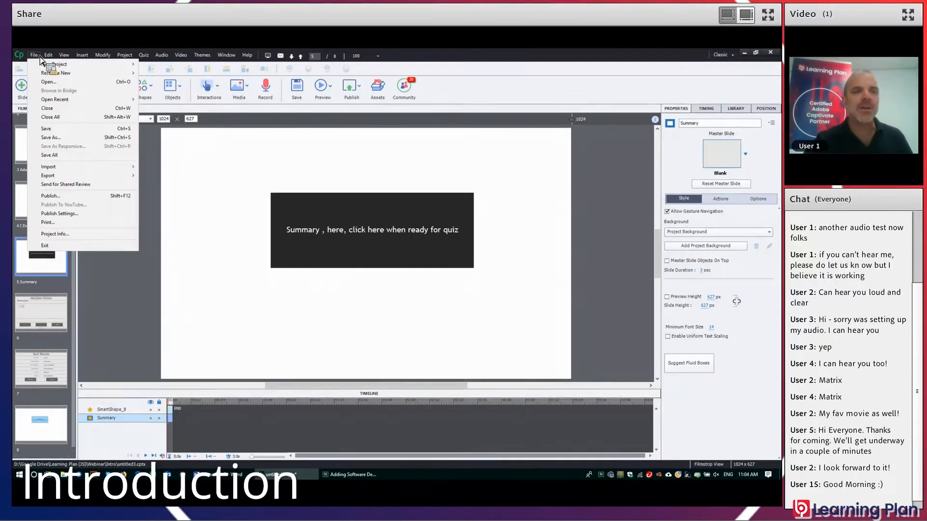
# Step: Switch to the Word document and bring up its blank page
pyautogui.moveTo(42, 66)
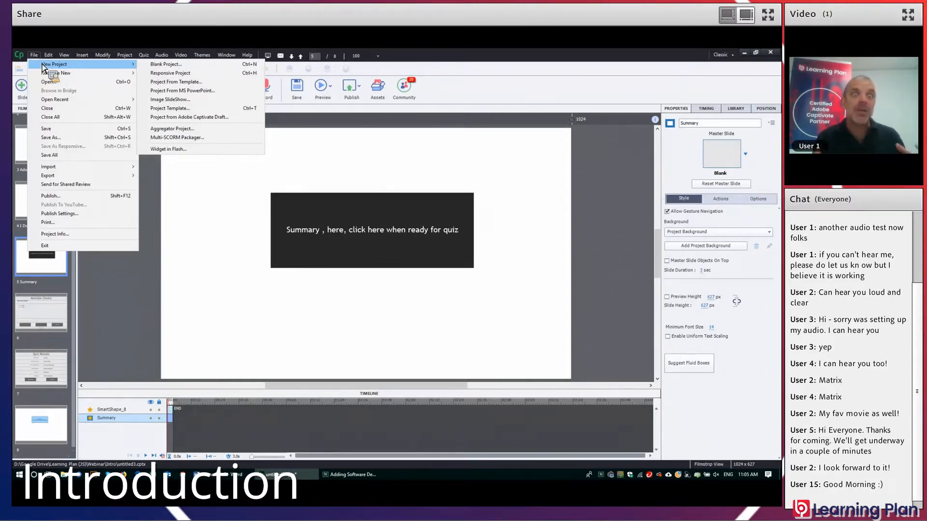
pyautogui.click(220, 474)
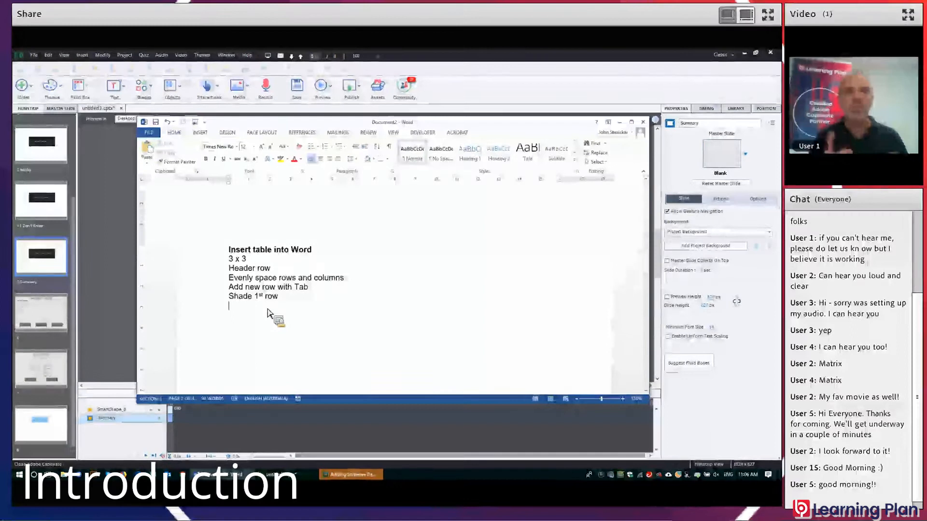
pyautogui.hotkey('ctrl', 'Return')
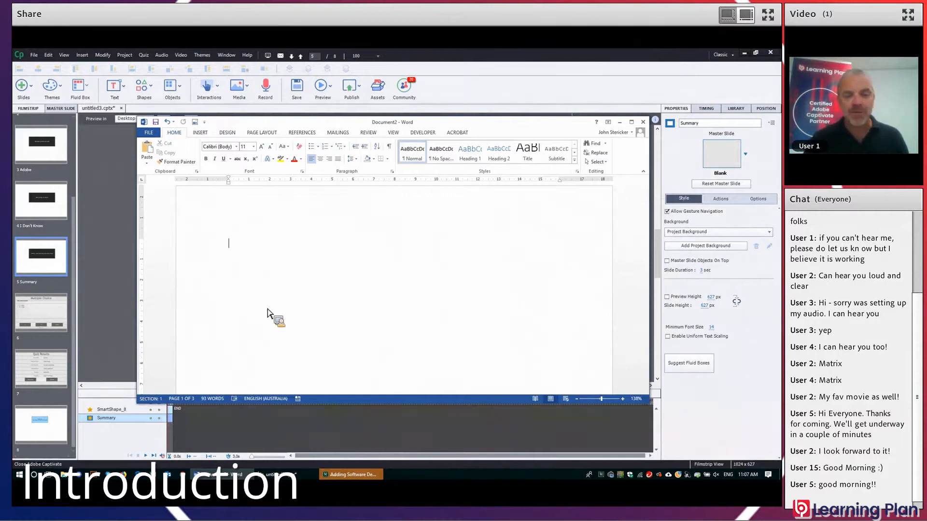
pyautogui.click(35, 55)
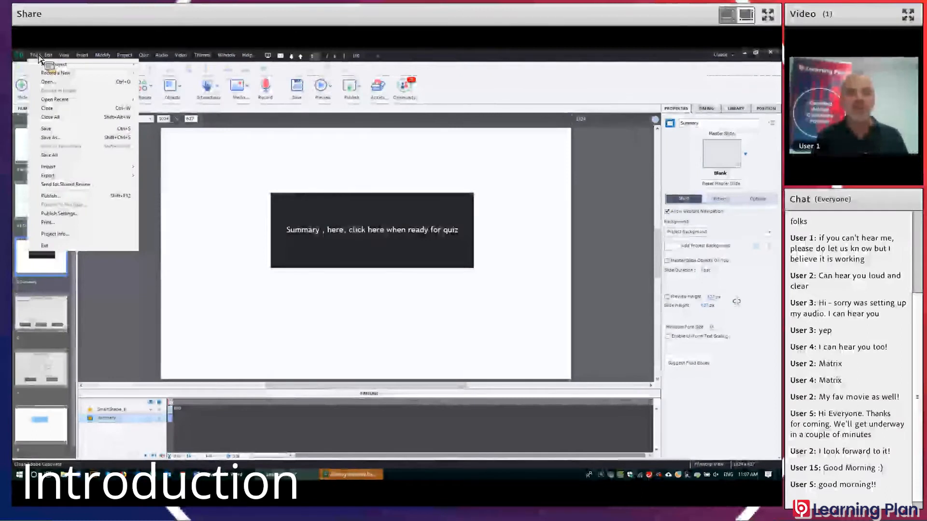
pyautogui.click(213, 161)
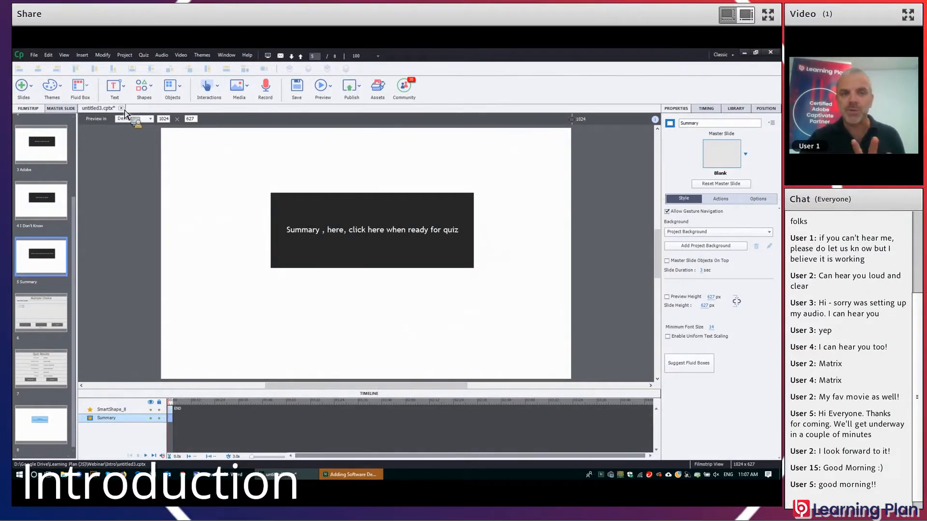
pyautogui.click(35, 56)
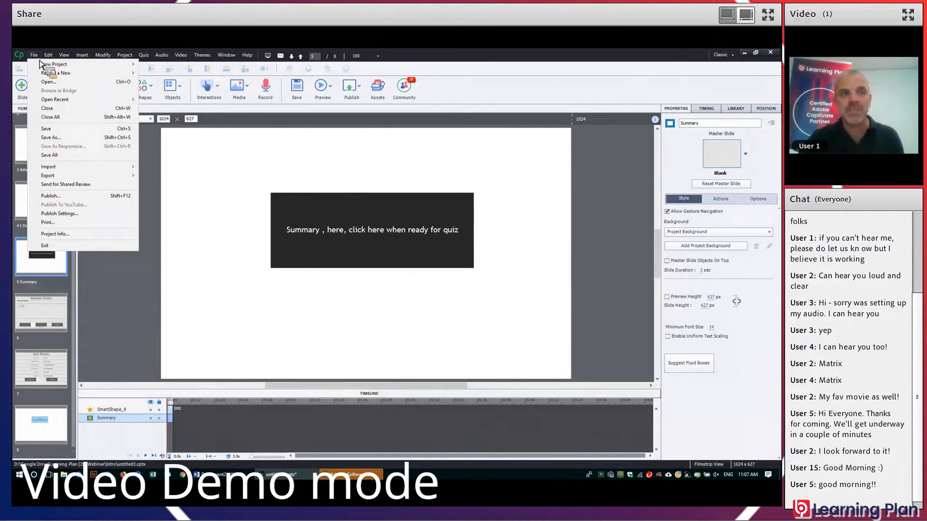
pyautogui.click(217, 173)
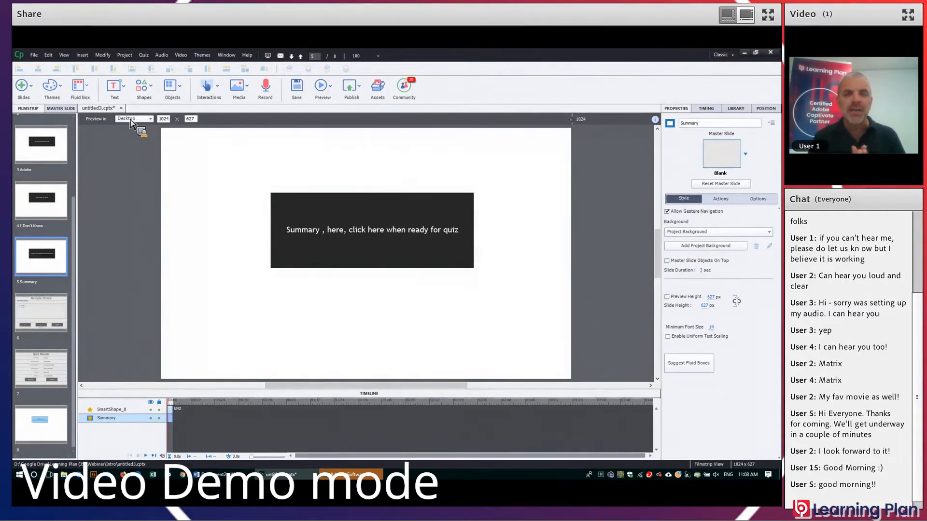
# Step: Start a new Video Demo recording in Captivate and move the recording settings dialog lower over the Word page
pyautogui.click(36, 56)
pyautogui.moveTo(44, 75)
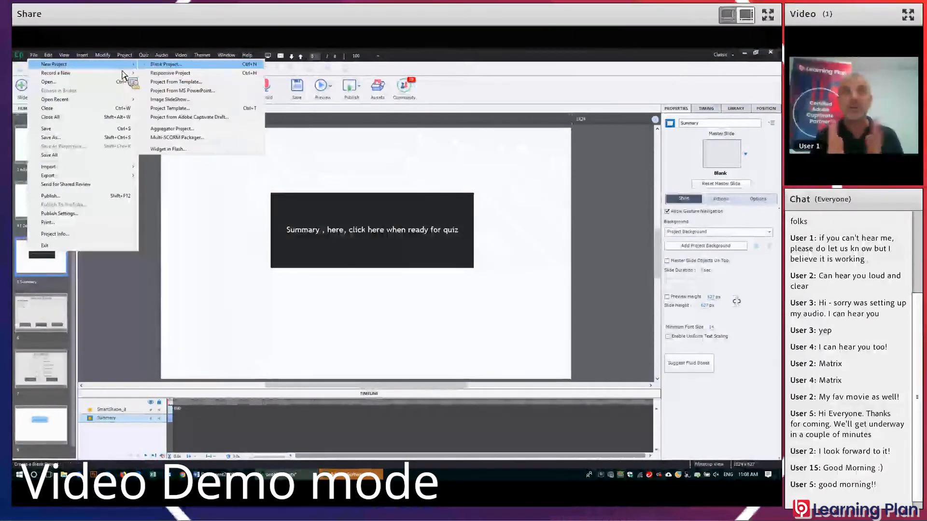
pyautogui.moveTo(112, 76)
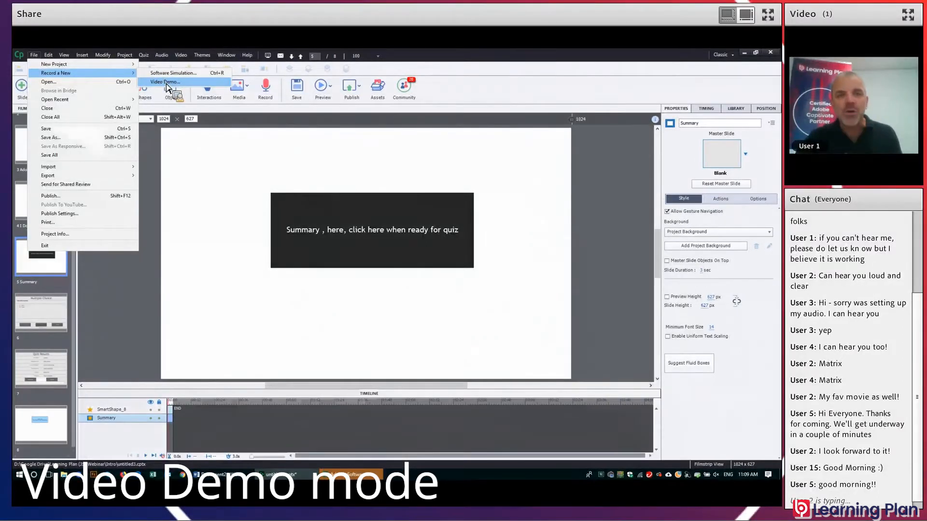
pyautogui.click(165, 82)
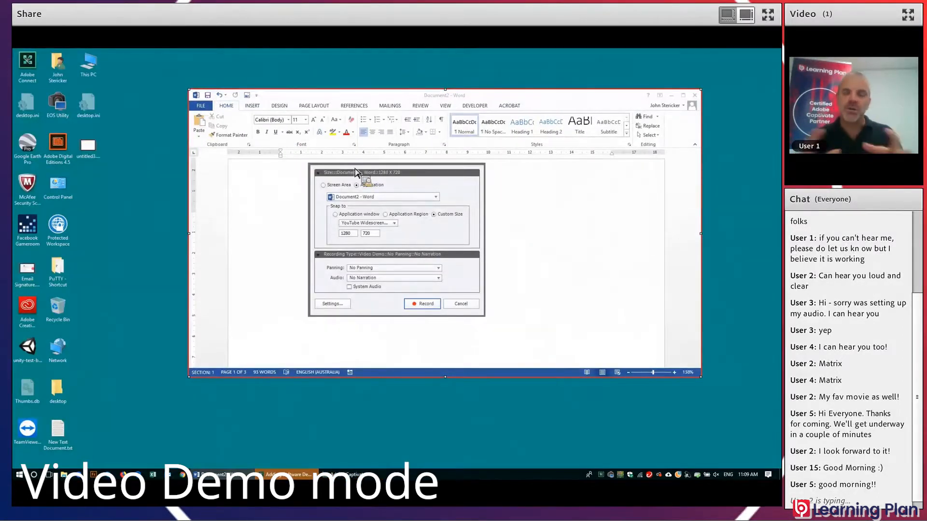
pyautogui.moveTo(355, 170); pyautogui.dragTo(321, 181)
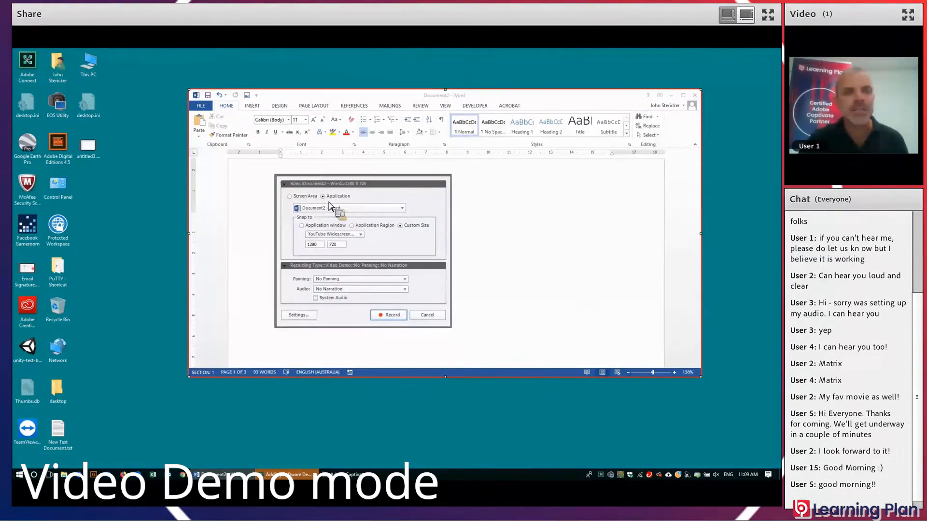
# Step: Set the recording to a screen area and move the 1280 x 720 capture frame up and left of the Word window
pyautogui.click(290, 196)
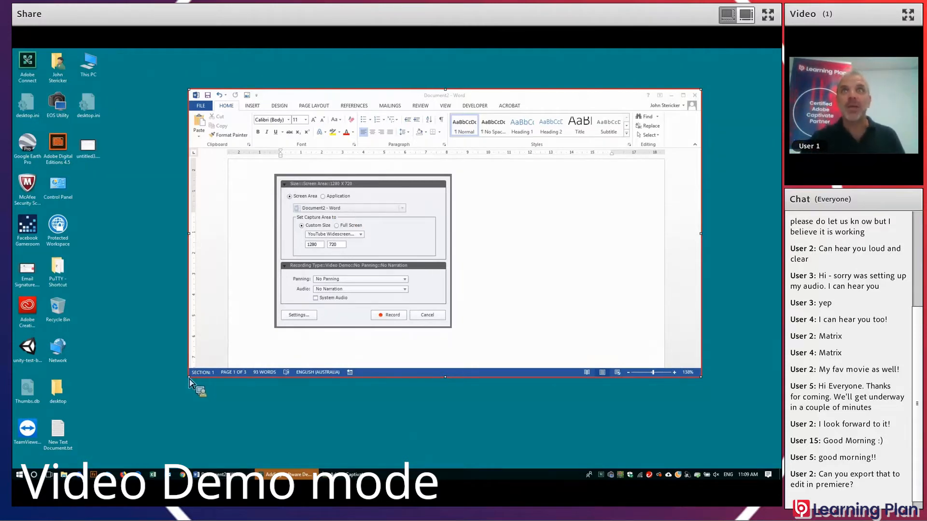
pyautogui.moveTo(189, 378); pyautogui.dragTo(192, 381)
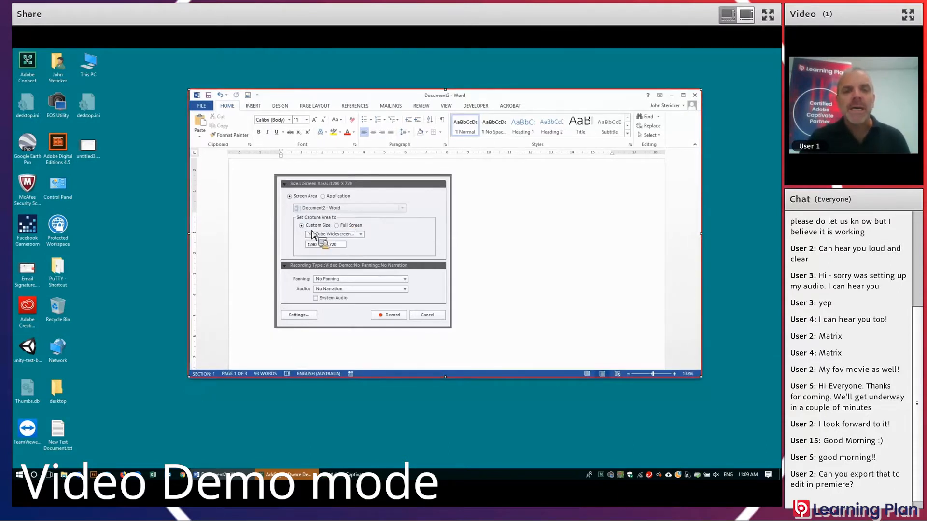
pyautogui.click(304, 90)
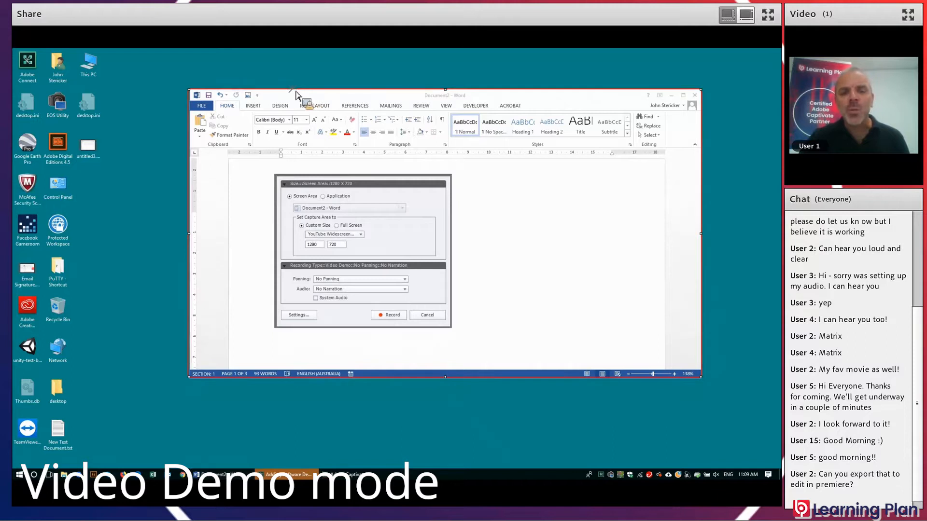
pyautogui.moveTo(296, 94); pyautogui.dragTo(243, 69)
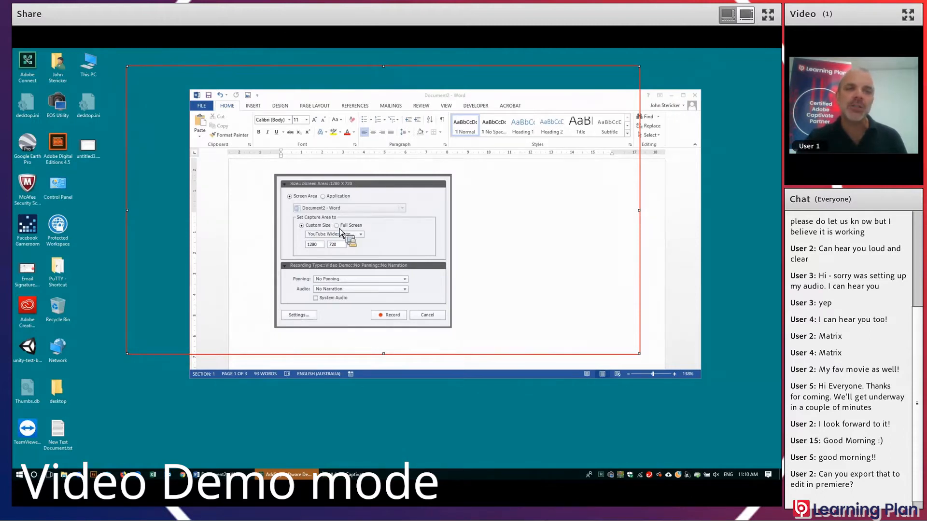
# Step: Try full-screen capture, return to the custom size and look through the preset sizes without choosing another
pyautogui.click(337, 225)
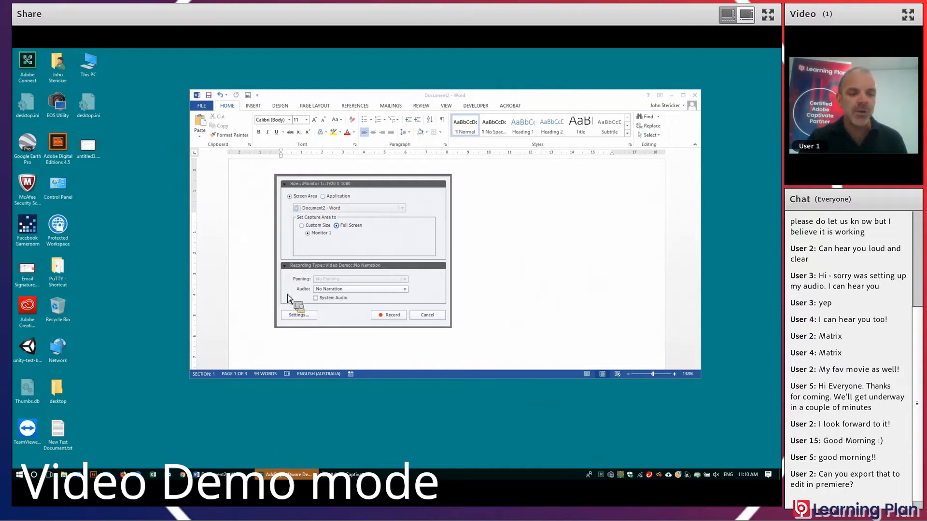
pyautogui.click(302, 226)
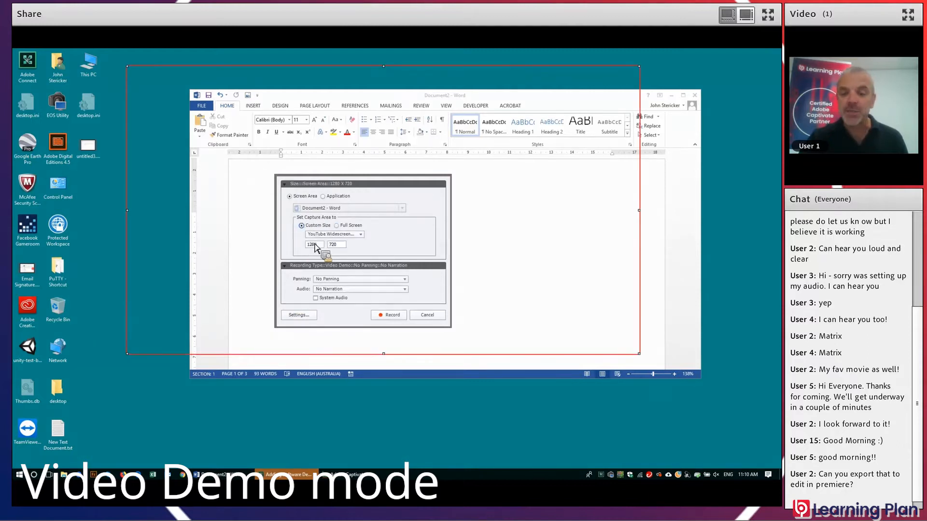
pyautogui.click(357, 235)
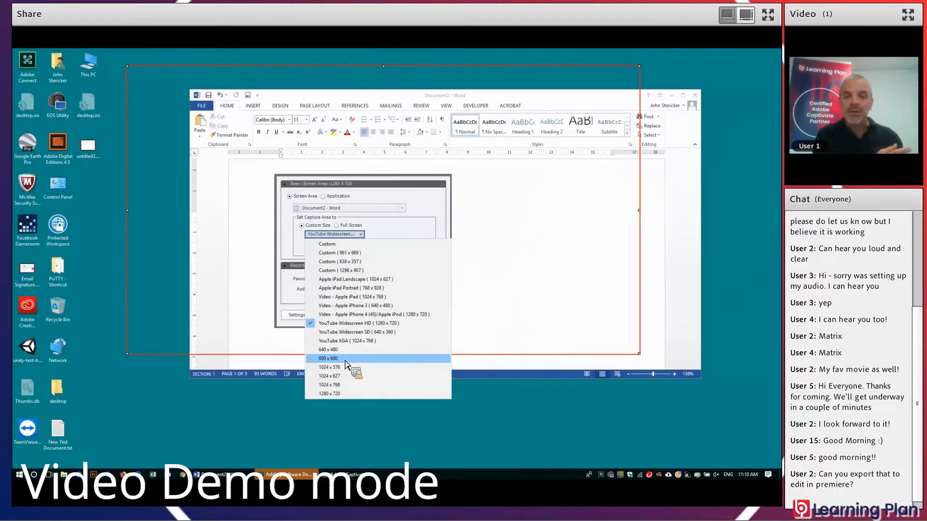
pyautogui.click(362, 190)
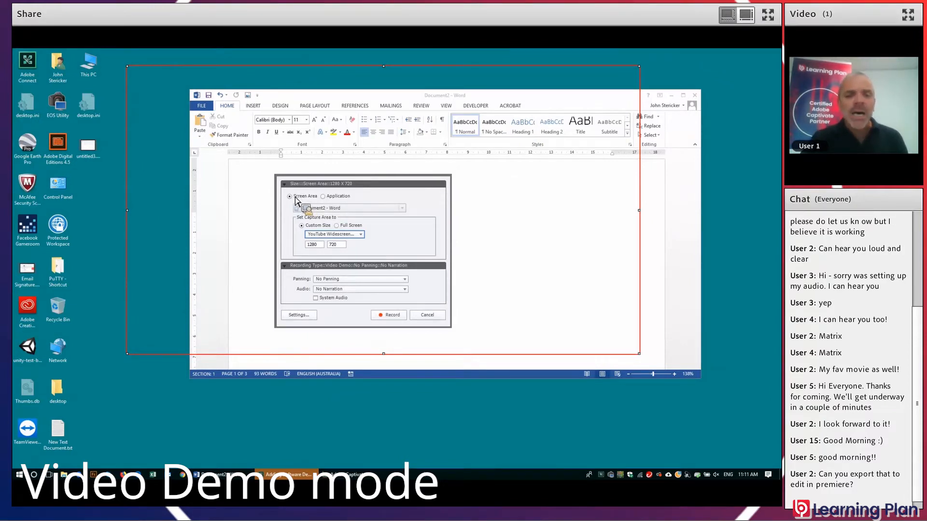
# Step: Set the recording to capture an application, with Document2 - Word as the window to record
pyautogui.click(324, 197)
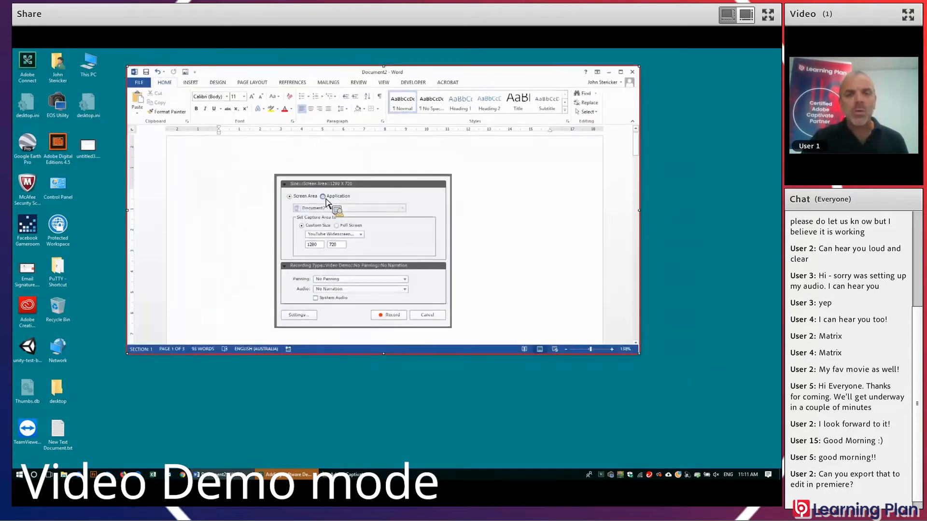
pyautogui.click(330, 209)
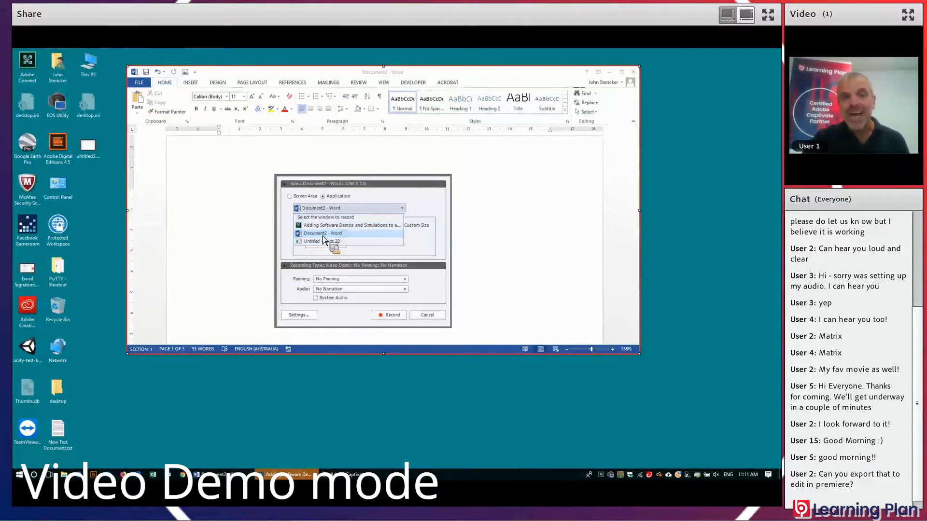
pyautogui.click(327, 235)
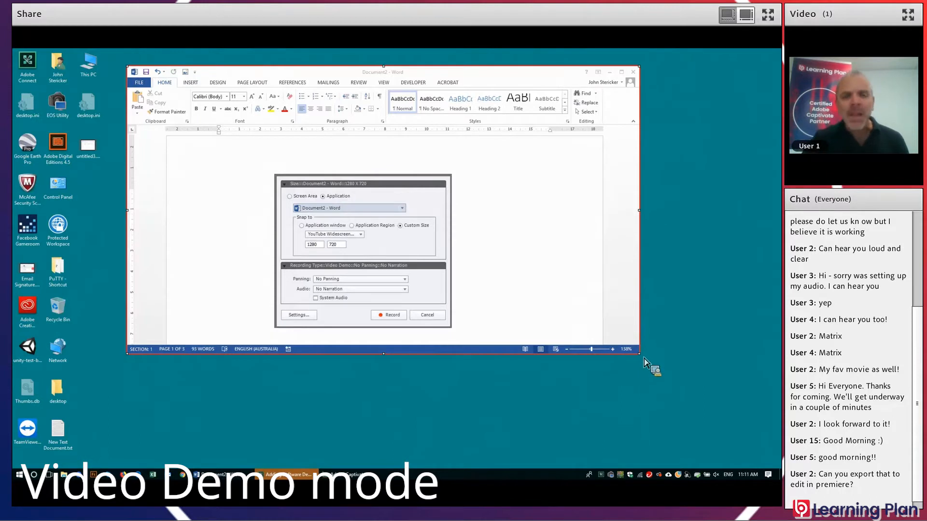
# Step: Resize the Word capture frame freehand to about 1276 x 810 pixels
pyautogui.moveTo(644, 361); pyautogui.dragTo(647, 375)
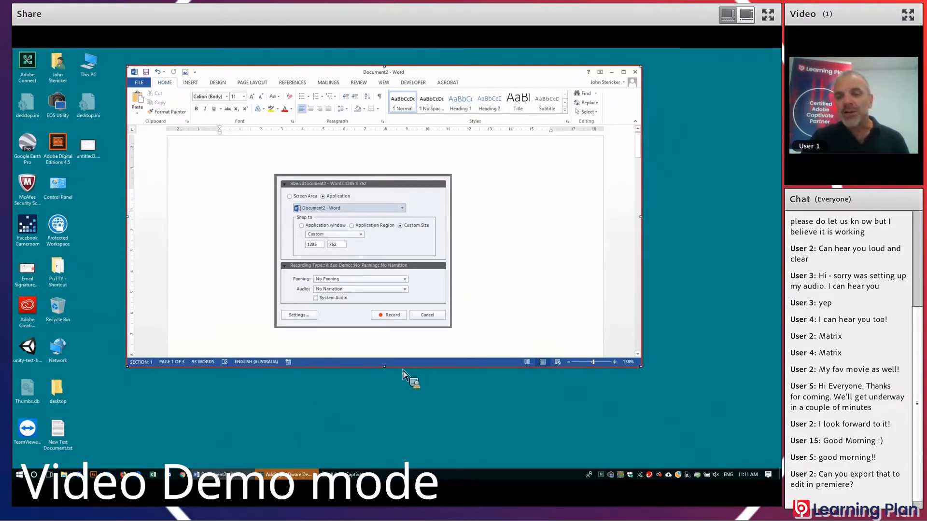
pyautogui.moveTo(397, 370); pyautogui.dragTo(400, 384)
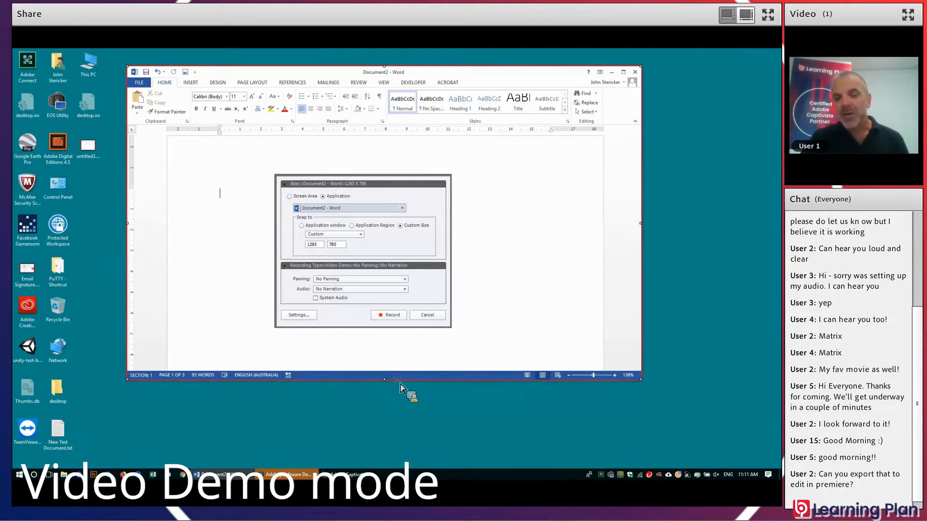
pyautogui.moveTo(401, 387)
pyautogui.mouseDown()
pyautogui.moveTo(402, 396)
pyautogui.moveTo(404, 383)
pyautogui.mouseUp()
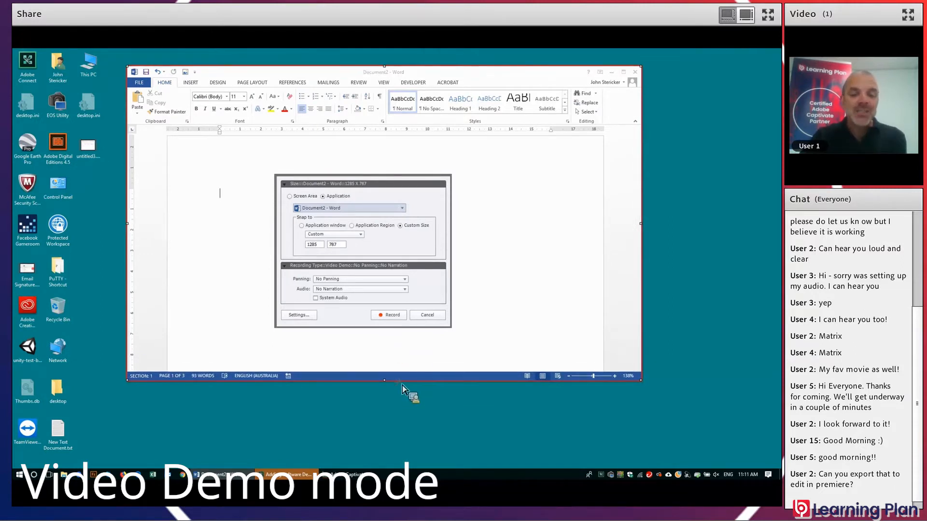
pyautogui.moveTo(401, 386); pyautogui.dragTo(403, 397)
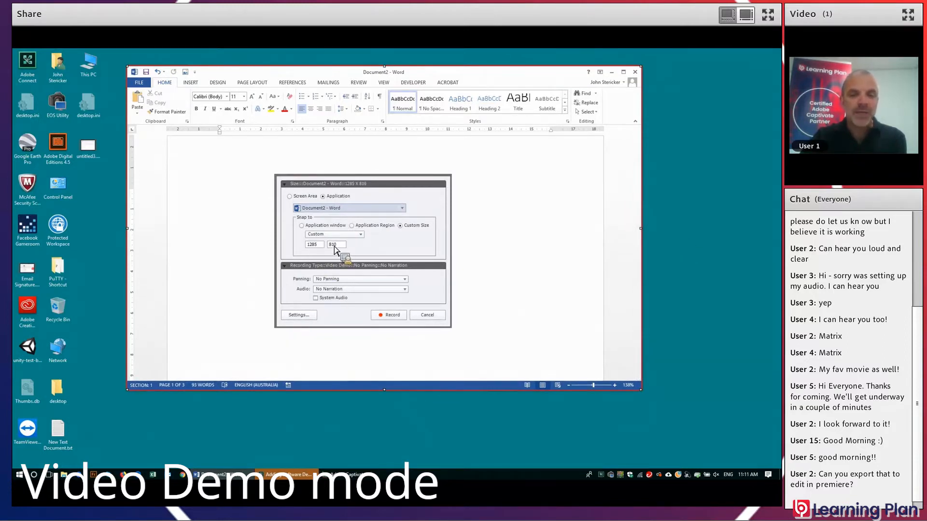
pyautogui.moveTo(646, 242); pyautogui.dragTo(674, 242)
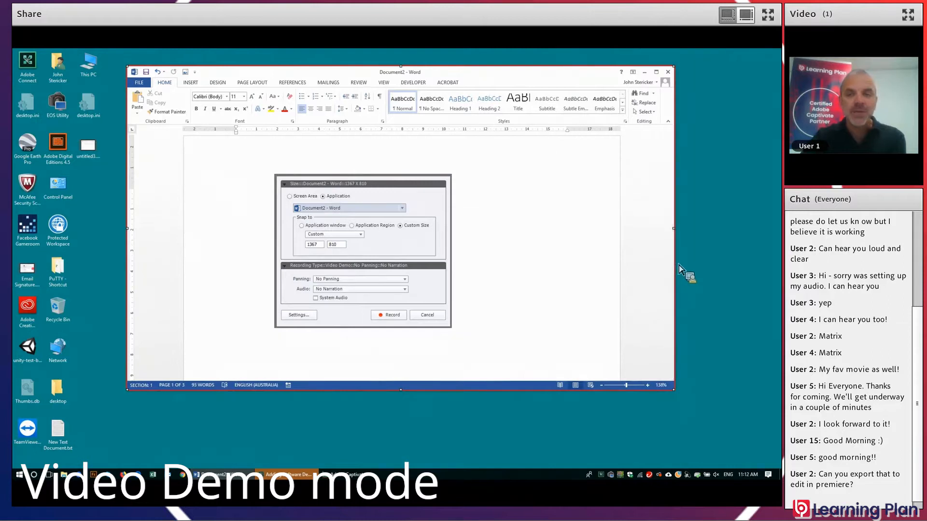
pyautogui.moveTo(678, 265); pyautogui.dragTo(638, 277)
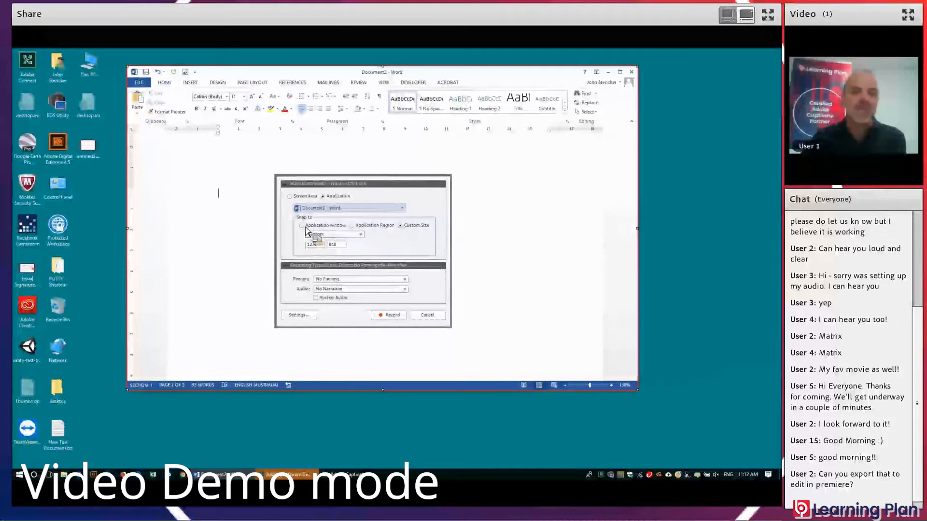
# Step: Set the capture size to the YouTube Widescreen HD (1280 x 720) preset
pyautogui.click(360, 234)
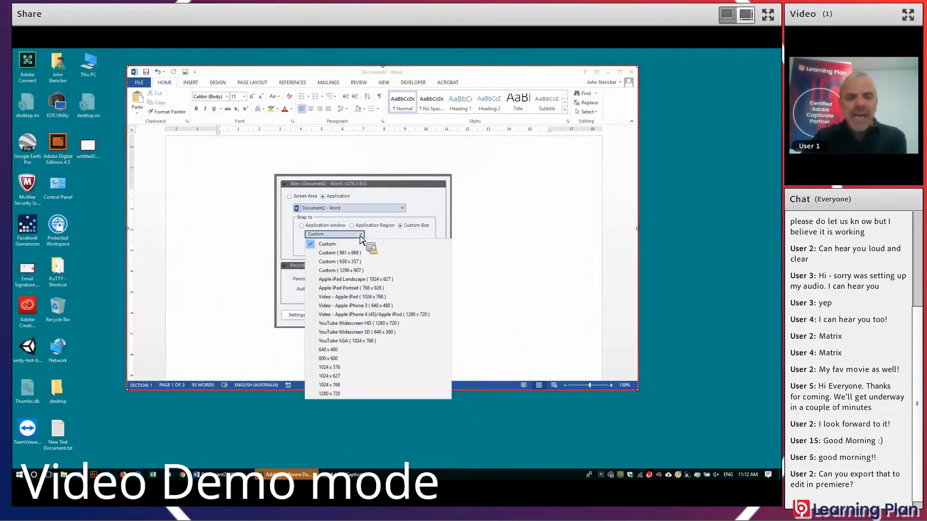
pyautogui.click(356, 325)
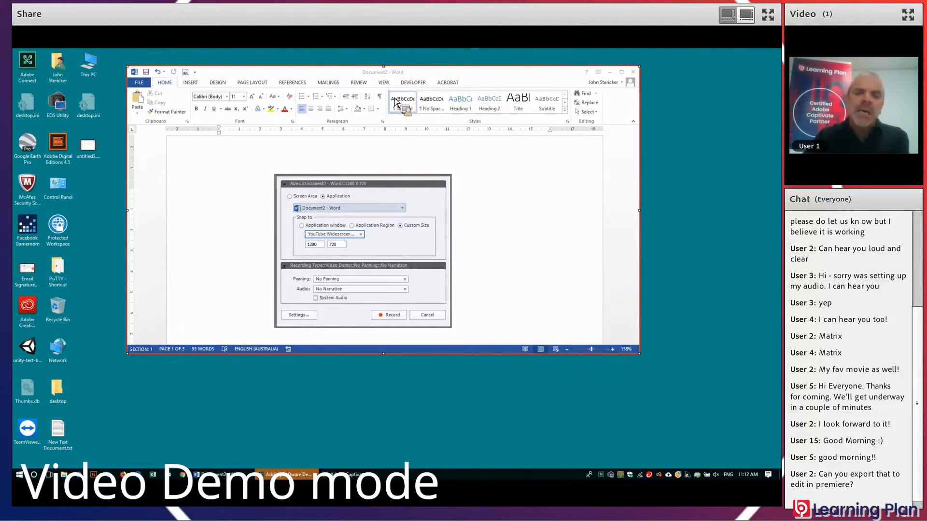
# Step: Snap the capture to the application region around Word's ribbon and start recording
pyautogui.click(355, 230)
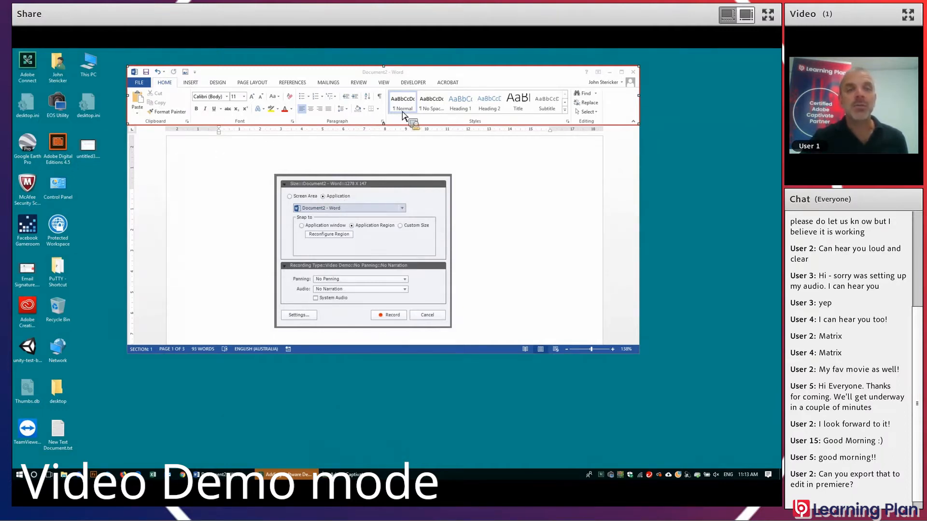
pyautogui.click(390, 318)
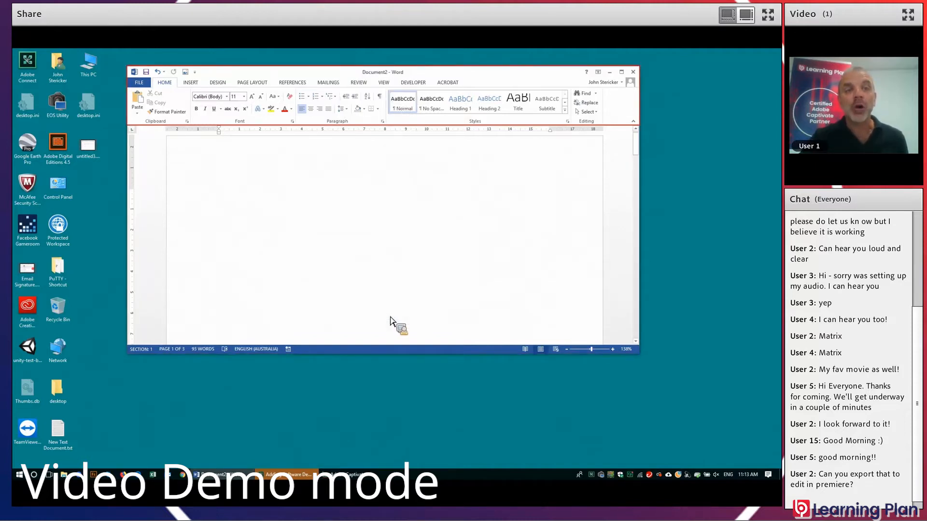
# Step: Show the Insert, Design, Page Layout, References and Mailings commands in Word's ribbon while recording
pyautogui.click(192, 85)
pyautogui.click(219, 83)
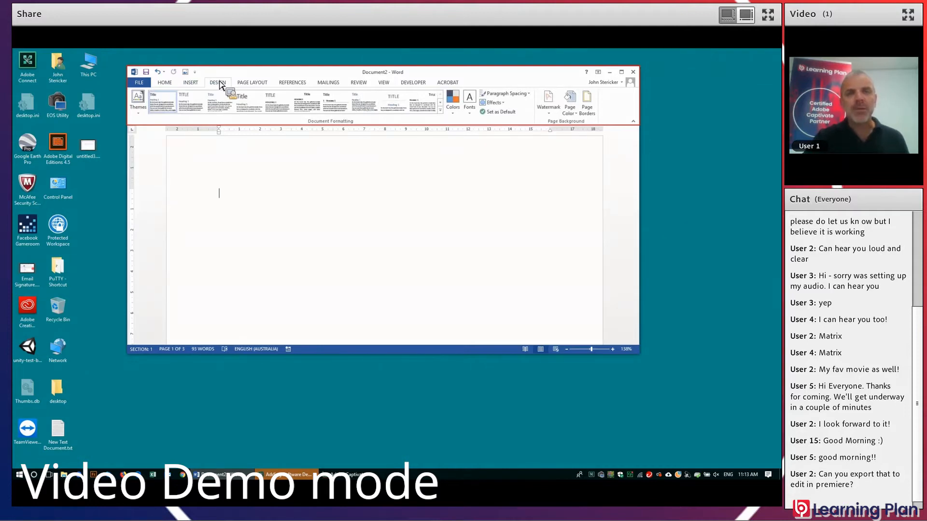
pyautogui.click(252, 84)
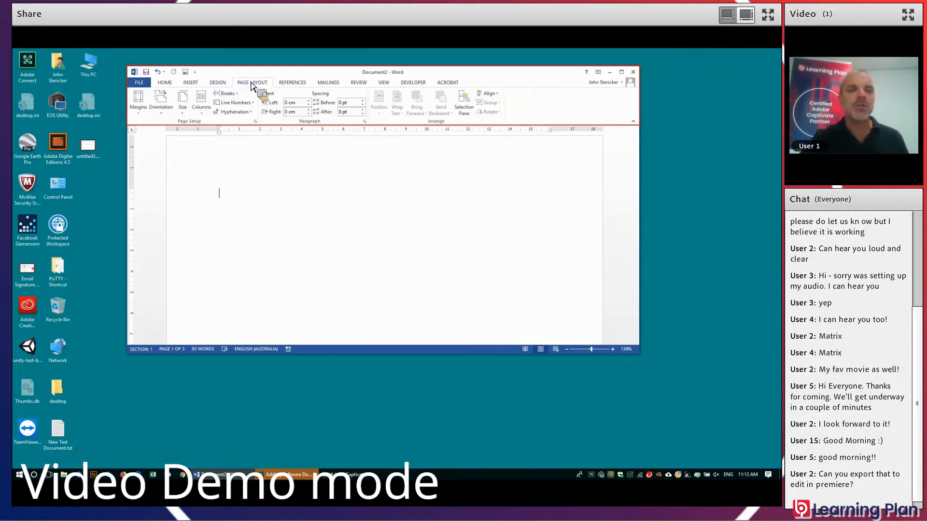
pyautogui.click(301, 86)
pyautogui.click(326, 88)
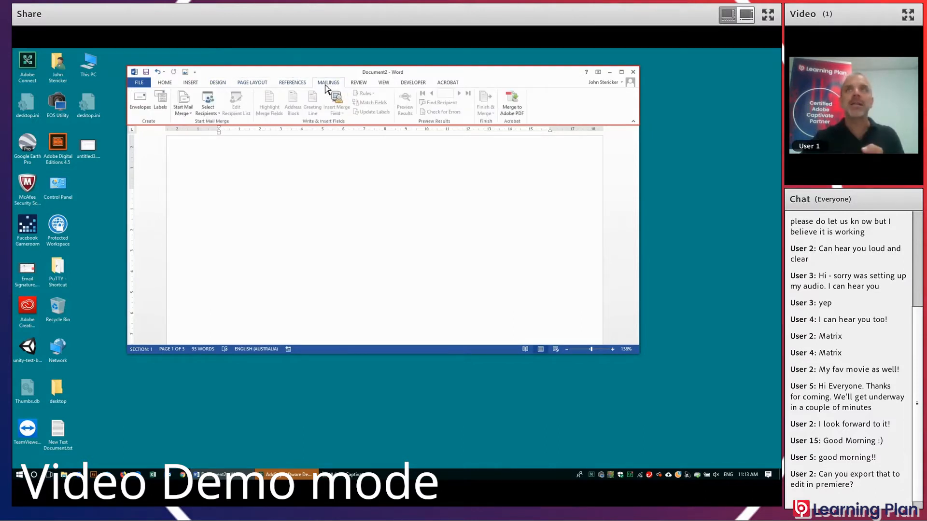
# Step: Switch between Word's References, Design and Mailings commands again while the ribbon area is being recorded
pyautogui.click(293, 85)
pyautogui.click(241, 85)
pyautogui.click(295, 86)
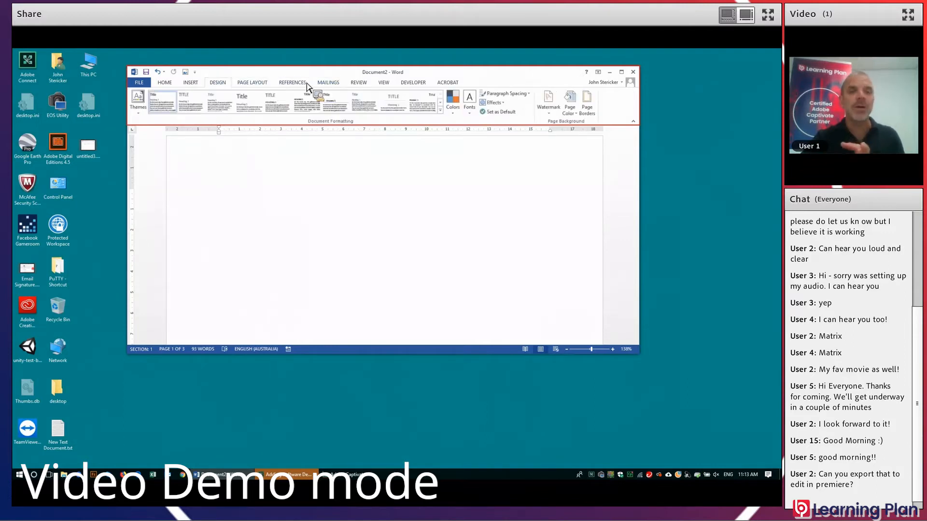
pyautogui.click(329, 89)
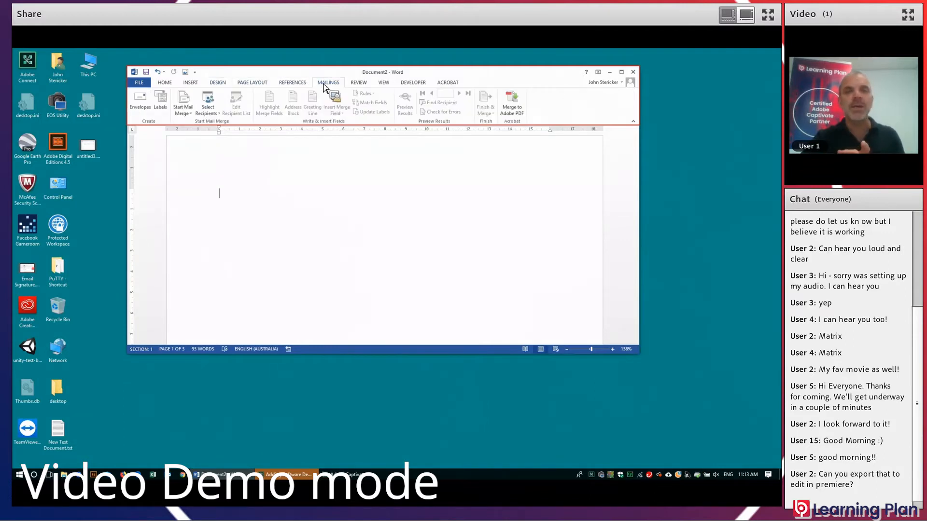
pyautogui.click(292, 85)
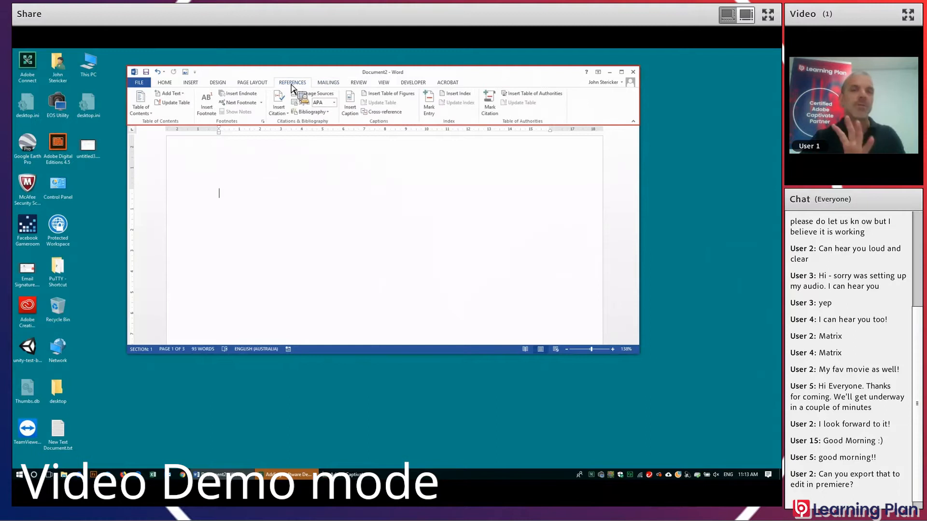
pyautogui.click(330, 86)
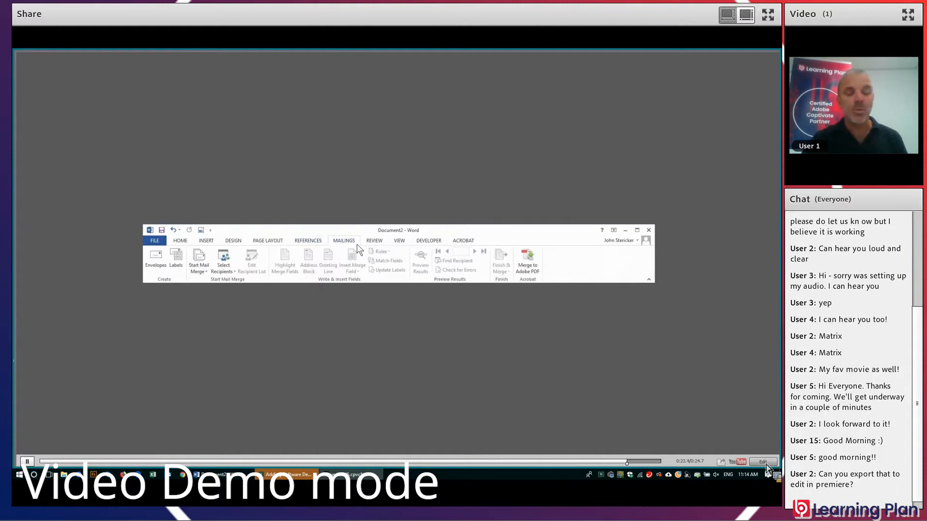
# Step: Open the finished ribbon recording for editing, discard it without saving, and start a new Video Demo recording
pyautogui.click(765, 464)
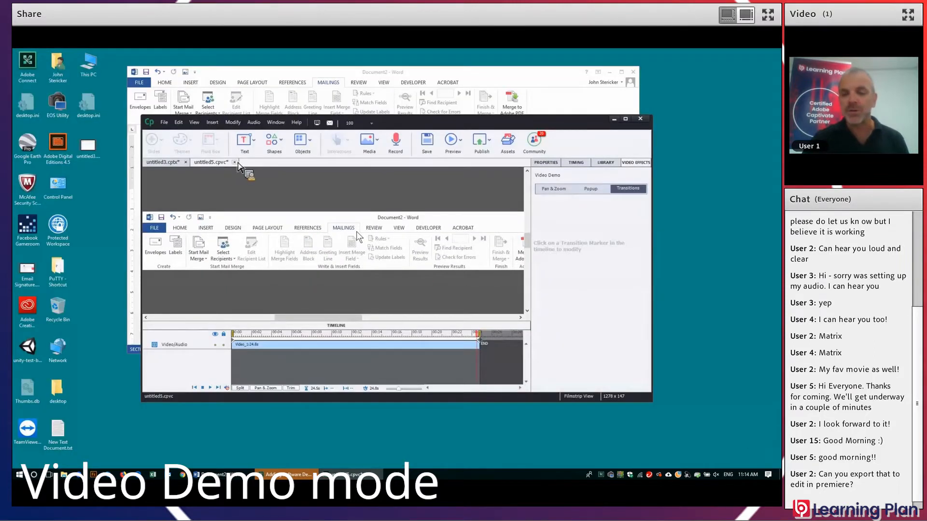
pyautogui.click(236, 163)
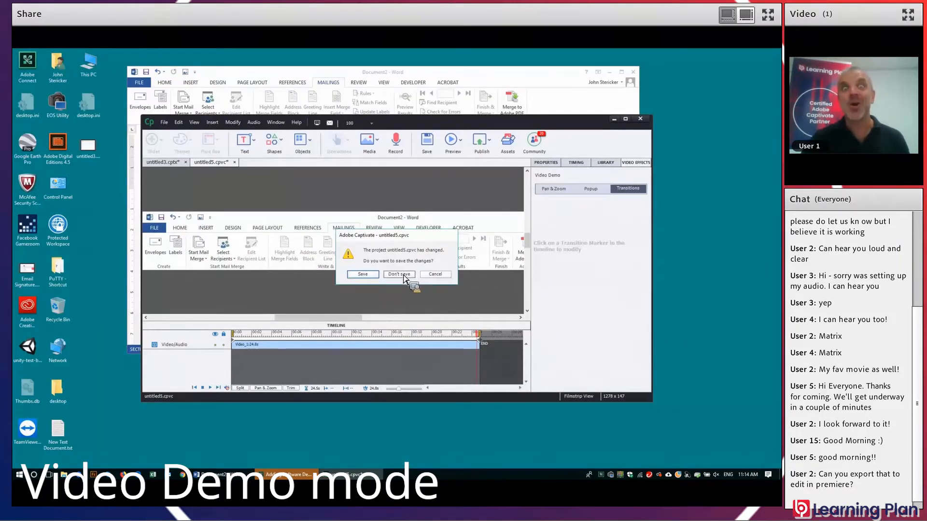
pyautogui.click(403, 275)
pyautogui.click(165, 122)
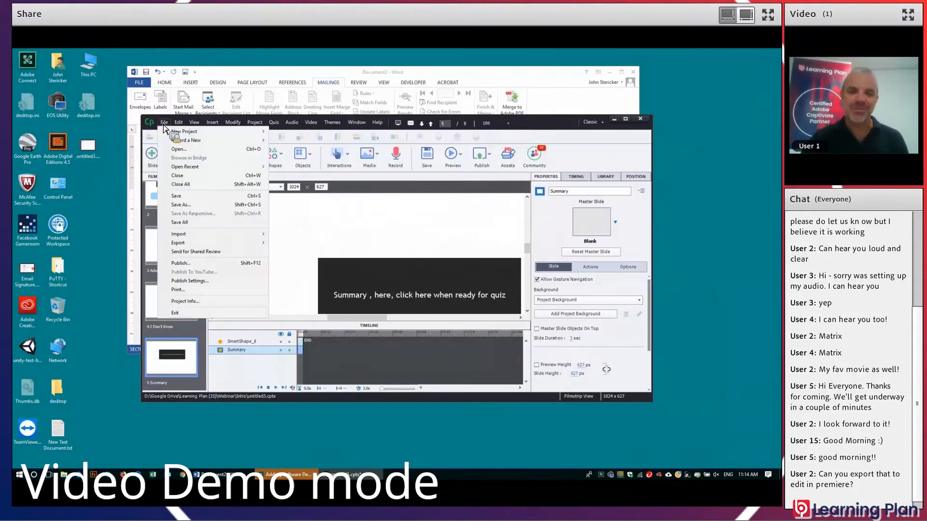
pyautogui.moveTo(197, 142)
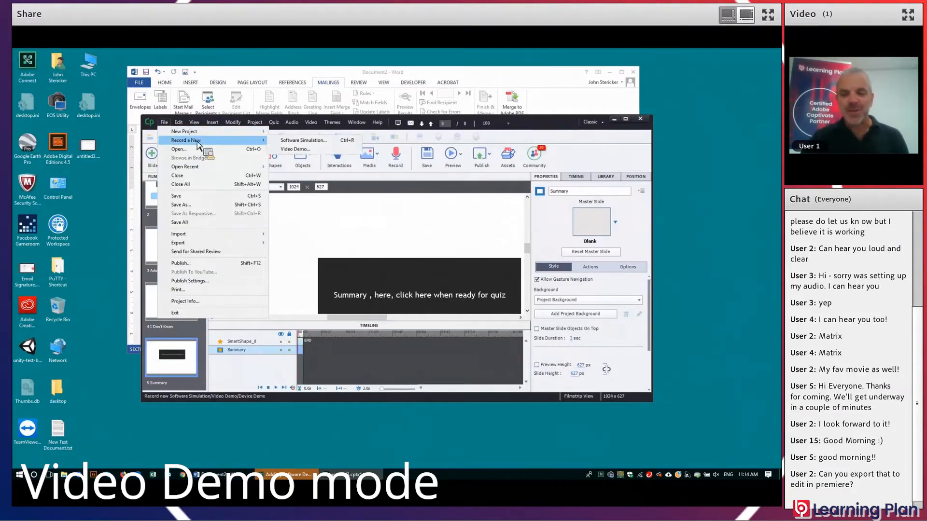
pyautogui.click(307, 151)
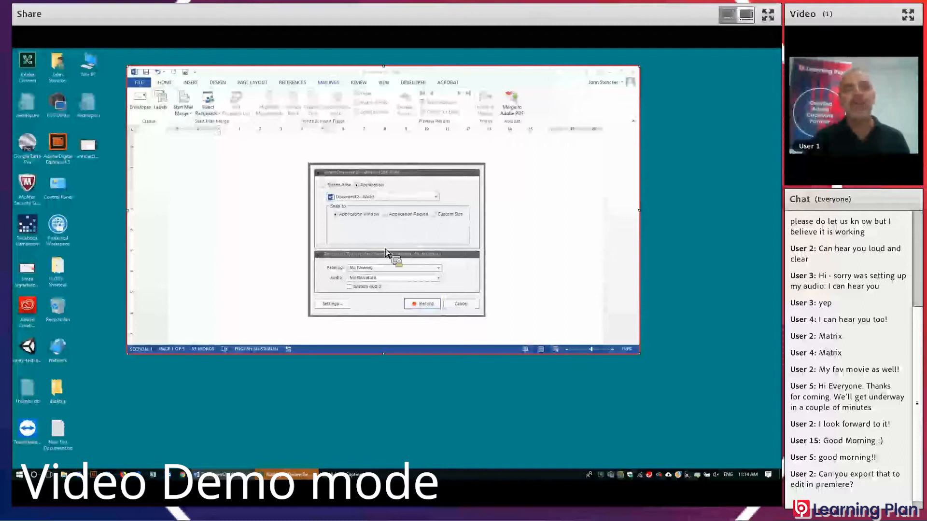
# Step: Resize the Word window and snap the capture to the YouTube Widescreen HD (1280 x 720) custom size
pyautogui.moveTo(418, 361); pyautogui.dragTo(429, 389)
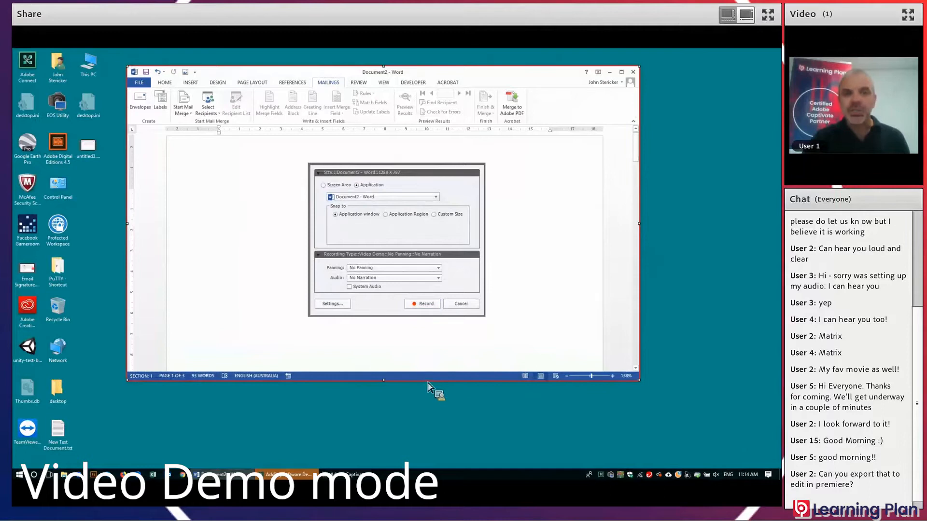
pyautogui.moveTo(428, 386); pyautogui.dragTo(426, 386)
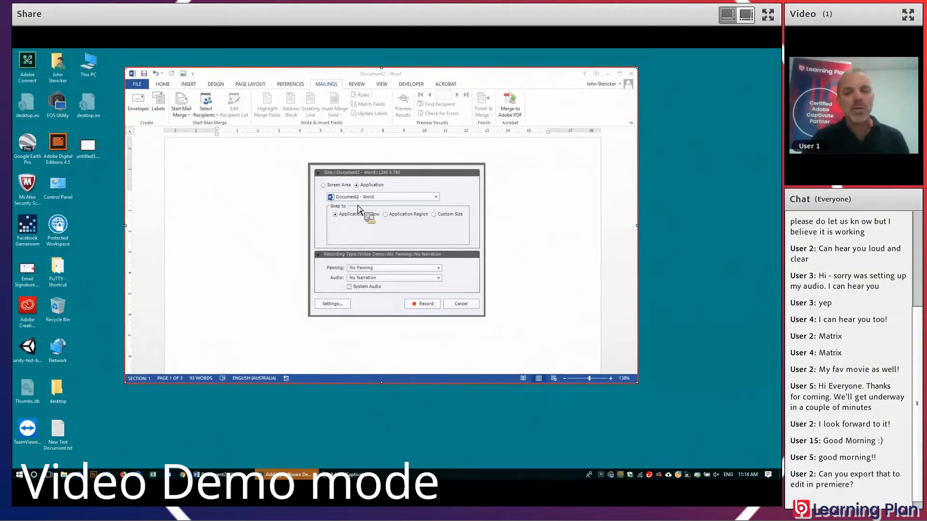
pyautogui.click(434, 215)
pyautogui.click(368, 223)
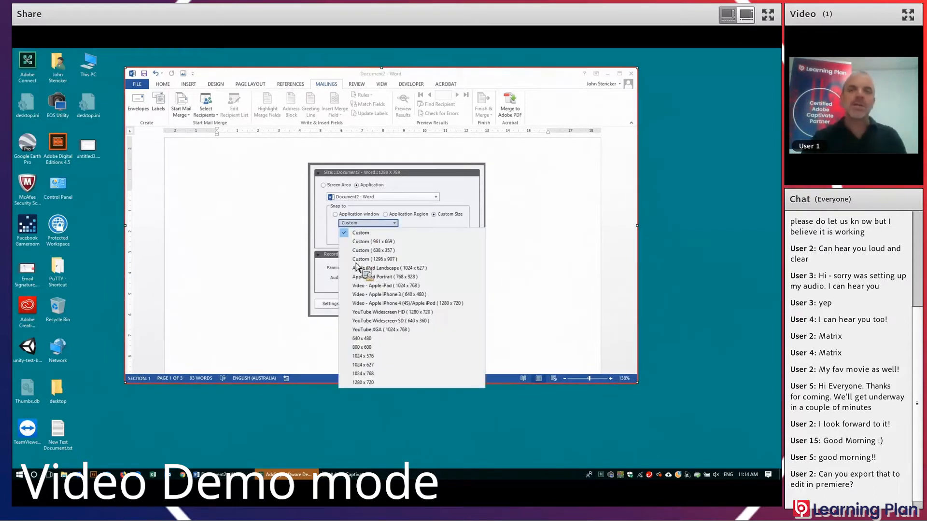
pyautogui.click(364, 312)
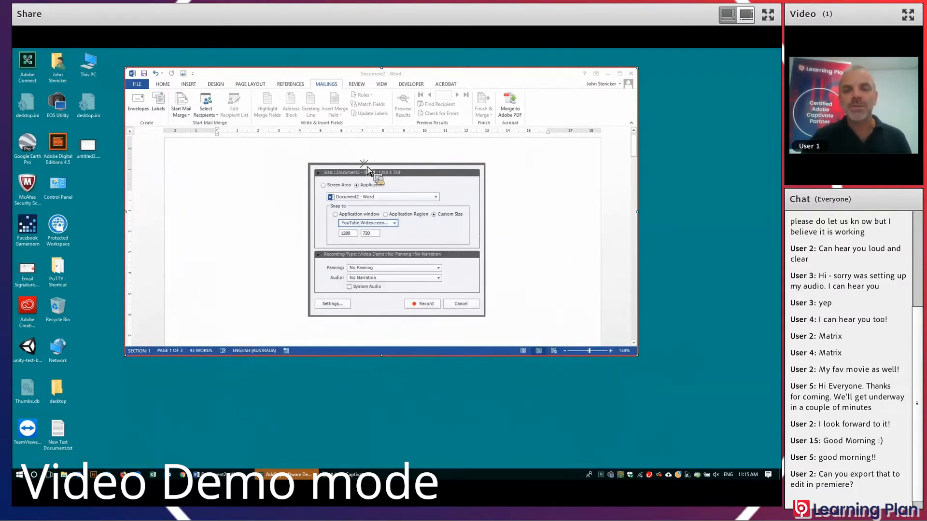
pyautogui.moveTo(368, 169); pyautogui.dragTo(385, 161)
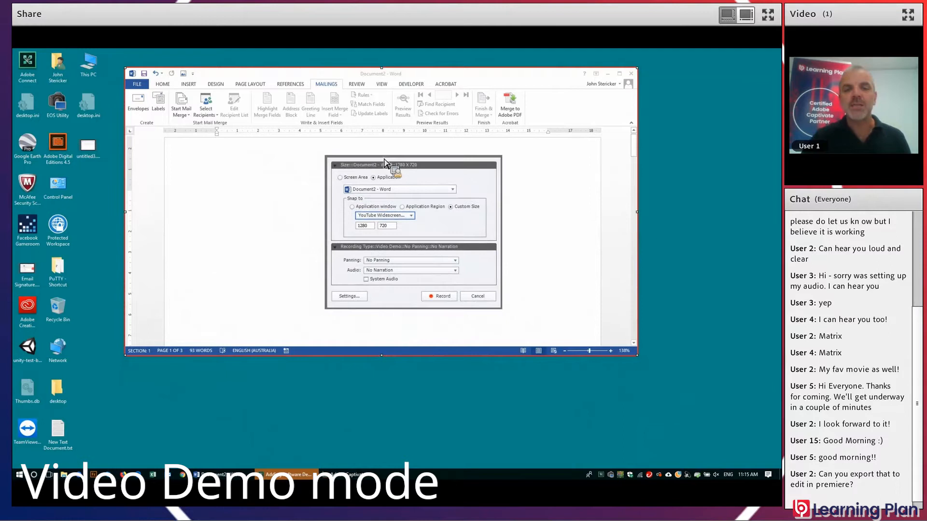
# Step: Examine the panning options for the Video Demo recording, keeping No Panning
pyautogui.click(379, 263)
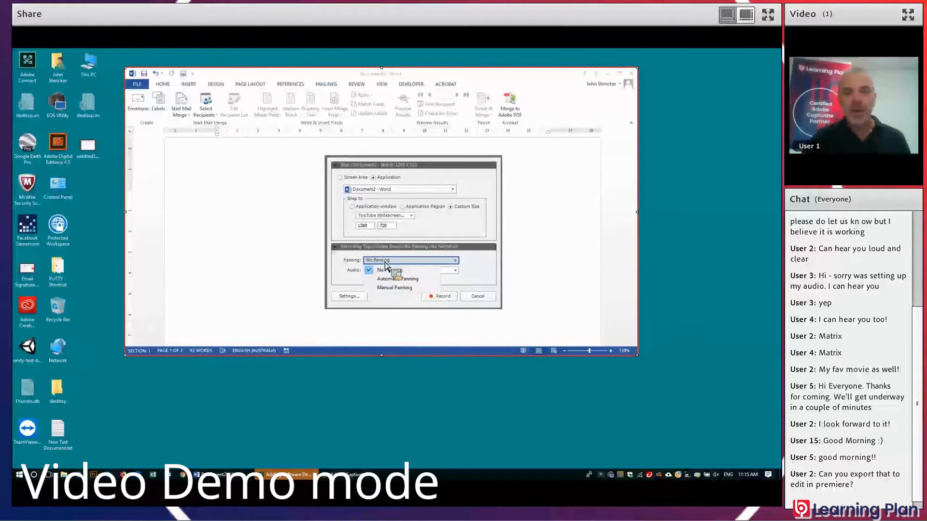
pyautogui.click(385, 264)
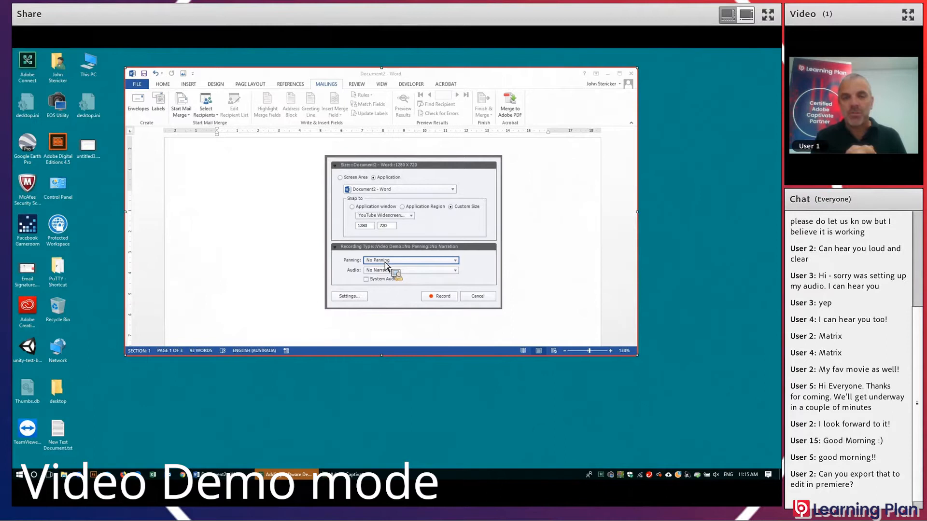
pyautogui.click(386, 265)
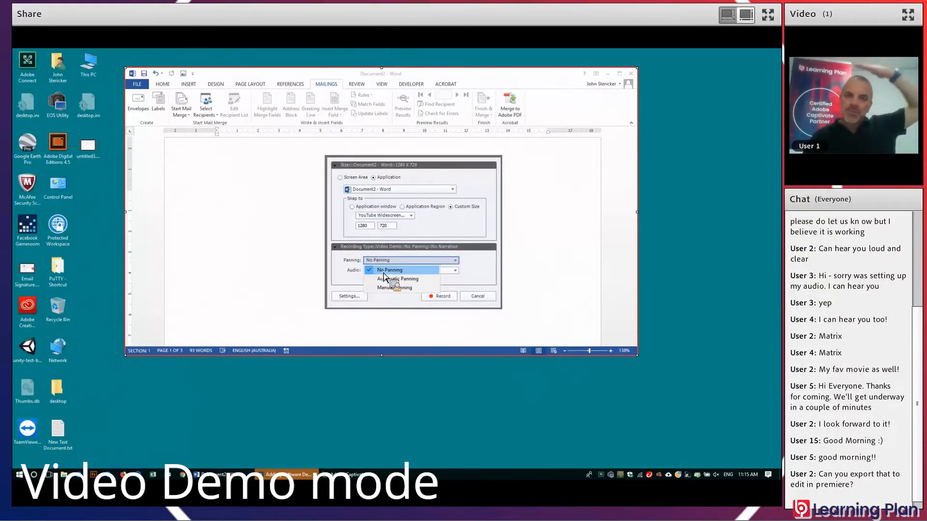
pyautogui.click(399, 272)
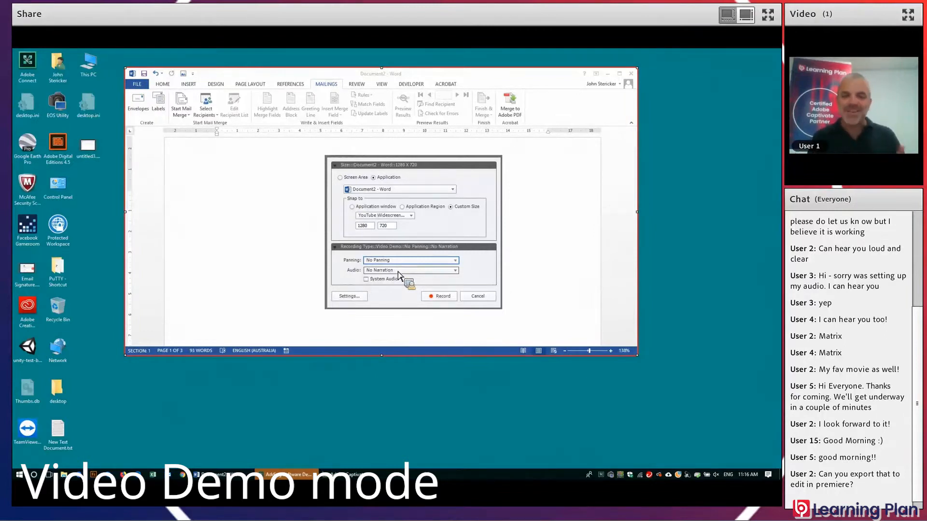
pyautogui.click(399, 264)
pyautogui.click(397, 270)
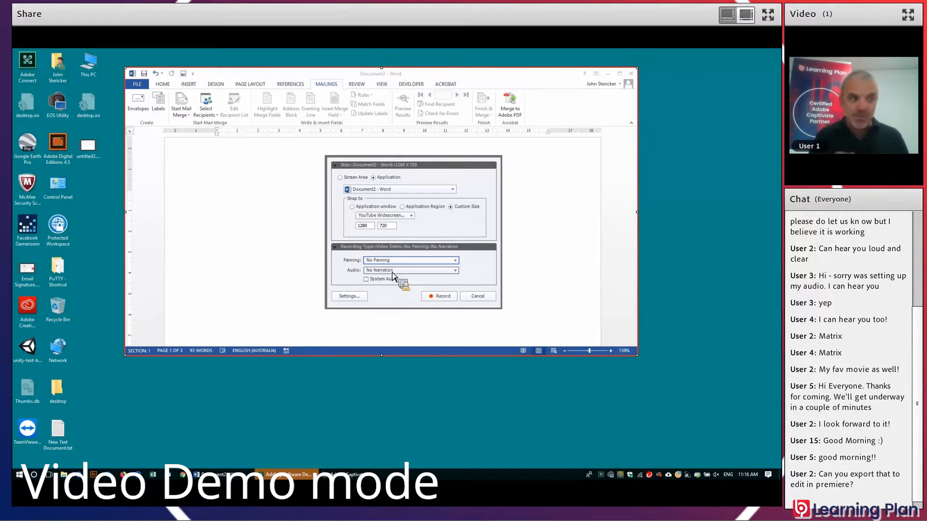
# Step: Keep the audio at No Narration with System Audio off and start recording the Word window
pyautogui.click(396, 272)
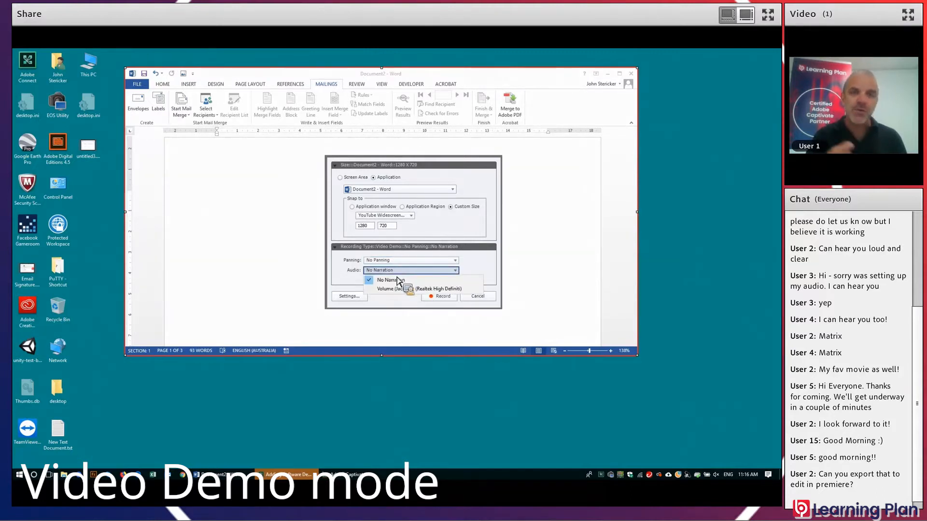
pyautogui.click(388, 274)
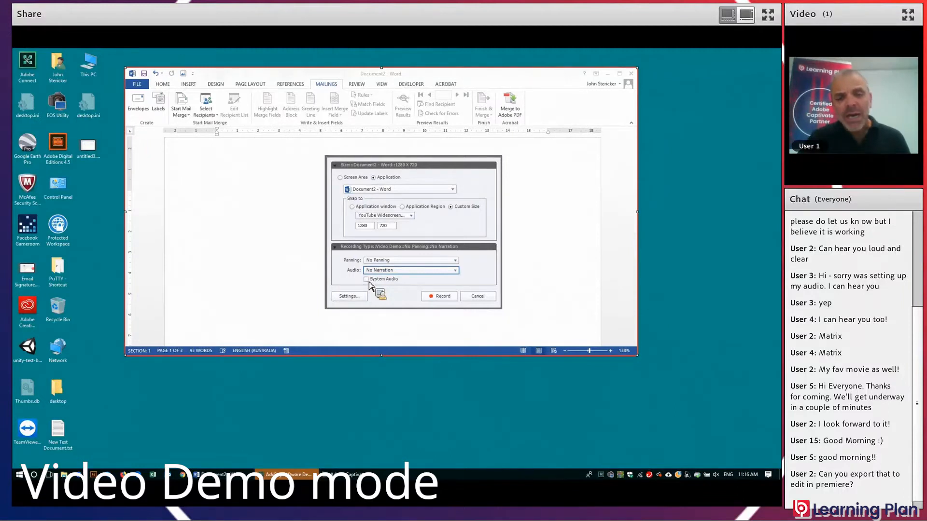
pyautogui.click(369, 282)
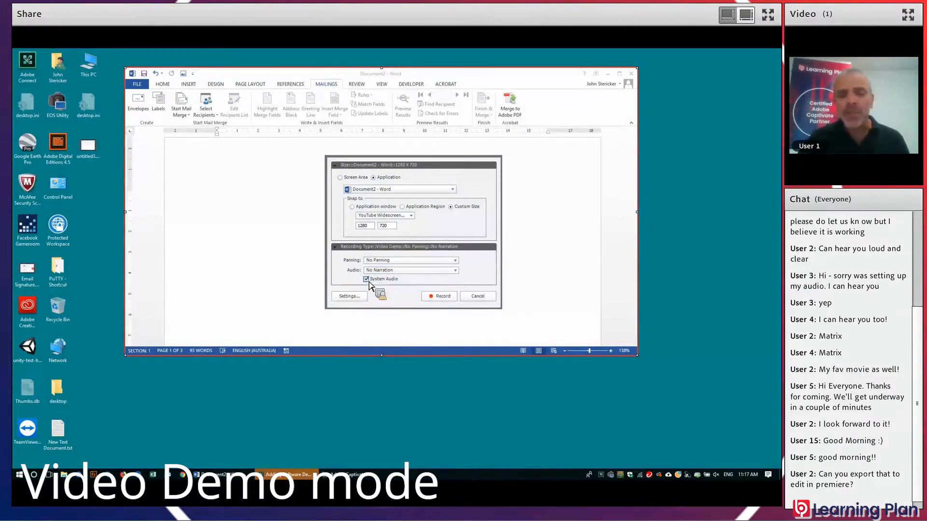
pyautogui.click(369, 283)
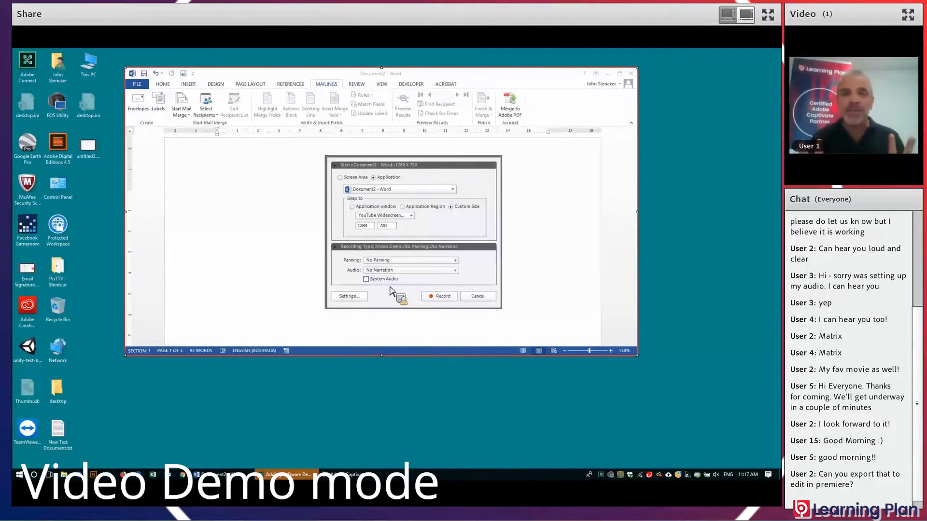
pyautogui.click(440, 297)
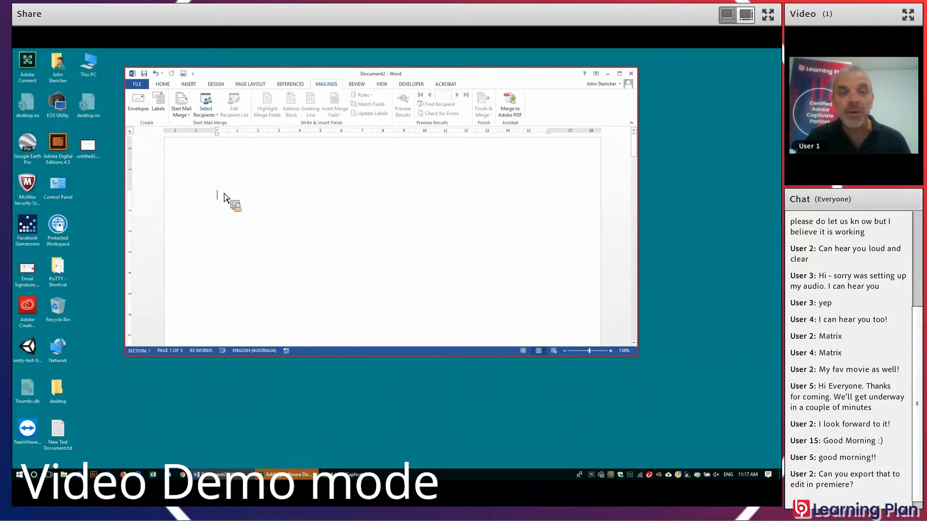
# Step: Show the formatting marks in the Word document and insert a table with three columns and three rows
pyautogui.click(164, 86)
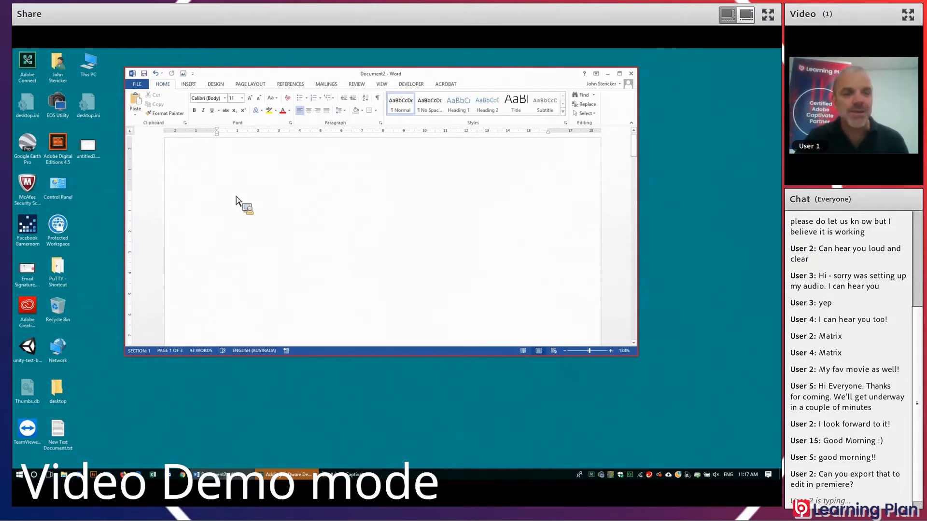
pyautogui.click(379, 100)
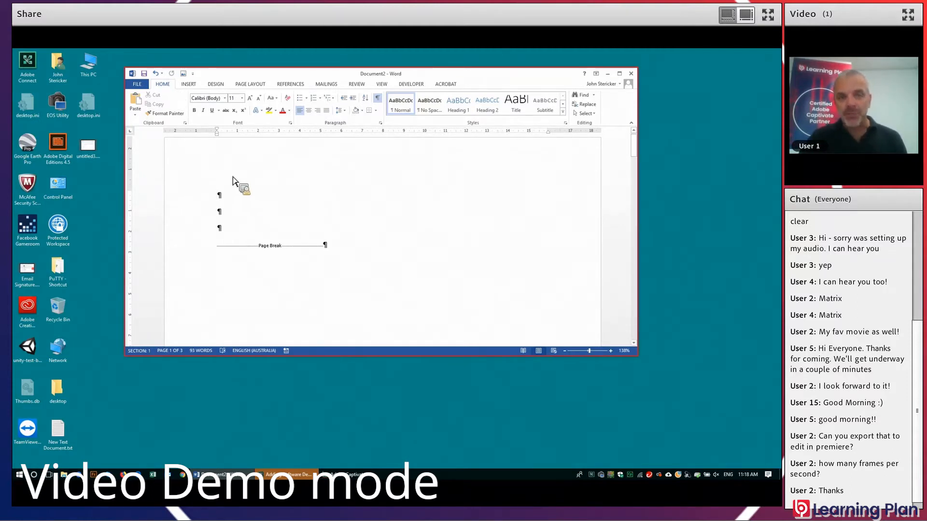
pyautogui.click(192, 86)
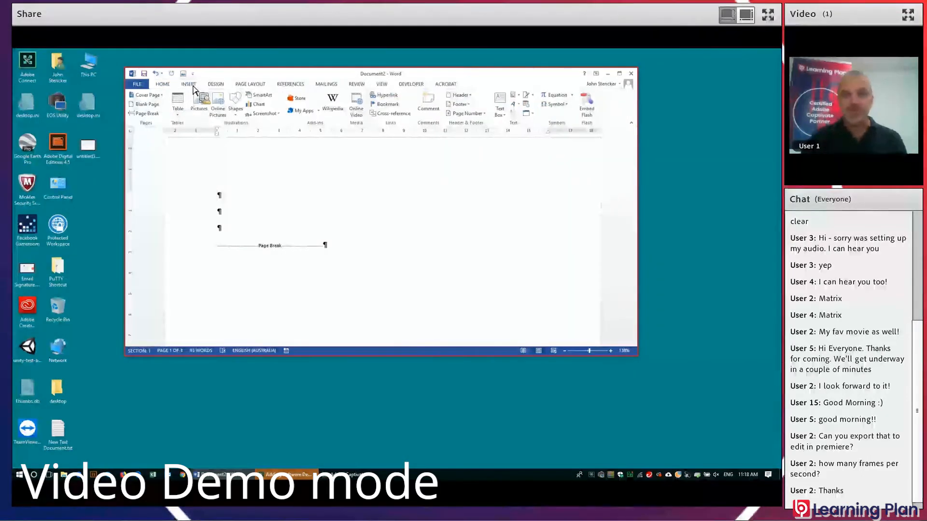
pyautogui.click(180, 119)
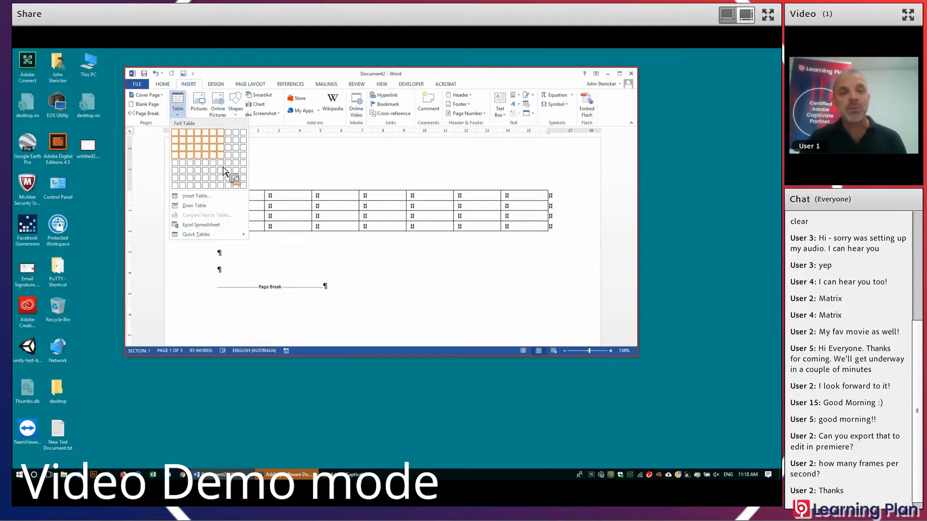
pyautogui.click(193, 152)
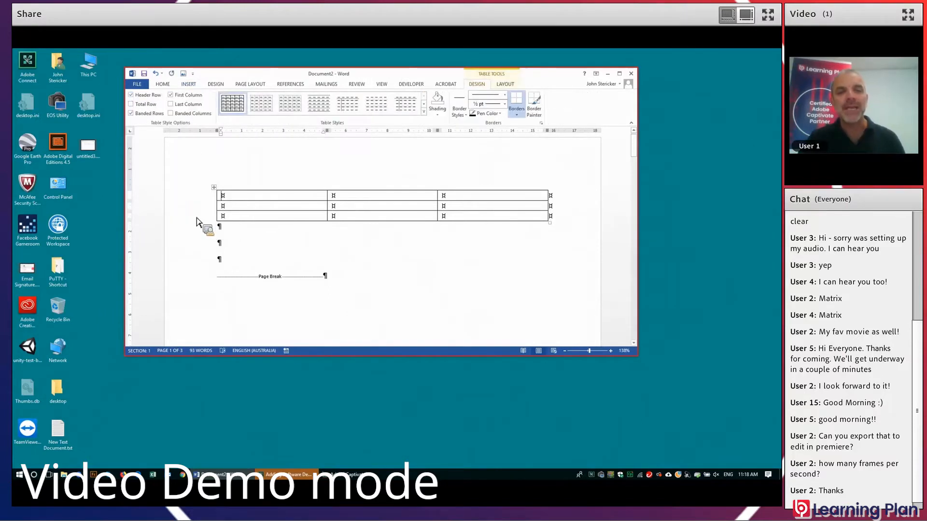
# Step: Increase the height of the table's last row and distribute all the rows evenly
pyautogui.moveTo(203, 198); pyautogui.dragTo(243, 248)
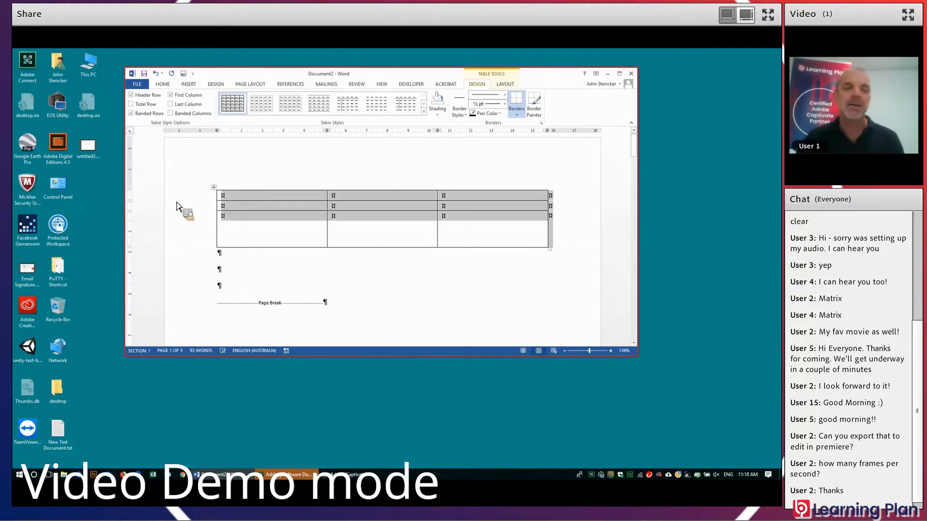
pyautogui.click(505, 85)
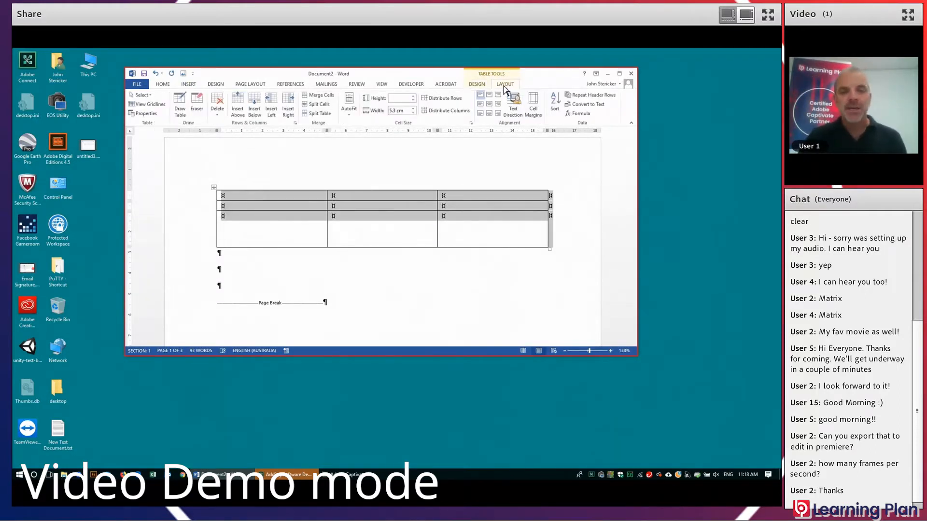
pyautogui.click(449, 98)
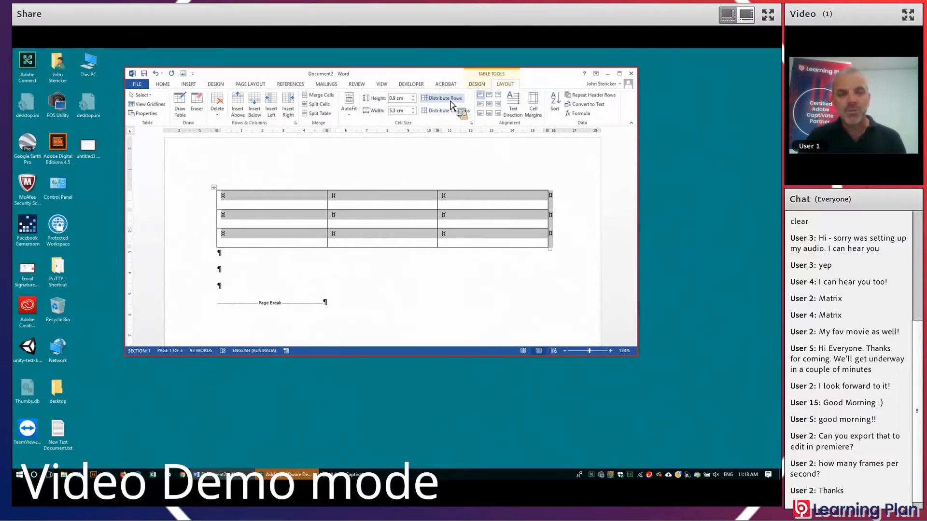
# Step: Shade the last row of the table yellow
pyautogui.moveTo(235, 245); pyautogui.dragTo(454, 244)
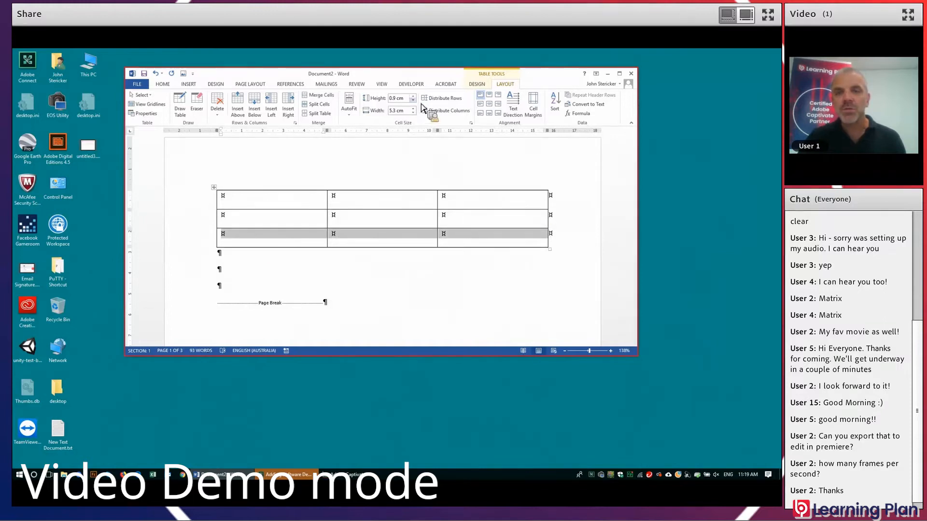
pyautogui.click(476, 86)
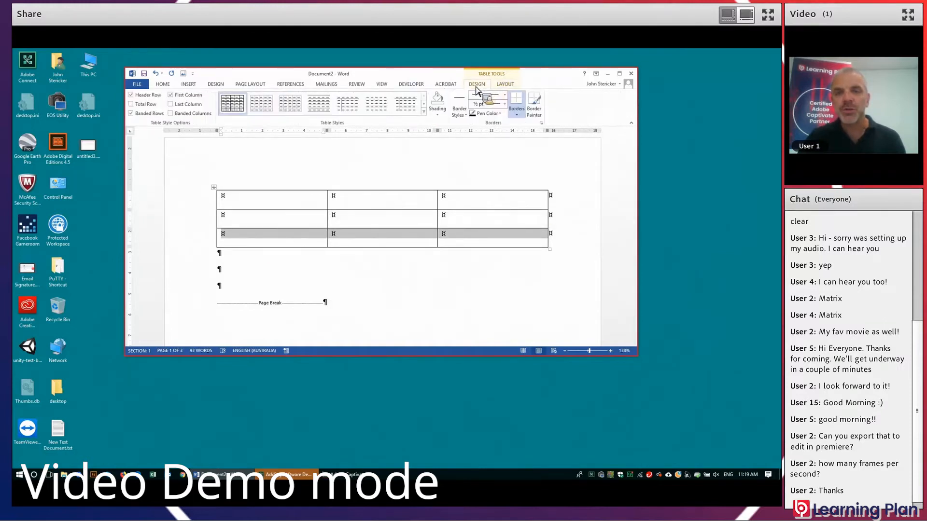
pyautogui.click(437, 114)
pyautogui.click(453, 177)
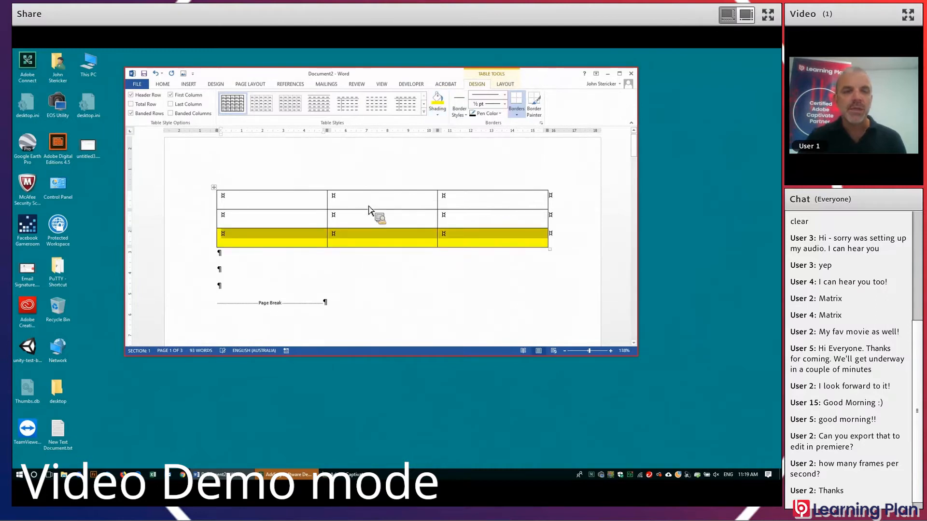
# Step: Add a fourth row at the end of the Word table and stop the recording
pyautogui.click(359, 241)
pyautogui.scroll(-12, 358, 244)
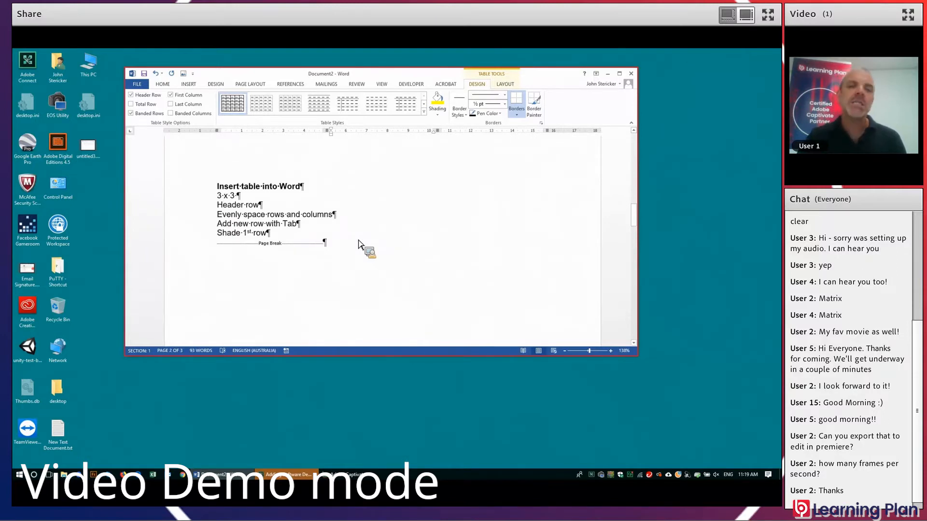
pyautogui.scroll(10, 358, 245)
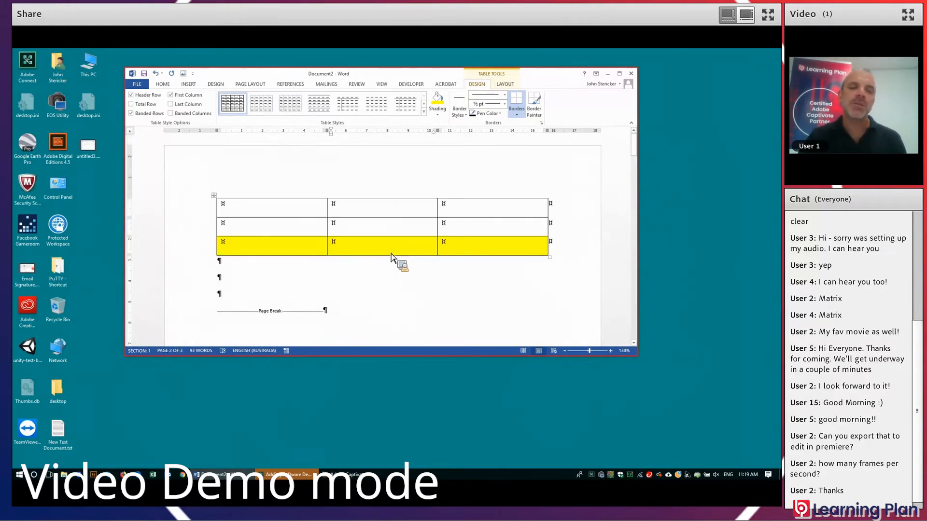
pyautogui.click(466, 249)
pyautogui.press('Tab')
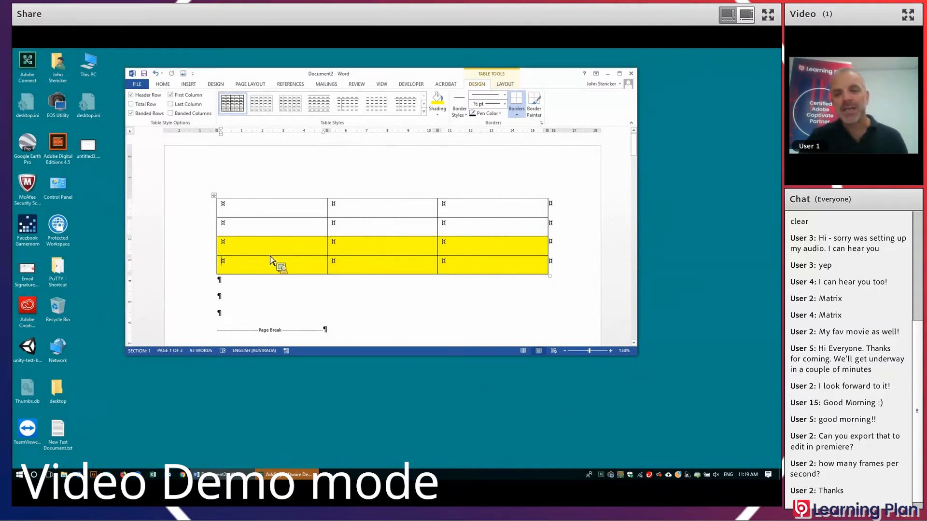
pyautogui.press('End')
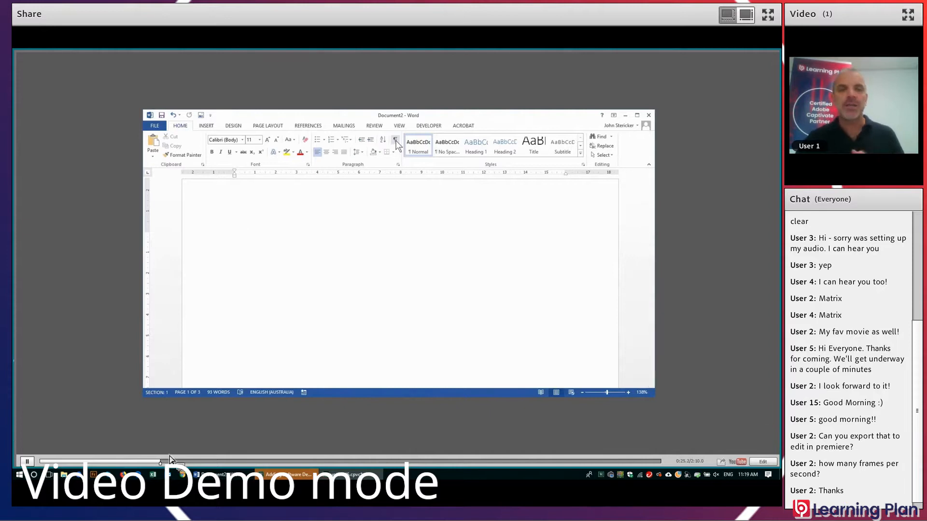
# Step: Skim through the recorded video's preview and view the Publish Video Demo settings without publishing
pyautogui.moveTo(177, 471); pyautogui.dragTo(575, 472)
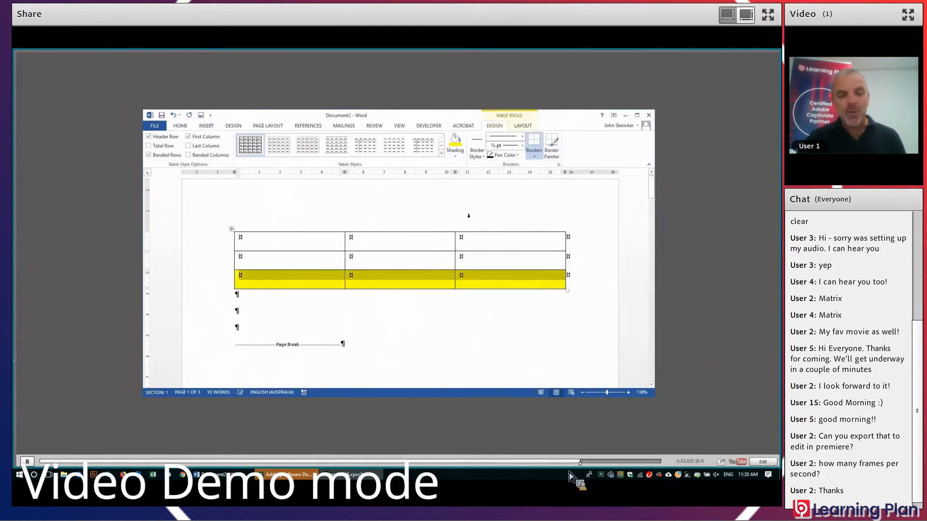
pyautogui.click(722, 463)
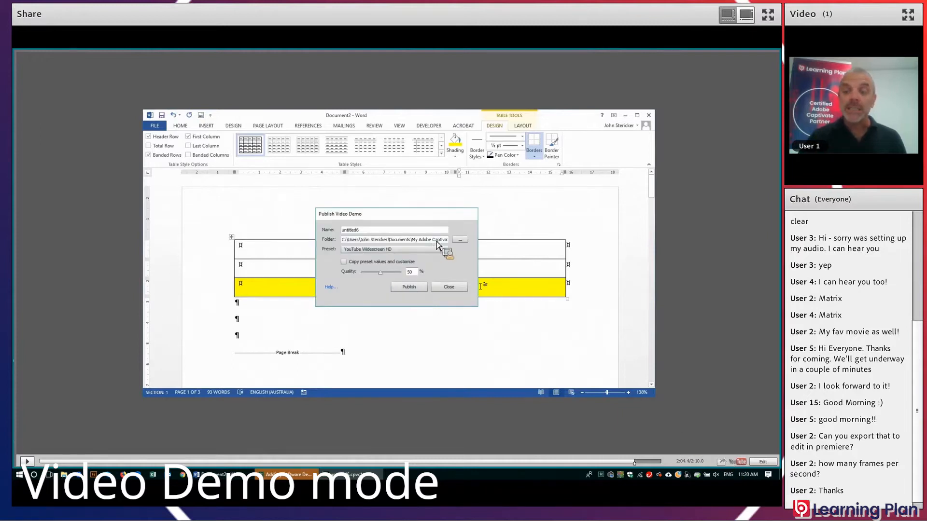
pyautogui.click(449, 288)
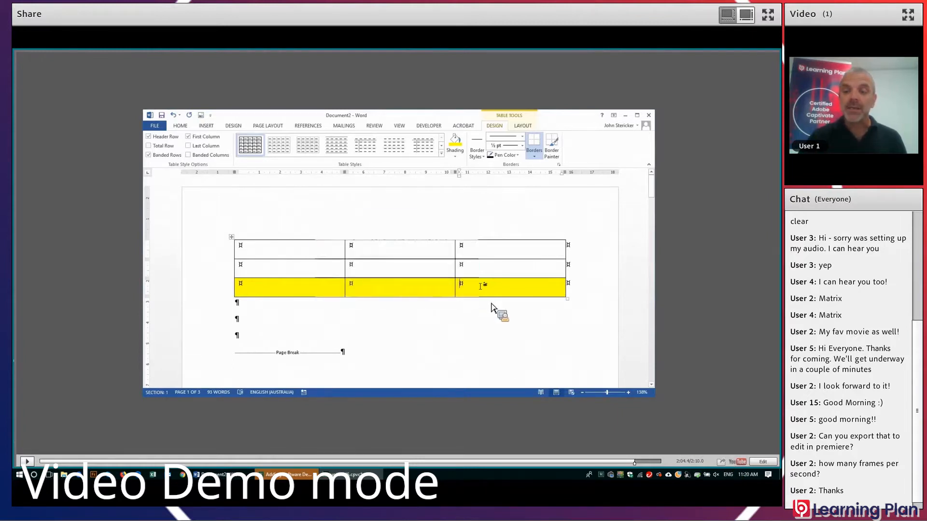
# Step: Open the recorded video for editing and maximize the Captivate window
pyautogui.click(761, 464)
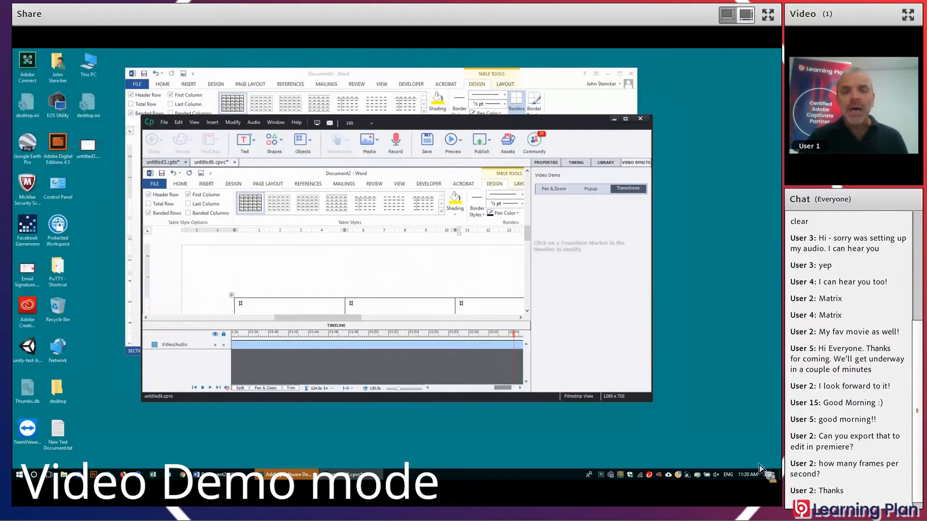
pyautogui.click(626, 119)
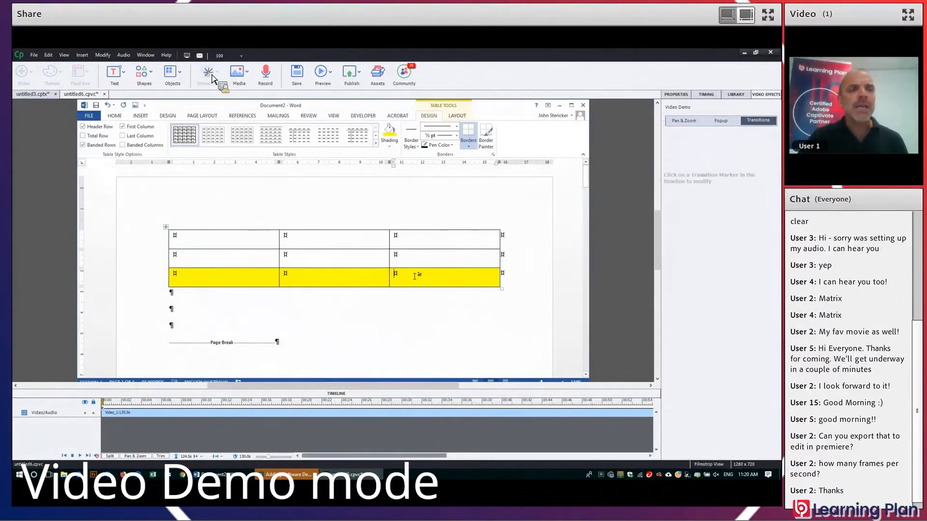
# Step: Examine which objects, shapes and media types can be added to the video project
pyautogui.click(171, 72)
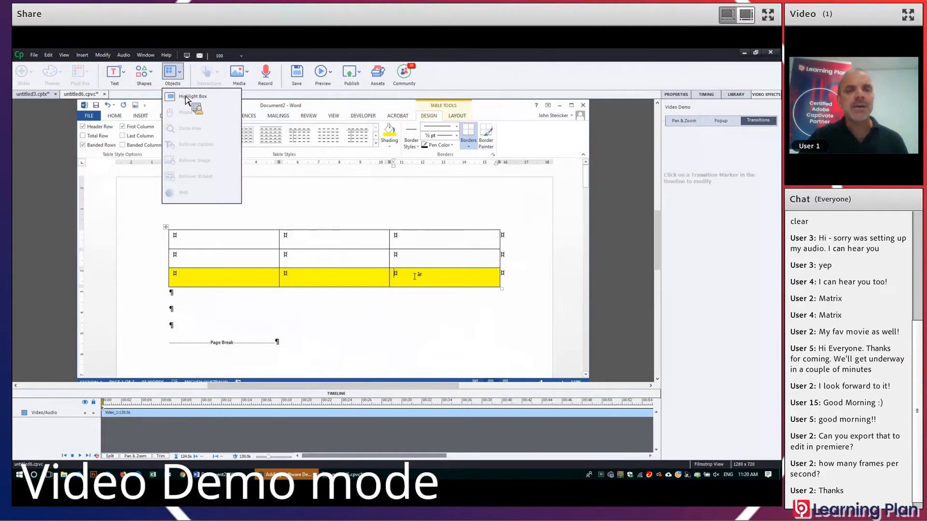
pyautogui.click(220, 78)
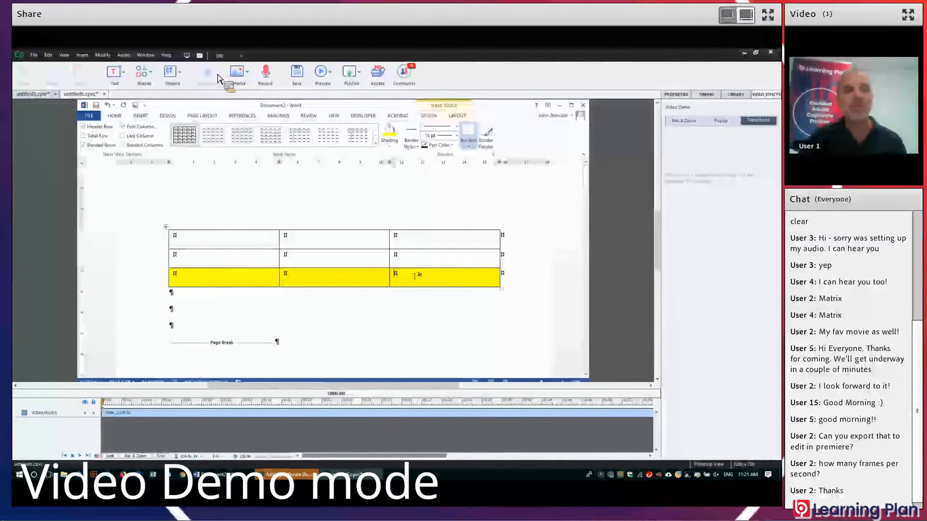
pyautogui.click(141, 73)
pyautogui.click(152, 79)
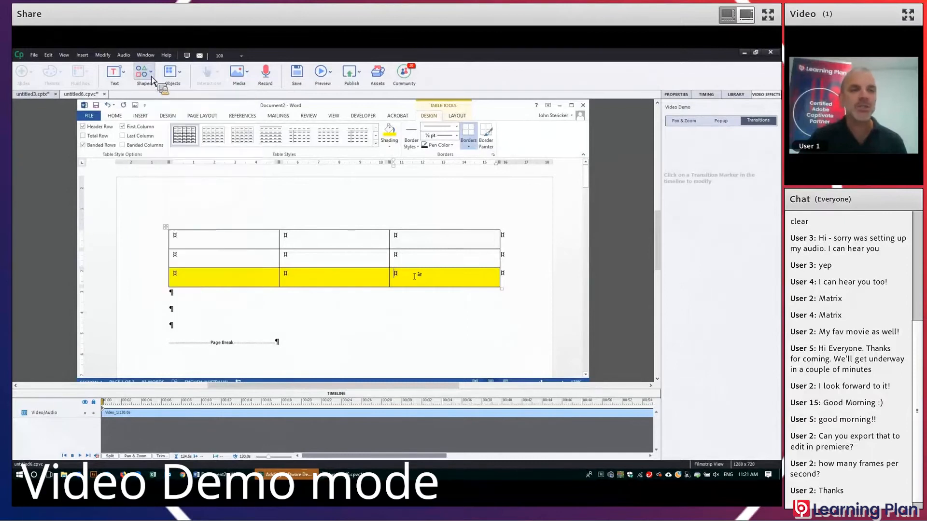
pyautogui.click(238, 72)
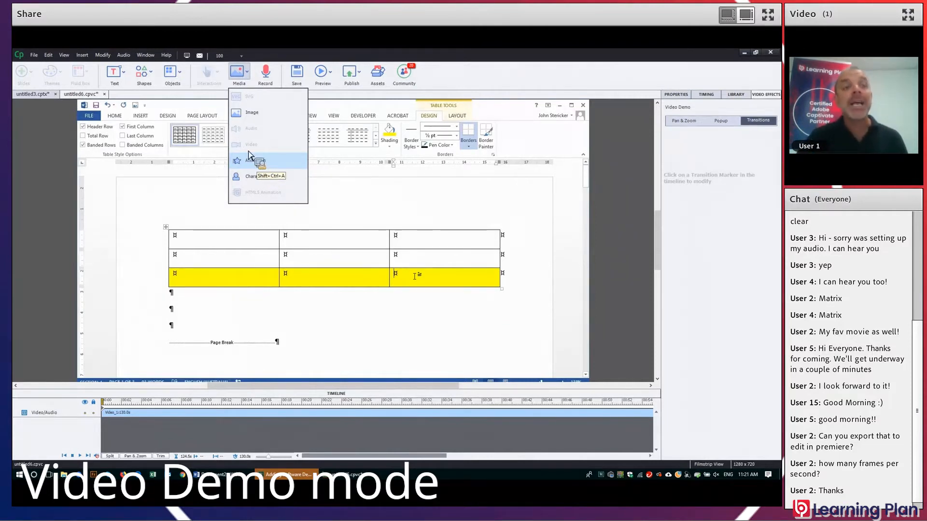
pyautogui.click(170, 73)
pyautogui.click(145, 79)
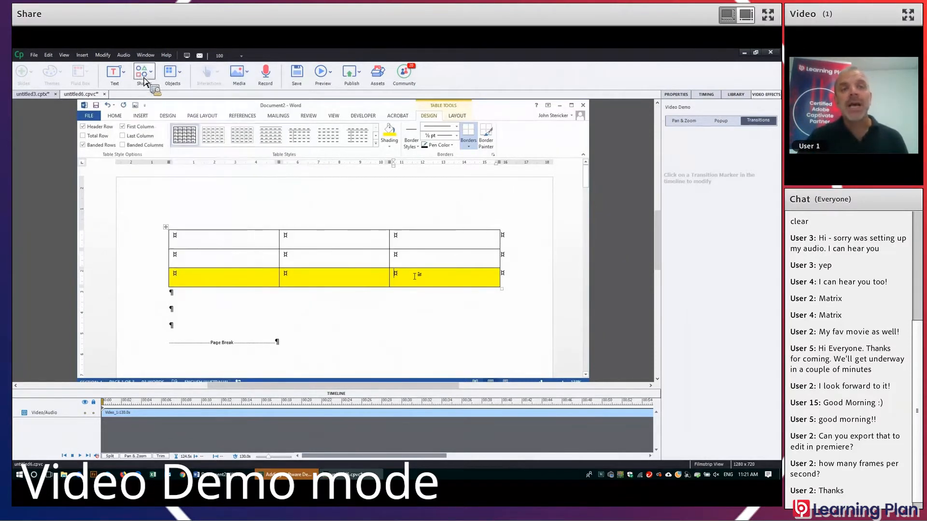
# Step: Draw a rectangle shape over the upper-right corner of the table in the video
pyautogui.click(144, 80)
pyautogui.click(270, 225)
pyautogui.moveTo(438, 195); pyautogui.dragTo(502, 255)
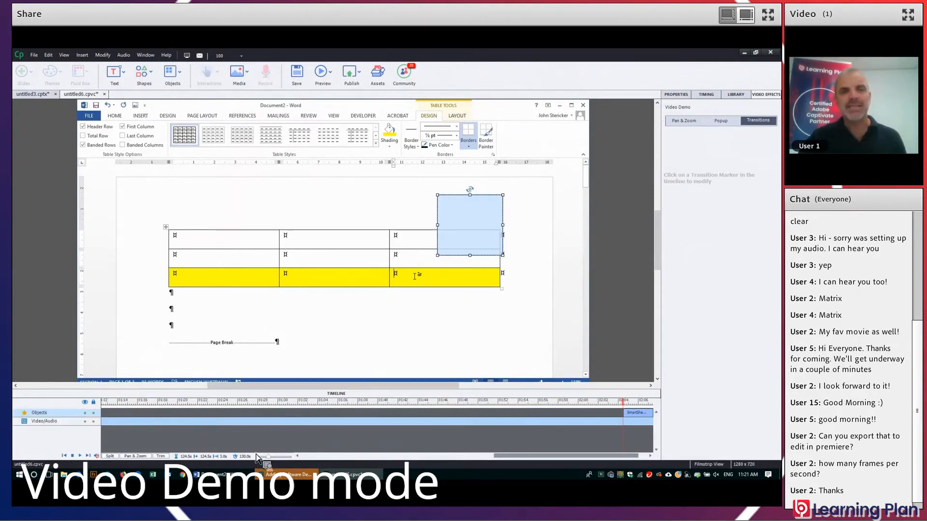
# Step: Move the rectangle earlier on the timeline, to start at about 77 seconds, and scrub through the recording around it
pyautogui.moveTo(269, 458); pyautogui.dragTo(263, 460)
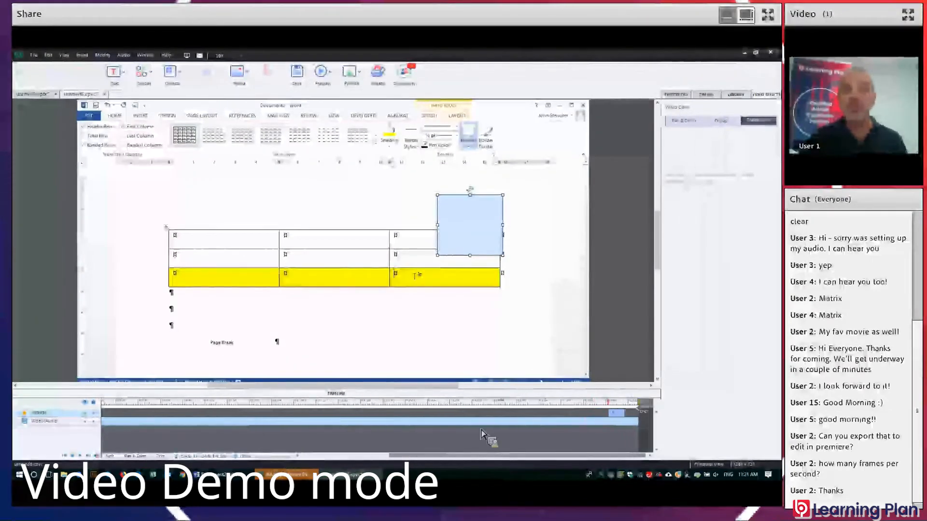
pyautogui.moveTo(618, 414); pyautogui.dragTo(428, 416)
pyautogui.moveTo(91, 415); pyautogui.dragTo(336, 405)
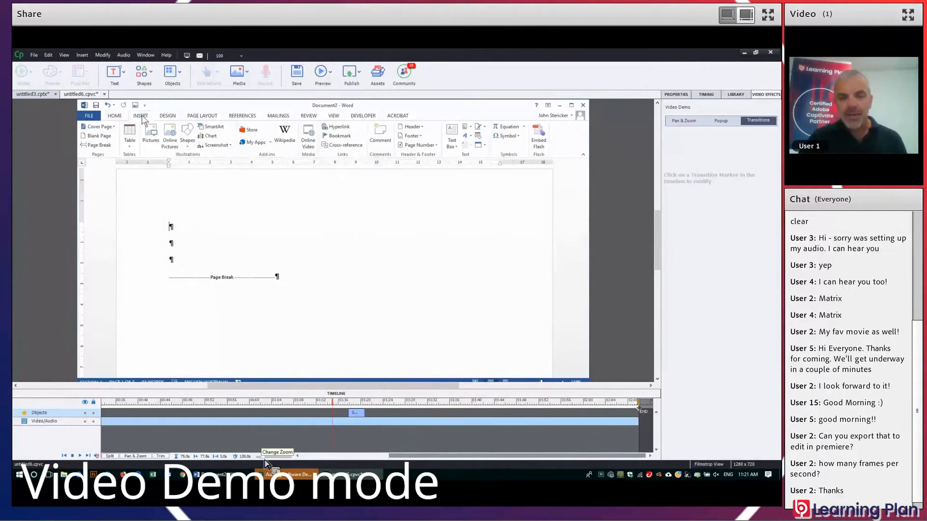
pyautogui.moveTo(263, 461); pyautogui.dragTo(276, 460)
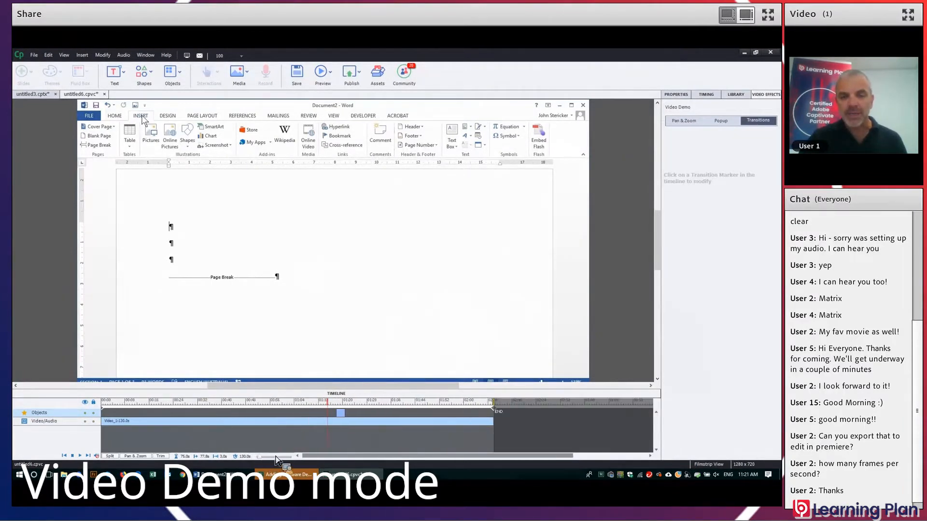
pyautogui.moveTo(340, 413)
pyautogui.mouseDown()
pyautogui.moveTo(254, 420)
pyautogui.moveTo(118, 402)
pyautogui.moveTo(267, 414)
pyautogui.moveTo(502, 411)
pyautogui.moveTo(487, 413)
pyautogui.moveTo(506, 419)
pyautogui.moveTo(454, 408)
pyautogui.mouseUp()
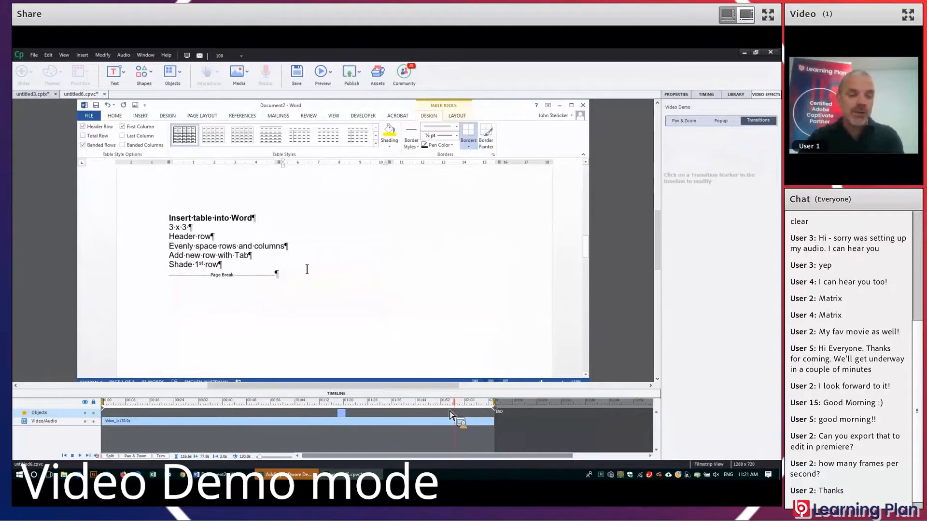
# Step: Try cropping the video's beginning and end with the timeline's start and end markers, and restore its full length
pyautogui.moveTo(110, 400)
pyautogui.mouseDown()
pyautogui.moveTo(104, 408)
pyautogui.moveTo(179, 409)
pyautogui.mouseUp()
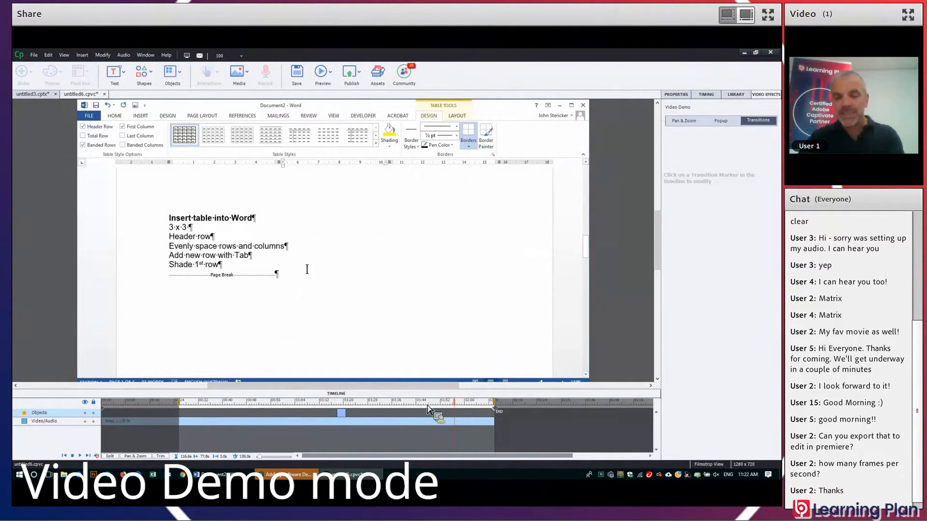
pyautogui.moveTo(511, 411); pyautogui.dragTo(185, 410)
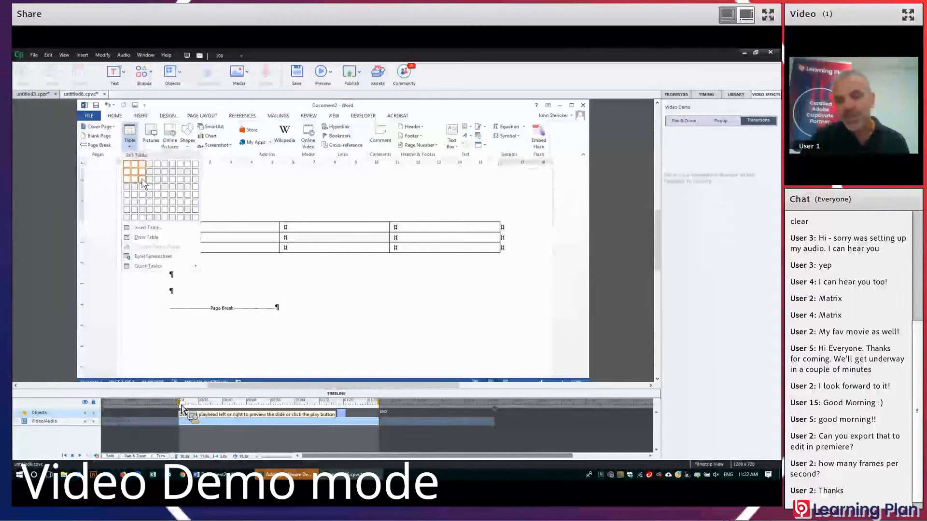
pyautogui.moveTo(182, 407)
pyautogui.mouseDown()
pyautogui.moveTo(196, 406)
pyautogui.moveTo(199, 425)
pyautogui.moveTo(197, 410)
pyautogui.mouseUp()
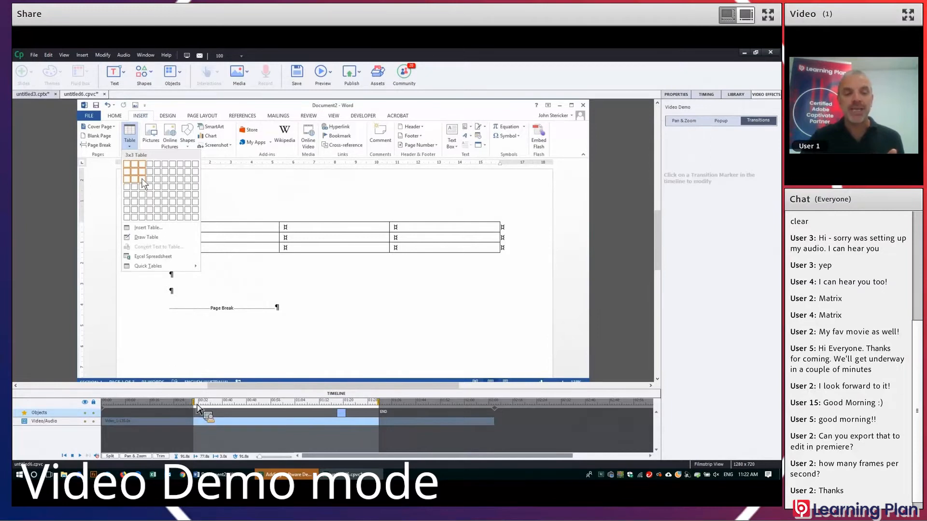
pyautogui.moveTo(197, 407); pyautogui.dragTo(131, 408)
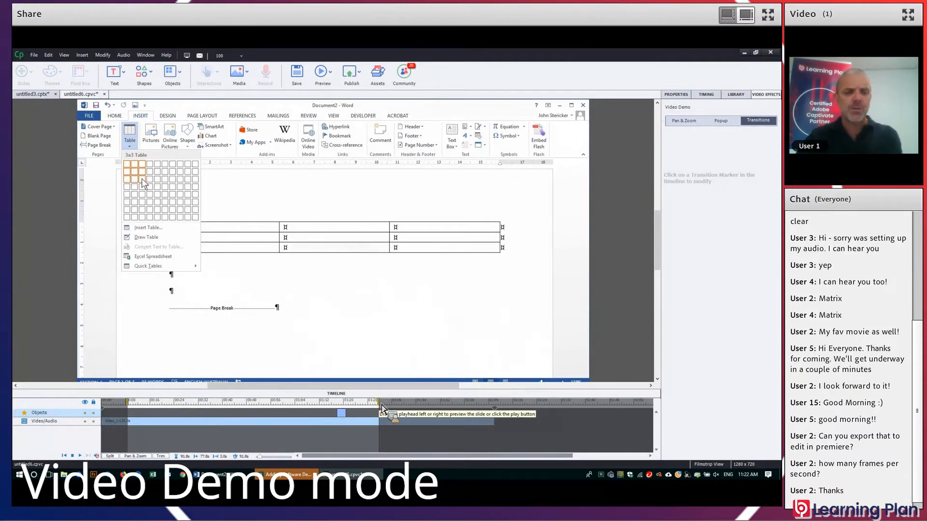
pyautogui.moveTo(381, 409)
pyautogui.mouseDown()
pyautogui.moveTo(515, 412)
pyautogui.moveTo(502, 414)
pyautogui.mouseUp()
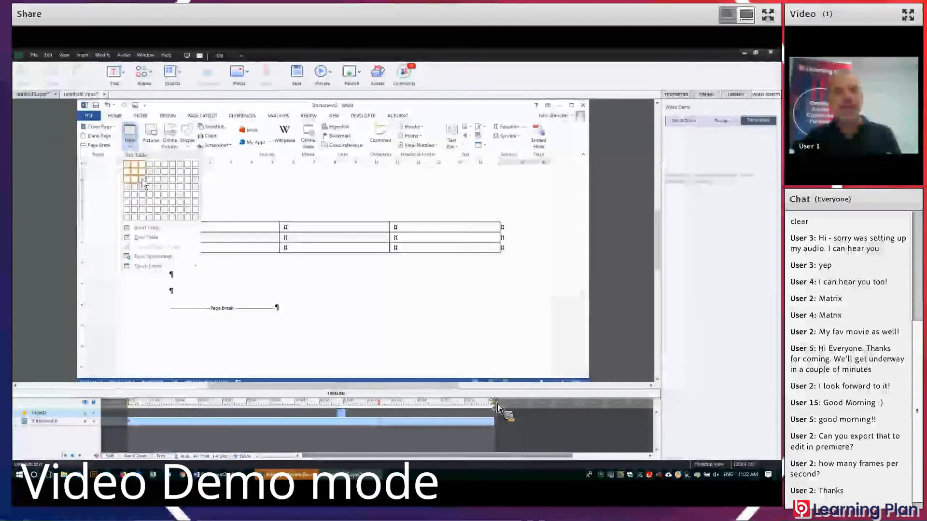
pyautogui.moveTo(134, 407); pyautogui.dragTo(75, 404)
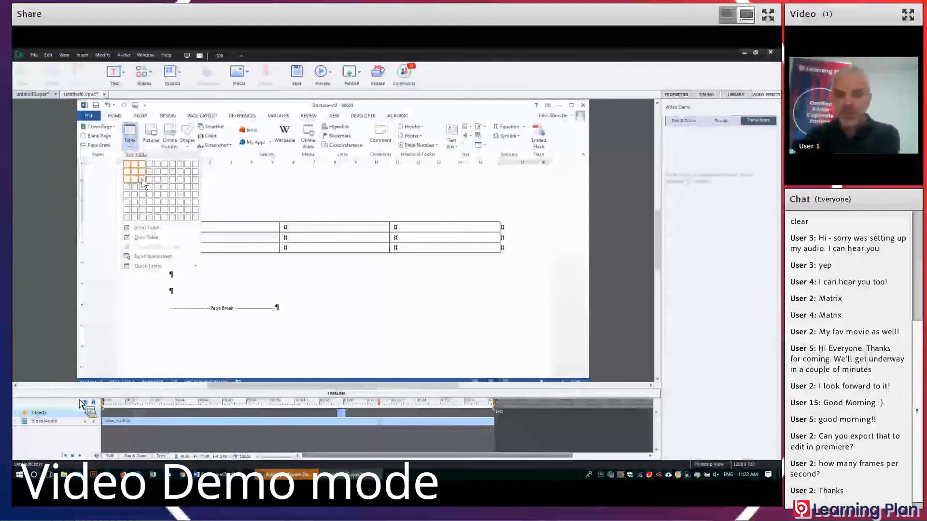
# Step: Split the video clip at about 45 seconds and delete the first part
pyautogui.moveTo(383, 408); pyautogui.dragTo(242, 408)
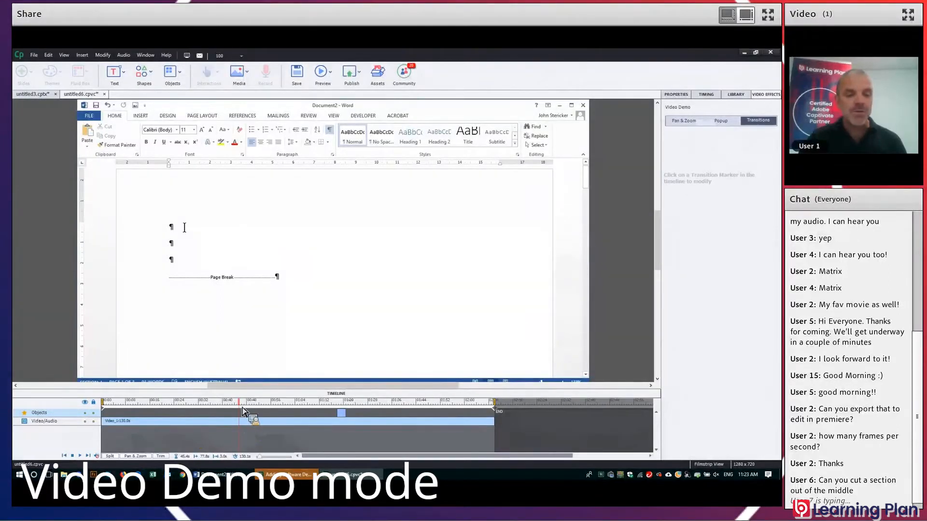
pyautogui.click(113, 458)
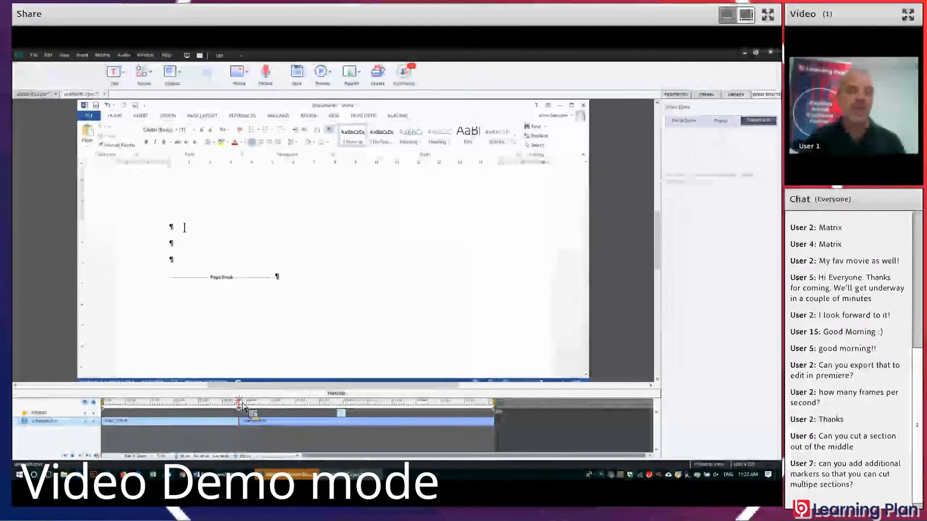
pyautogui.moveTo(240, 402); pyautogui.dragTo(249, 402)
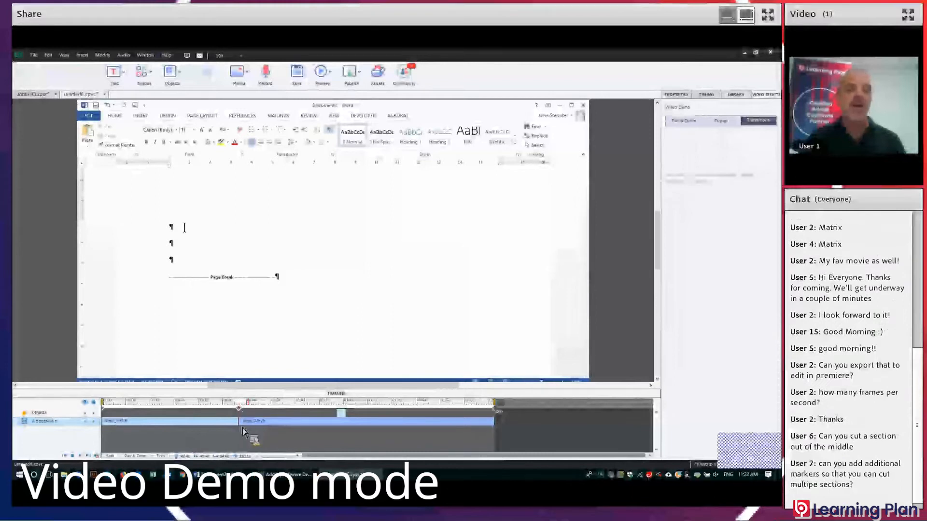
pyautogui.click(167, 424)
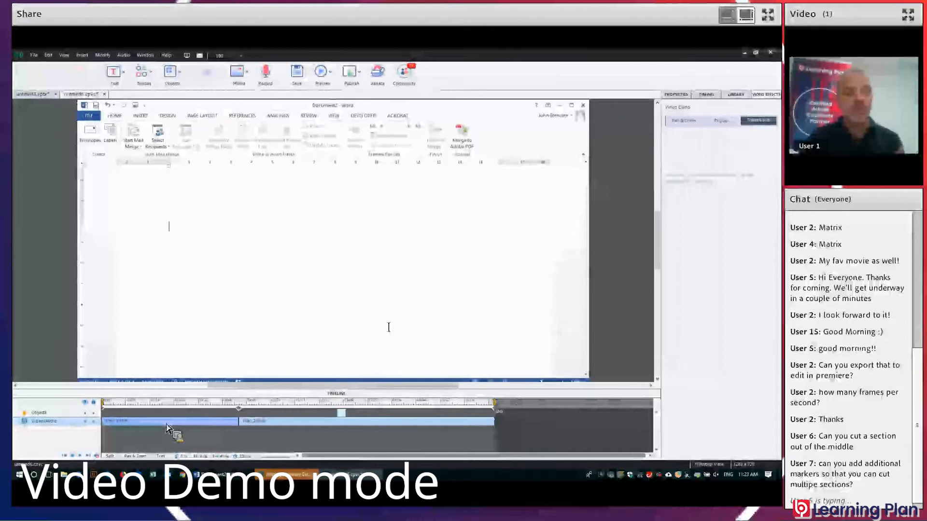
pyautogui.press('Delete')
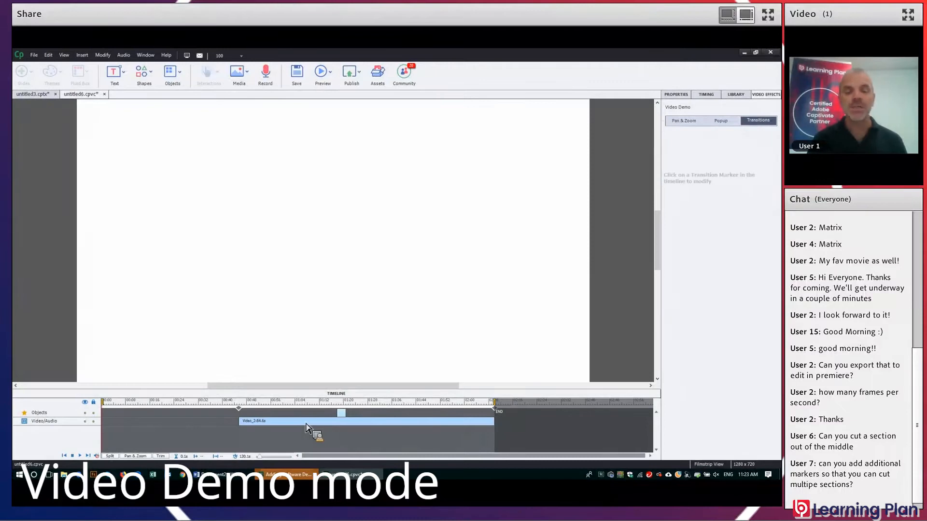
# Step: Move the remaining clip to the start of the timeline and align the project's end marker with the clip's end
pyautogui.moveTo(306, 429); pyautogui.dragTo(172, 433)
pyautogui.moveTo(261, 420); pyautogui.dragTo(299, 418)
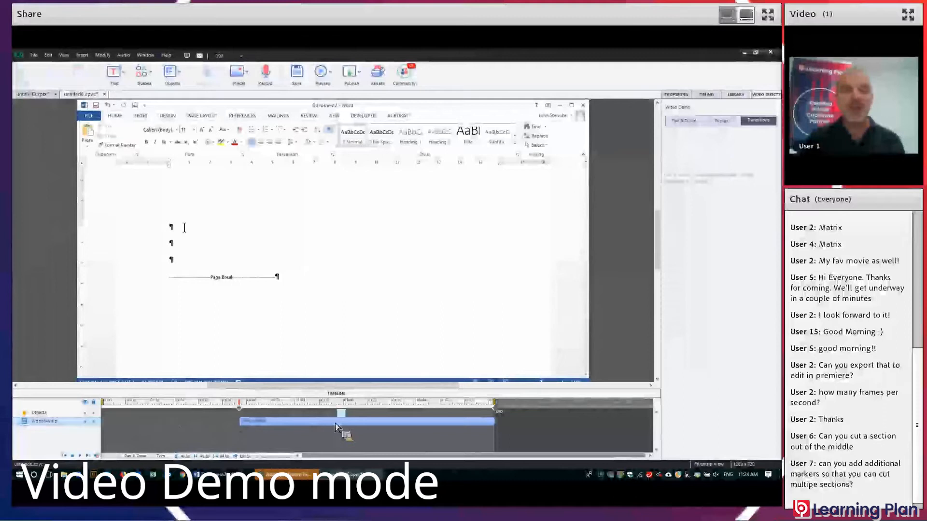
pyautogui.moveTo(336, 428); pyautogui.dragTo(173, 430)
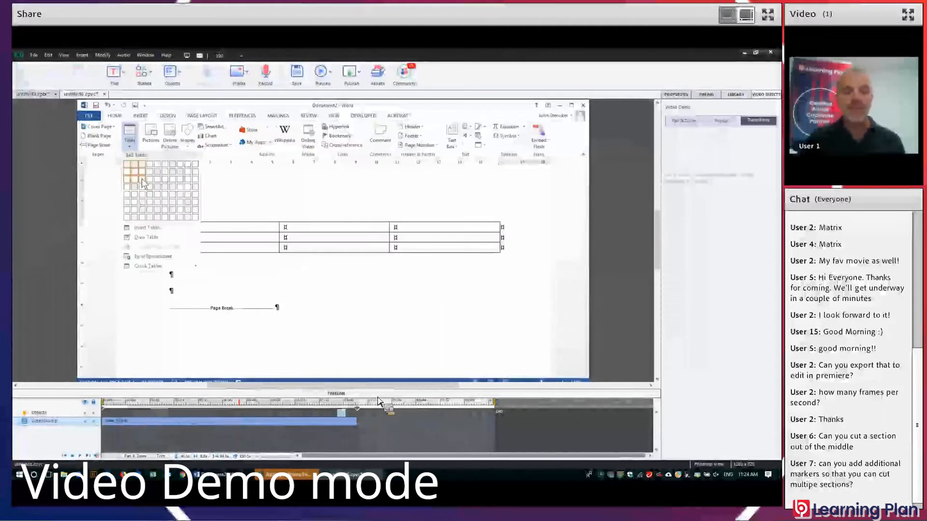
pyautogui.moveTo(498, 410); pyautogui.dragTo(359, 408)
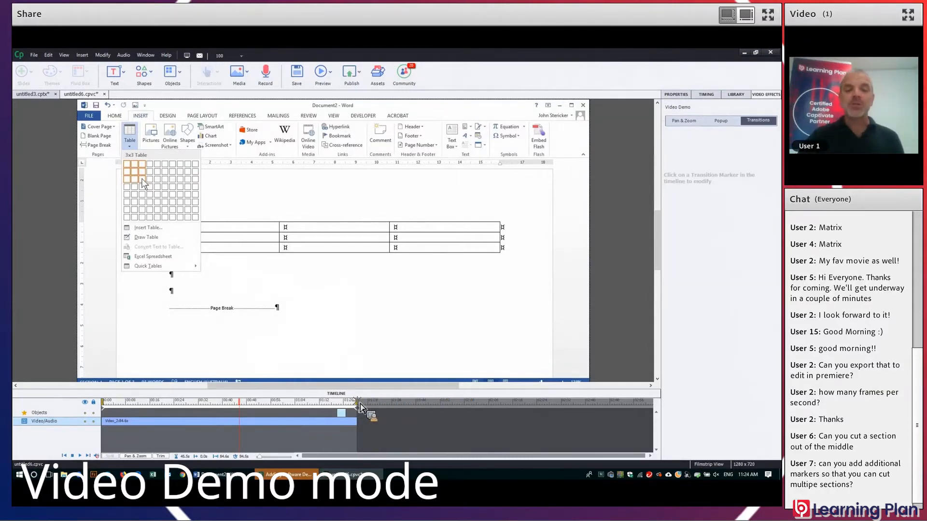
# Step: Play the shortened video from the beginning
pyautogui.press('Home')
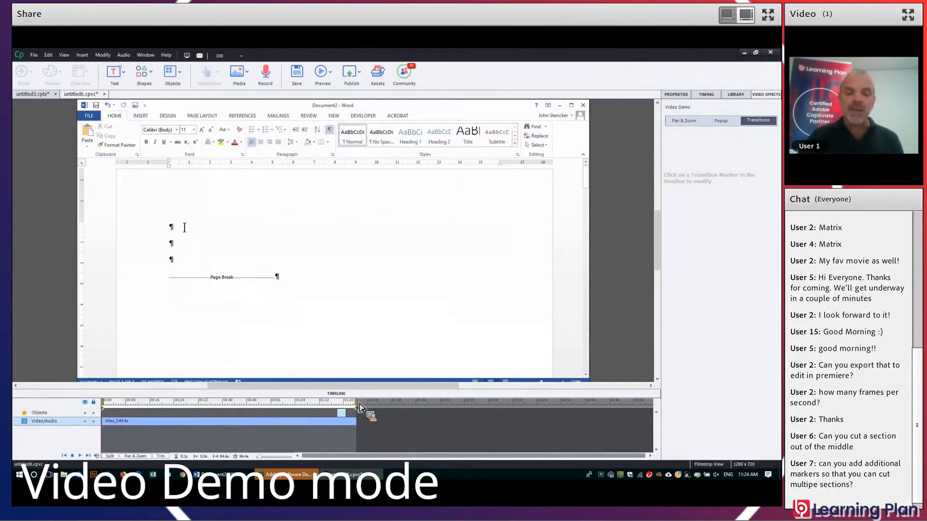
pyautogui.press('space')
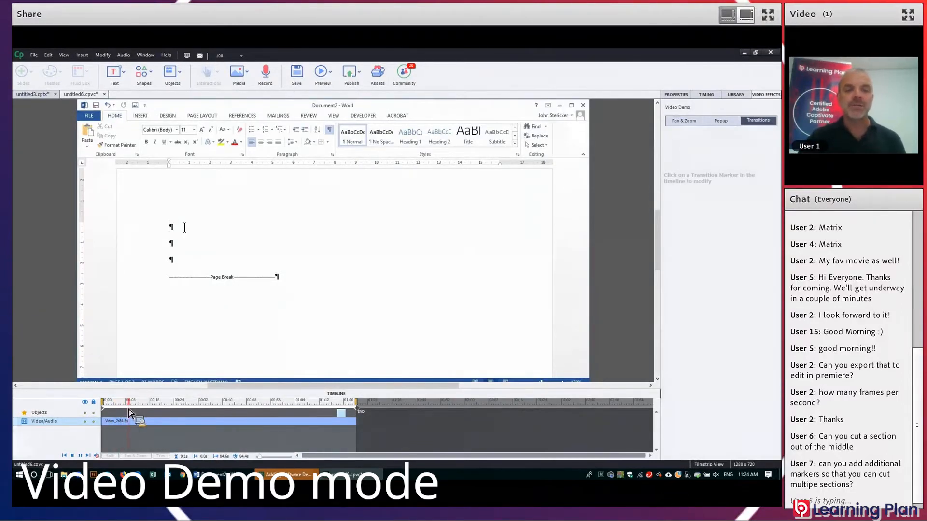
# Step: Stop playback and split the video clip at about 10, 32 and 51 seconds
pyautogui.press('space')
pyautogui.click(113, 457)
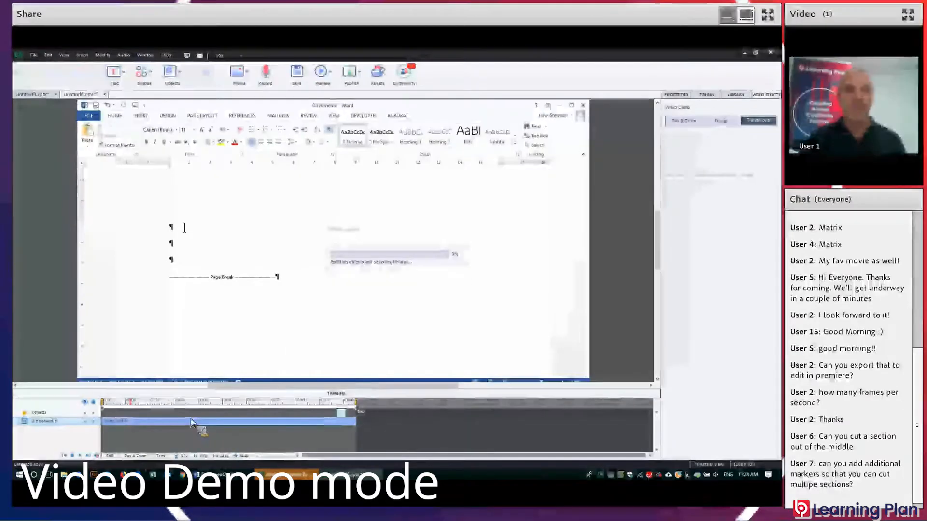
pyautogui.click(113, 457)
pyautogui.click(256, 404)
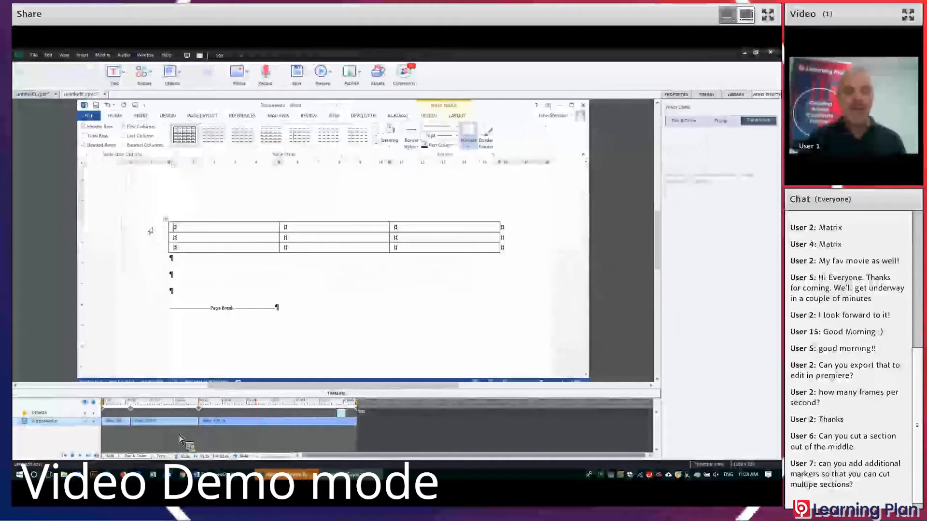
pyautogui.click(120, 456)
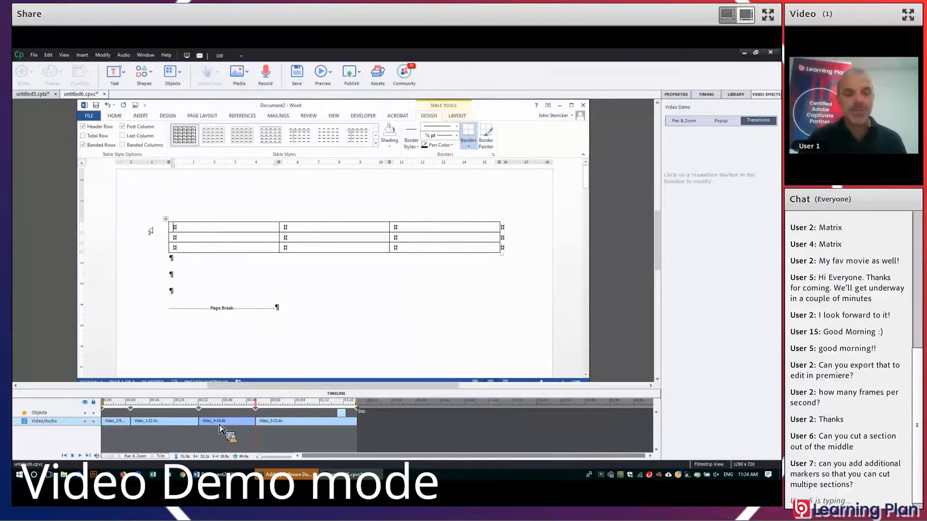
# Step: Undo the three splits of the video clip
pyautogui.hotkey('ctrl', 'z')
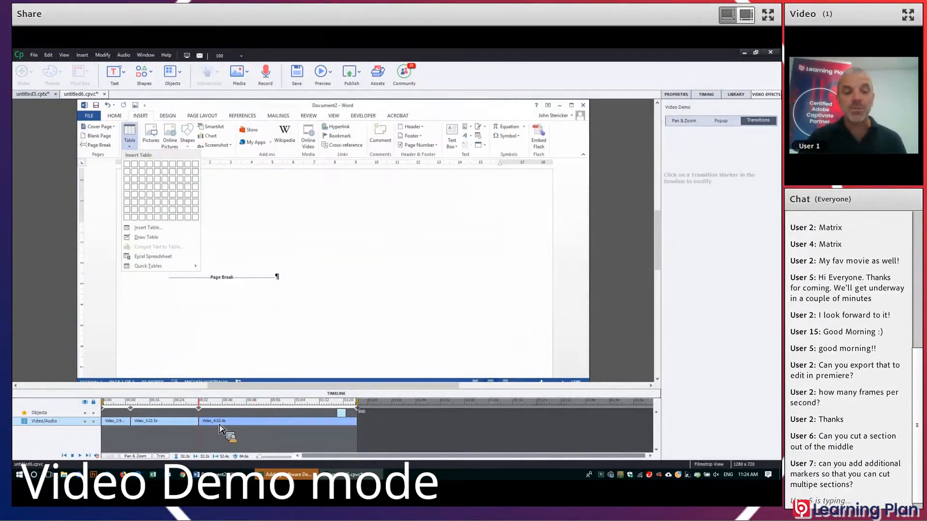
pyautogui.hotkey('ctrl', 'z')
pyautogui.hotkey('ctrl', 'z')
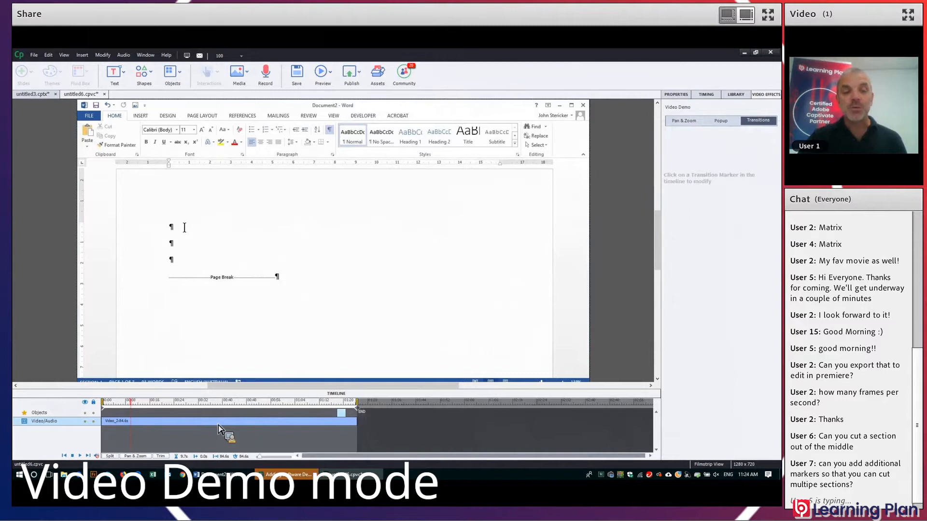
# Step: Try trimming a short section around 24 seconds out of the middle of the clip, and undo the trim
pyautogui.moveTo(133, 401); pyautogui.dragTo(178, 419)
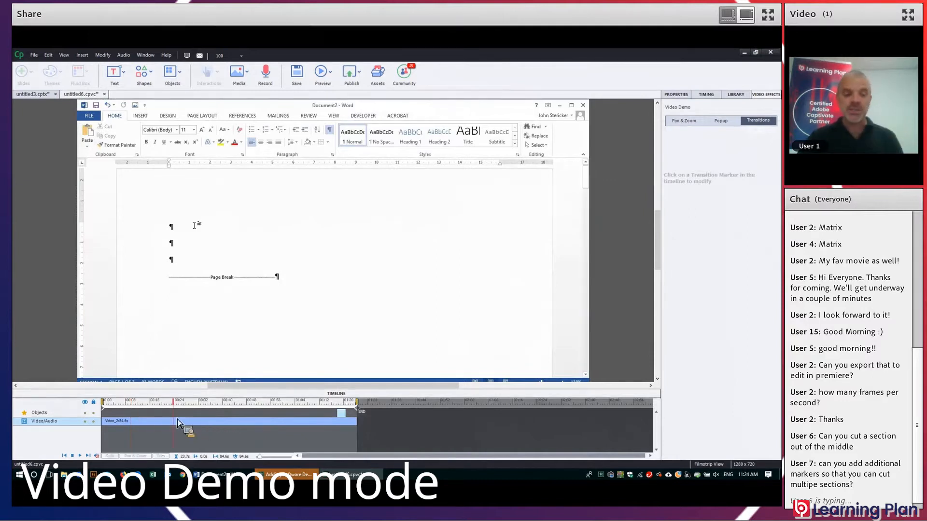
pyautogui.click(161, 456)
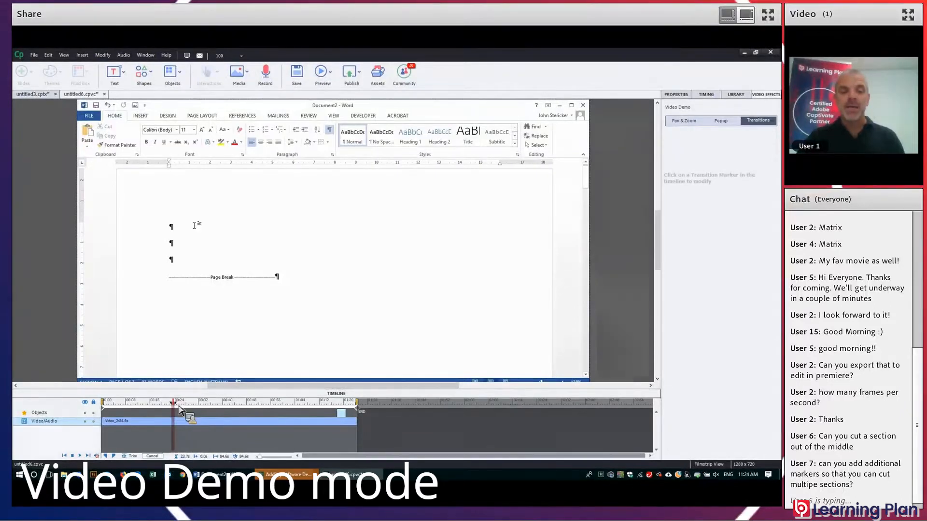
pyautogui.moveTo(180, 409)
pyautogui.mouseDown()
pyautogui.moveTo(187, 411)
pyautogui.moveTo(161, 410)
pyautogui.mouseUp()
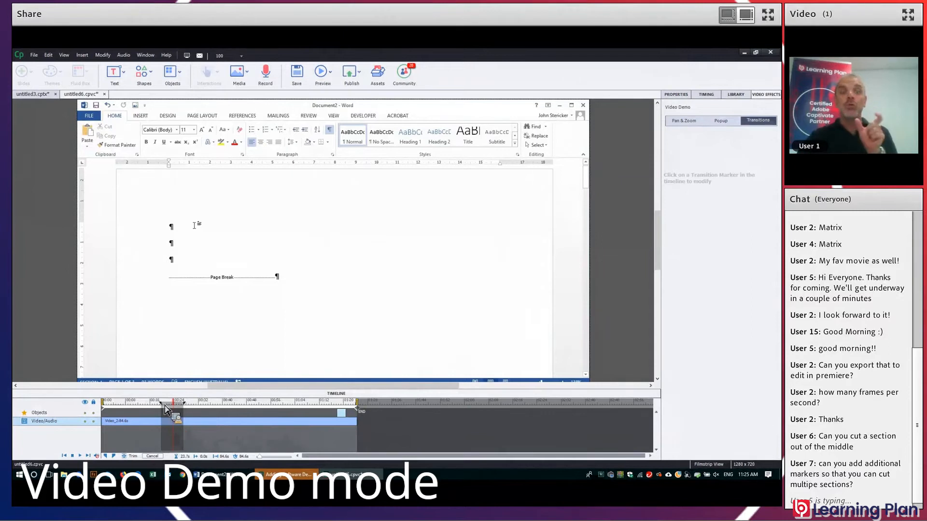
pyautogui.click(133, 459)
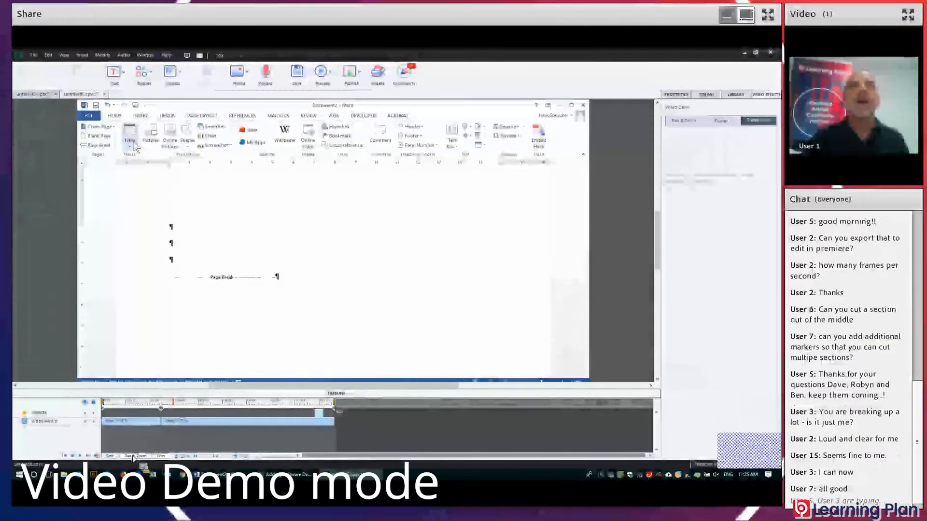
pyautogui.click(134, 456)
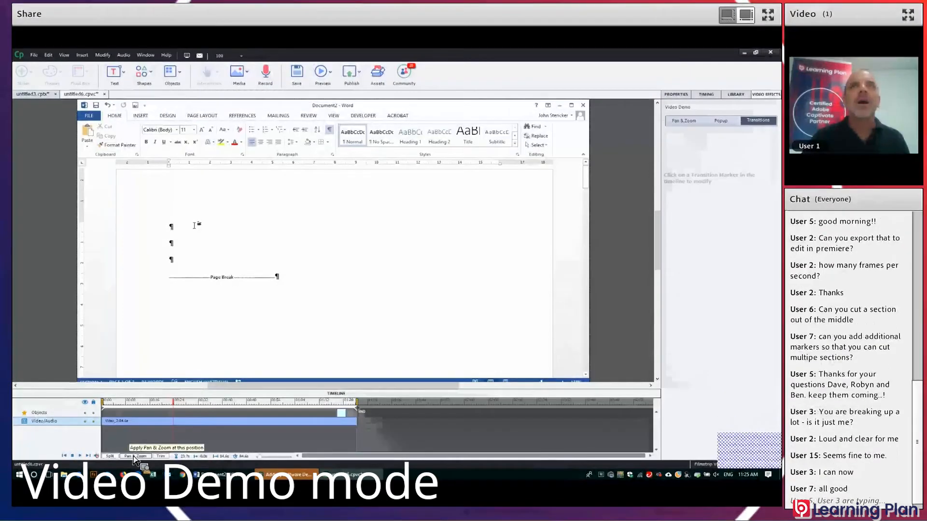
# Step: Add a Pan & Zoom point at about 29.6 seconds and frame the left part of Word's ribbon at 179% scale
pyautogui.moveTo(177, 409); pyautogui.dragTo(132, 412)
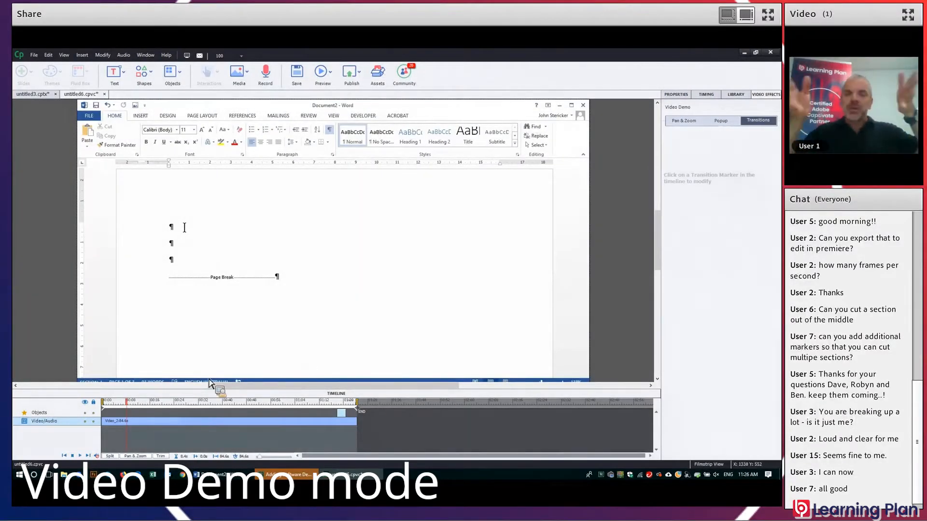
pyautogui.click(149, 402)
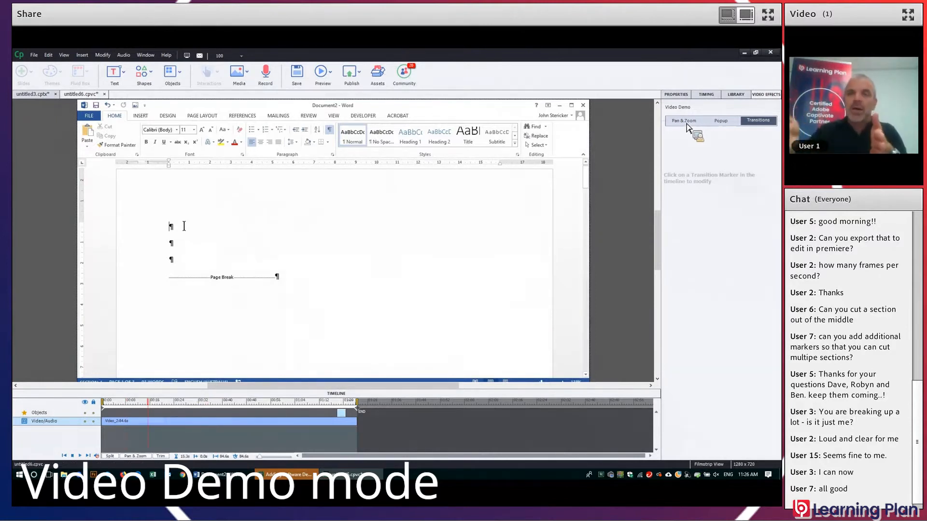
pyautogui.moveTo(682, 126)
pyautogui.mouseDown()
pyautogui.moveTo(215, 314)
pyautogui.moveTo(154, 406)
pyautogui.moveTo(209, 394)
pyautogui.moveTo(195, 393)
pyautogui.mouseUp()
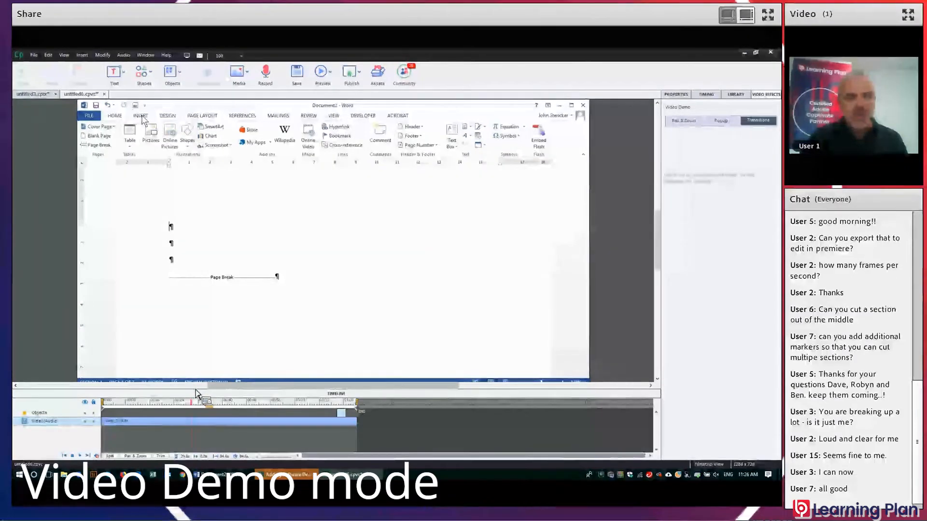
pyautogui.moveTo(196, 393); pyautogui.dragTo(690, 126)
pyautogui.click(688, 123)
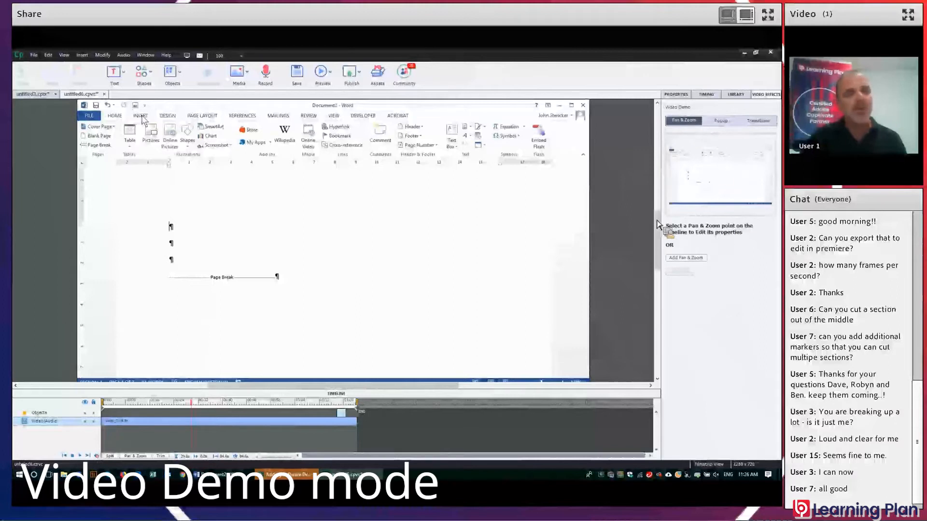
pyautogui.click(690, 260)
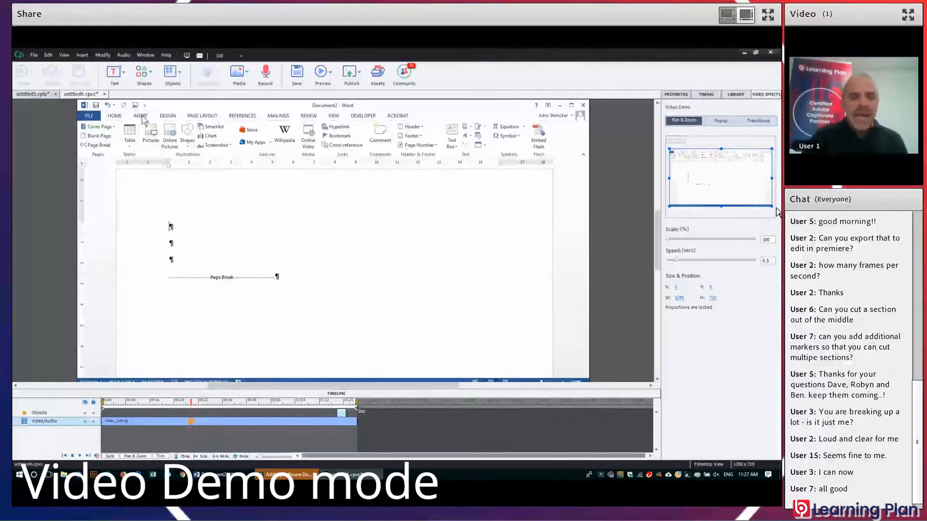
pyautogui.moveTo(773, 210); pyautogui.dragTo(704, 186)
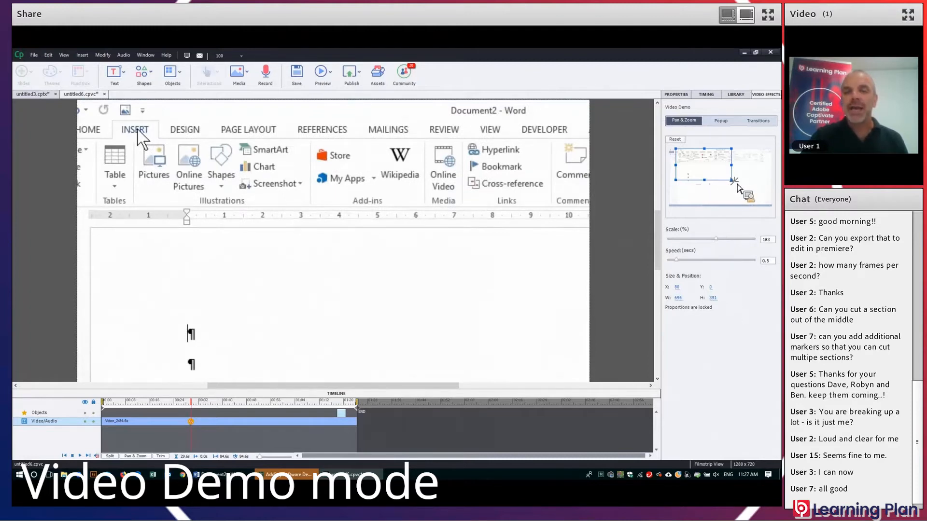
pyautogui.moveTo(732, 180); pyautogui.dragTo(733, 181)
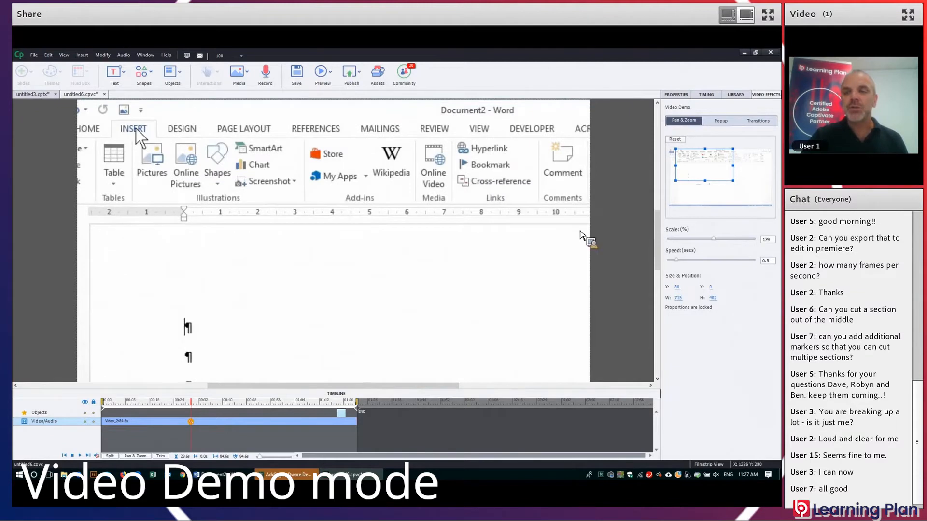
# Step: Play the video across the Pan & Zoom point with the timeline magnified
pyautogui.click(190, 408)
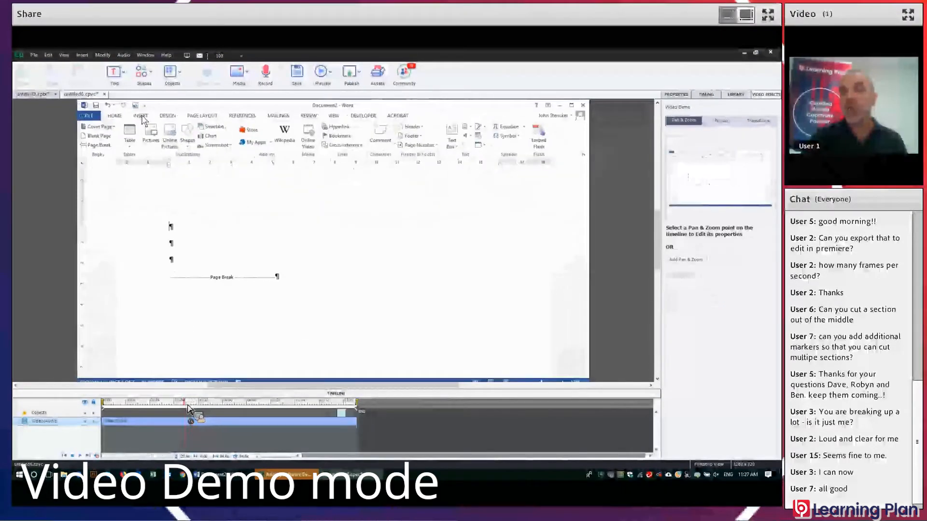
pyautogui.moveTo(258, 457); pyautogui.dragTo(348, 456)
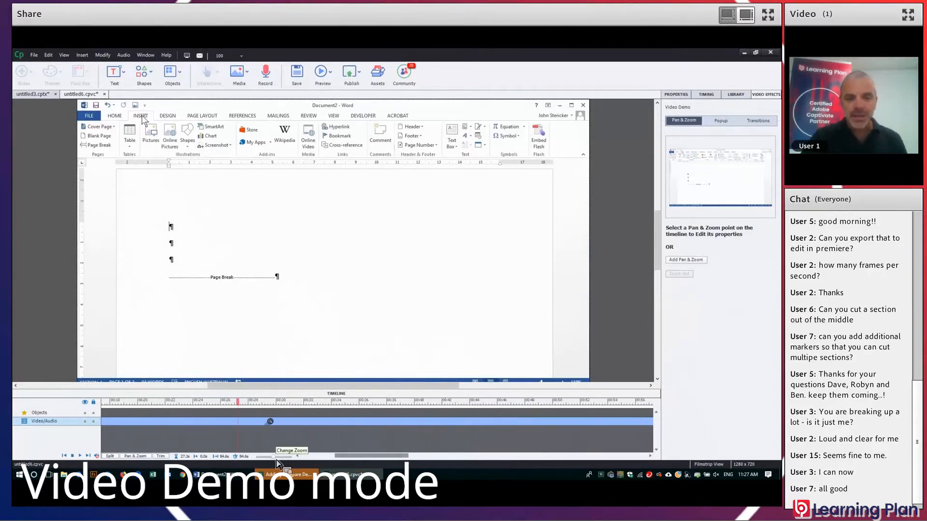
pyautogui.moveTo(274, 457); pyautogui.dragTo(278, 458)
pyautogui.moveTo(344, 456); pyautogui.dragTo(347, 456)
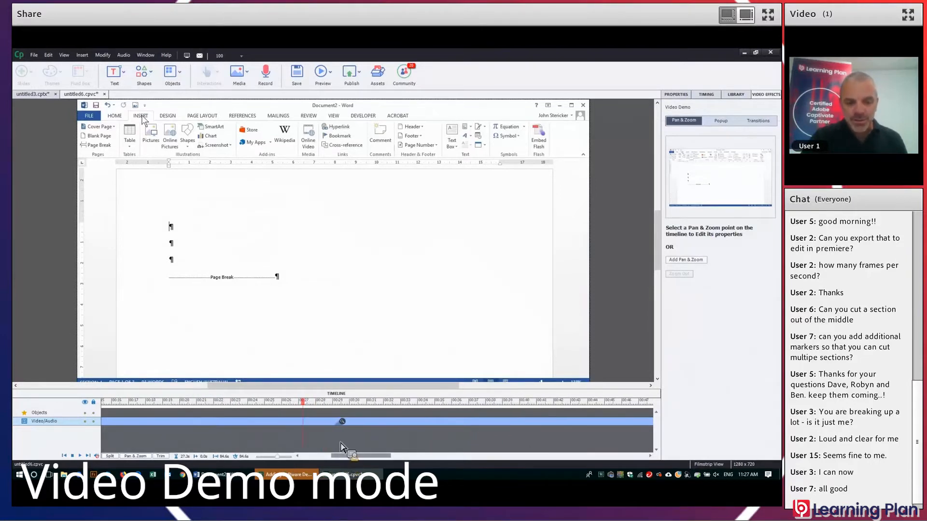
pyautogui.click(298, 405)
pyautogui.press('space')
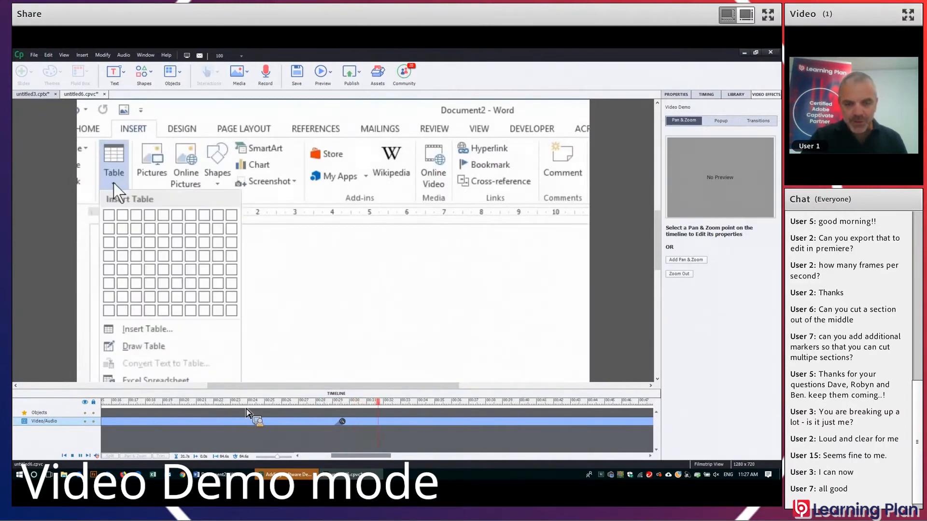
pyautogui.press('space')
# Step: Move the Pan & Zoom point about one second earlier on the timeline
pyautogui.moveTo(387, 402); pyautogui.dragTo(330, 418)
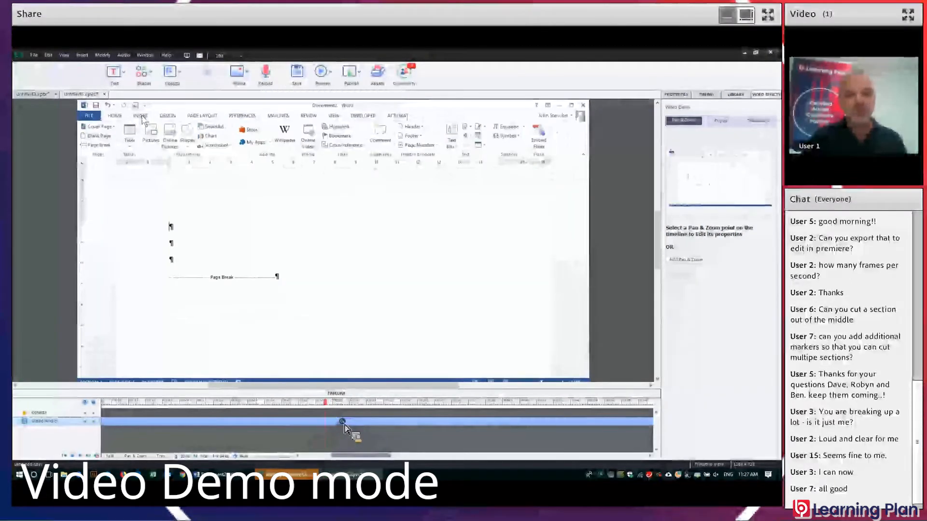
pyautogui.click(343, 423)
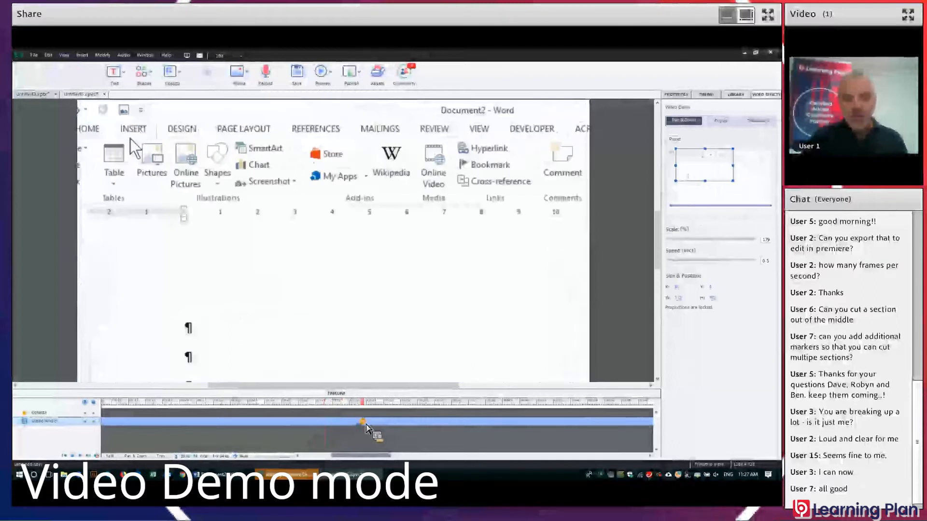
pyautogui.moveTo(353, 429); pyautogui.dragTo(329, 427)
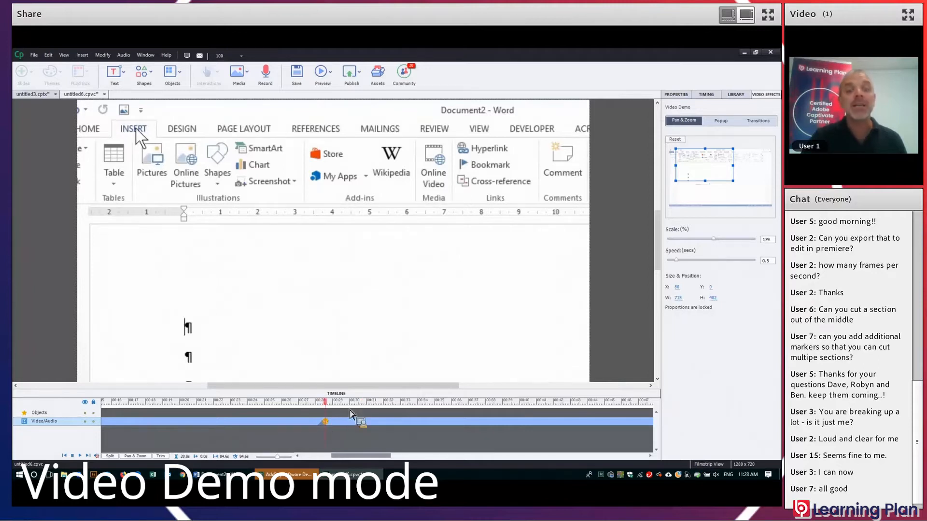
# Step: Play the video from just before the moved Pan & Zoom point to check its timing
pyautogui.moveTo(327, 405); pyautogui.dragTo(309, 406)
pyautogui.press('space')
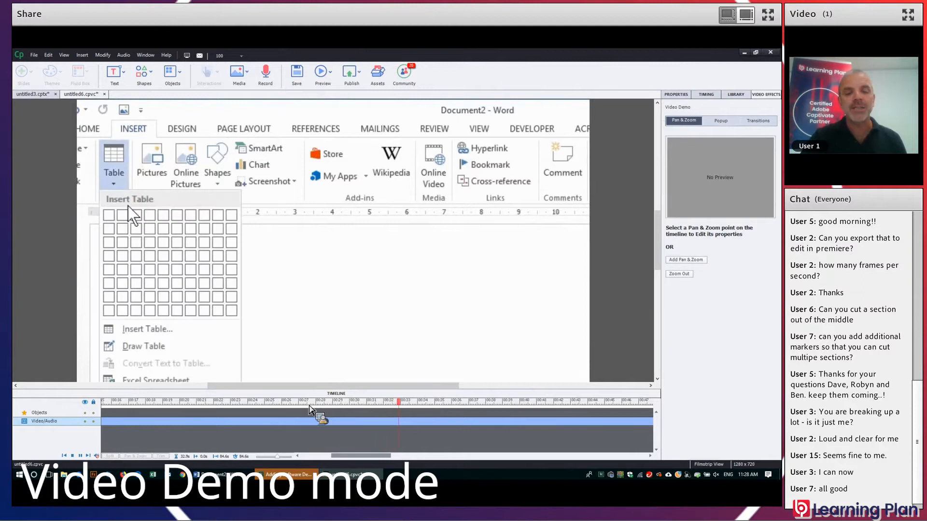
pyautogui.press('space')
# Step: Add a second Pan & Zoom point at about 35 seconds and enlarge its frame to include the whole table
pyautogui.moveTo(399, 402); pyautogui.dragTo(443, 402)
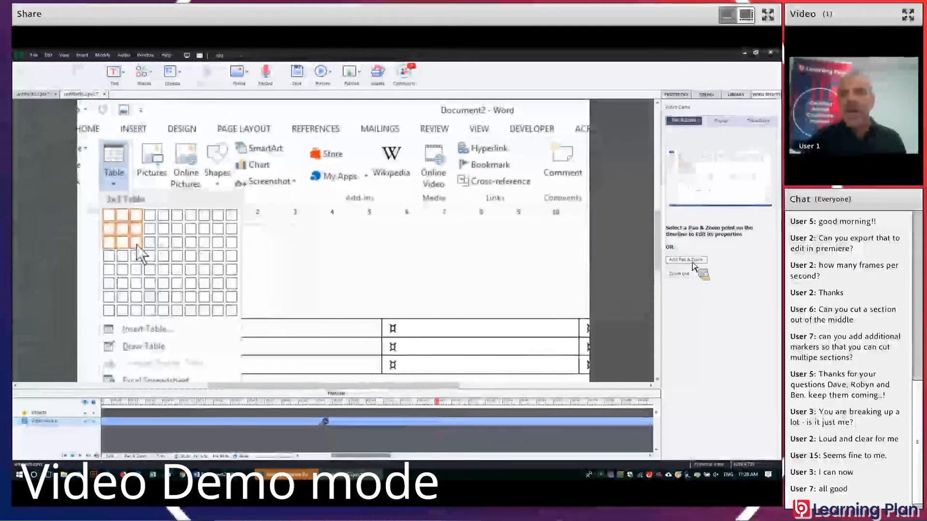
pyautogui.click(690, 260)
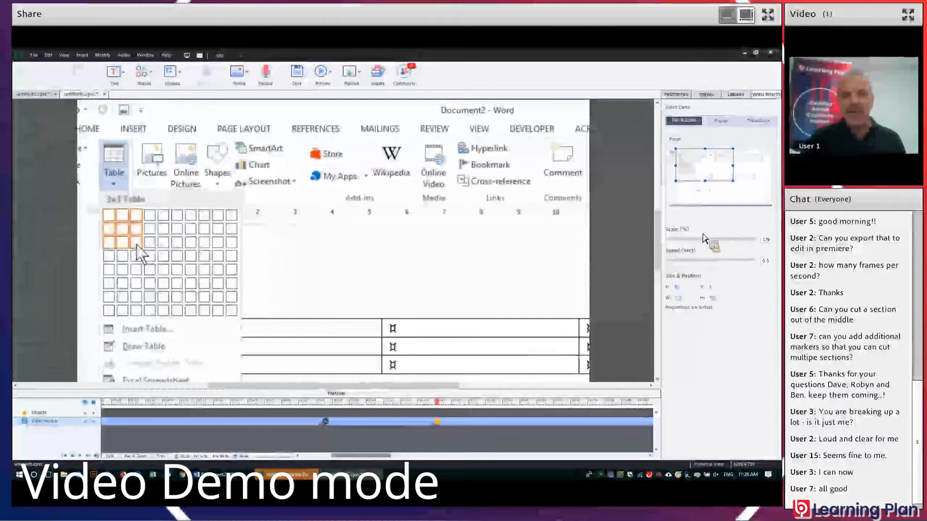
pyautogui.moveTo(737, 188); pyautogui.dragTo(756, 195)
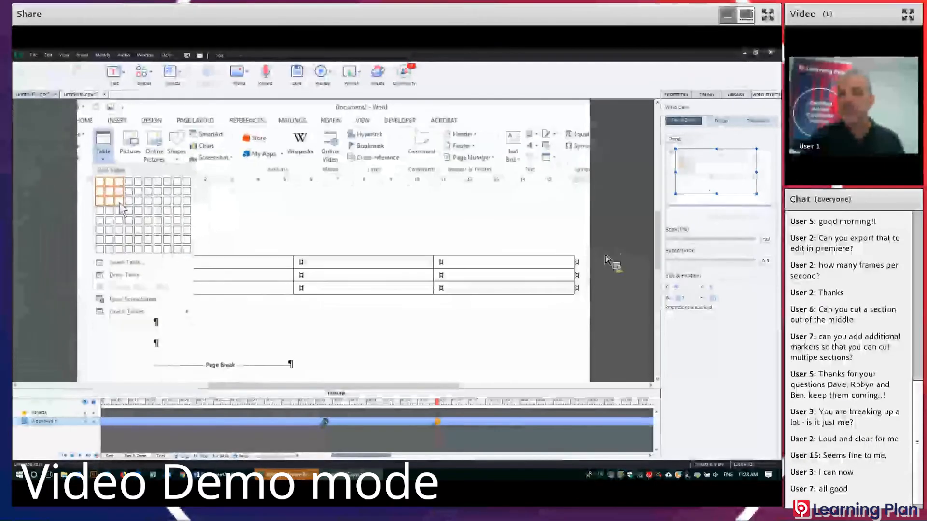
# Step: Play the video across both Pan & Zoom points
pyautogui.moveTo(437, 403); pyautogui.dragTo(314, 407)
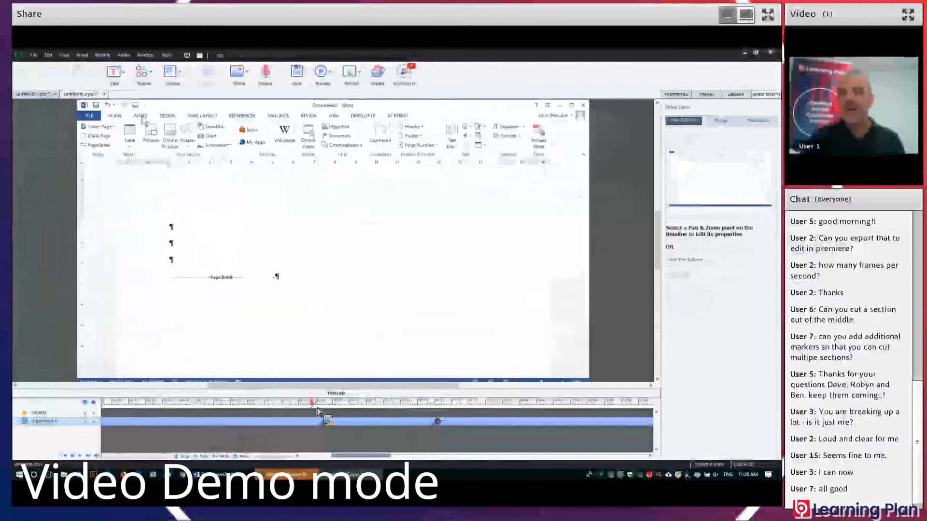
pyautogui.press('space')
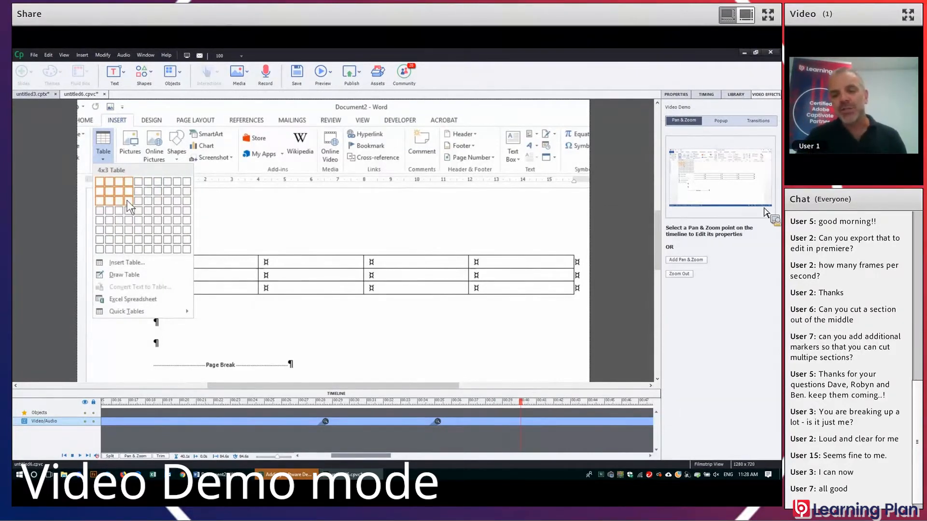
# Step: Review the Popup cleanup and replacement options, and show the Transitions options
pyautogui.click(723, 124)
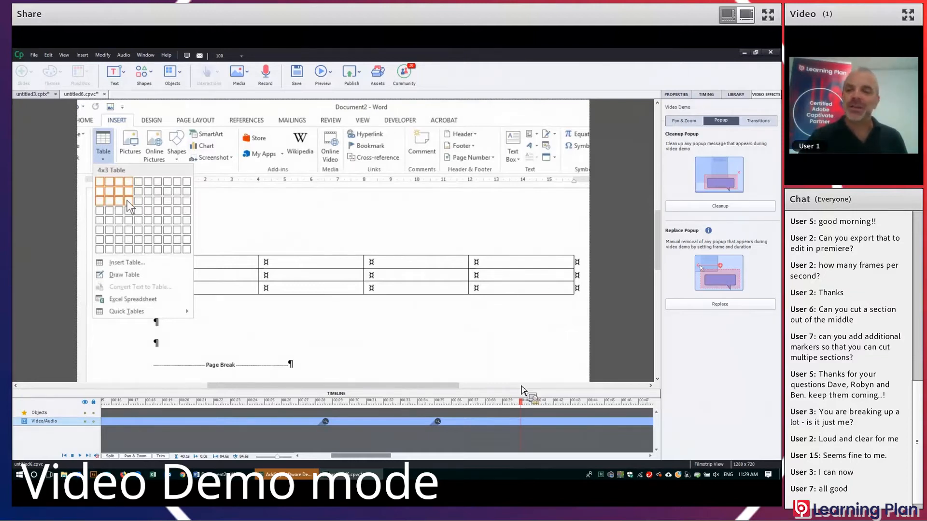
pyautogui.click(525, 403)
pyautogui.click(770, 121)
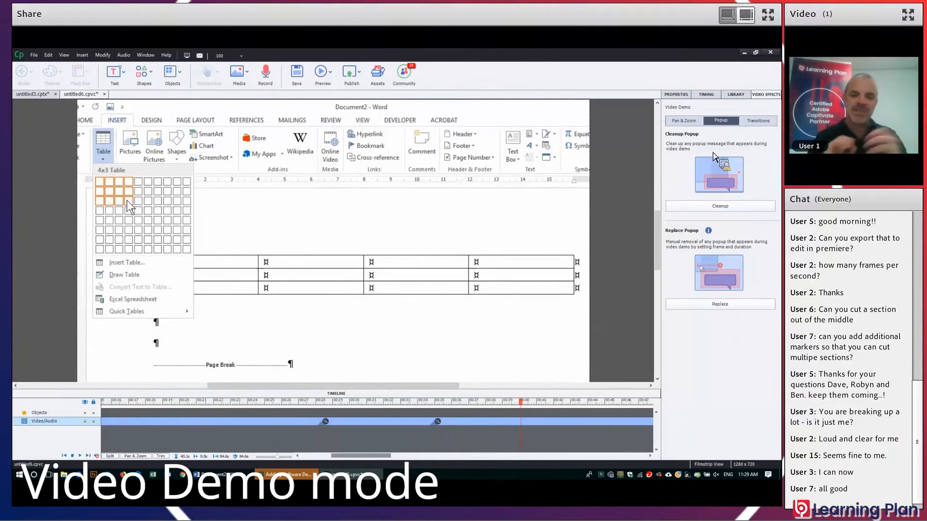
# Step: Split the clip at about 26.5 seconds and move the second part later, leaving a gap between the two clips
pyautogui.moveTo(524, 405); pyautogui.dragTo(291, 409)
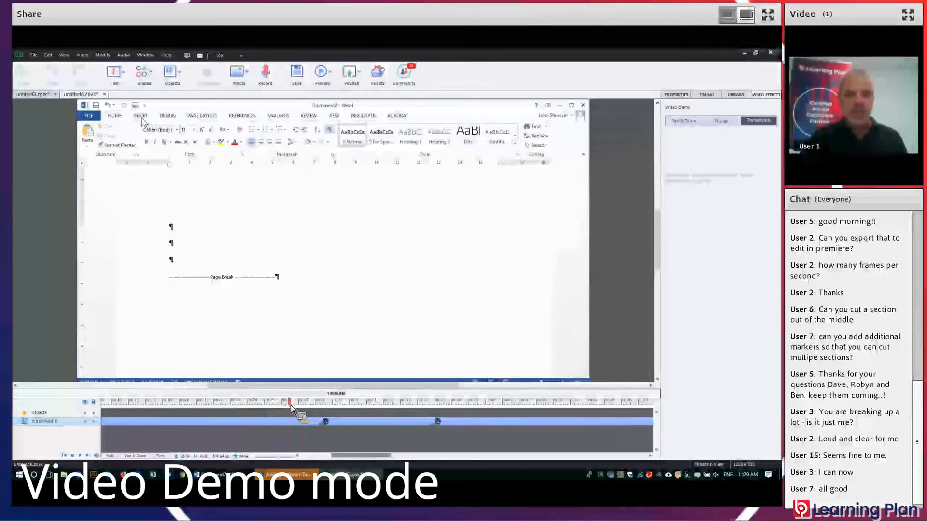
pyautogui.click(119, 455)
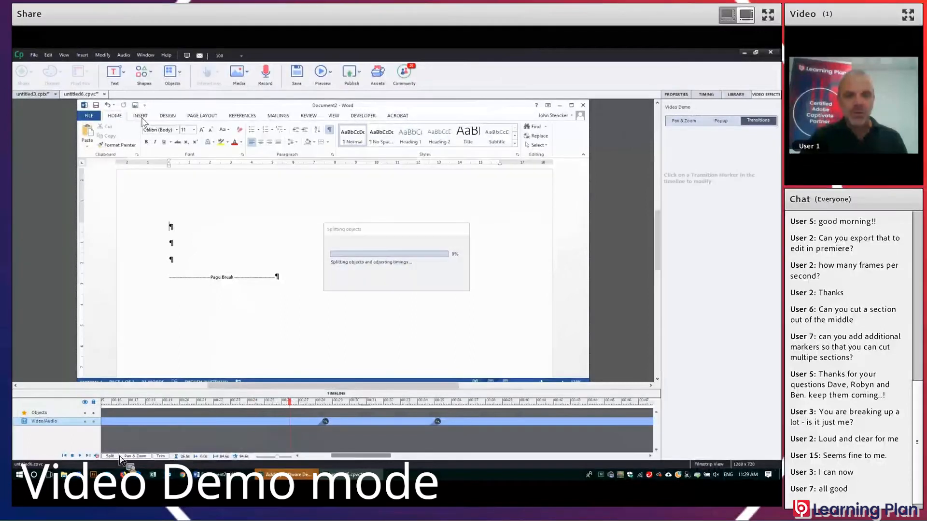
pyautogui.moveTo(314, 423); pyautogui.dragTo(314, 425)
pyautogui.moveTo(277, 457); pyautogui.dragTo(259, 456)
pyautogui.moveTo(530, 427); pyautogui.dragTo(216, 431)
pyautogui.click(138, 404)
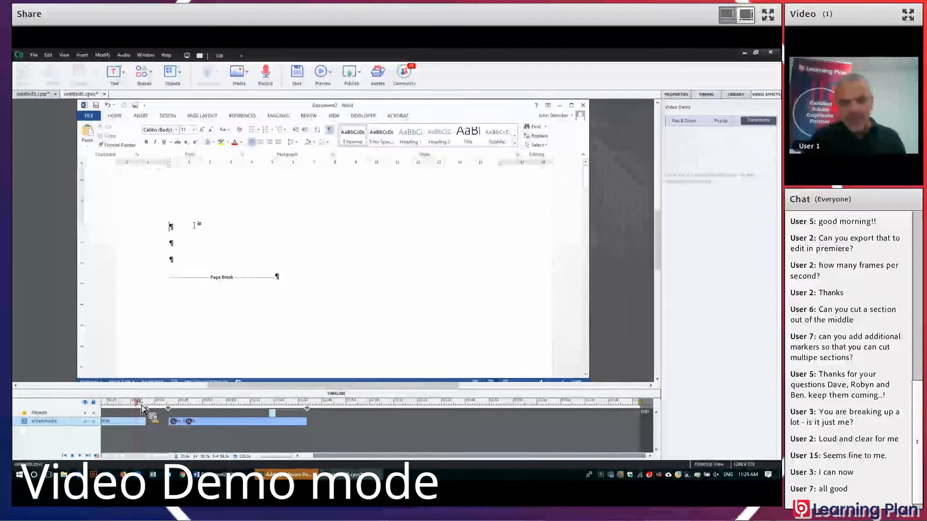
# Step: Draw a rectangle over the gap between the two clips at about 28 seconds, containing the text "We are now going to look at creating a table"
pyautogui.moveTo(148, 407); pyautogui.dragTo(153, 408)
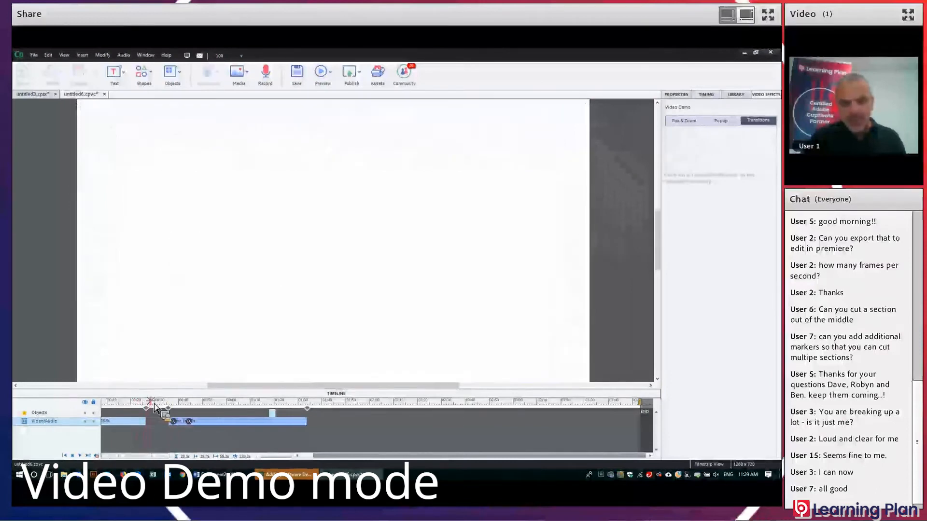
pyautogui.click(151, 76)
pyautogui.click(190, 127)
pyautogui.moveTo(208, 187); pyautogui.dragTo(381, 300)
pyautogui.doubleClick(358, 231)
pyautogui.write('We are n')
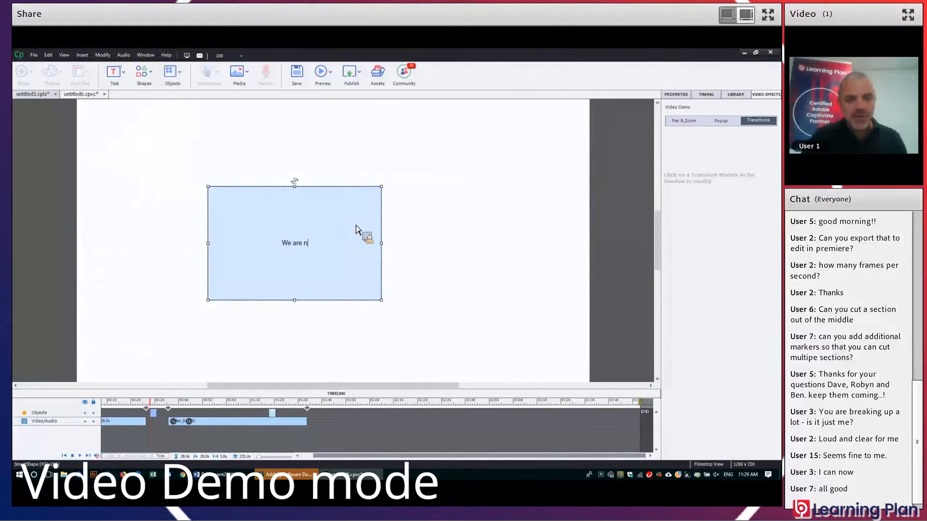
pyautogui.write('ow going to lo')
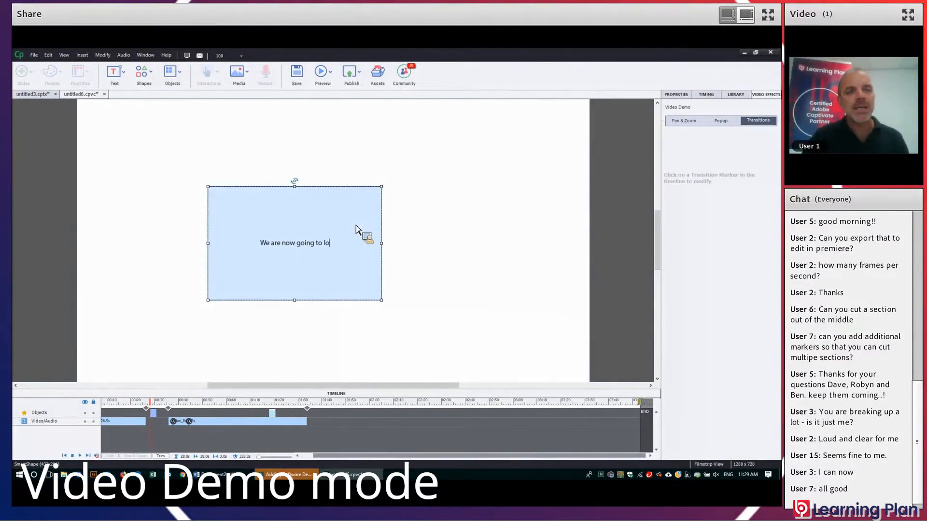
pyautogui.write('ok at creating a table')
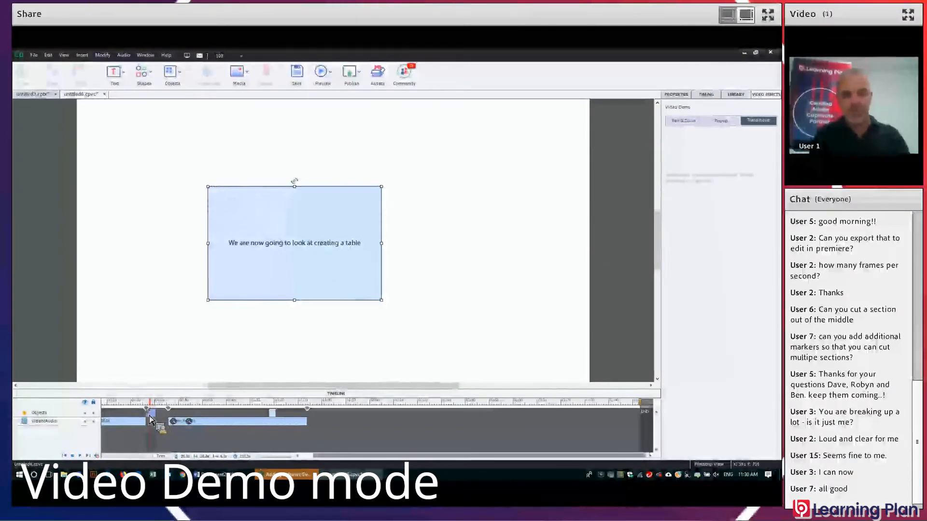
# Step: Fit the text shape to the start of the gap and move the second clip earlier so it begins where the shape ends
pyautogui.moveTo(163, 417)
pyautogui.mouseDown()
pyautogui.moveTo(156, 414)
pyautogui.moveTo(202, 422)
pyautogui.moveTo(193, 423)
pyautogui.mouseUp()
pyautogui.click(168, 409)
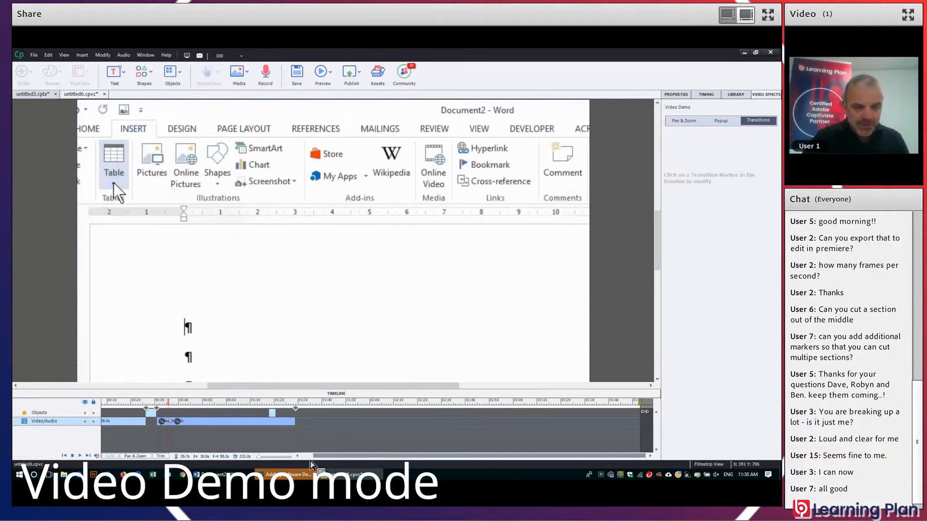
pyautogui.moveTo(259, 457); pyautogui.dragTo(264, 457)
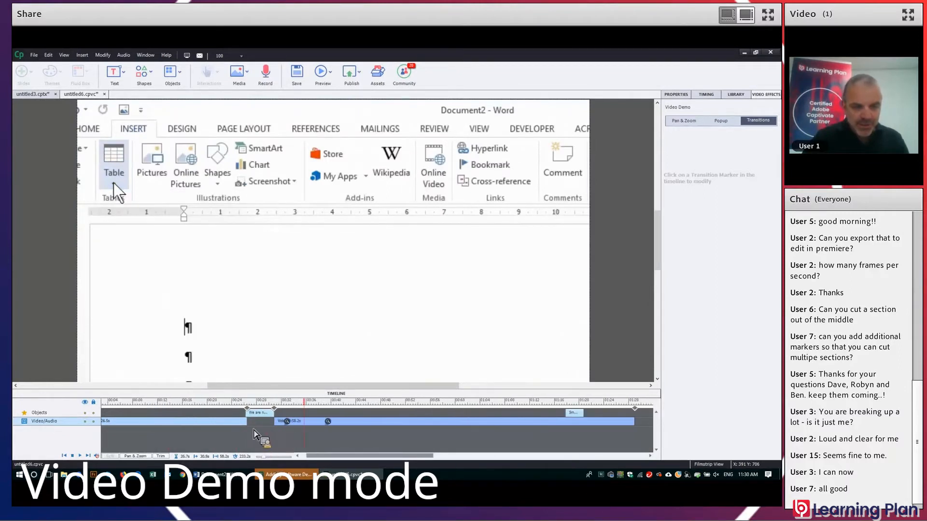
# Step: Play the video from the end of the first clip through the text shape into the second clip
pyautogui.click(233, 407)
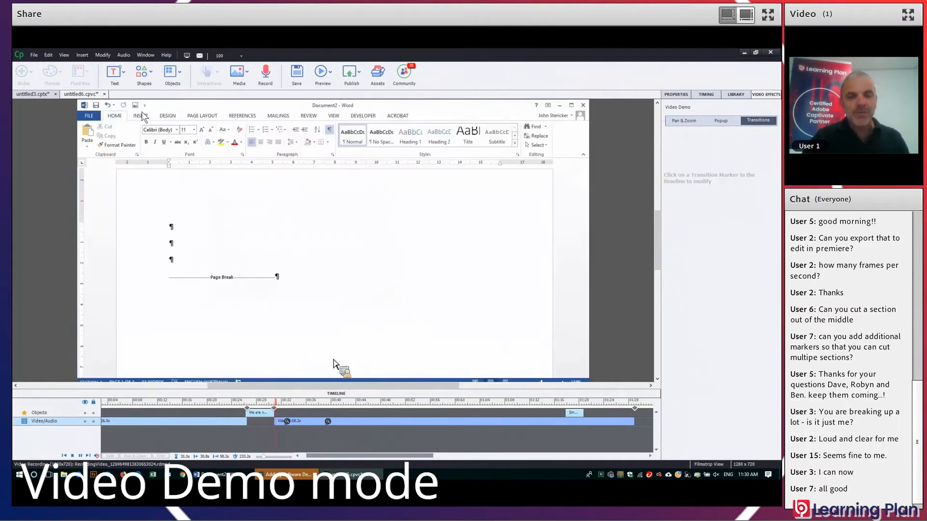
pyautogui.moveTo(274, 419); pyautogui.dragTo(275, 393)
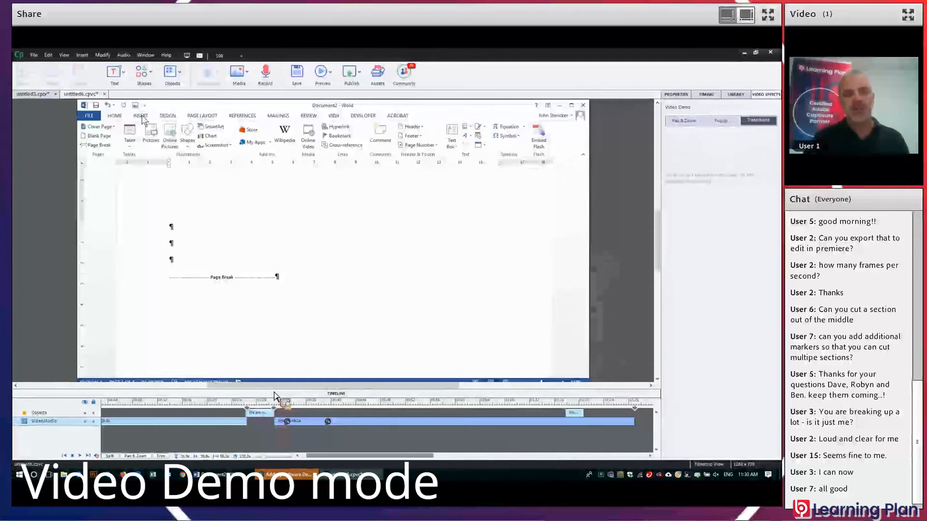
pyautogui.click(274, 403)
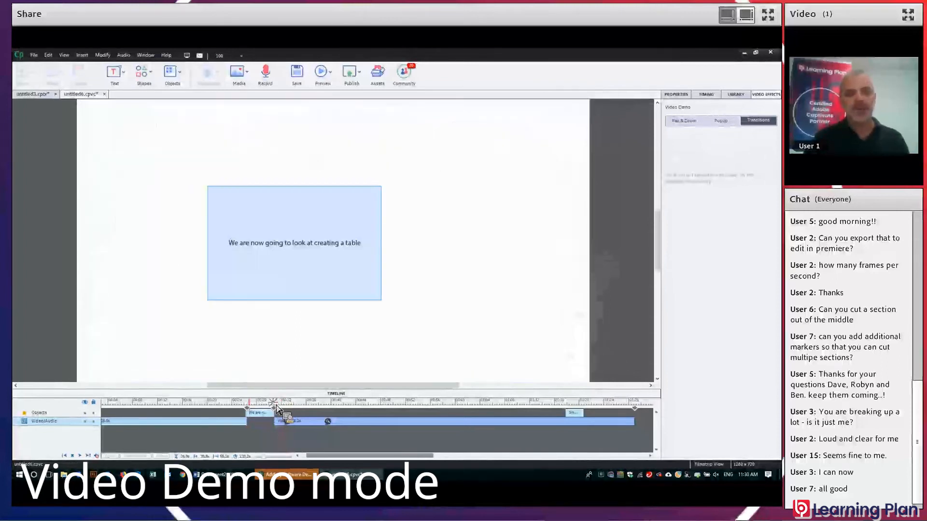
# Step: Apply the Wipe Down transition to the marker at the end of the first clip
pyautogui.click(251, 413)
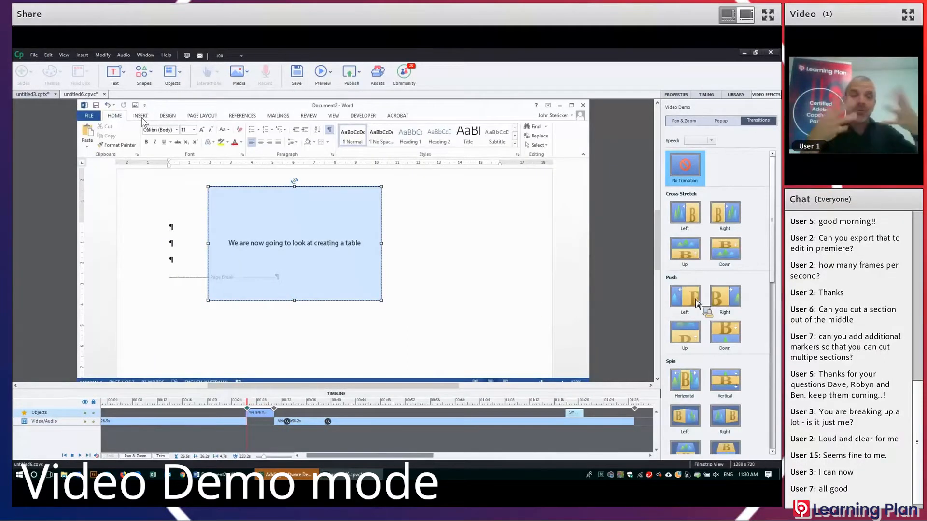
pyautogui.scroll(-5, 725, 316)
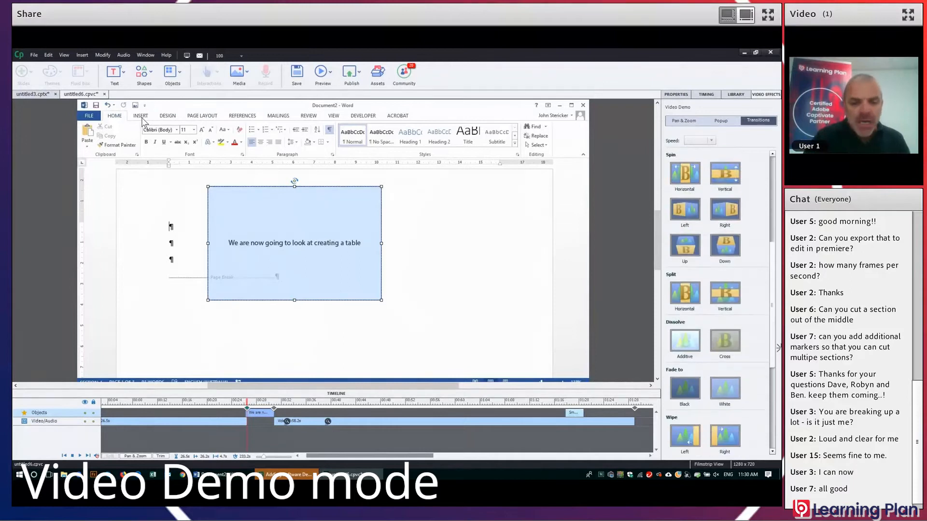
pyautogui.scroll(-2, 772, 341)
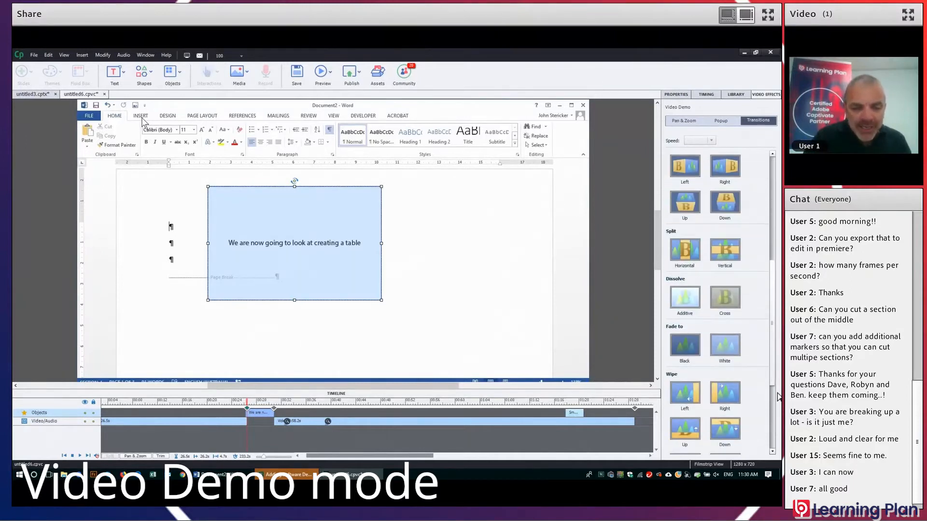
pyautogui.moveTo(737, 431); pyautogui.dragTo(267, 406)
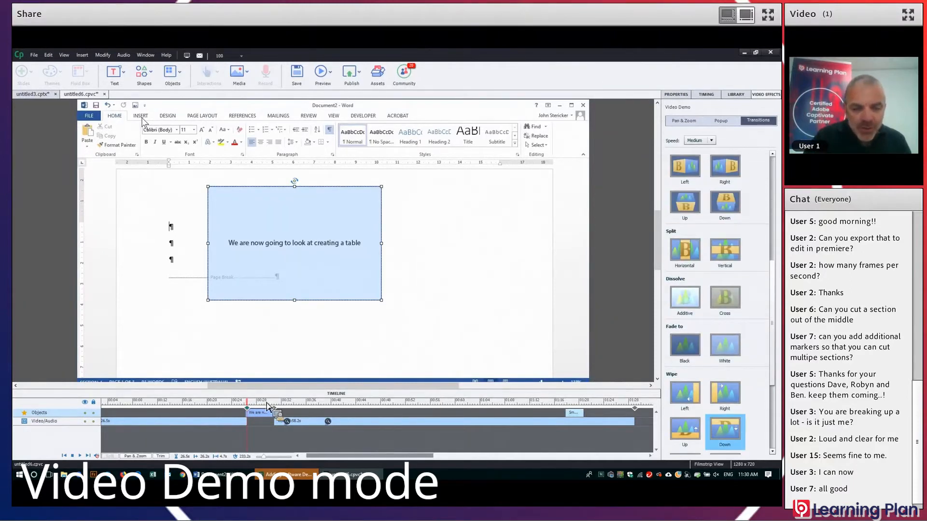
# Step: Apply the Spin Vertical transition to the marker at the start of the second clip
pyautogui.click(269, 403)
pyautogui.click(274, 405)
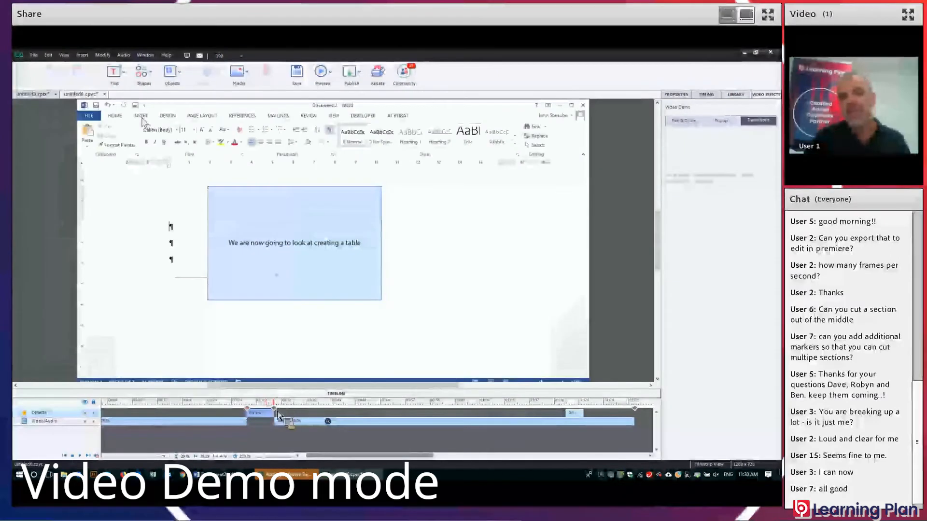
pyautogui.click(275, 409)
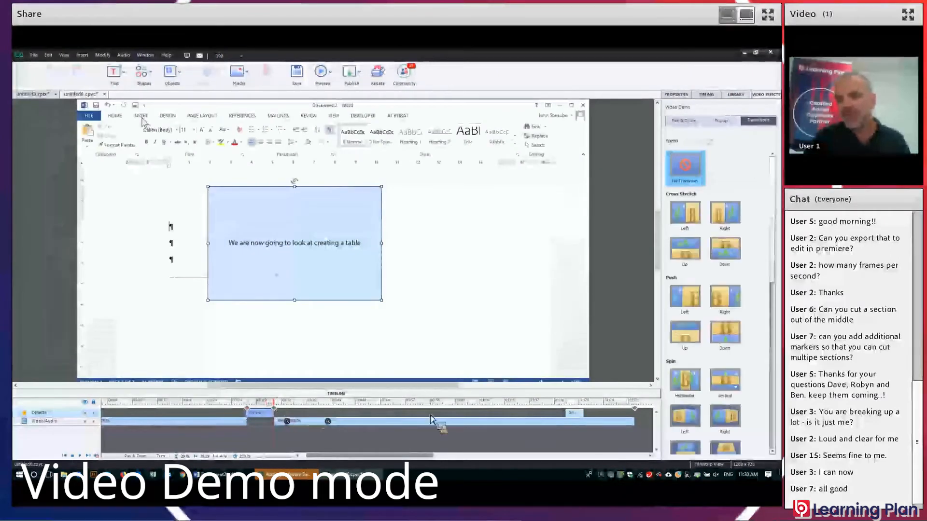
pyautogui.click(691, 385)
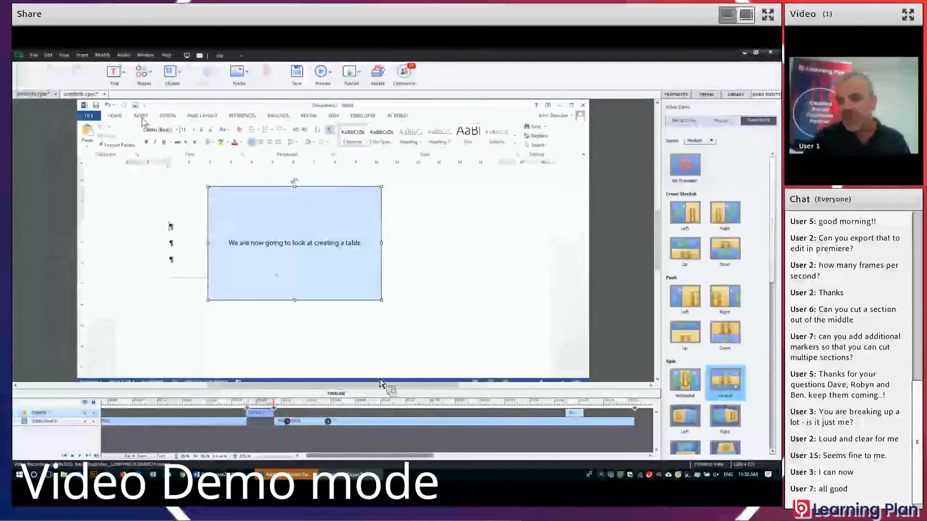
# Step: Play the video across both transitions and review the transition settings of the second clip's marker
pyautogui.click(273, 408)
pyautogui.moveTo(272, 404); pyautogui.dragTo(242, 407)
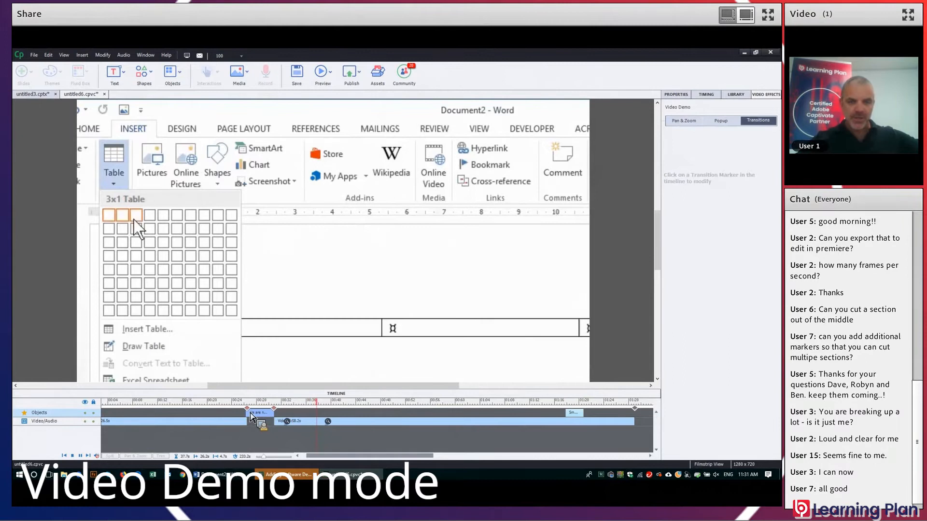
pyautogui.click(275, 409)
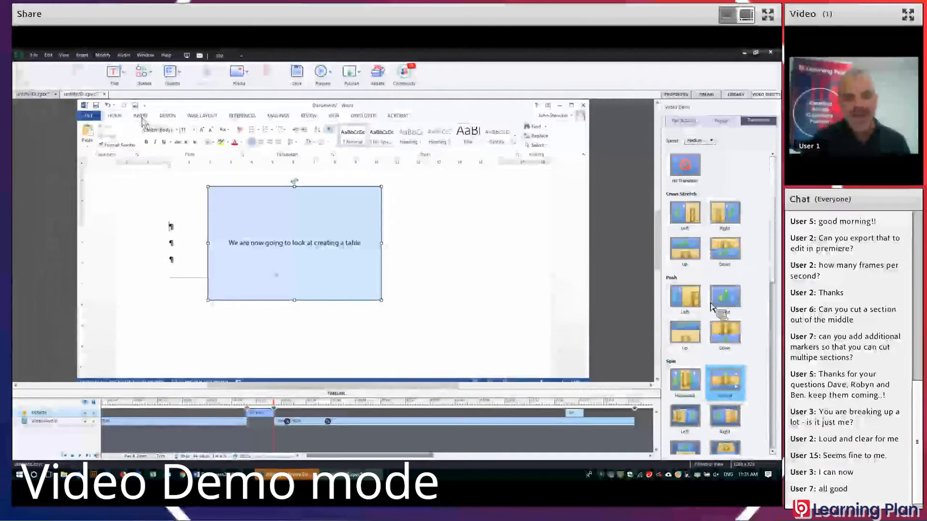
pyautogui.scroll(1, 632, 311)
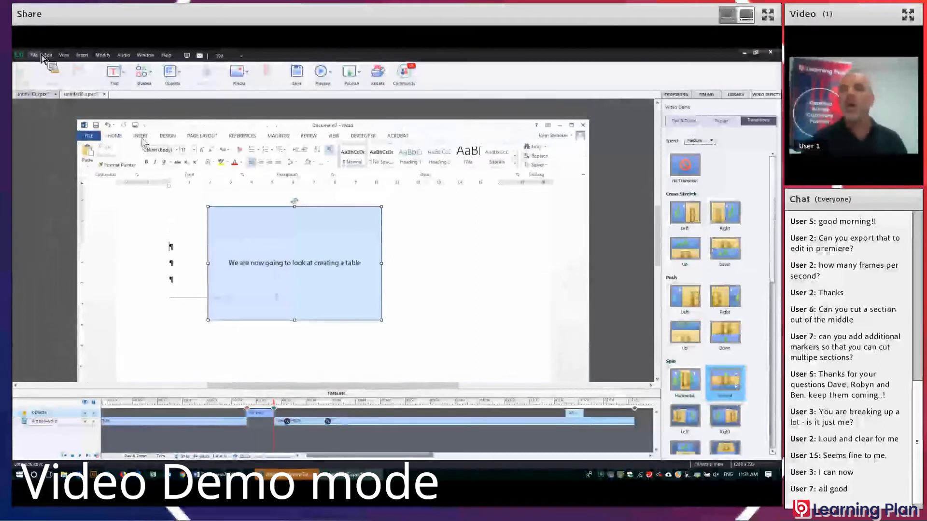
# Step: Show the Narration Audio recording options and close them without recording
pyautogui.click(157, 278)
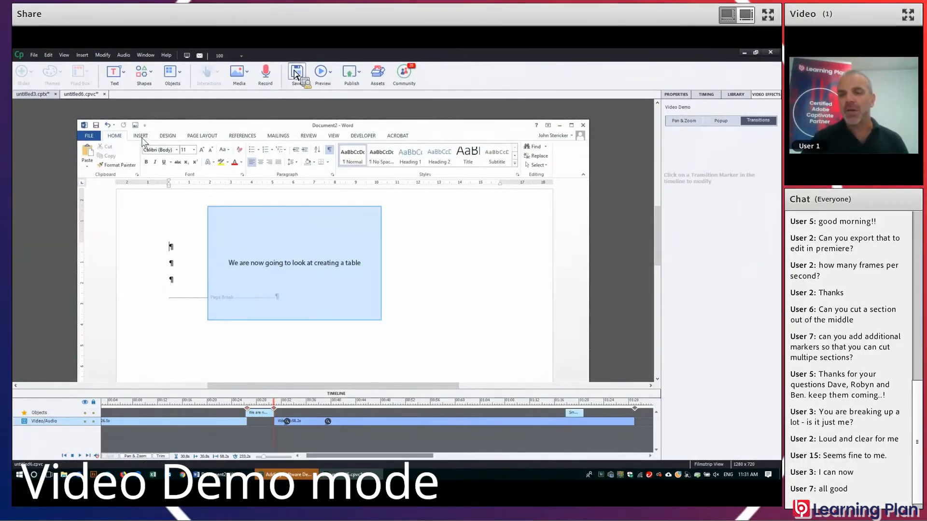
pyautogui.click(266, 72)
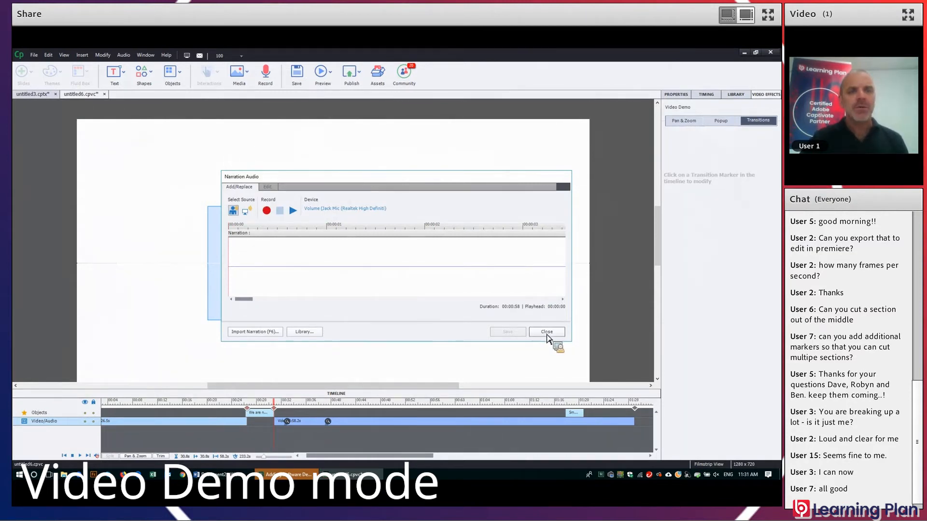
pyautogui.click(547, 333)
# Step: Open the Publish Video Demo settings, choose the Custom preset and set the quality to 100%
pyautogui.click(34, 55)
pyautogui.click(53, 181)
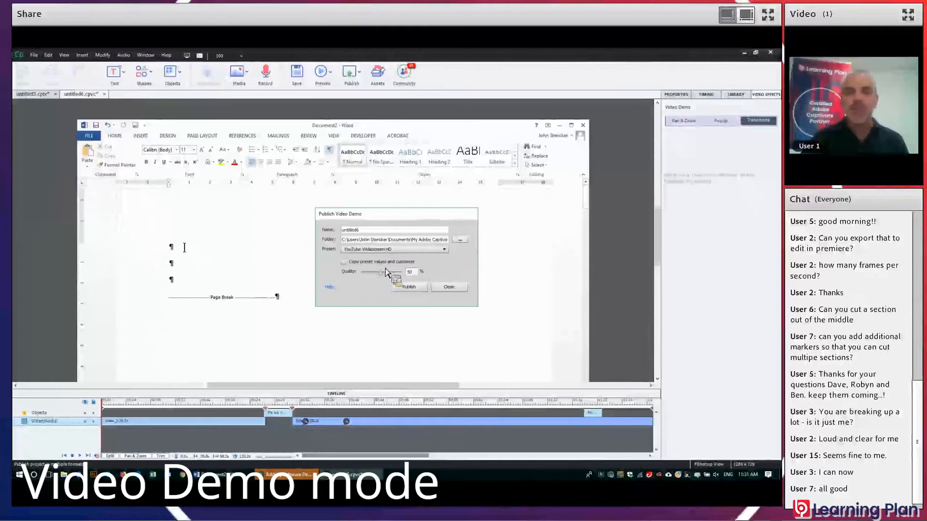
pyautogui.click(389, 250)
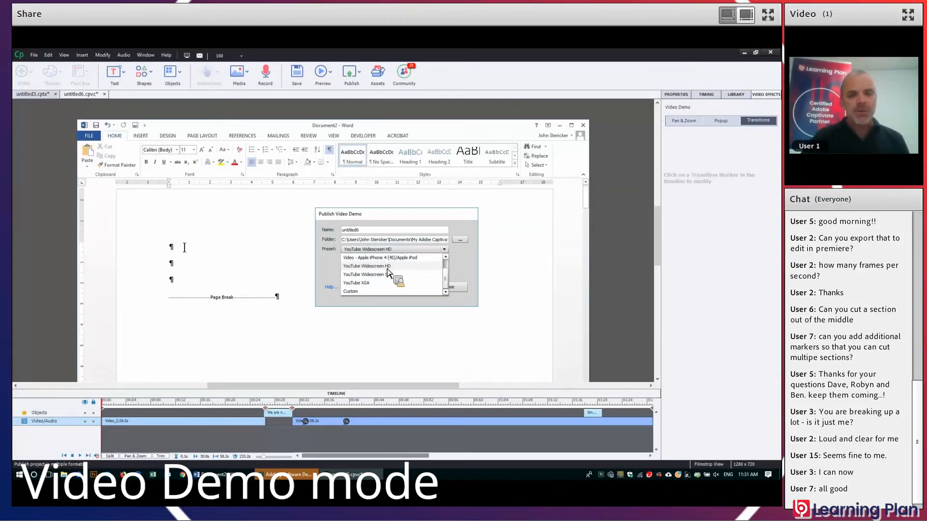
pyautogui.click(360, 291)
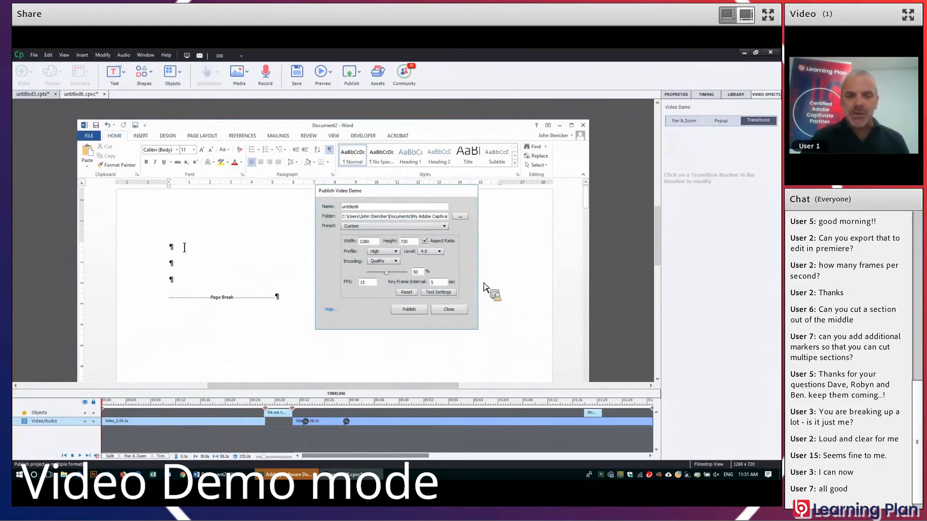
pyautogui.click(444, 226)
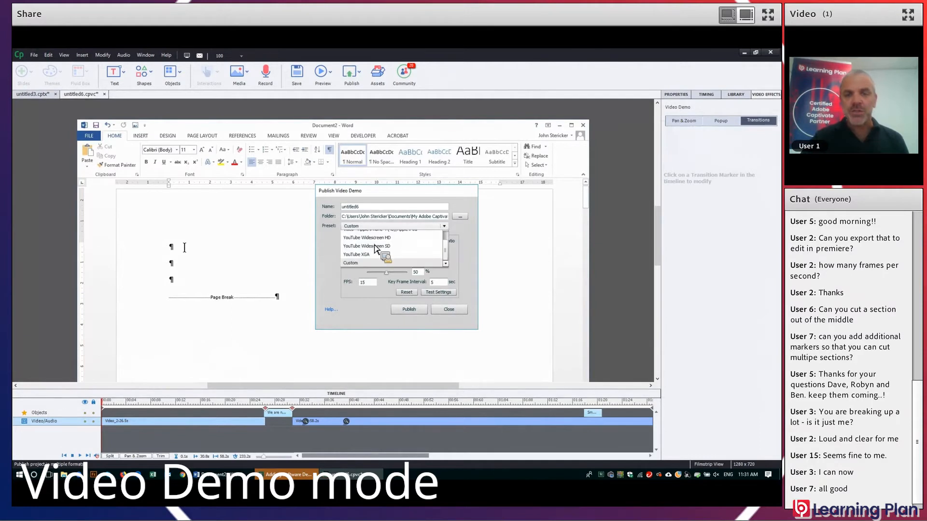
pyautogui.click(376, 263)
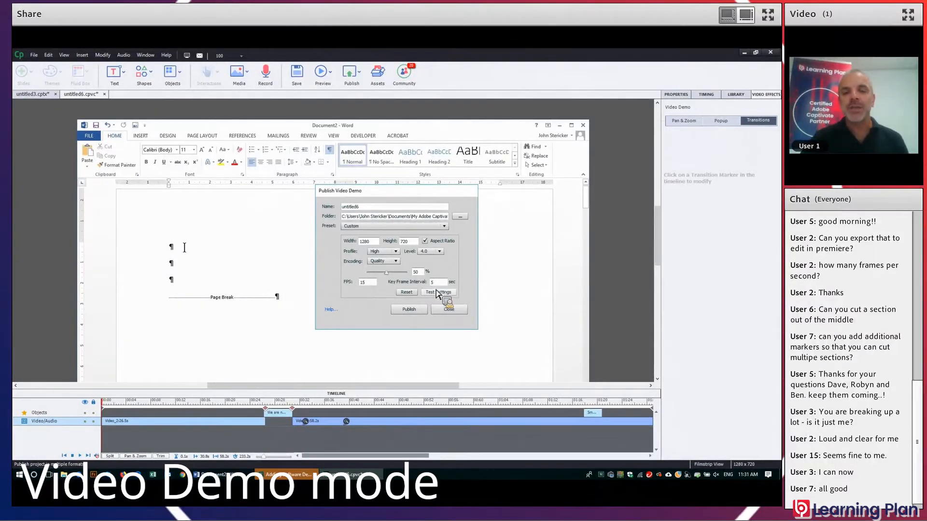
pyautogui.moveTo(387, 273); pyautogui.dragTo(417, 272)
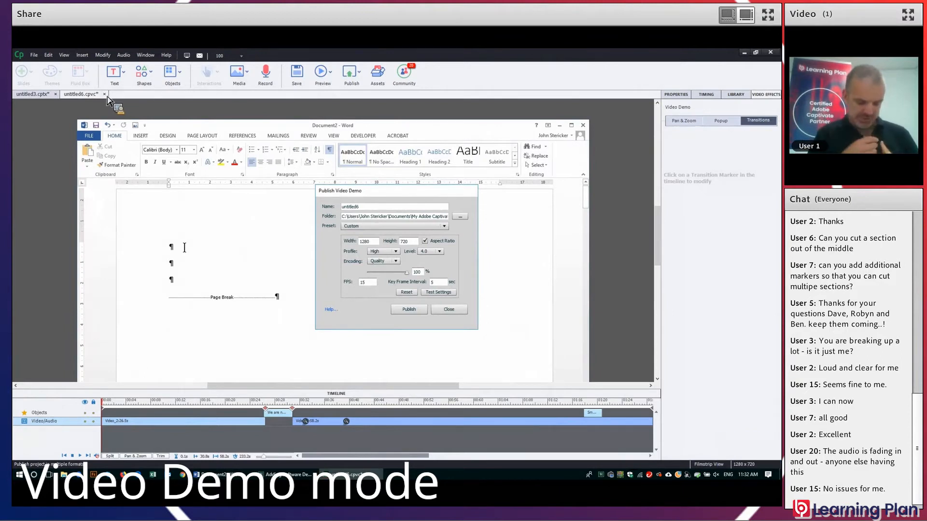
# Step: Set the publish folder to the Desktop
pyautogui.click(460, 216)
pyautogui.click(282, 250)
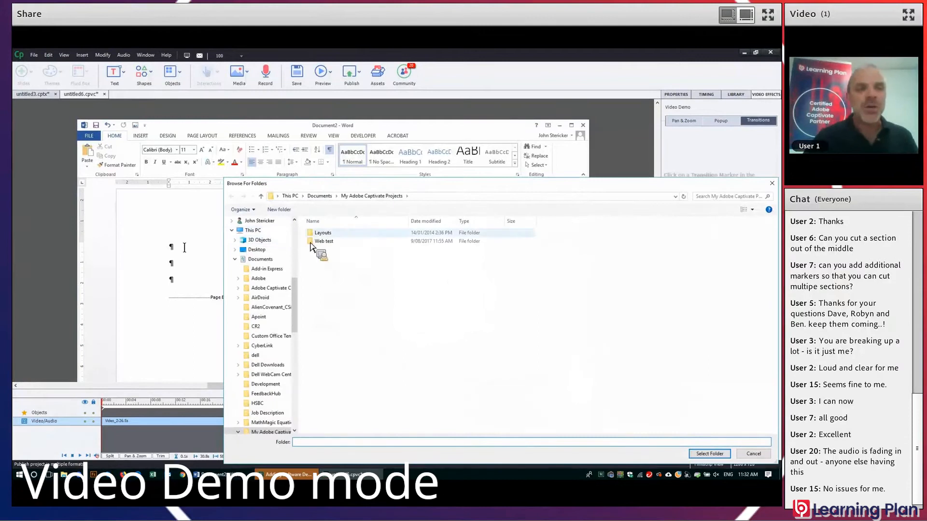
pyautogui.click(710, 457)
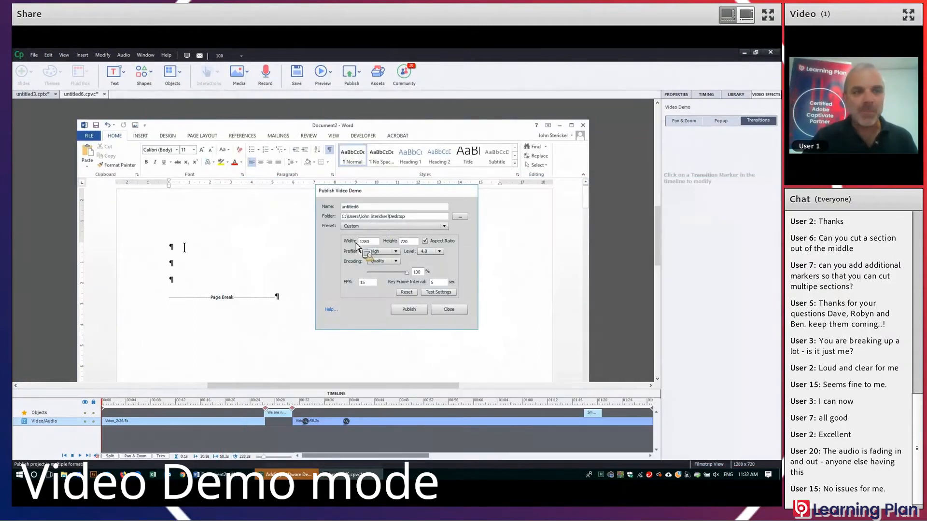
# Step: Name the video "video demo test" and publish it, accepting the empty stretch before the end marker
pyautogui.write('video demo test')
pyautogui.press('Return')
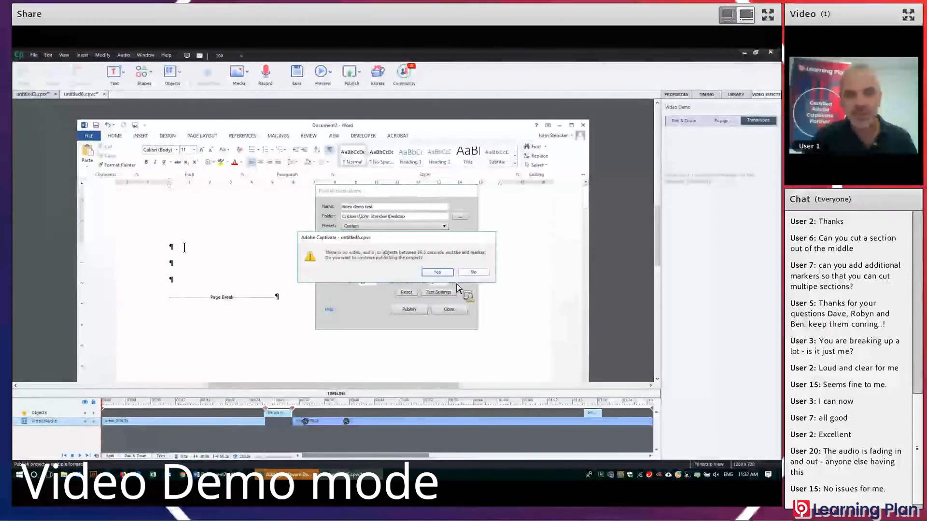
pyautogui.click(438, 273)
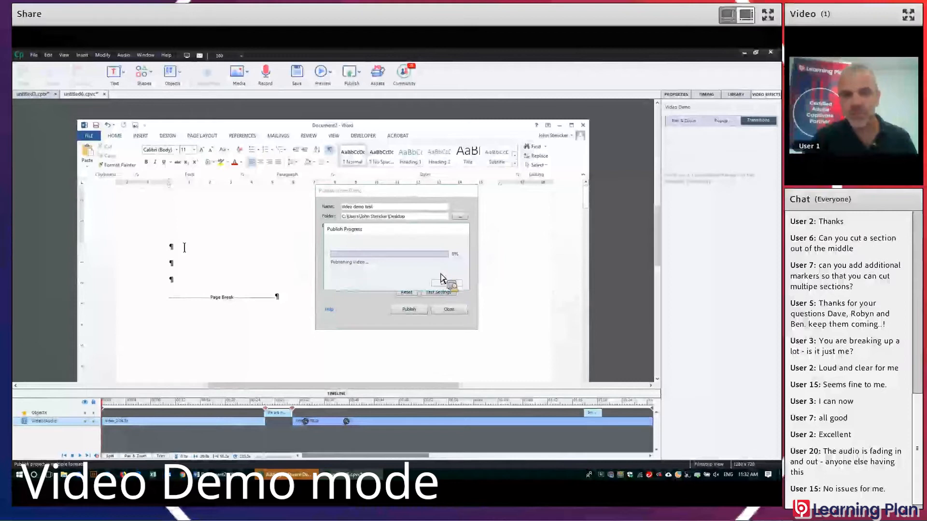
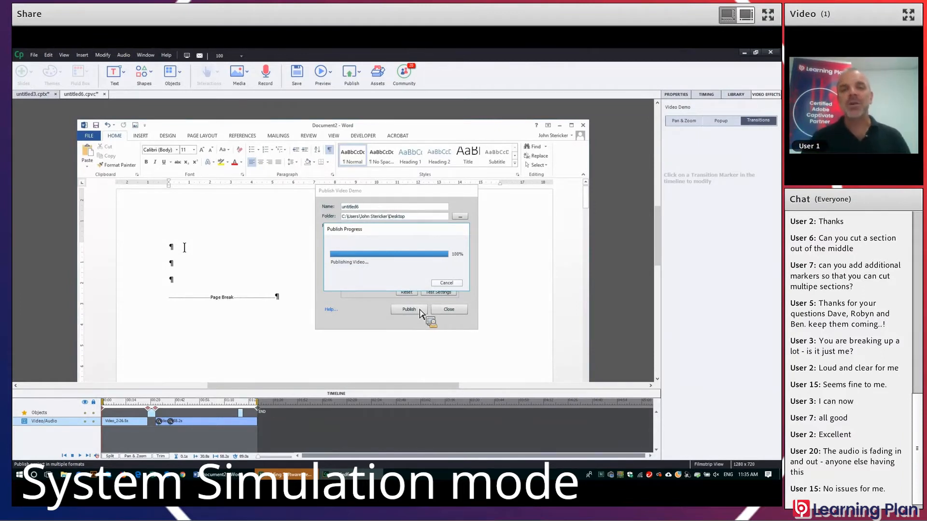
# Step: Dismiss the publish progress, switch to the desktop and play the published MP4 untitled6 in full screen
pyautogui.click(454, 276)
pyautogui.press('super+d')
pyautogui.click(85, 184)
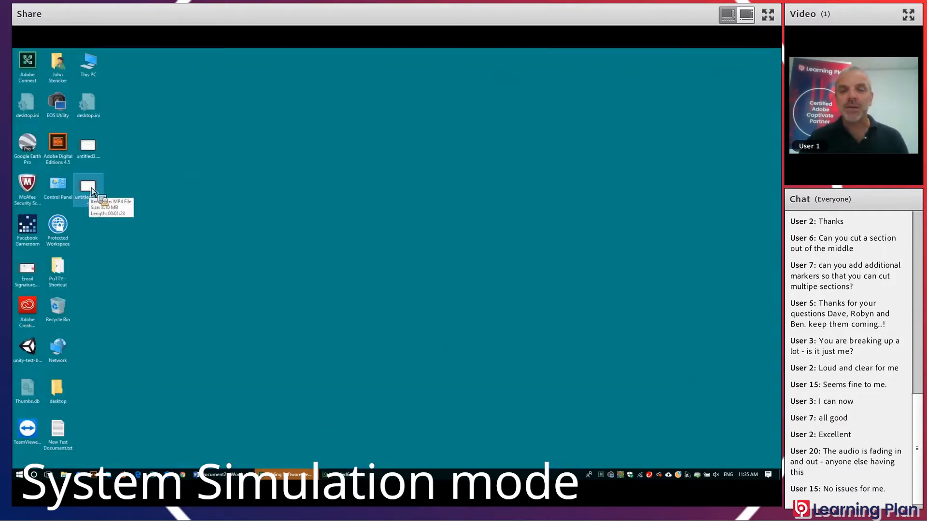
pyautogui.doubleClick(91, 191)
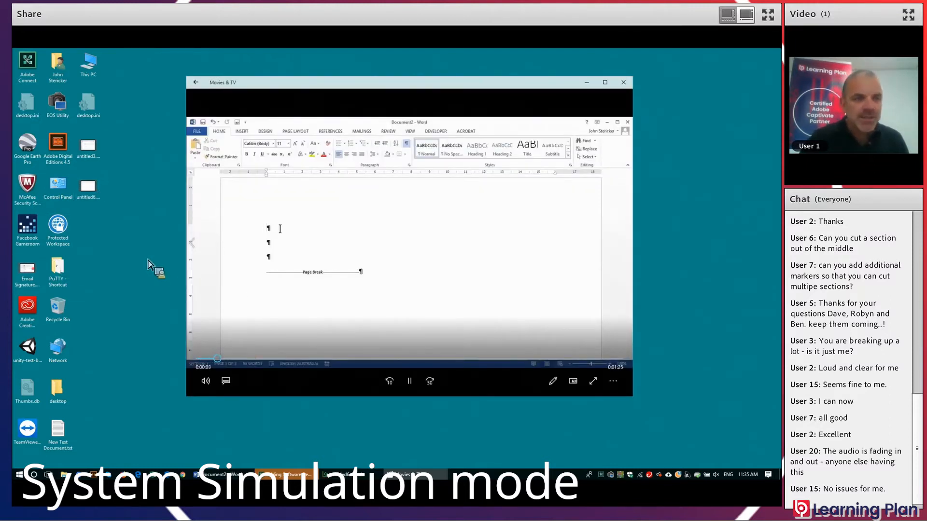
pyautogui.doubleClick(323, 210)
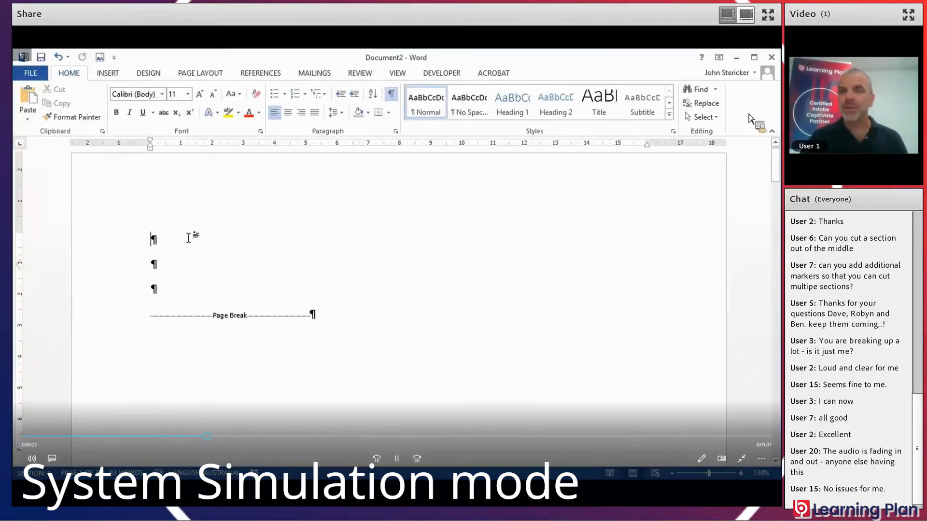
# Step: Close the published video, switch to Adobe Captivate and begin a new Software Simulation recording
pyautogui.press('Escape')
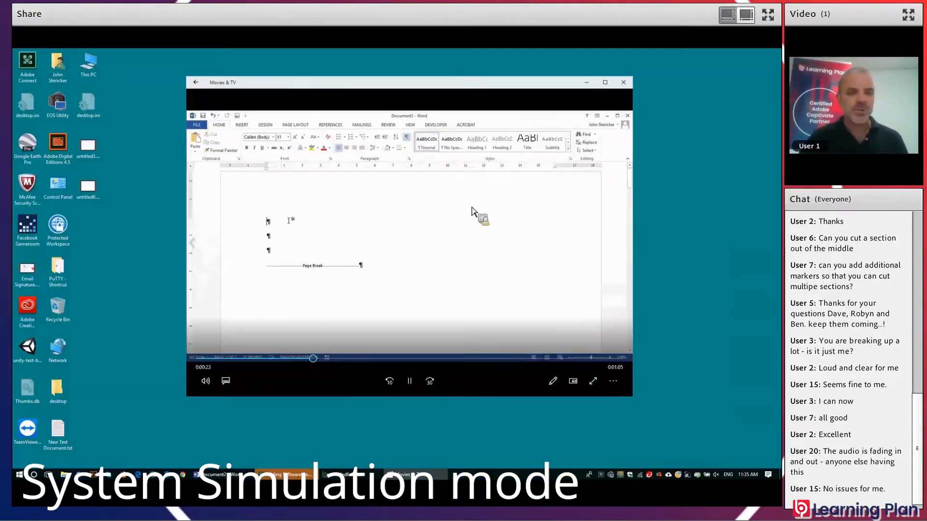
pyautogui.click(623, 82)
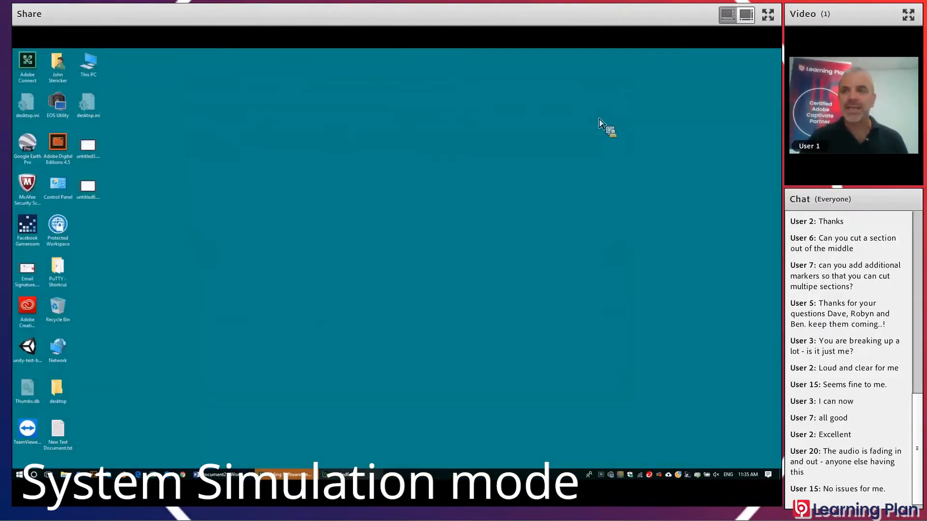
pyautogui.click(351, 476)
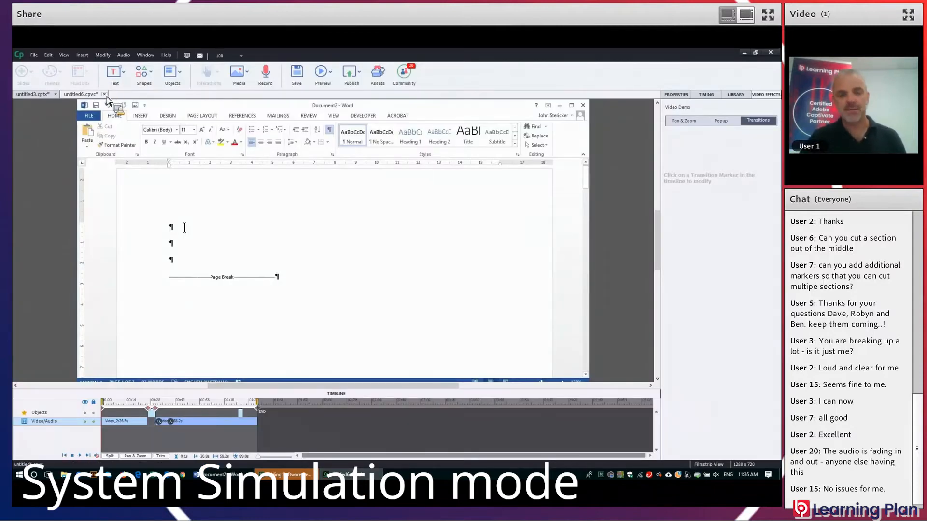
pyautogui.click(34, 55)
pyautogui.moveTo(117, 77)
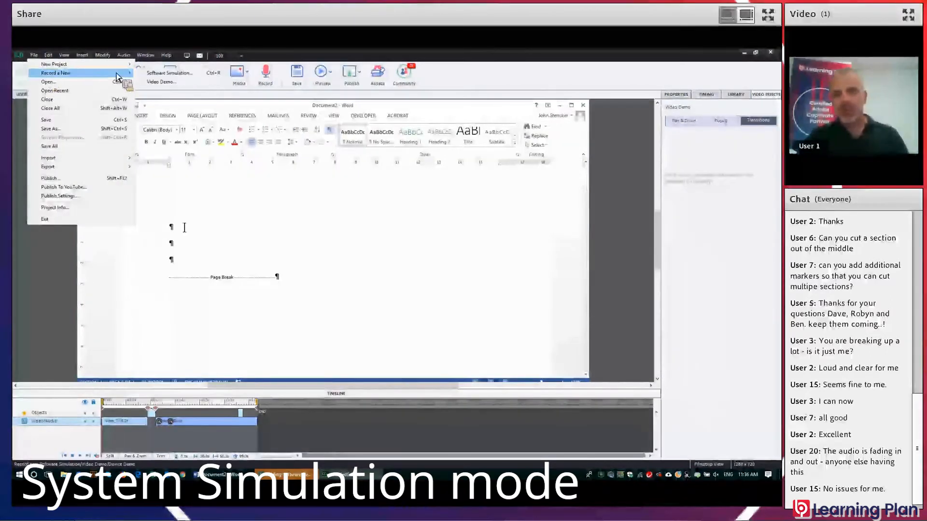
pyautogui.click(167, 73)
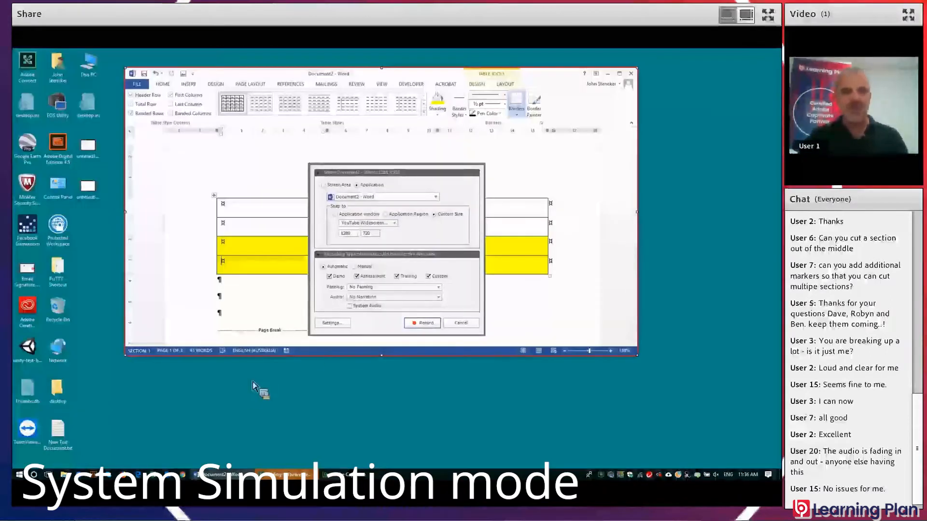
# Step: Delete the table and the surplus empty paragraphs above the page break in the Word document
pyautogui.moveTo(483, 206); pyautogui.dragTo(715, 263)
pyautogui.moveTo(237, 312); pyautogui.dragTo(224, 201)
pyautogui.press('Delete')
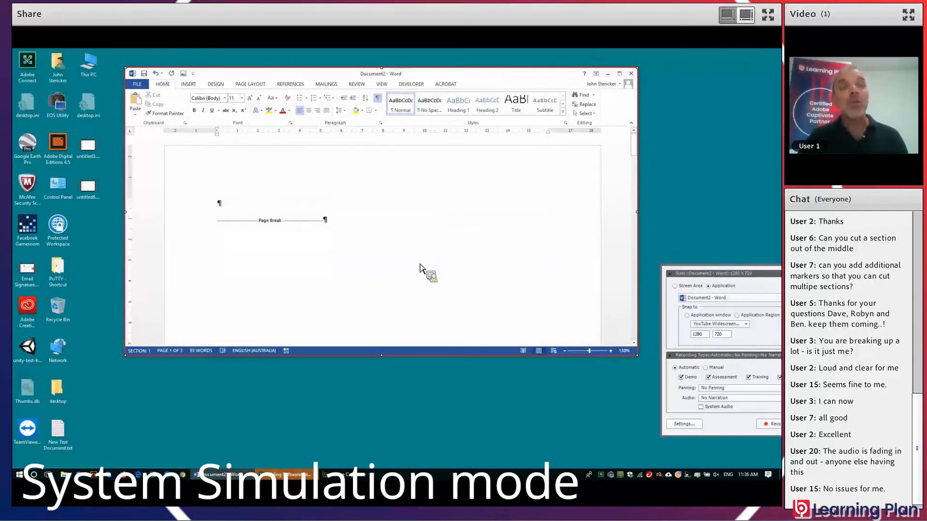
# Step: Examine the recording modes and the Panning and Audio options in the recording settings, keeping No Panning and No Narration
pyautogui.moveTo(712, 267); pyautogui.dragTo(475, 191)
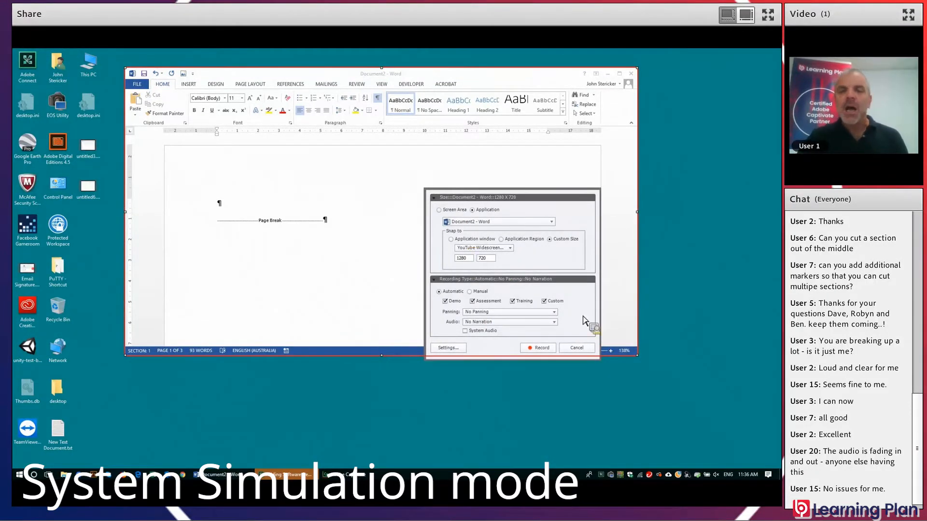
pyautogui.moveTo(518, 195); pyautogui.dragTo(647, 239)
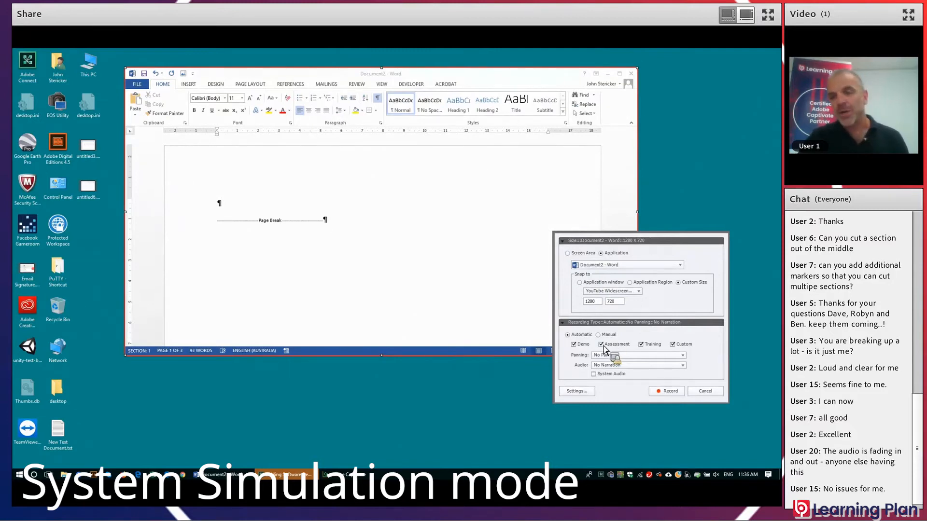
pyautogui.moveTo(615, 256); pyautogui.dragTo(543, 201)
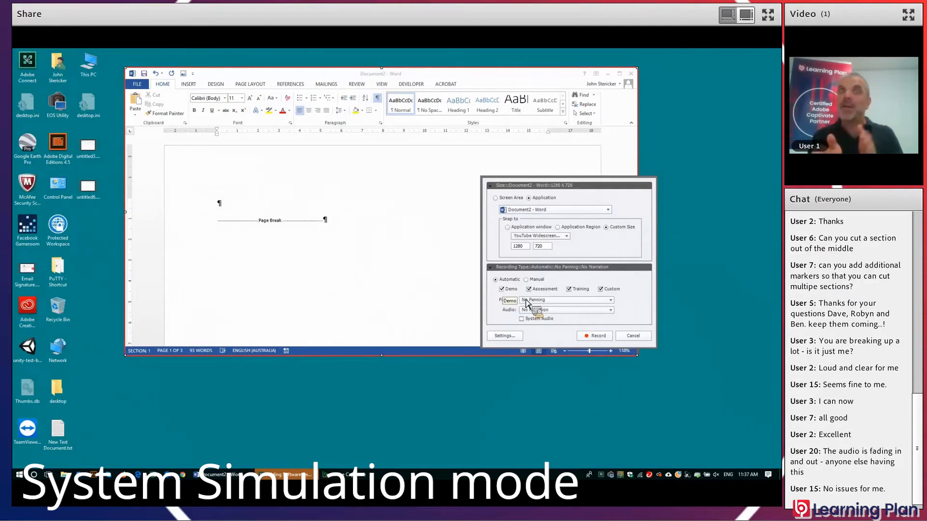
pyautogui.click(541, 304)
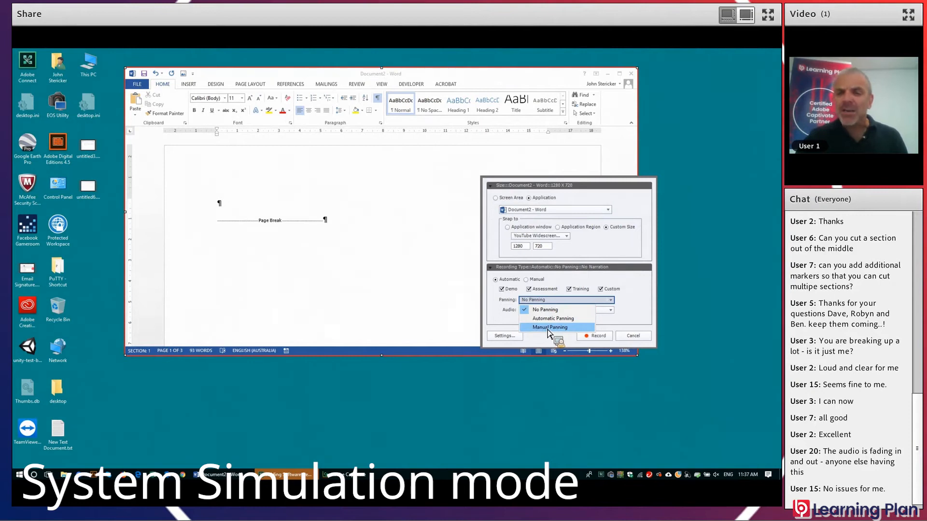
pyautogui.click(552, 300)
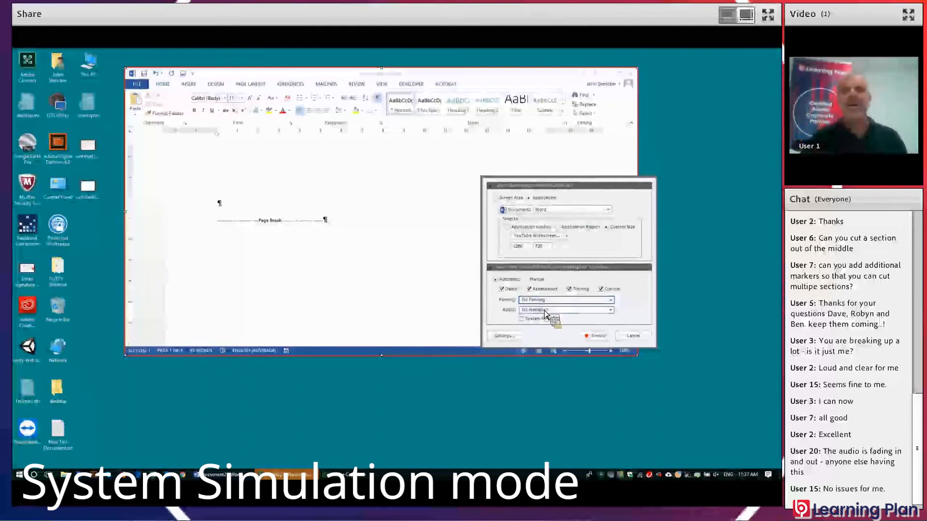
pyautogui.click(545, 312)
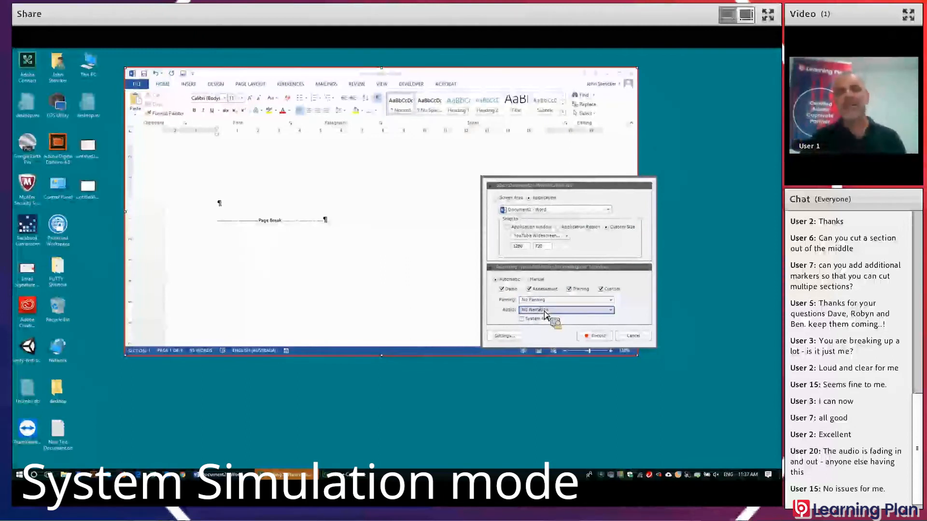
pyautogui.click(515, 303)
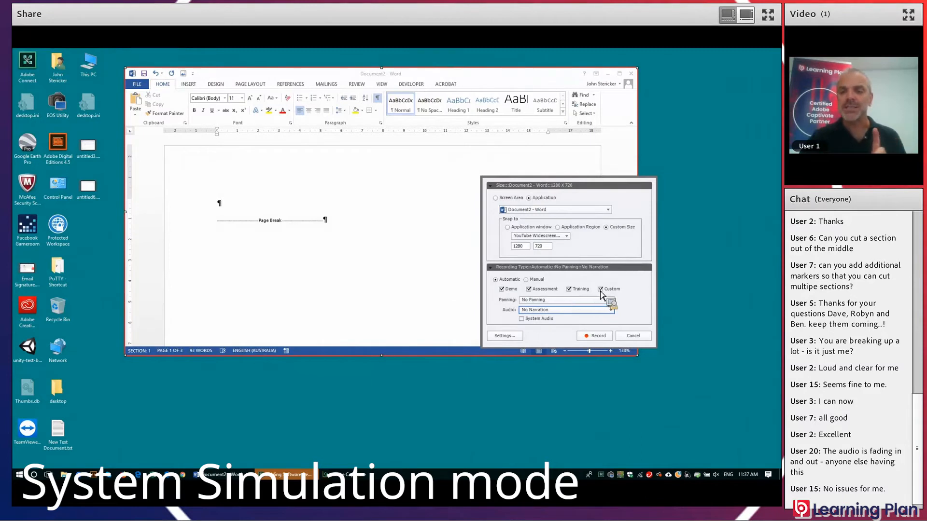
# Step: Review the recording preferences for the Assessment Simulation, Training Simulation and Custom modes, and finish with Demonstration mode selected
pyautogui.click(507, 337)
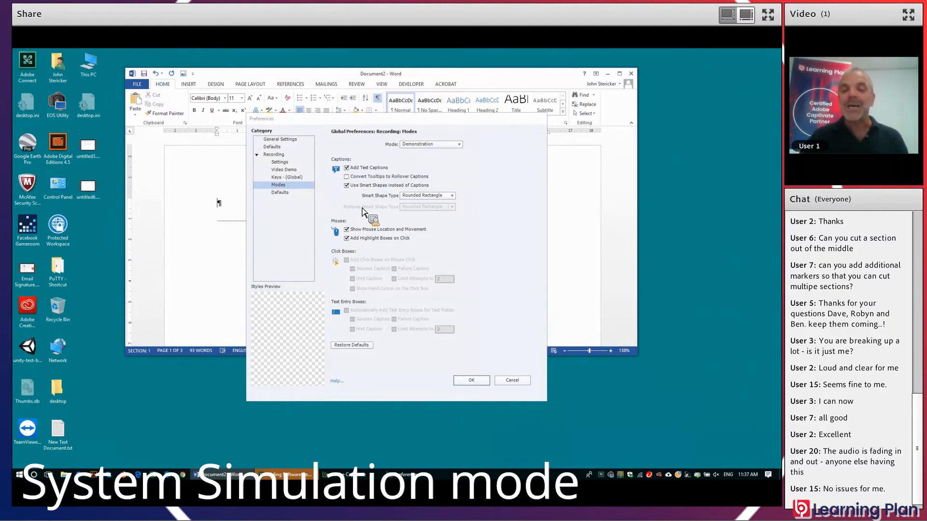
pyautogui.click(427, 144)
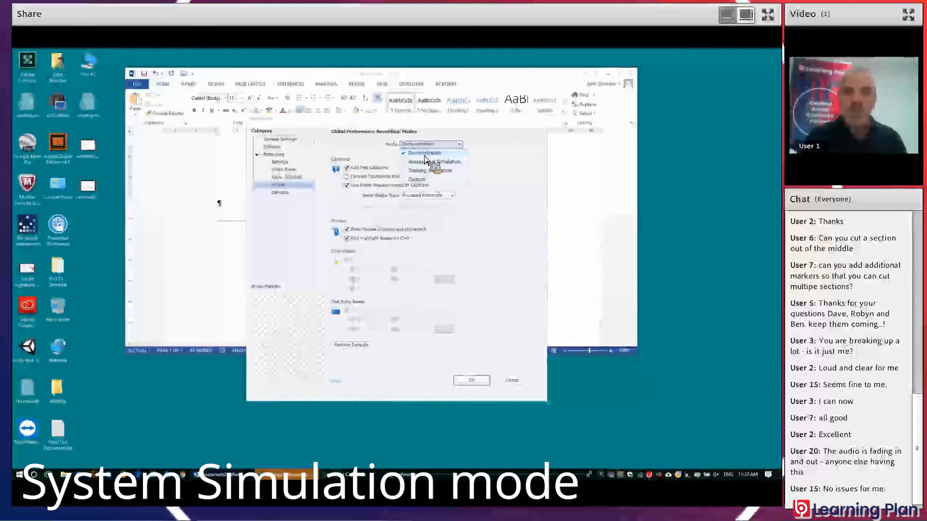
pyautogui.click(427, 164)
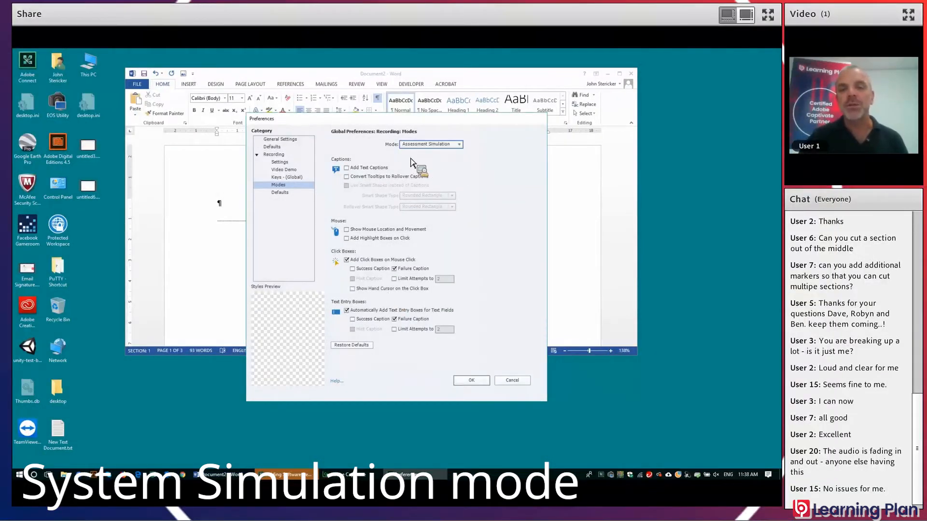
pyautogui.click(425, 145)
pyautogui.click(416, 171)
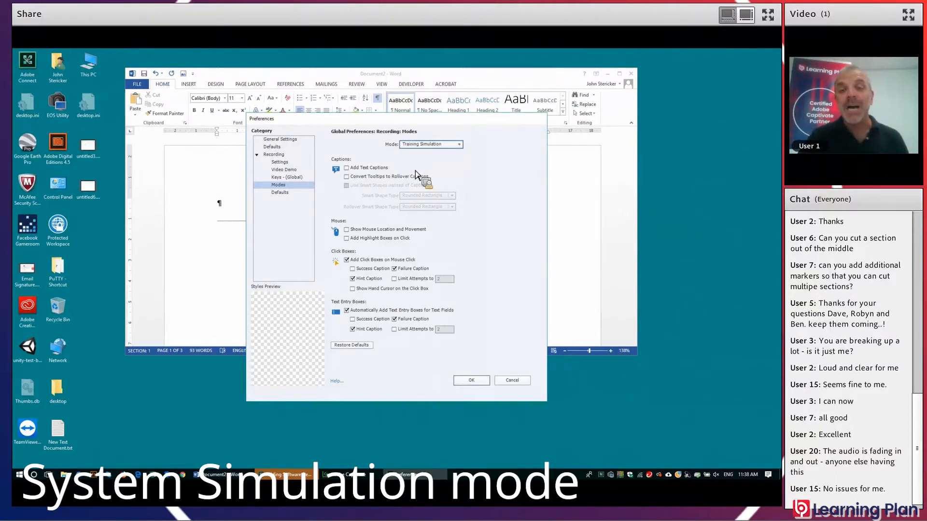
pyautogui.click(422, 145)
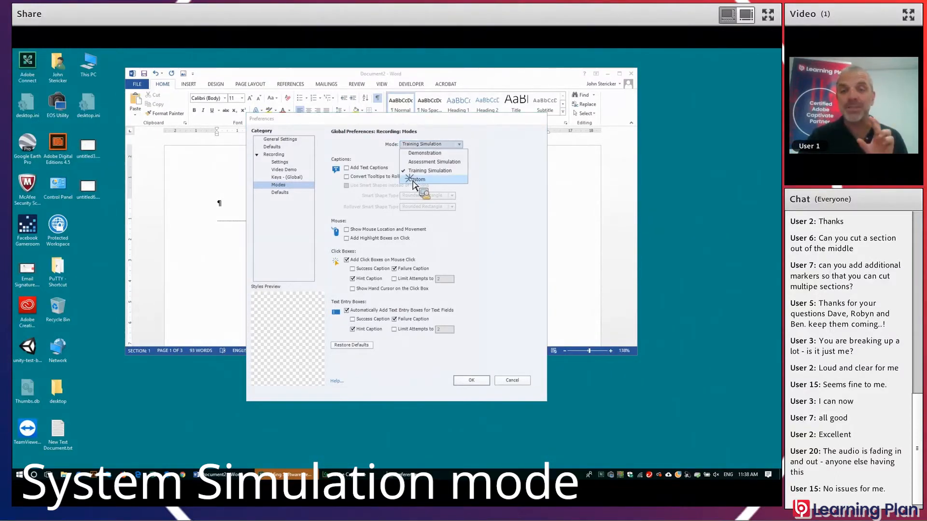
pyautogui.click(413, 180)
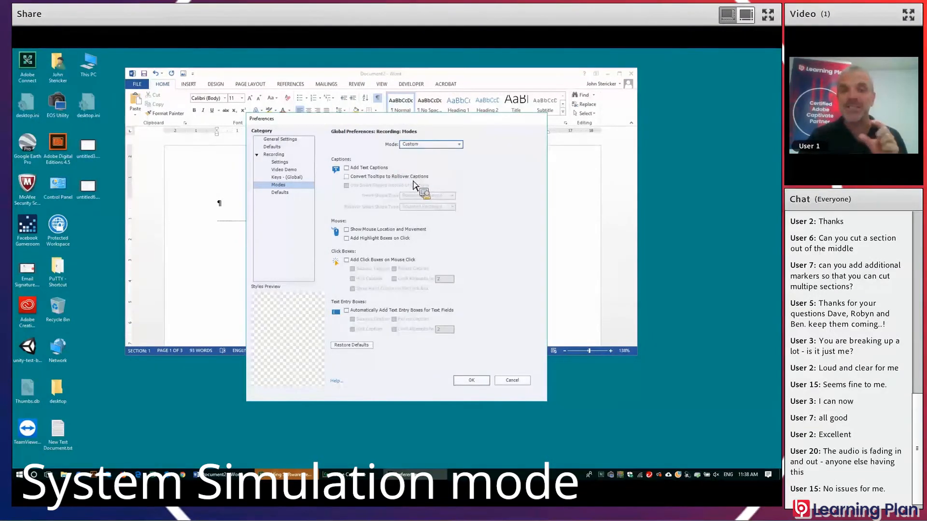
pyautogui.click(416, 146)
pyautogui.click(421, 155)
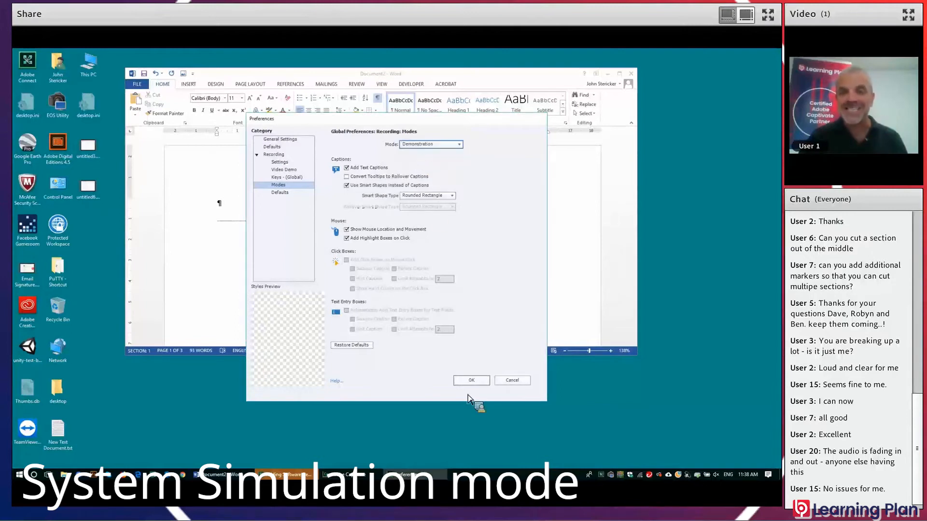
pyautogui.click(471, 380)
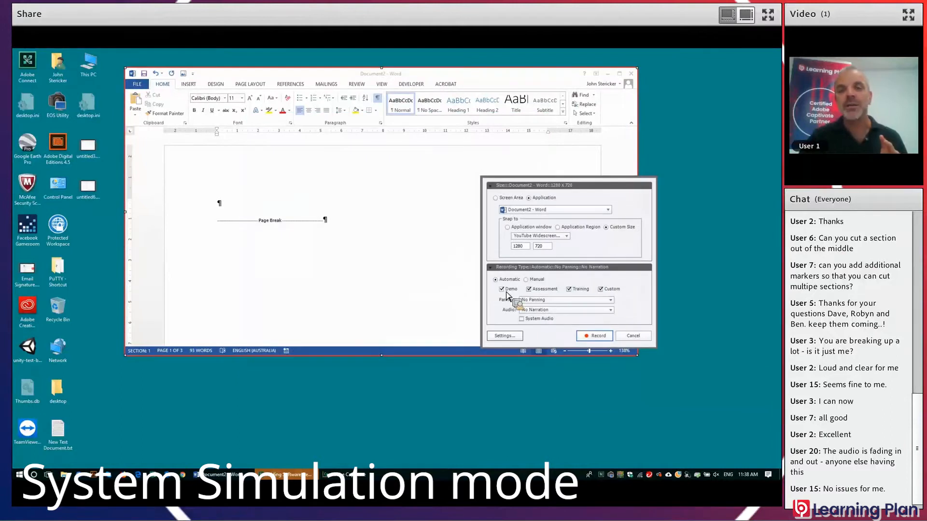
# Step: Start the automatic recording, apply yellow shading to the empty first paragraph and undo it
pyautogui.click(597, 337)
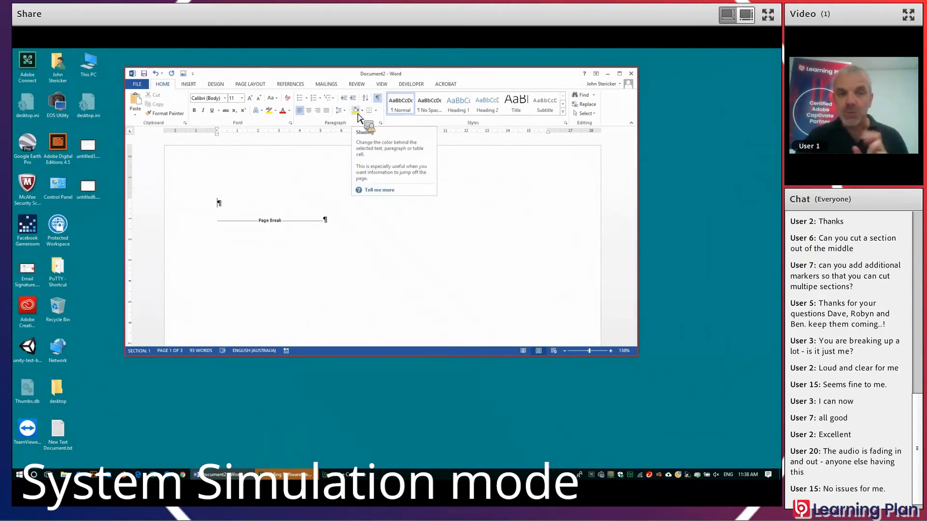
pyautogui.click(358, 116)
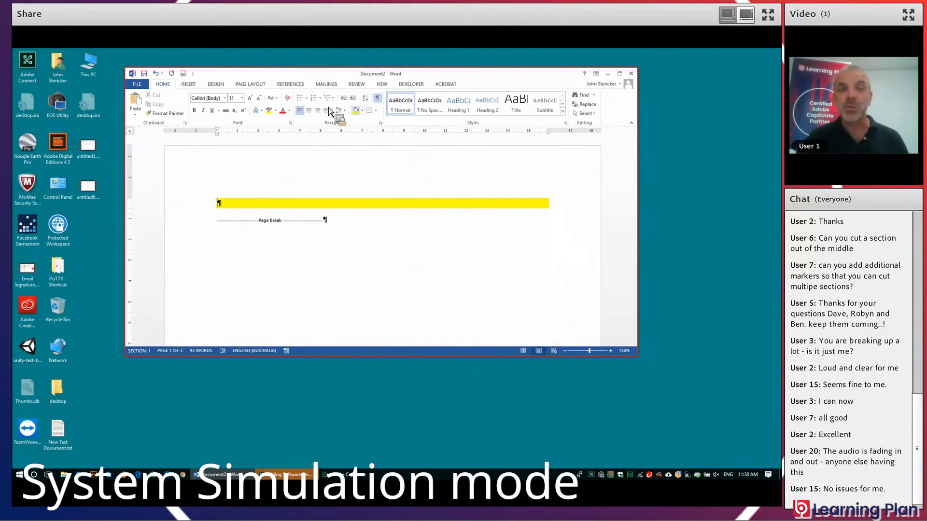
pyautogui.click(159, 78)
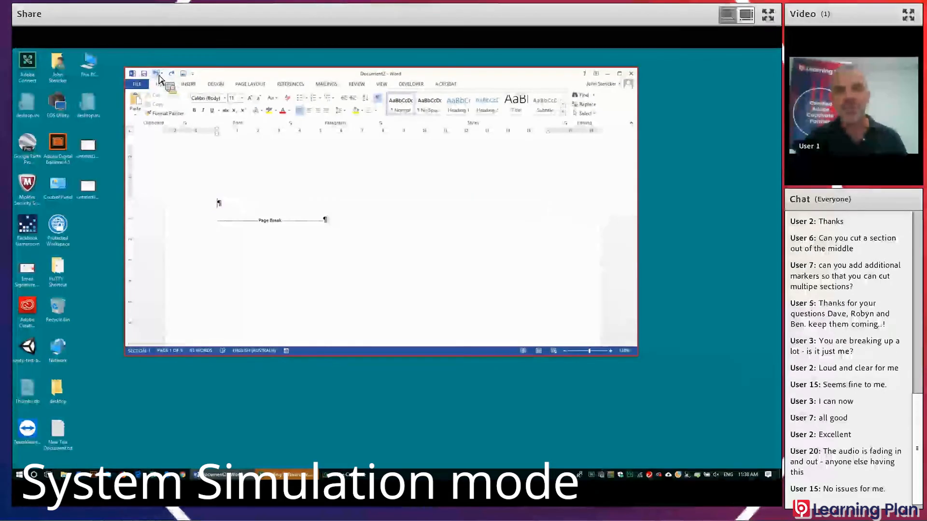
# Step: Insert a 3x3 table above the page break and add a fourth row at its end
pyautogui.click(191, 87)
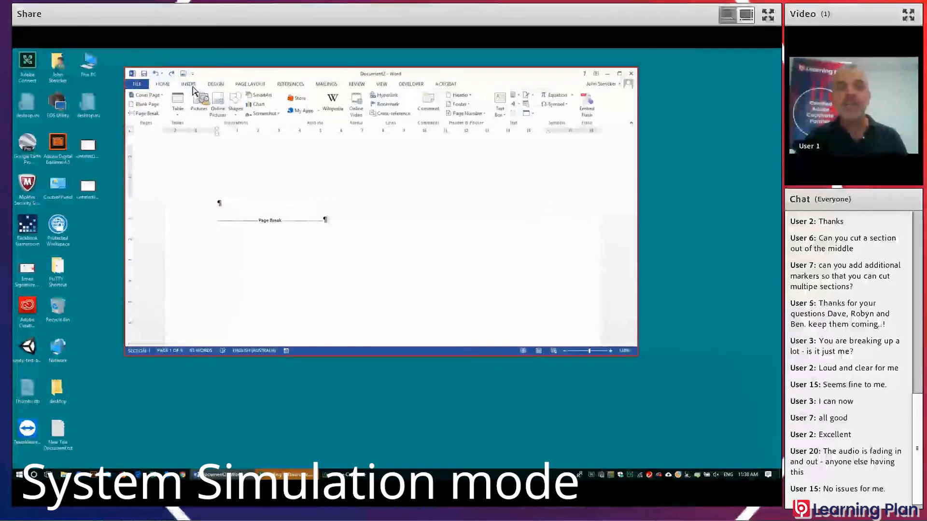
pyautogui.click(182, 114)
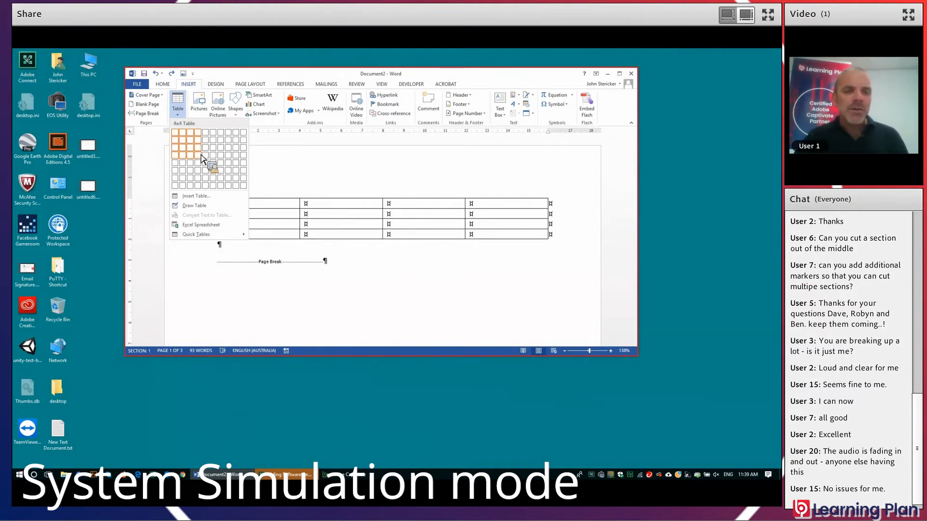
pyautogui.click(201, 157)
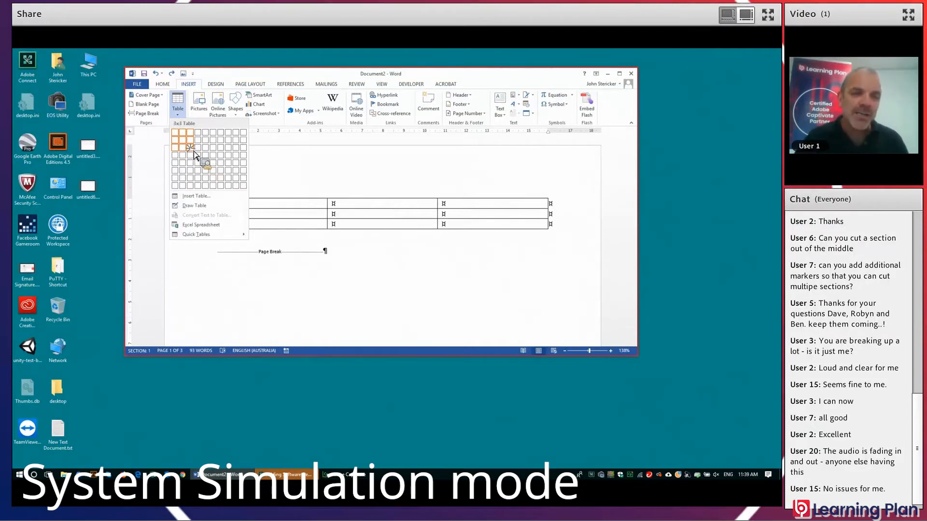
pyautogui.click(194, 152)
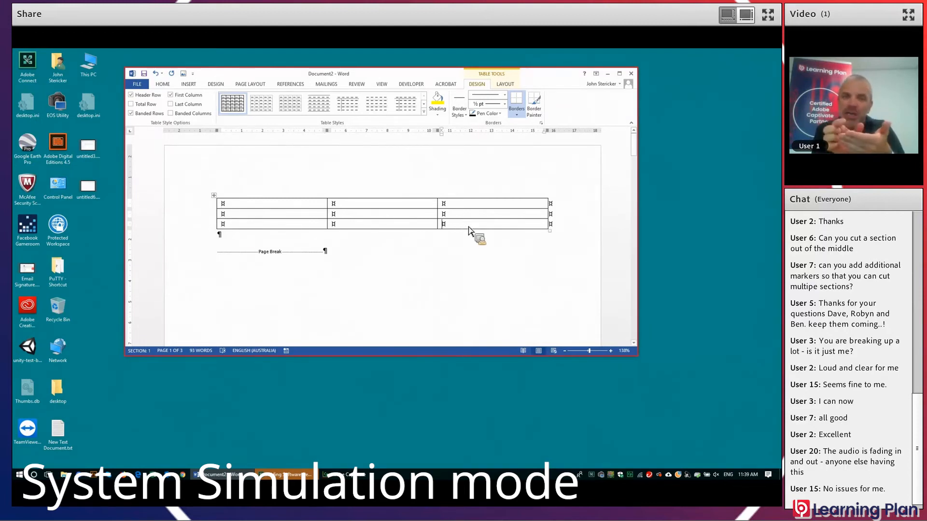
pyautogui.press('Tab')
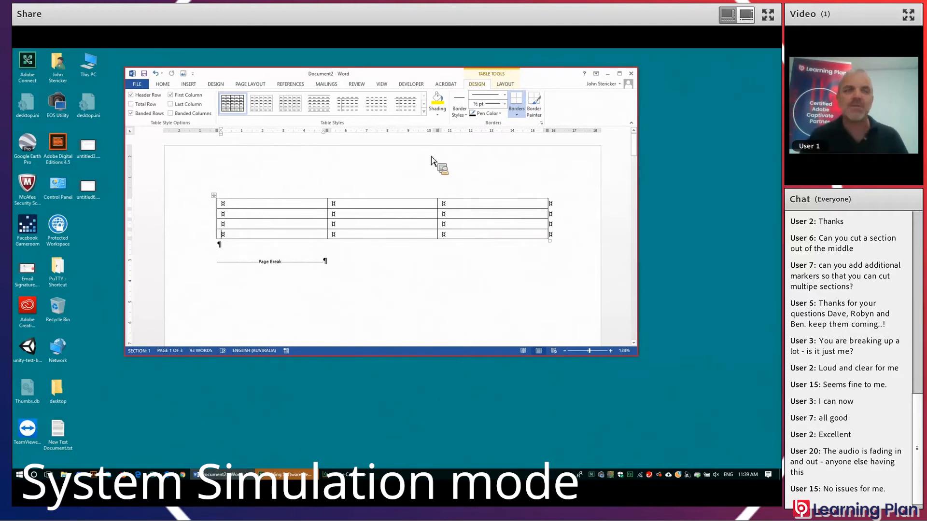
# Step: Select all four table rows, extend the table's bottom border downwards and distribute the rows evenly
pyautogui.click(509, 87)
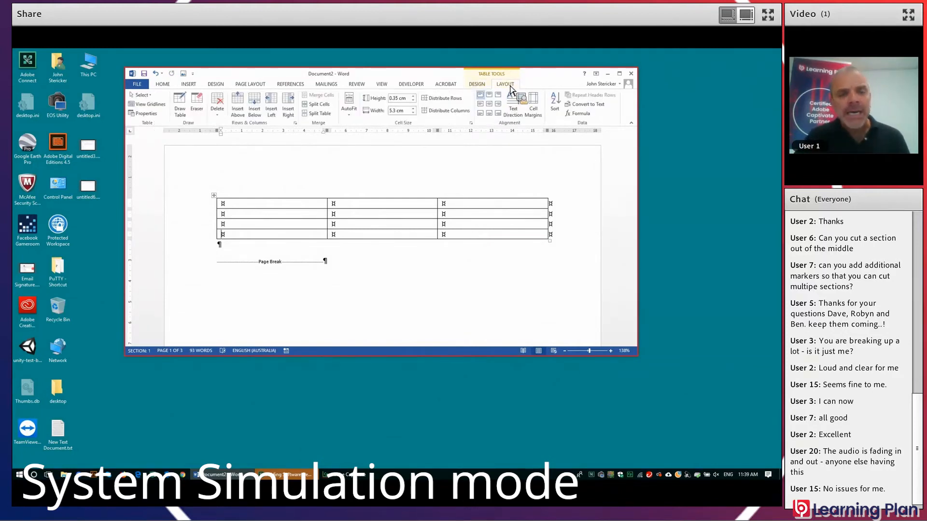
pyautogui.moveTo(197, 209); pyautogui.dragTo(203, 240)
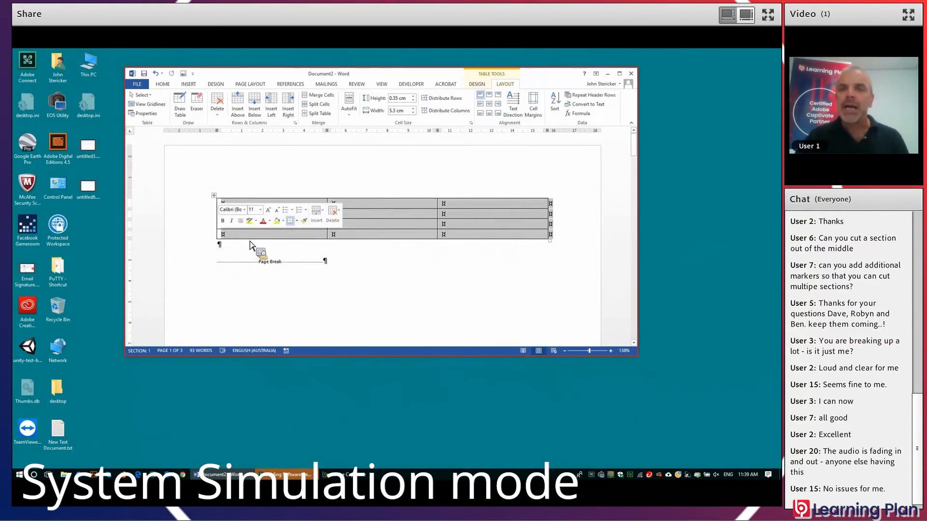
pyautogui.moveTo(250, 241); pyautogui.dragTo(252, 261)
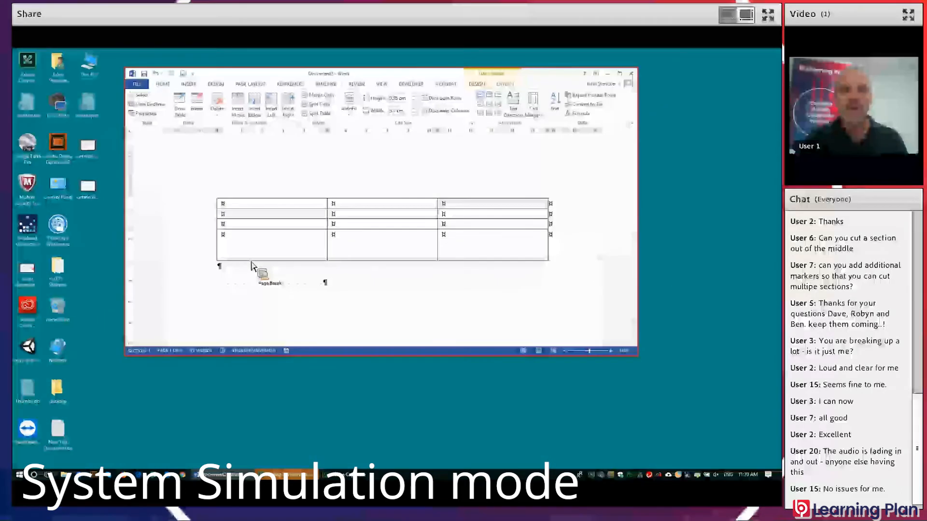
pyautogui.click(443, 99)
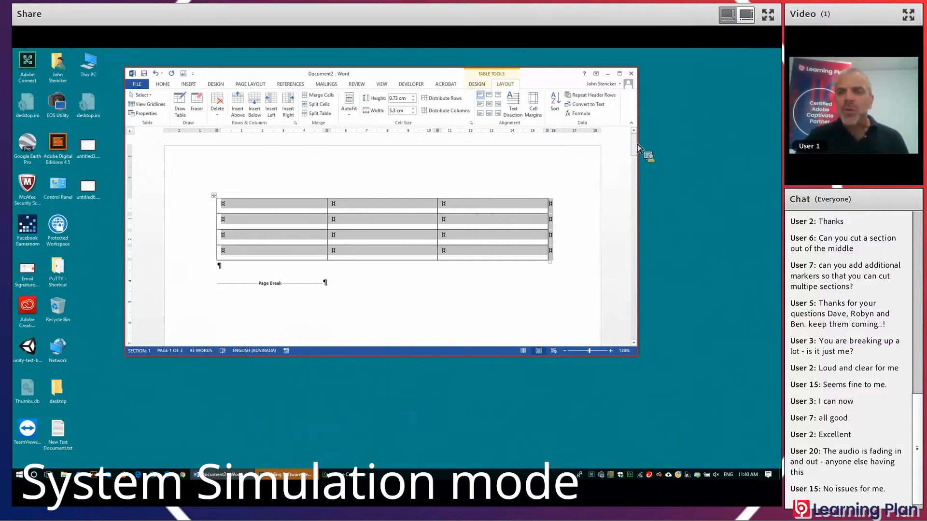
# Step: Scroll the Word document down slightly to capture the scrolling in the recording
pyautogui.click(635, 144)
pyautogui.moveTo(636, 147)
pyautogui.mouseDown()
pyautogui.moveTo(638, 157)
pyautogui.moveTo(635, 145)
pyautogui.mouseUp()
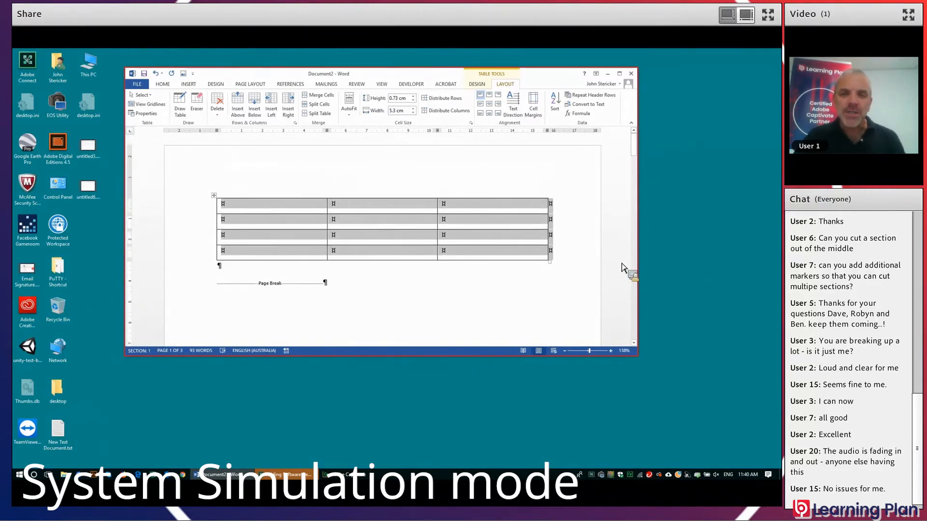
pyautogui.click(634, 343)
pyautogui.click(634, 342)
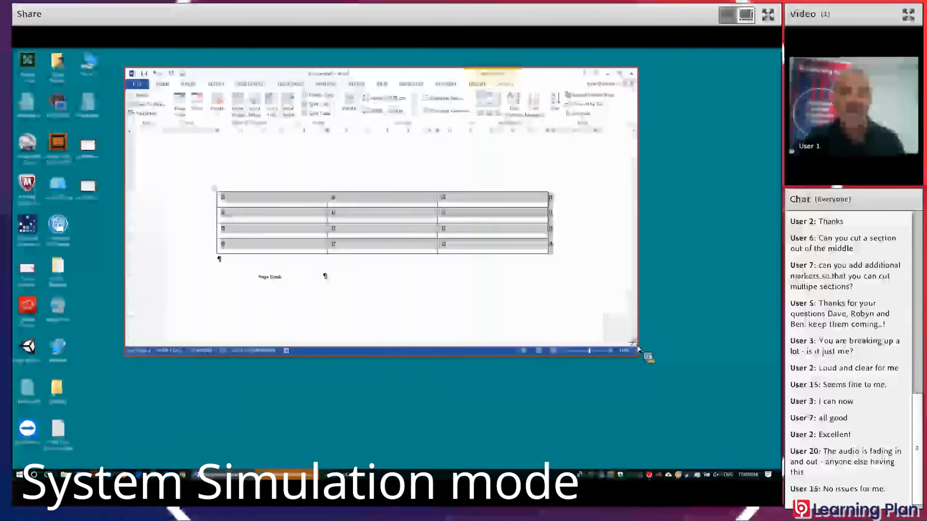
# Step: Shade the last row of the Word table yellow and end the screen recording
pyautogui.click(636, 270)
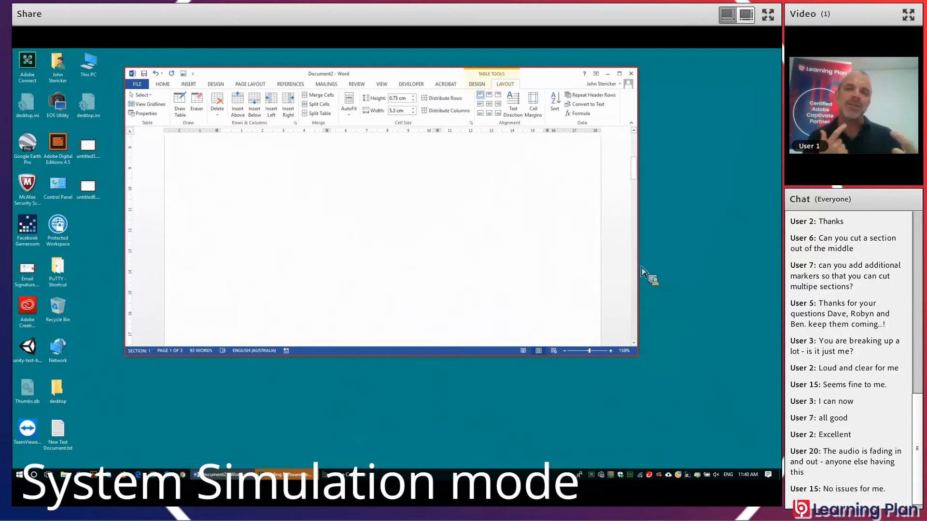
pyautogui.moveTo(636, 169); pyautogui.dragTo(639, 134)
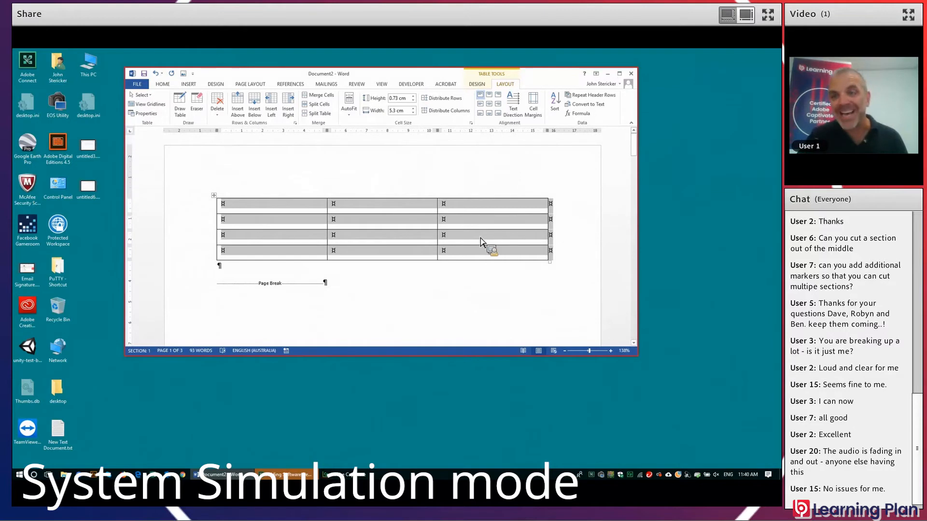
pyautogui.click(211, 252)
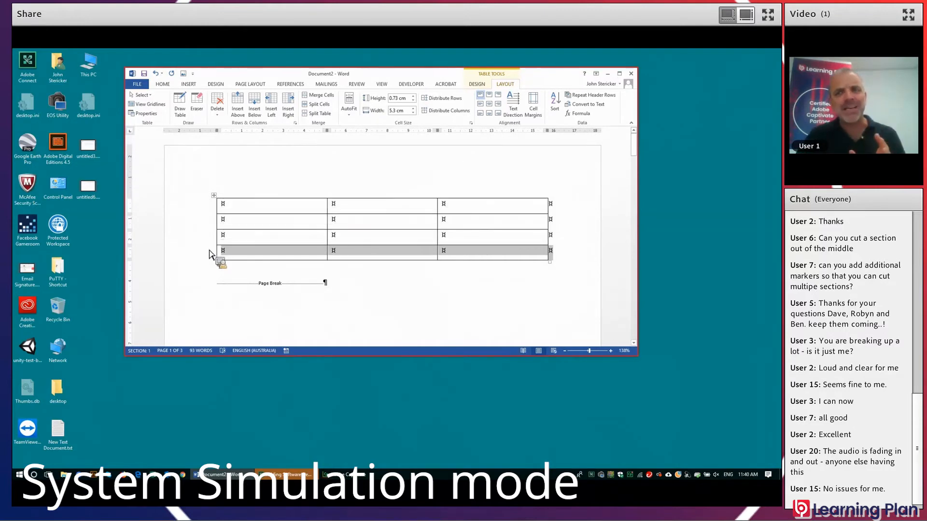
pyautogui.click(476, 85)
pyautogui.click(439, 100)
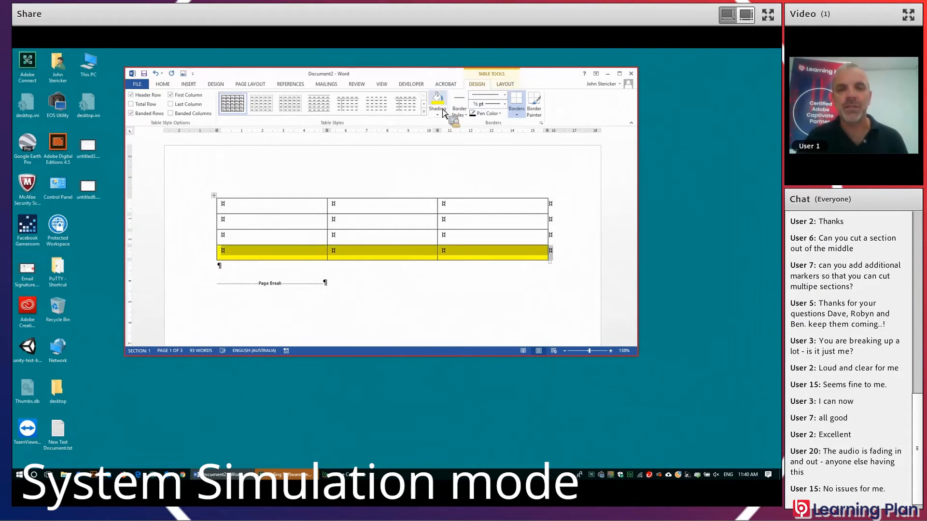
pyautogui.click(253, 211)
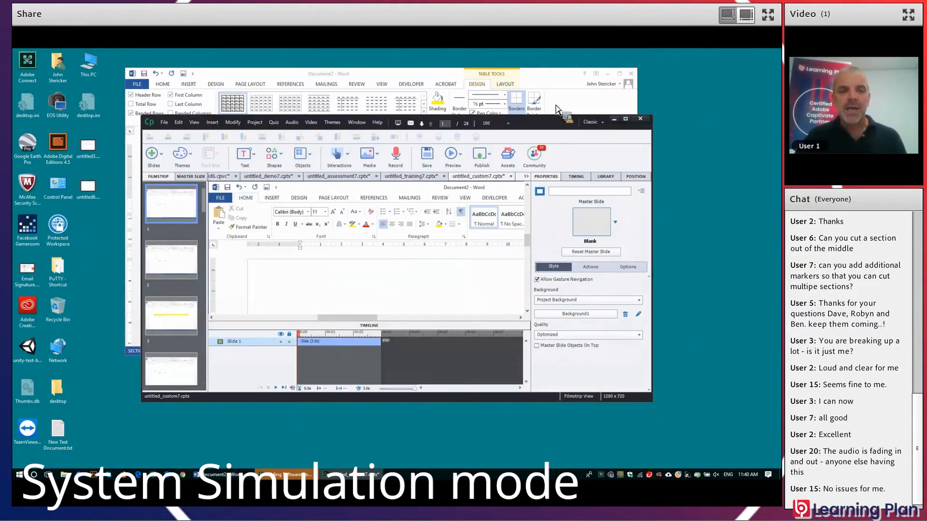
# Step: Maximize Captivate and compare the first slide of the generated demo, assessment, training and custom projects
pyautogui.click(626, 119)
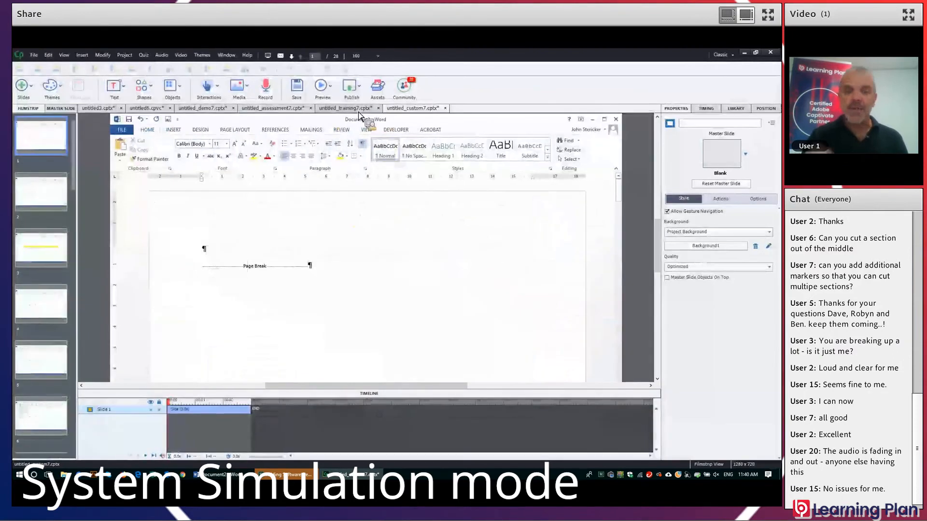
pyautogui.click(209, 109)
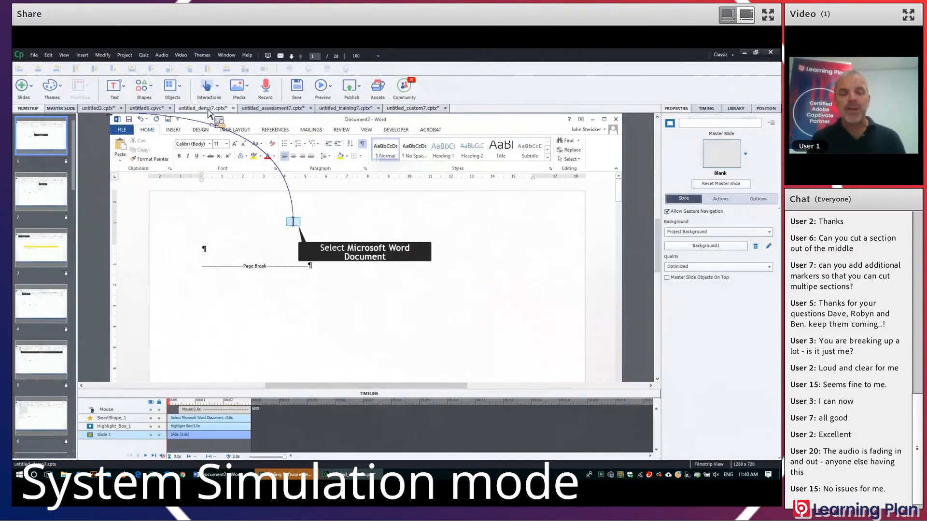
pyautogui.click(261, 110)
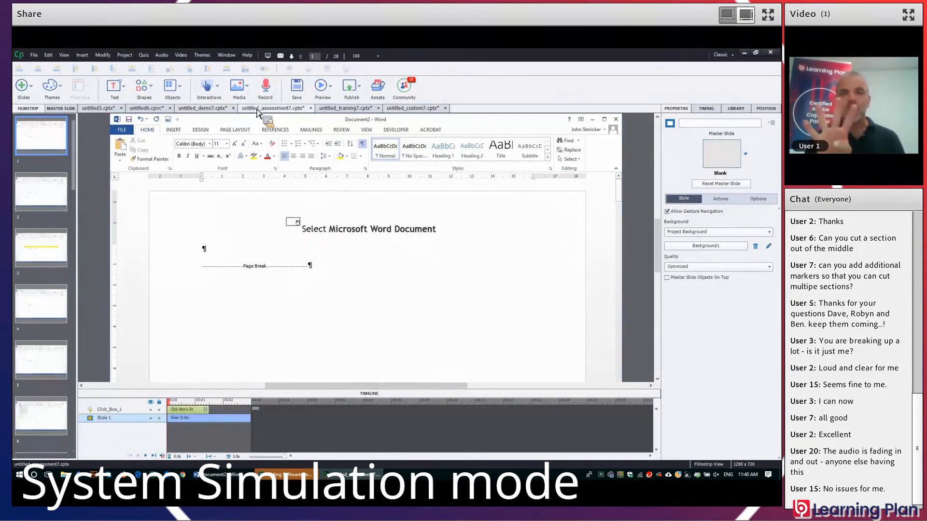
pyautogui.click(208, 112)
pyautogui.click(292, 113)
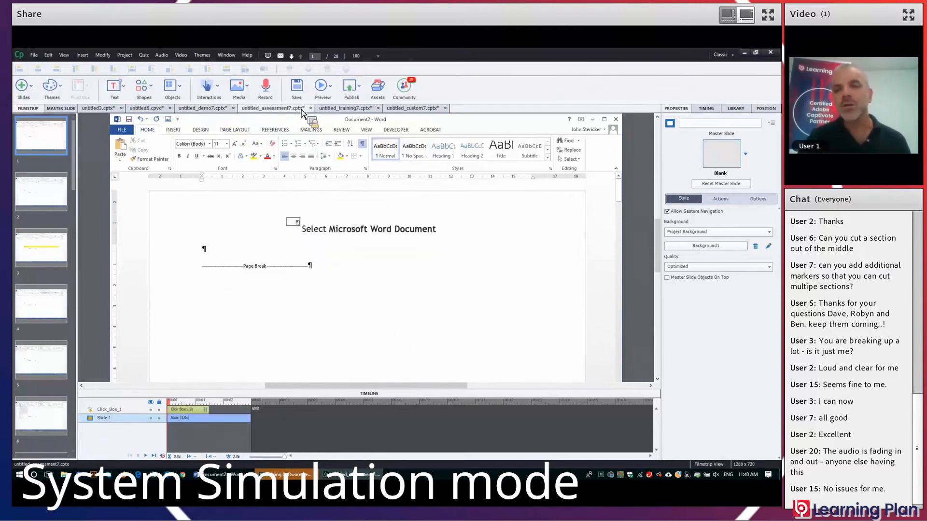
pyautogui.click(360, 110)
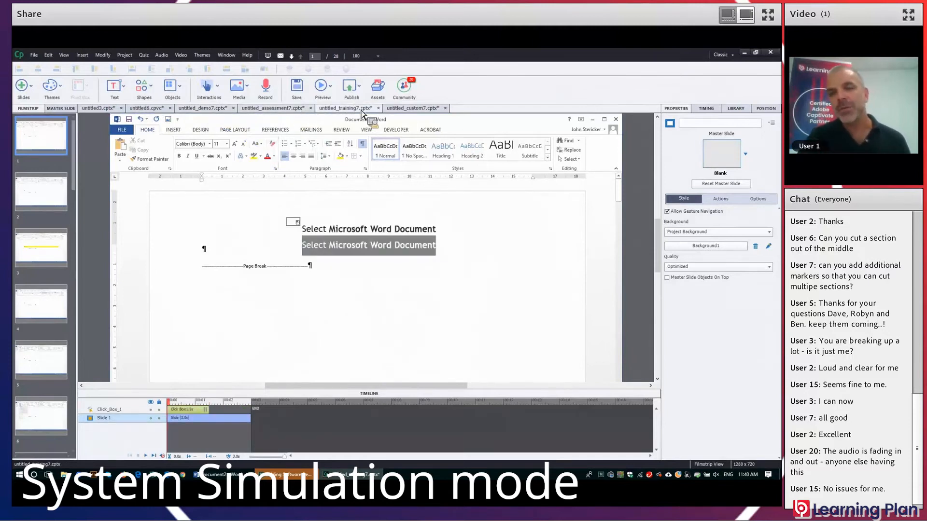
pyautogui.click(418, 113)
# Step: Select slides 1, 2 and 3 together in the untitled_demo7.cptx project
pyautogui.click(224, 110)
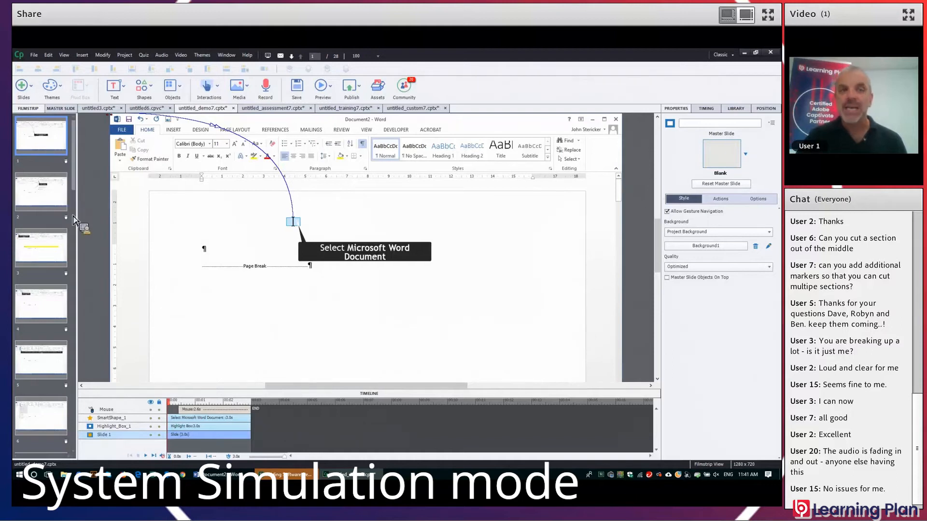
pyautogui.click(51, 244)
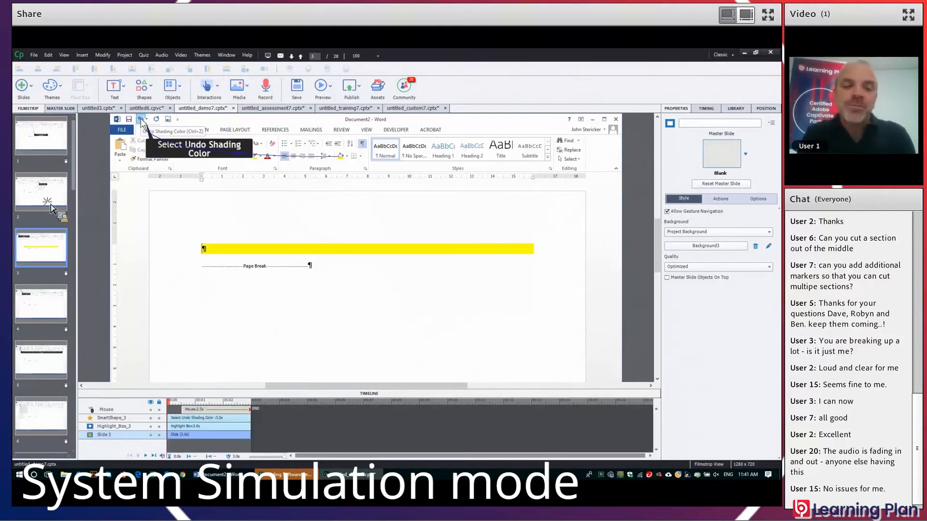
pyautogui.click(48, 206)
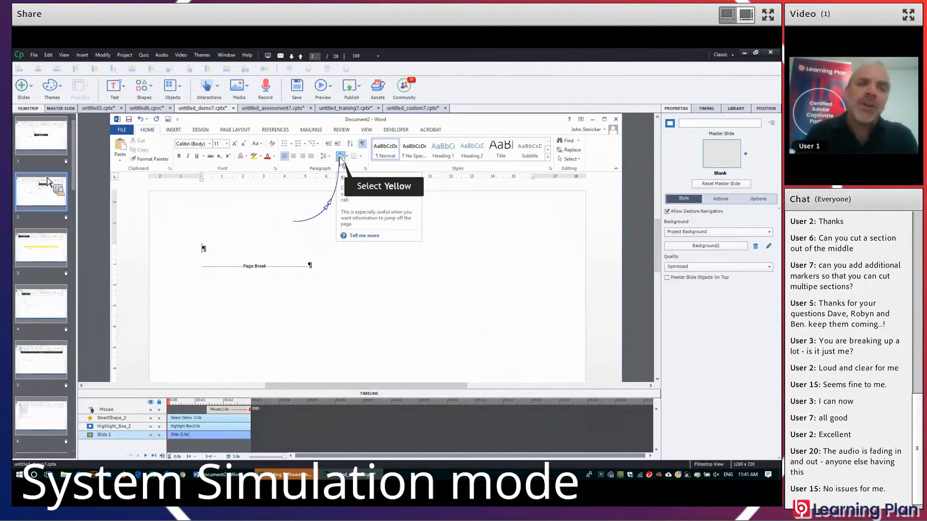
pyautogui.keyDown('ctrl'); pyautogui.click(47, 254); pyautogui.keyUp('ctrl')
pyautogui.keyDown('ctrl'); pyautogui.click(50, 143); pyautogui.keyUp('ctrl')
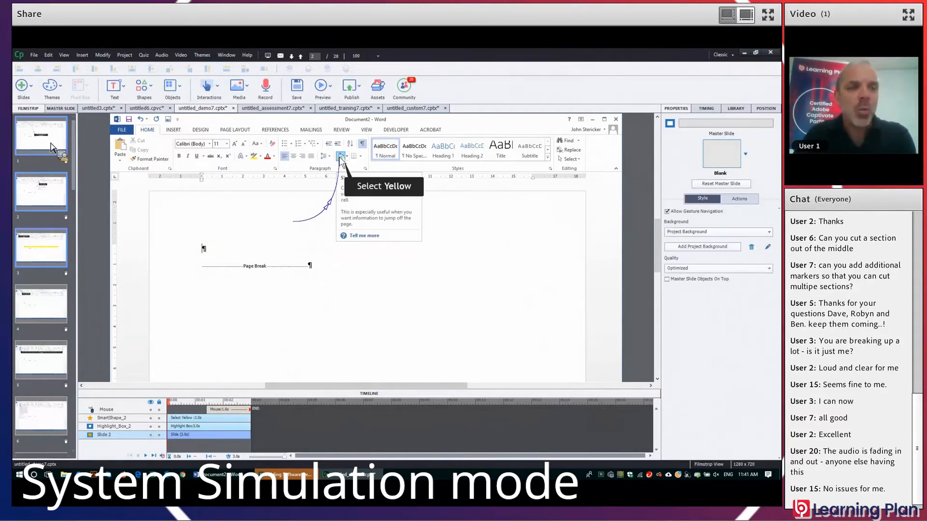
# Step: Compare the first slides of the assessment and training projects, inspecting the assessment's "Select Microsoft Word Document" failure caption
pyautogui.moveTo(62, 146); pyautogui.dragTo(264, 119)
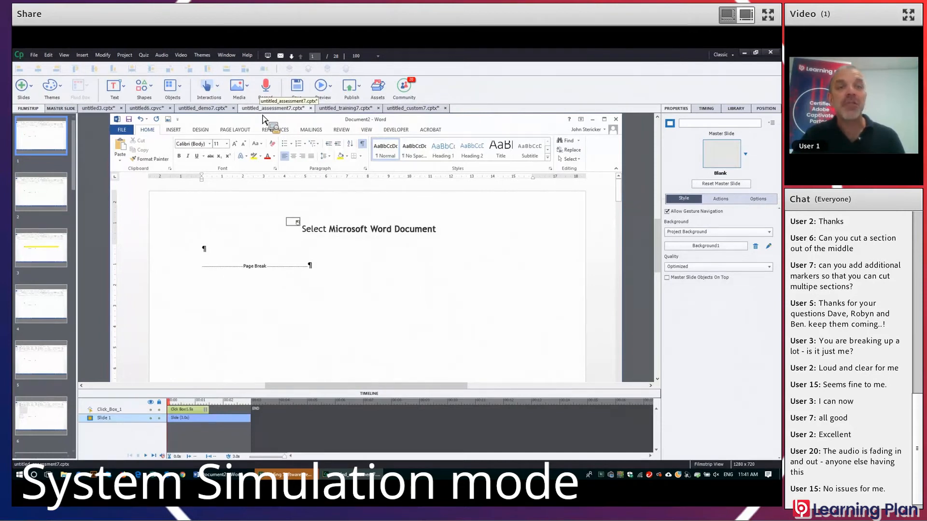
pyautogui.moveTo(264, 118); pyautogui.dragTo(359, 235)
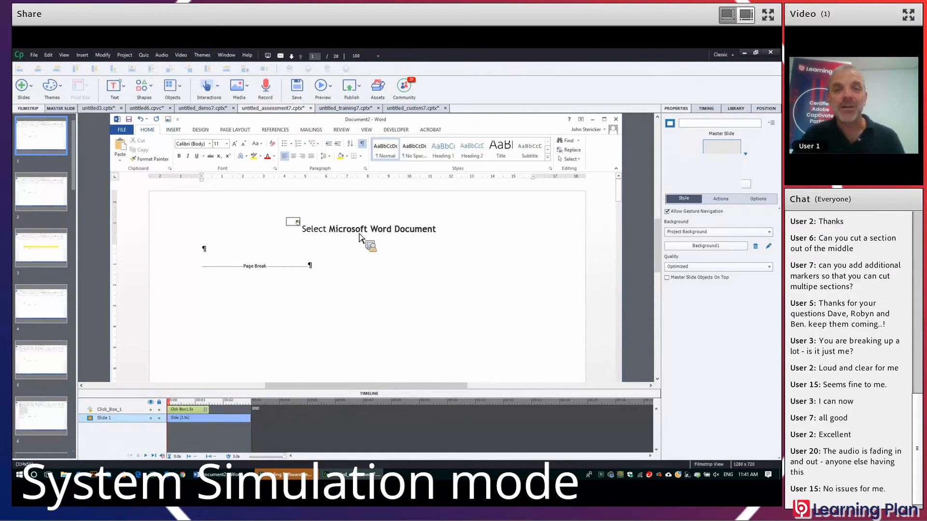
pyautogui.click(399, 233)
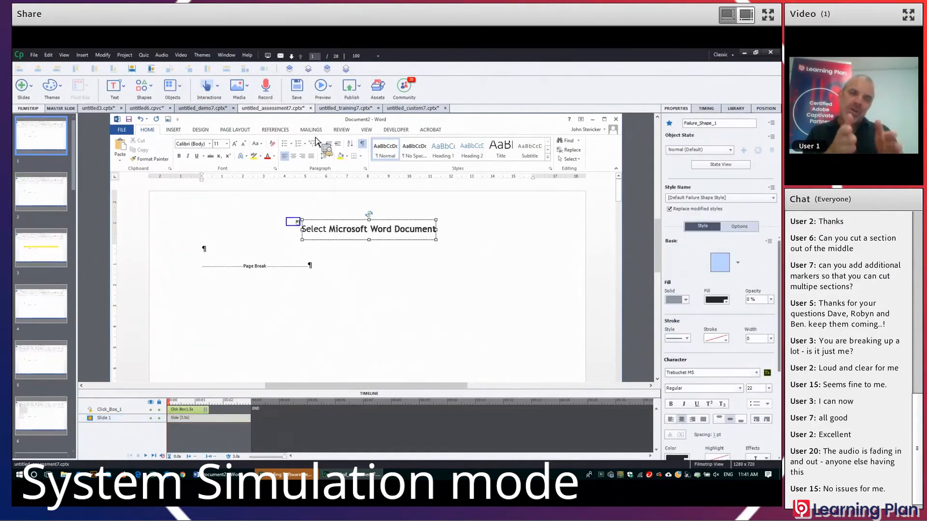
pyautogui.click(213, 110)
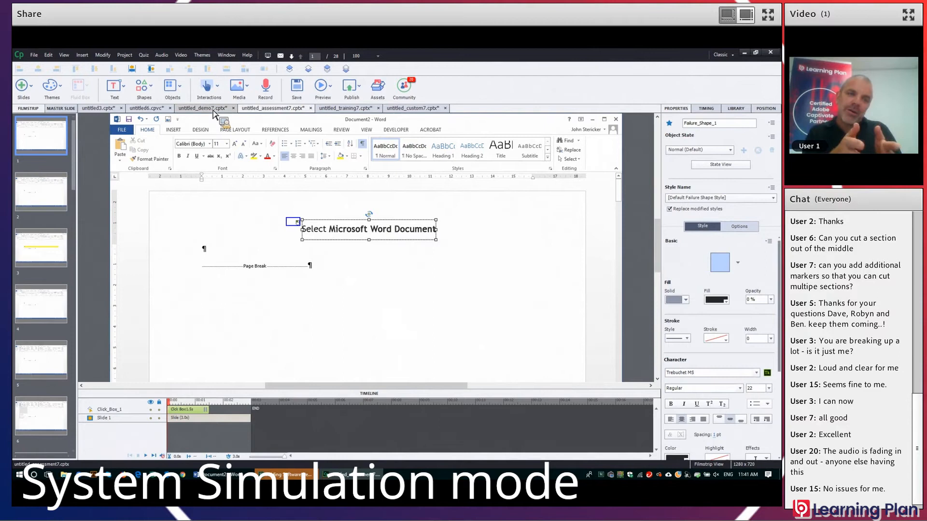
pyautogui.click(349, 113)
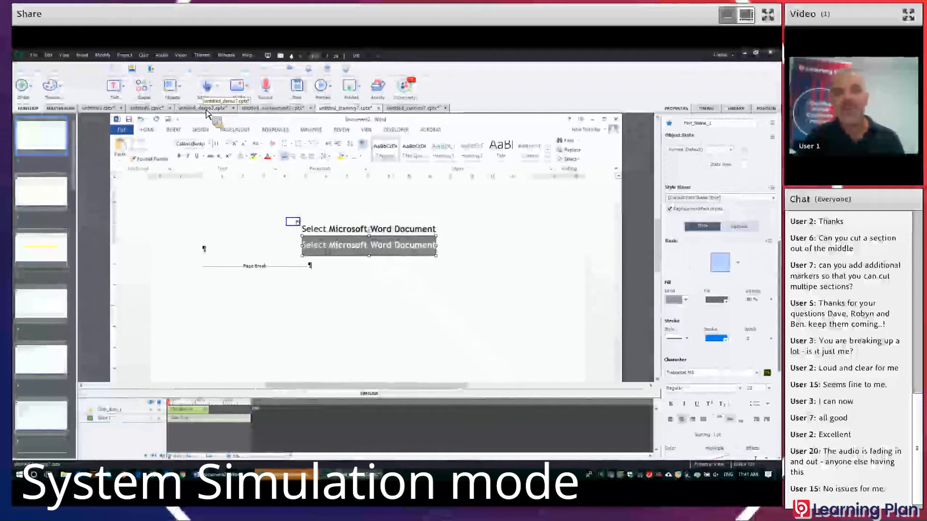
# Step: Review slides 1 to 8 of the untitled_demo7 project, examining their captions, highlight boxes and mouse paths, and return to slide 5
pyautogui.click(207, 109)
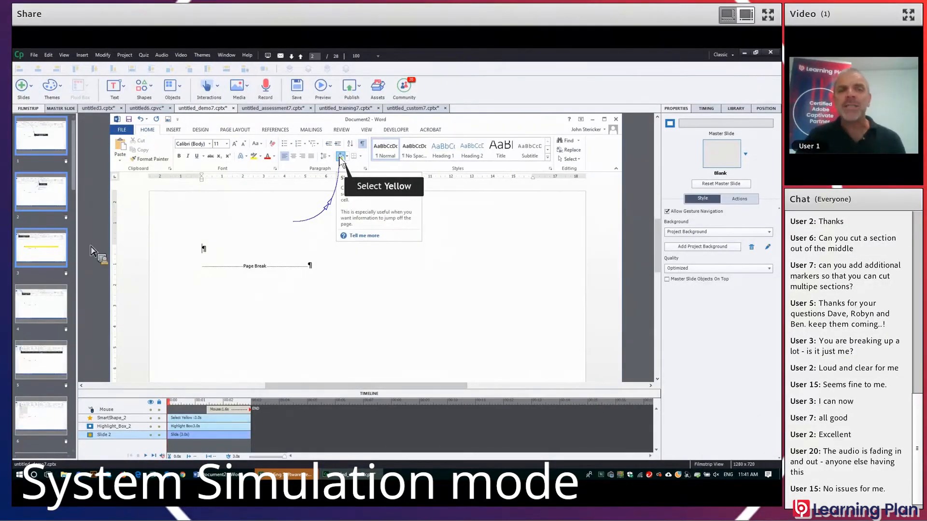
pyautogui.click(47, 182)
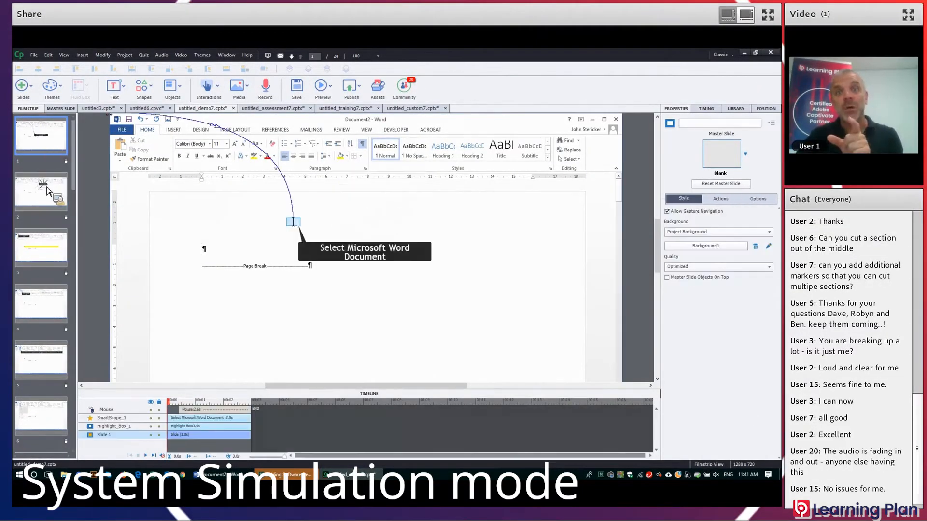
pyautogui.click(48, 247)
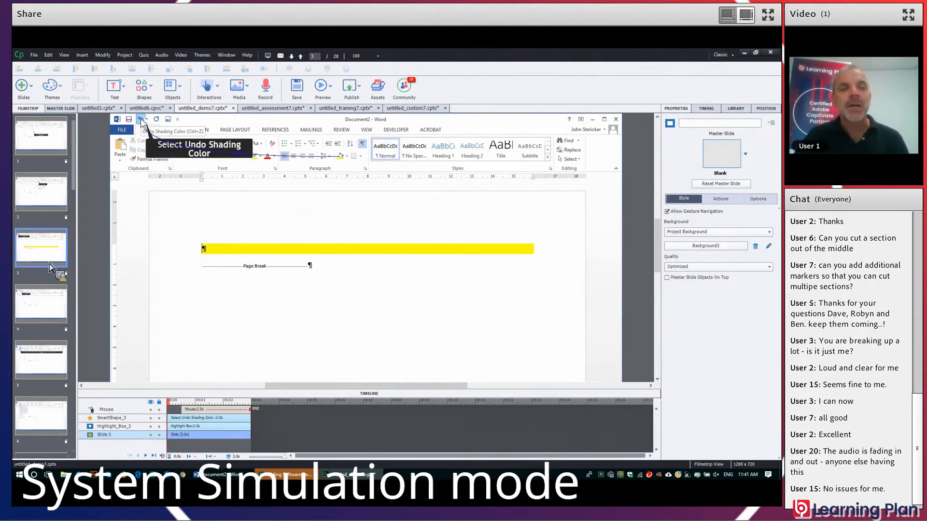
pyautogui.click(52, 309)
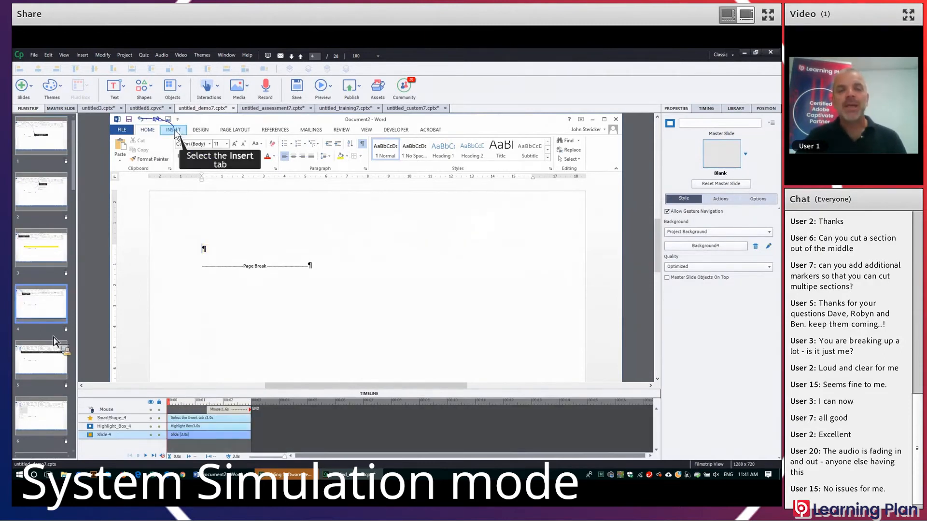
pyautogui.click(54, 363)
pyautogui.click(52, 299)
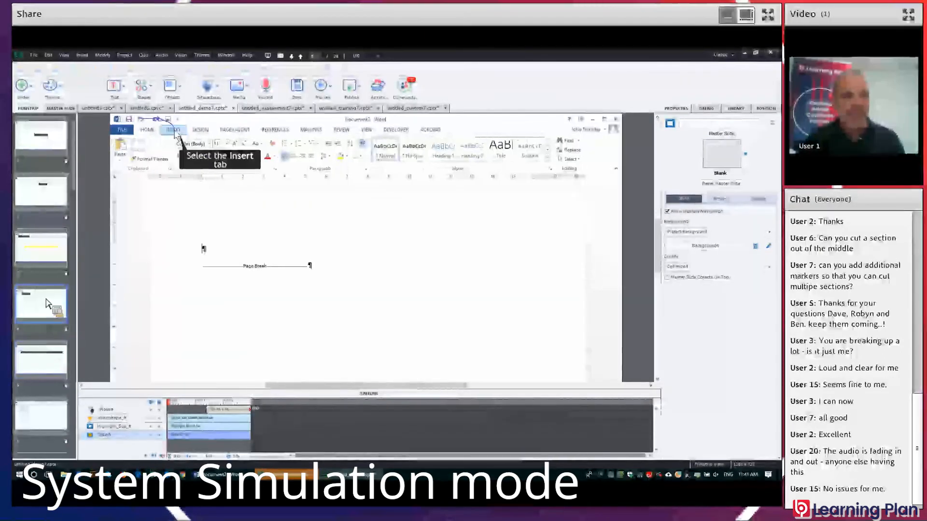
pyautogui.scroll(-1, 46, 302)
pyautogui.click(45, 278)
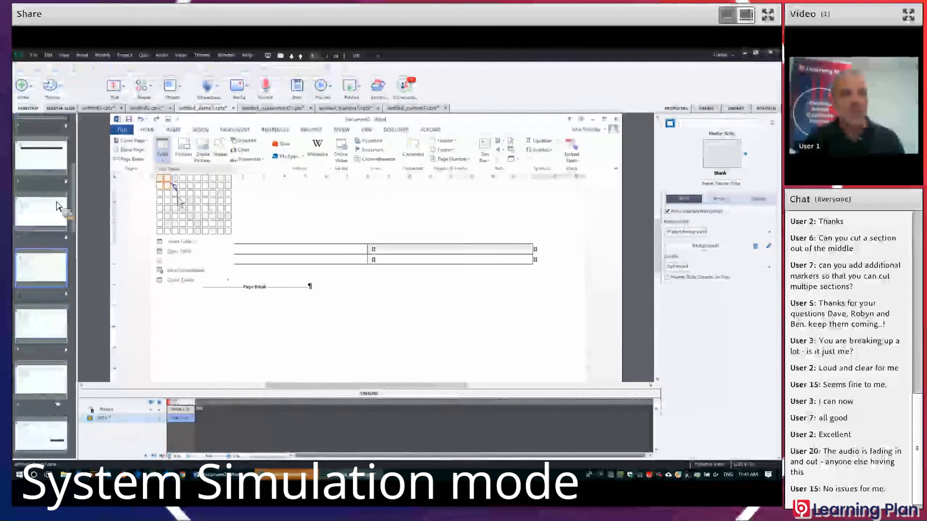
pyautogui.click(54, 322)
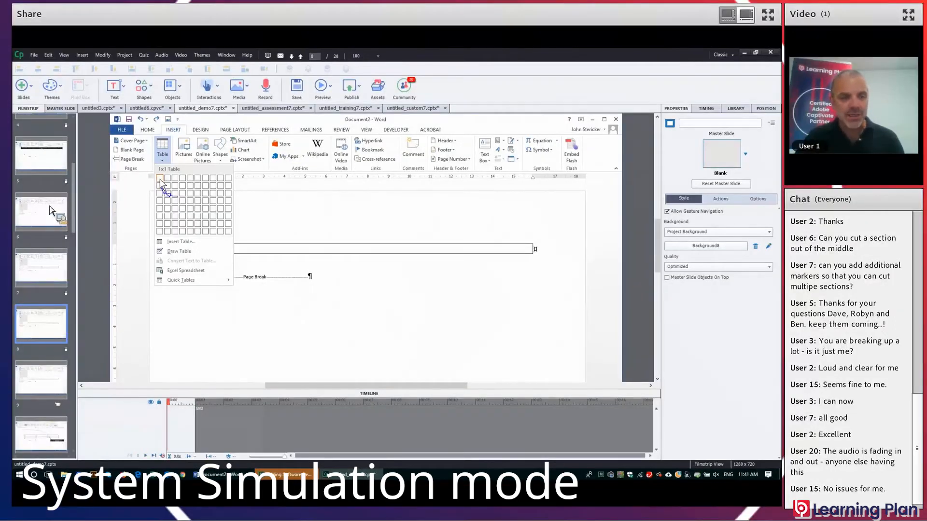
pyautogui.click(56, 169)
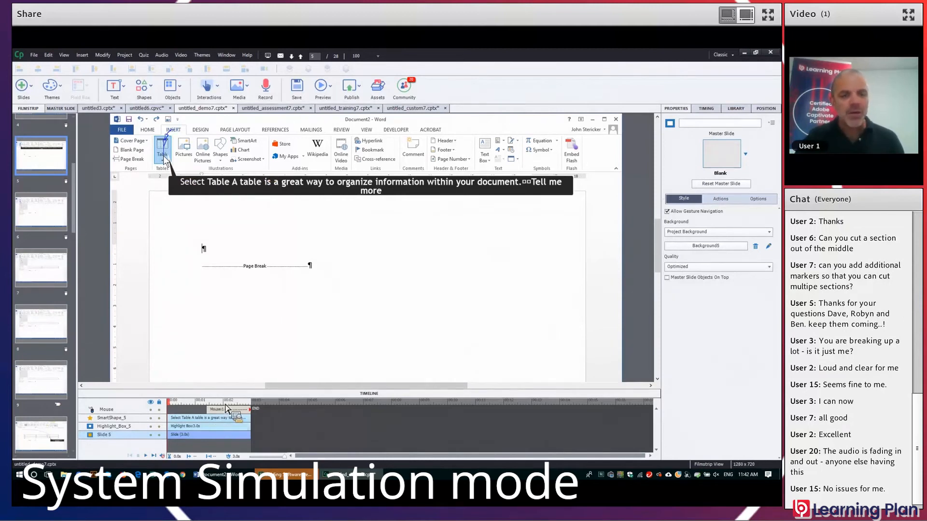
# Step: Preview the demo project as HTML5 in the browser, watch it play through, and return to the project
pyautogui.click(331, 88)
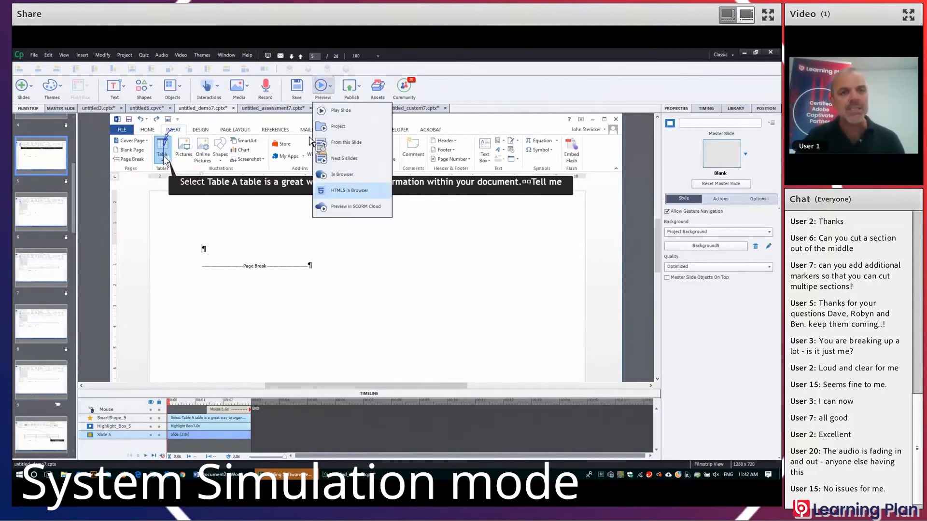
pyautogui.click(210, 112)
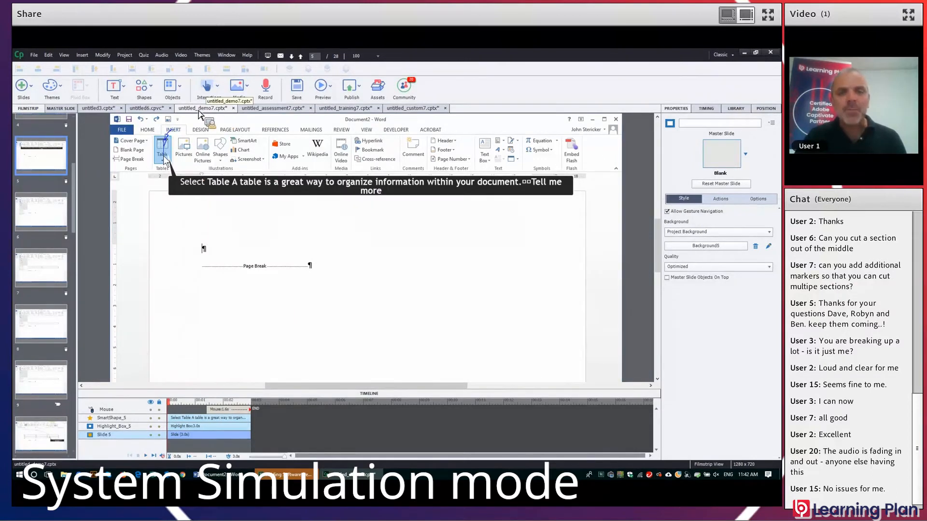
pyautogui.click(330, 87)
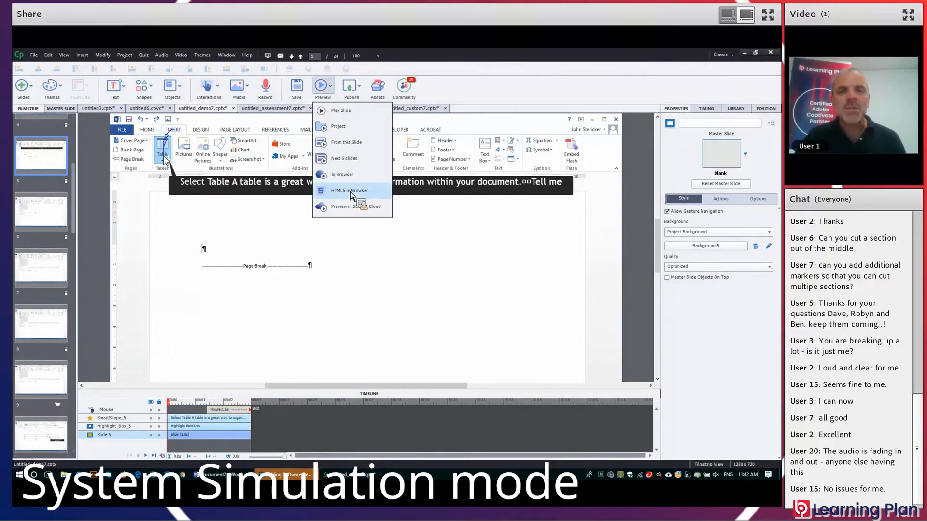
pyautogui.click(352, 193)
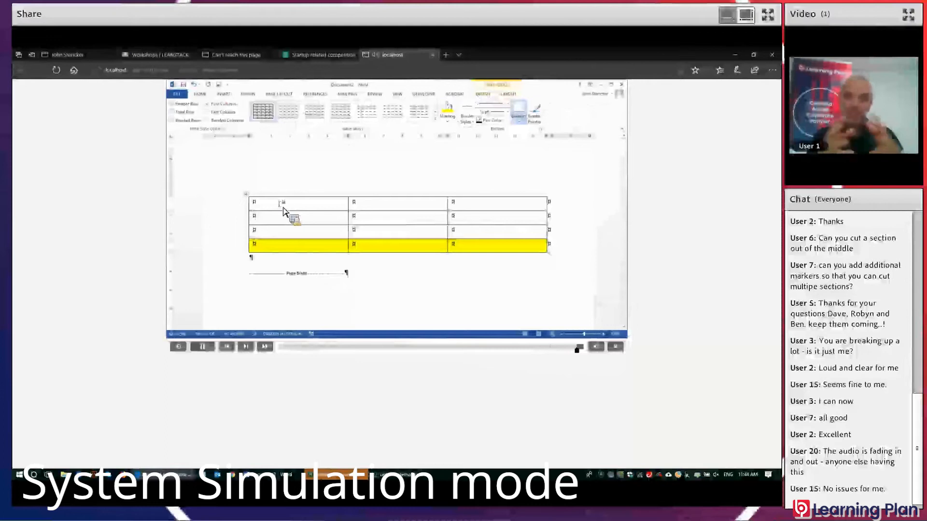
pyautogui.click(433, 54)
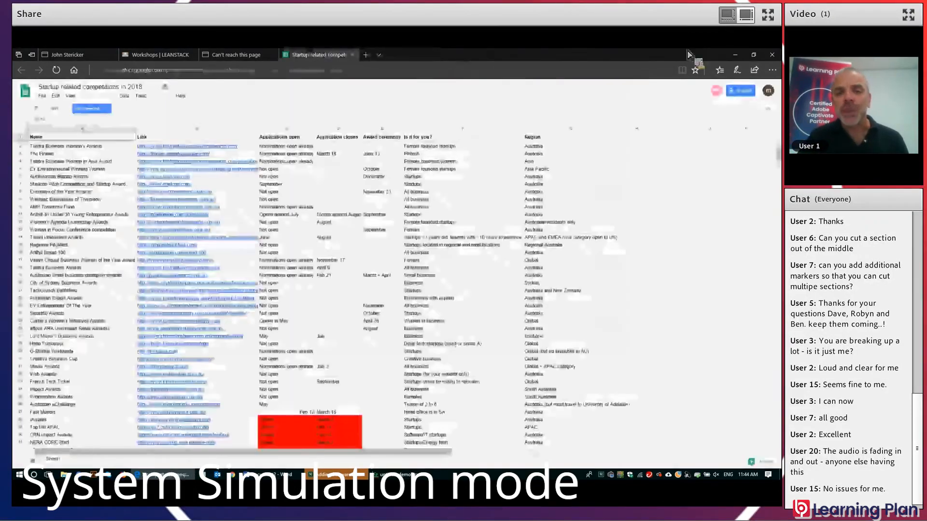
pyautogui.click(735, 55)
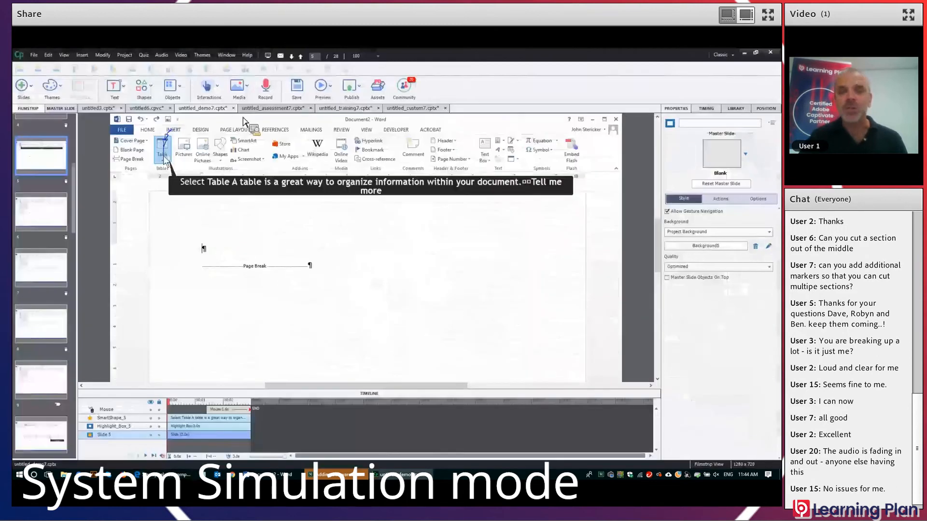
# Step: Review slides 2 to 5 of the untitled_assessment7 project, examining the failure captions and click boxes
pyautogui.click(277, 109)
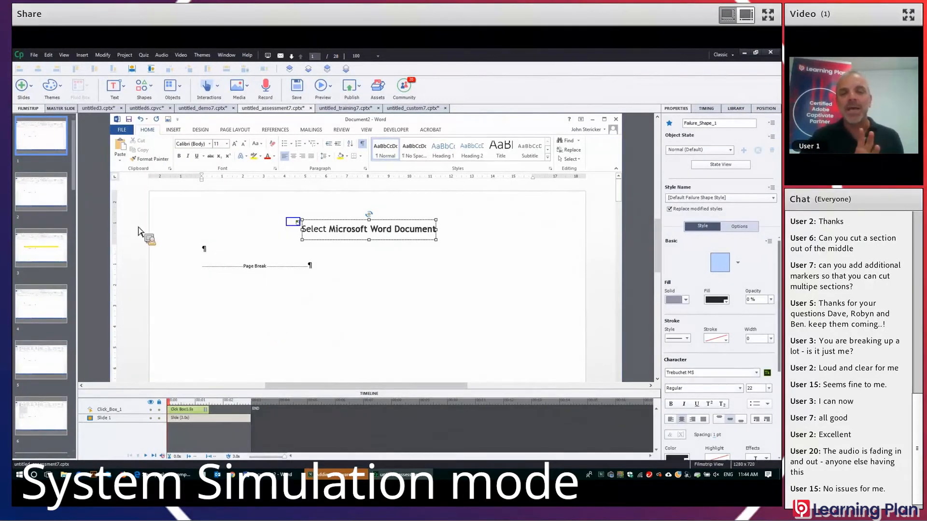
pyautogui.click(51, 195)
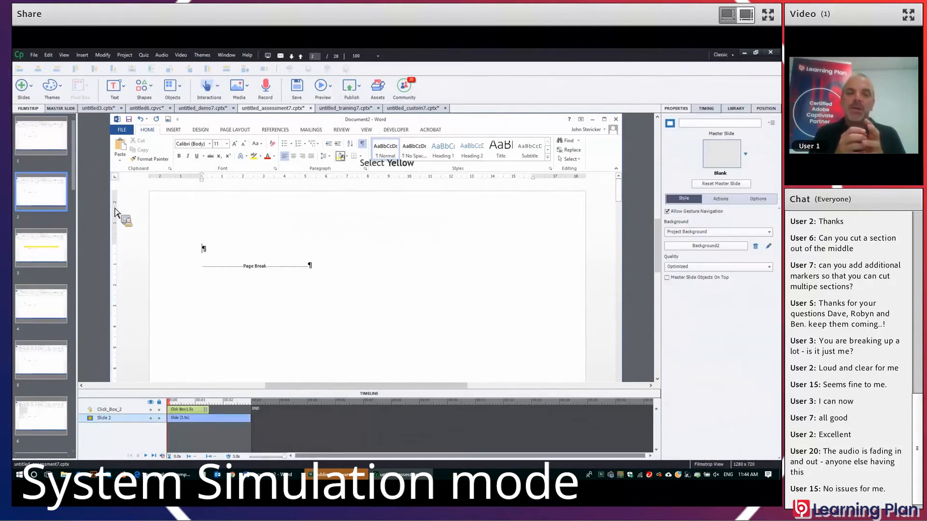
pyautogui.click(40, 250)
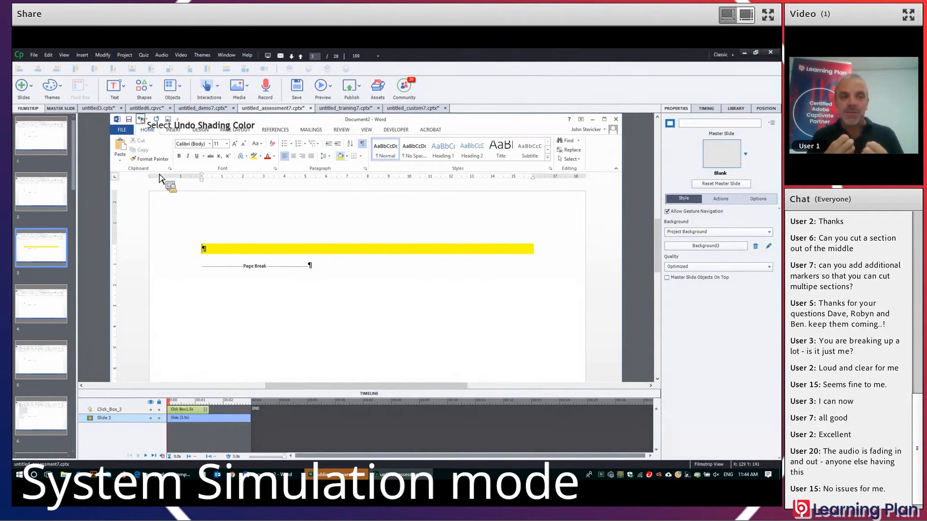
pyautogui.click(189, 410)
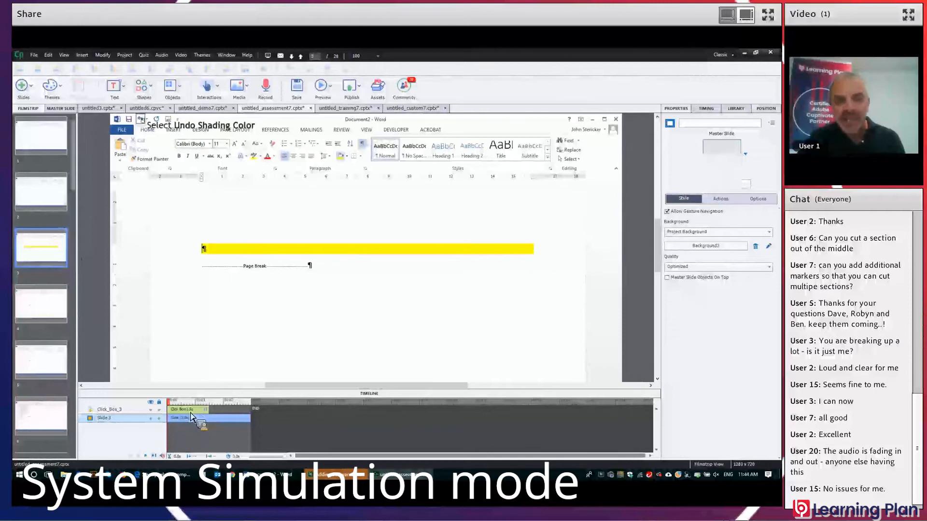
pyautogui.click(38, 307)
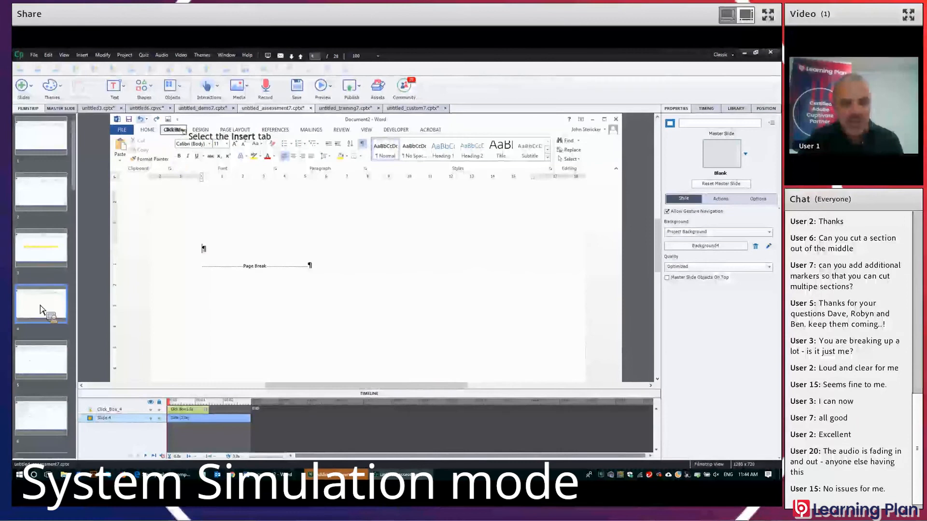
pyautogui.click(51, 365)
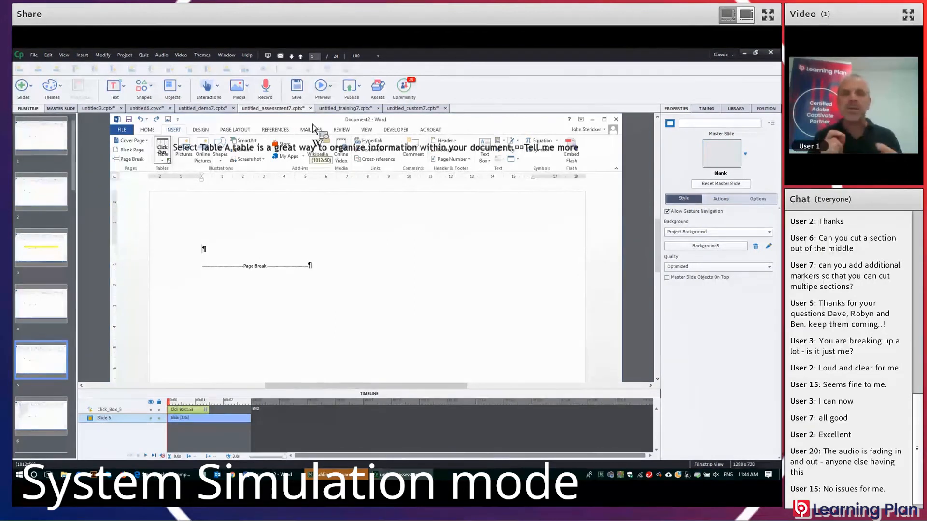
# Step: Preview the assessment project as HTML5 in the browser, try its first simulated actions, and return to the project
pyautogui.click(322, 88)
pyautogui.click(344, 206)
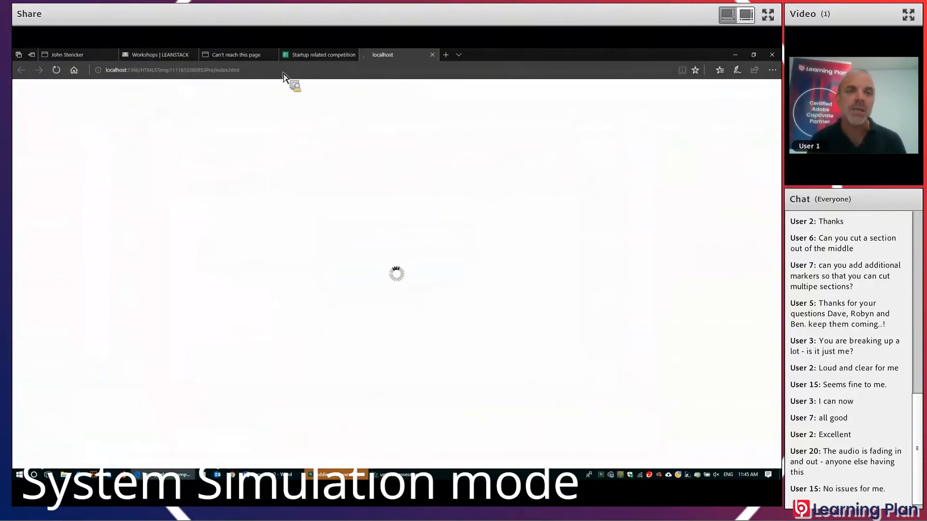
pyautogui.click(352, 55)
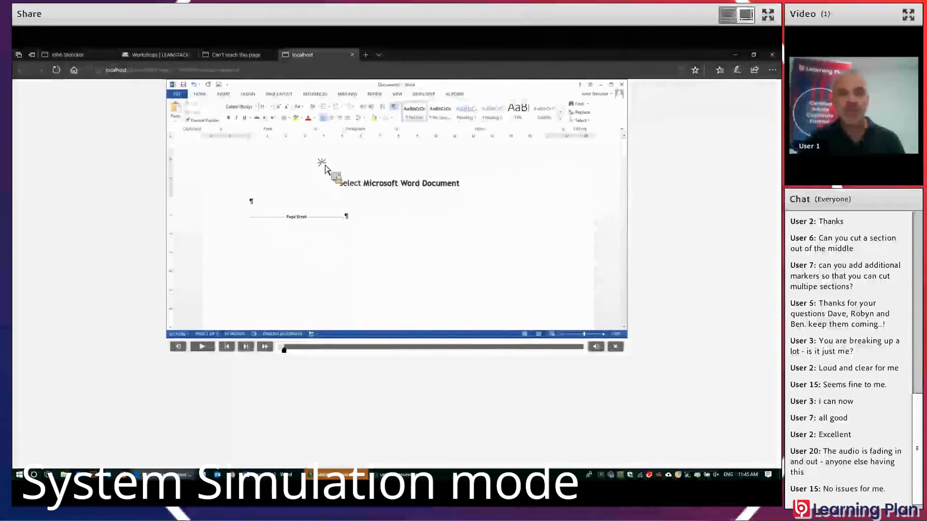
pyautogui.click(250, 348)
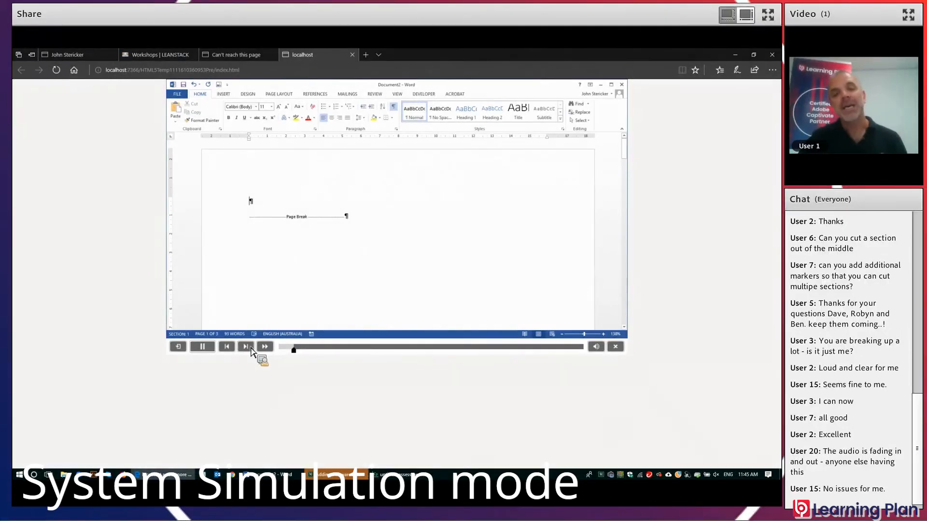
pyautogui.click(377, 120)
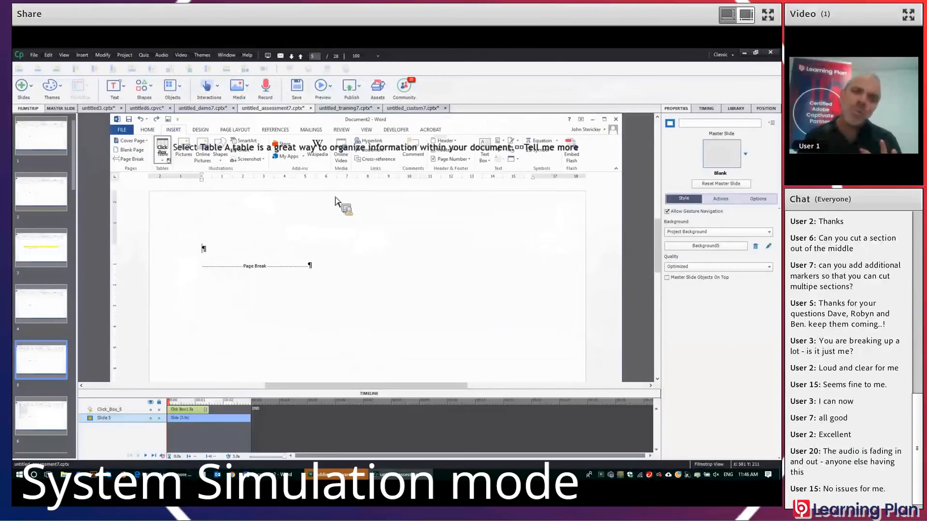
pyautogui.click(734, 55)
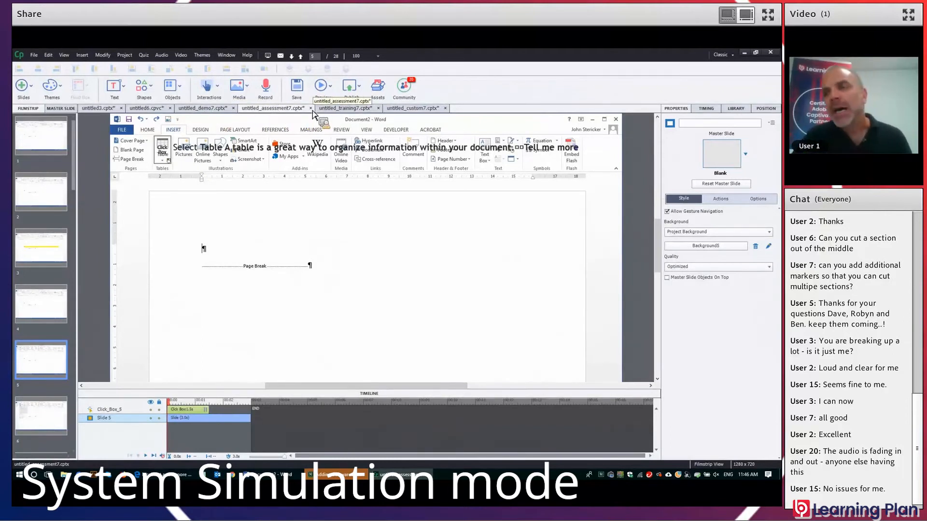
# Step: Compare the demo, training and assessment projects by viewing them in turn, ending on the assessment project
pyautogui.click(348, 108)
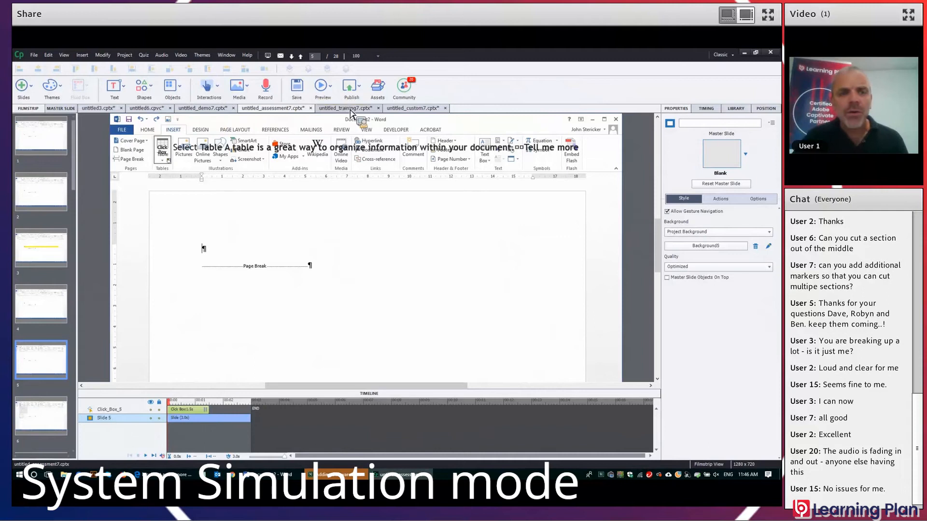
pyautogui.click(203, 108)
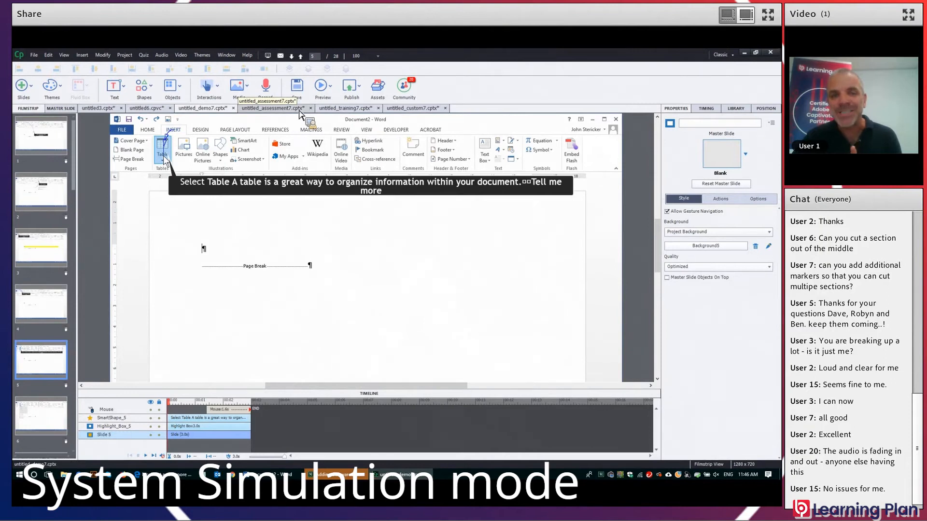
pyautogui.click(349, 108)
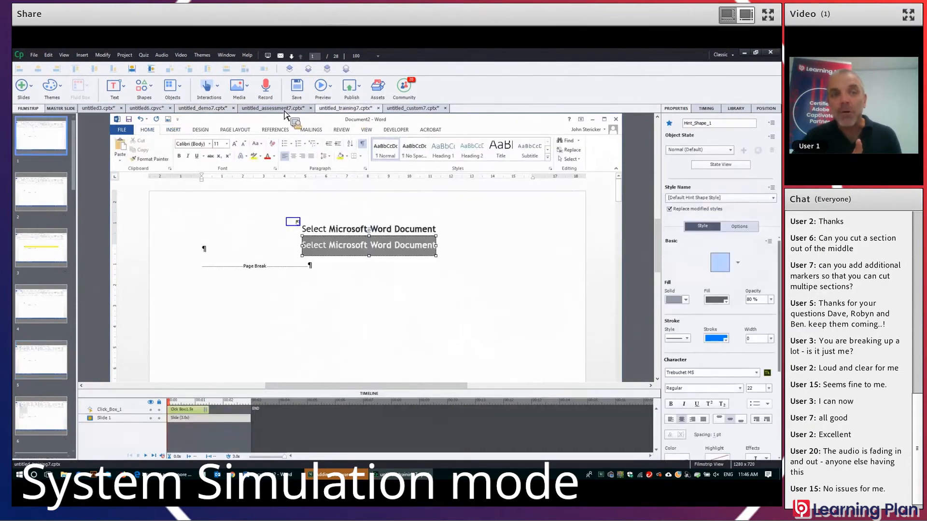
pyautogui.click(282, 109)
pyautogui.click(349, 109)
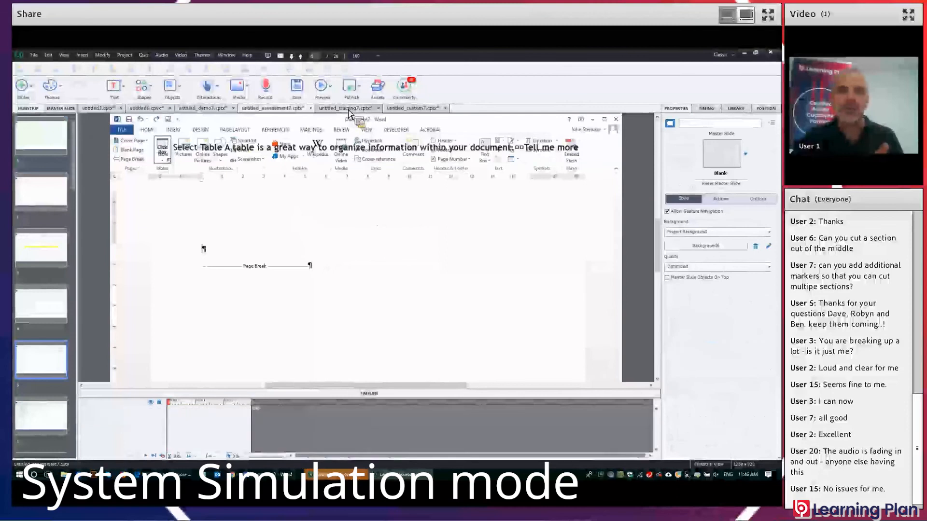
pyautogui.click(283, 111)
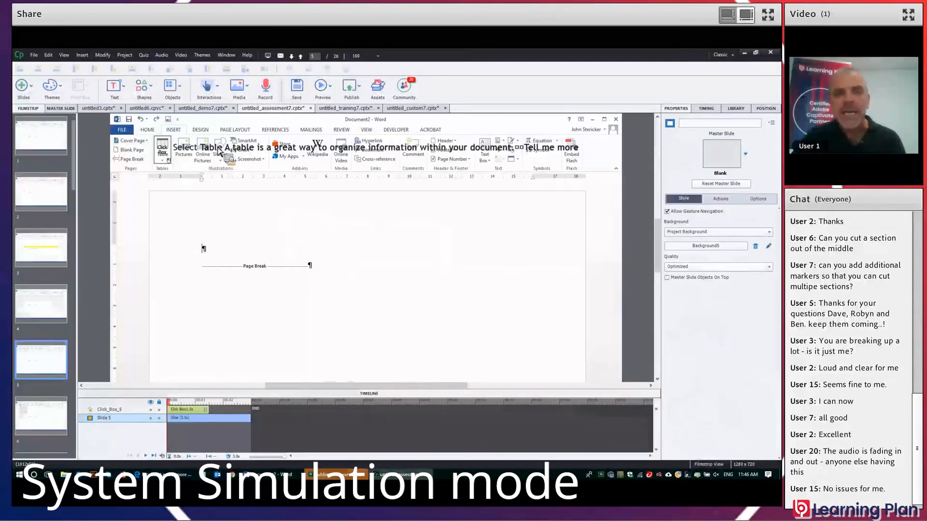
# Step: Examine the click box settings on slides 5 and 24 of the assessment project, viewing slides 12, 14 and 22 in between
pyautogui.click(167, 154)
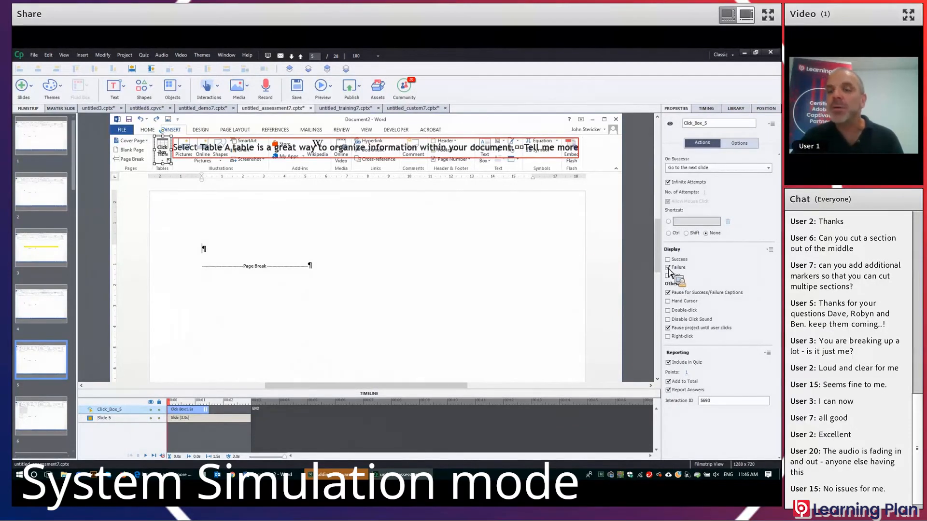
pyautogui.scroll(-9, 39, 270)
pyautogui.click(36, 252)
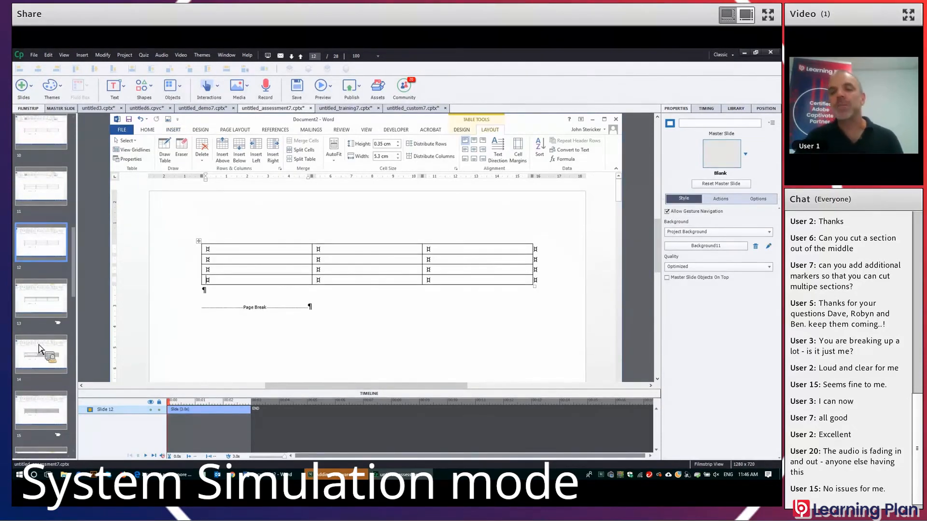
pyautogui.click(43, 401)
pyautogui.click(52, 362)
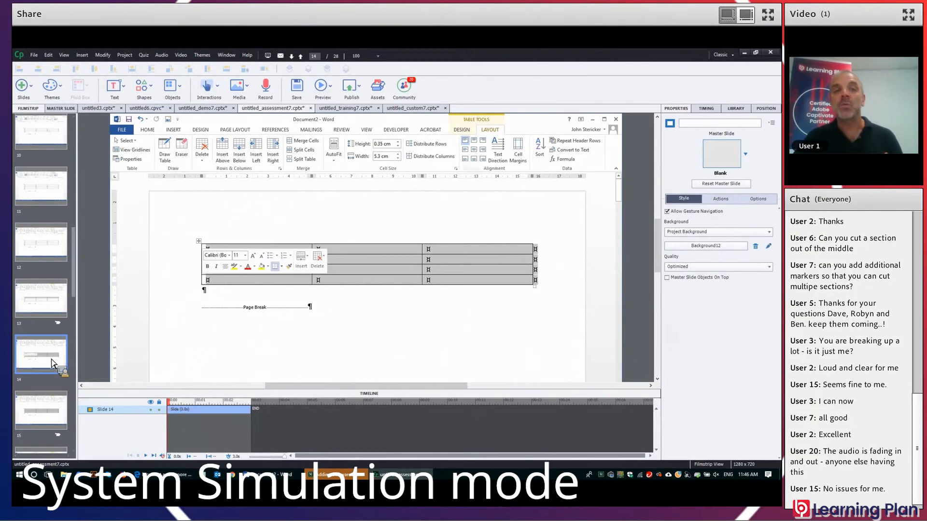
pyautogui.scroll(-5, 51, 362)
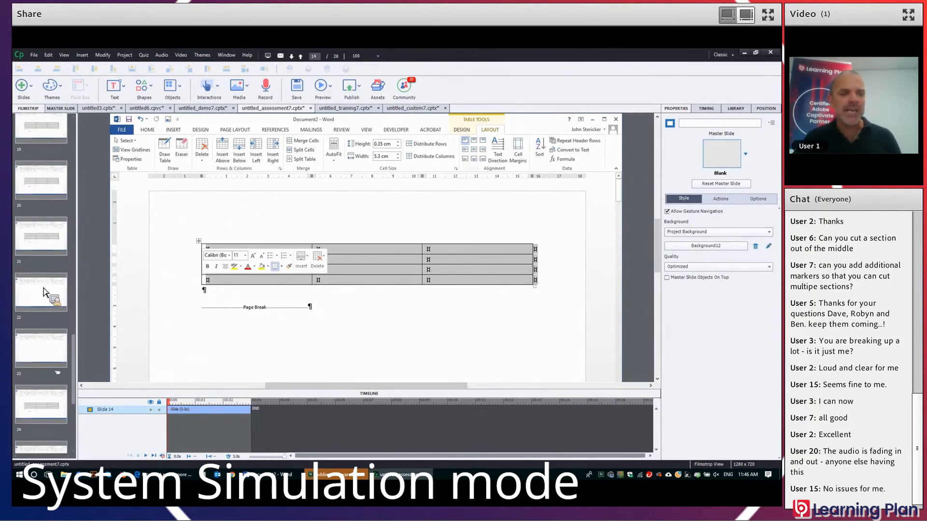
pyautogui.click(44, 292)
pyautogui.click(54, 409)
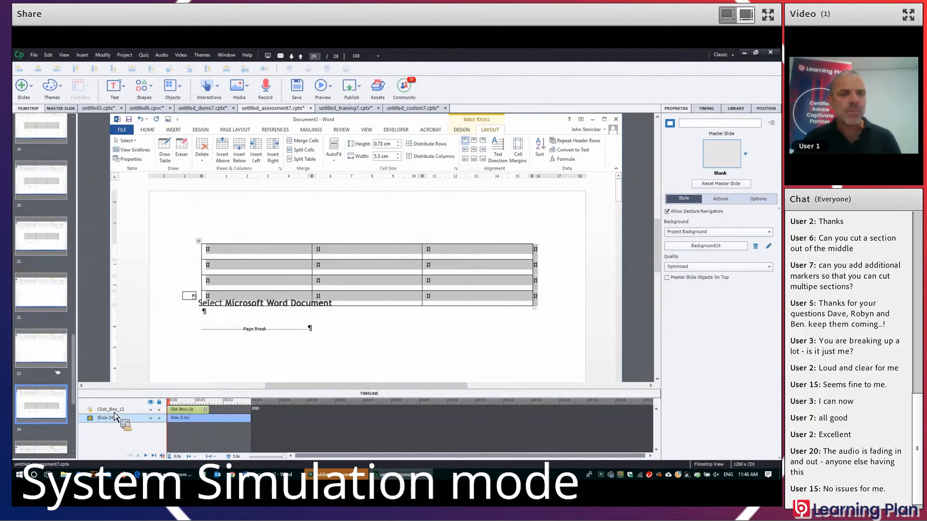
pyautogui.click(190, 410)
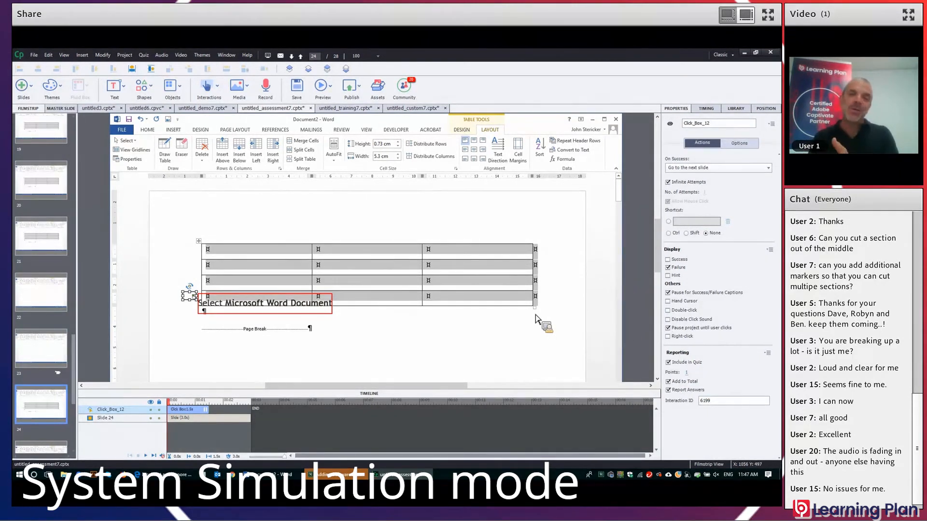
# Step: Examine the click box settings with failure and hint captions on slides 1 and 5 of the untitled_training7 project
pyautogui.click(351, 110)
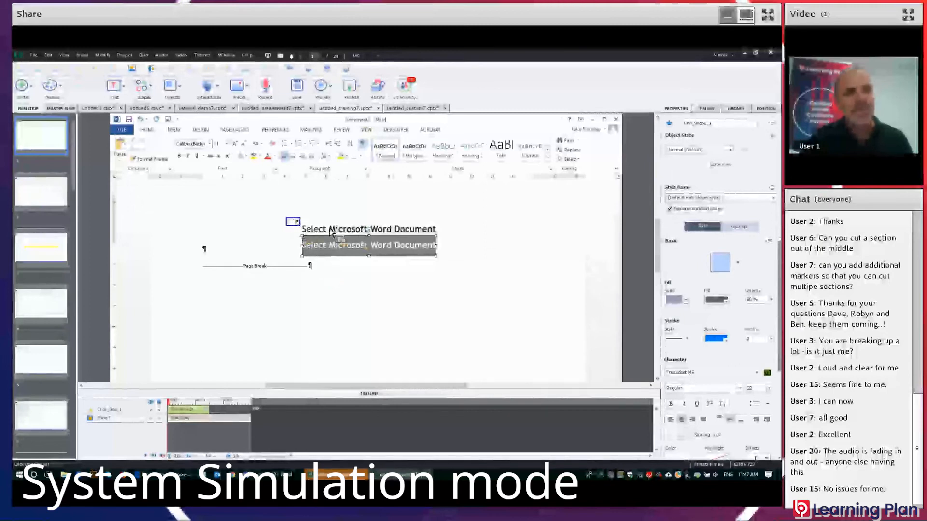
pyautogui.click(294, 223)
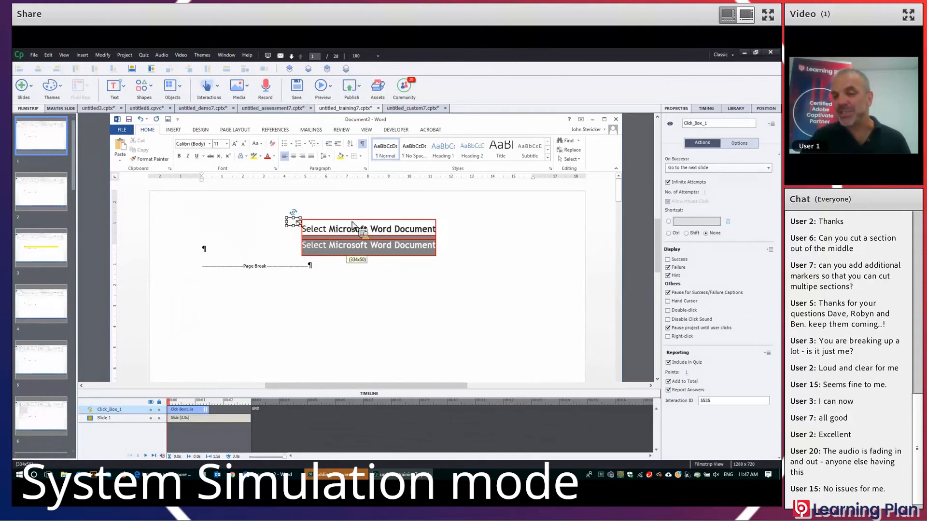
pyautogui.click(30, 363)
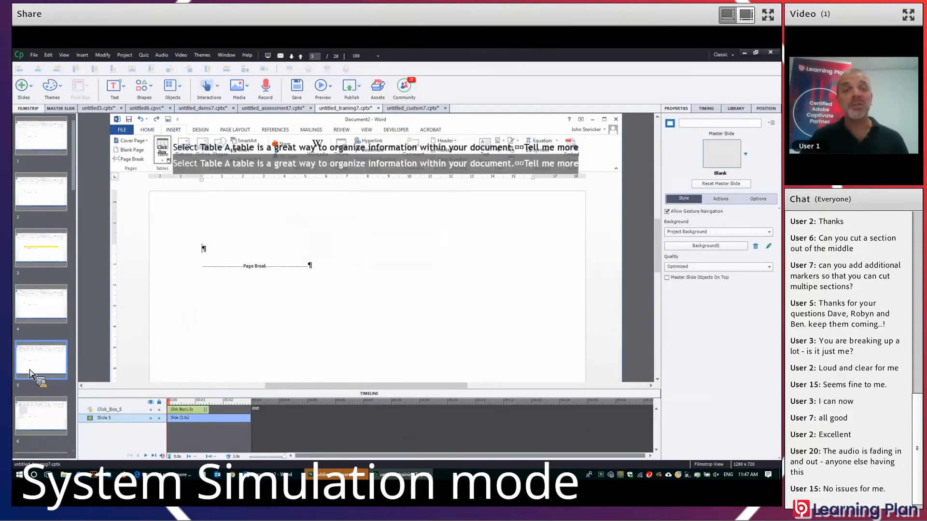
pyautogui.click(169, 156)
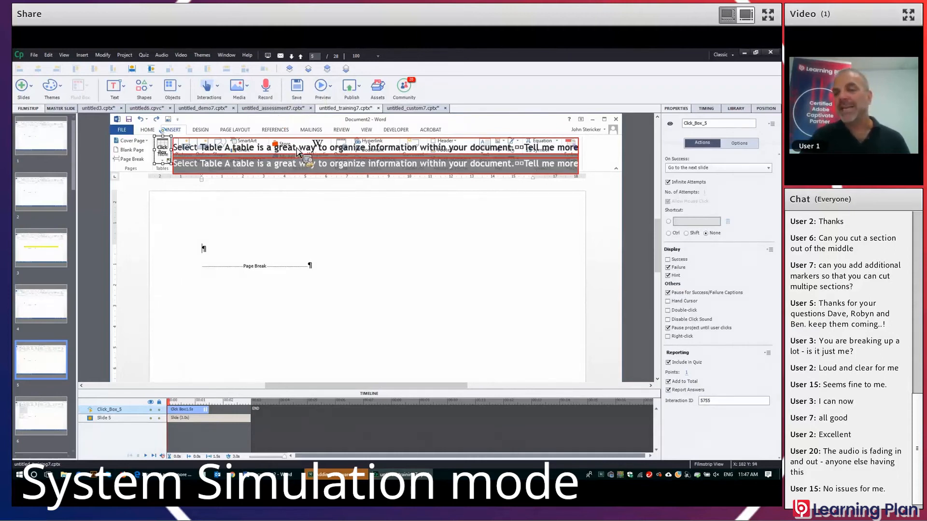
# Step: View slide 4 of the untitled_custom7 project, preview the project as HTML5 in the browser, pause playback and return to the project
pyautogui.click(414, 109)
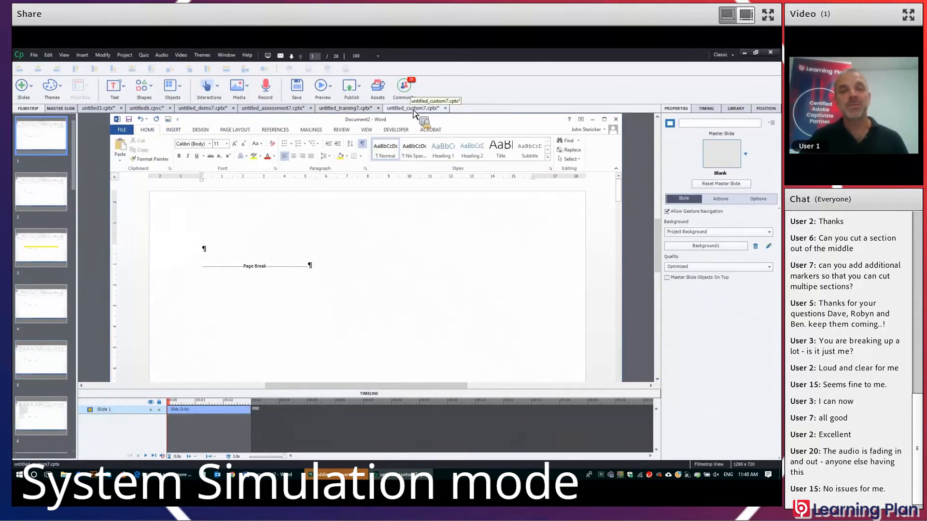
pyautogui.click(58, 304)
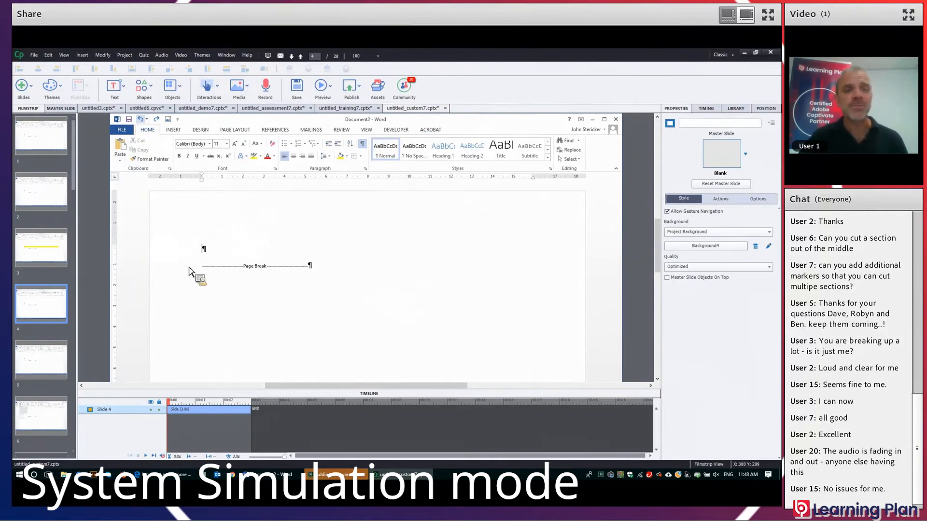
pyautogui.click(323, 87)
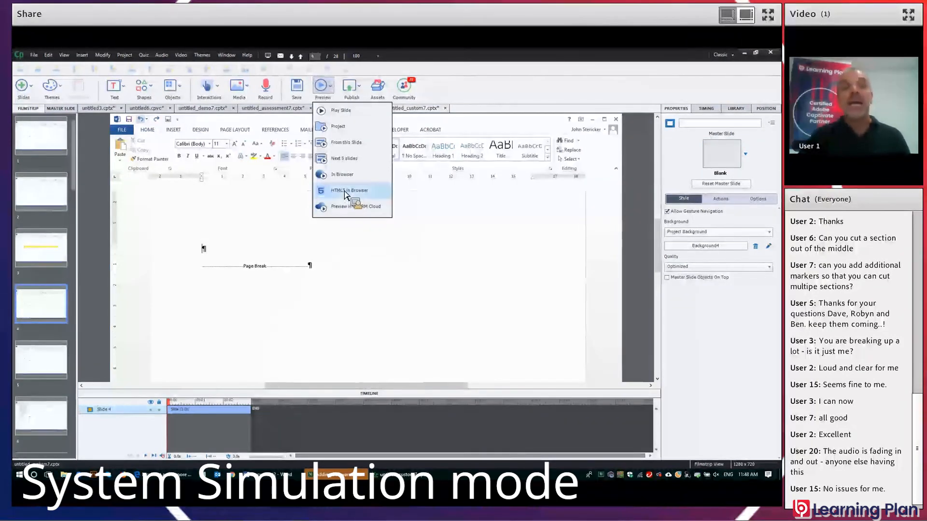
pyautogui.click(346, 191)
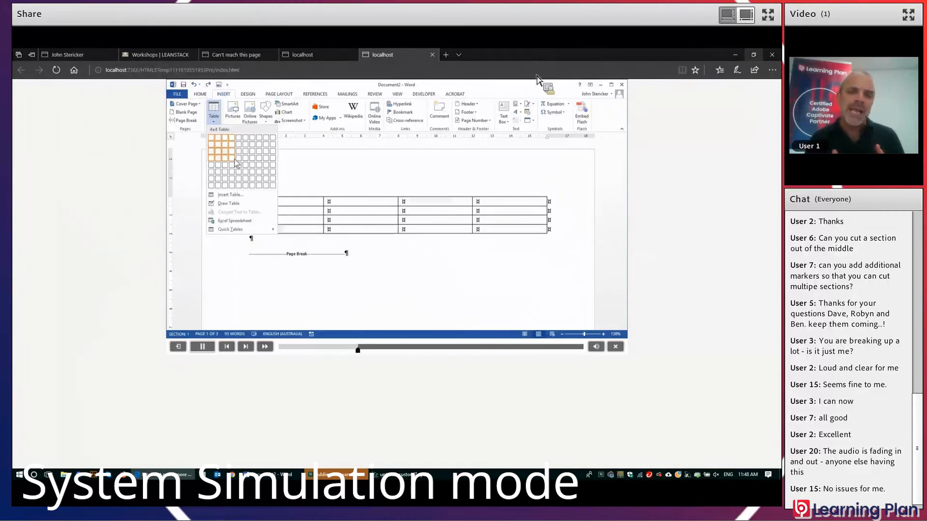
pyautogui.click(202, 347)
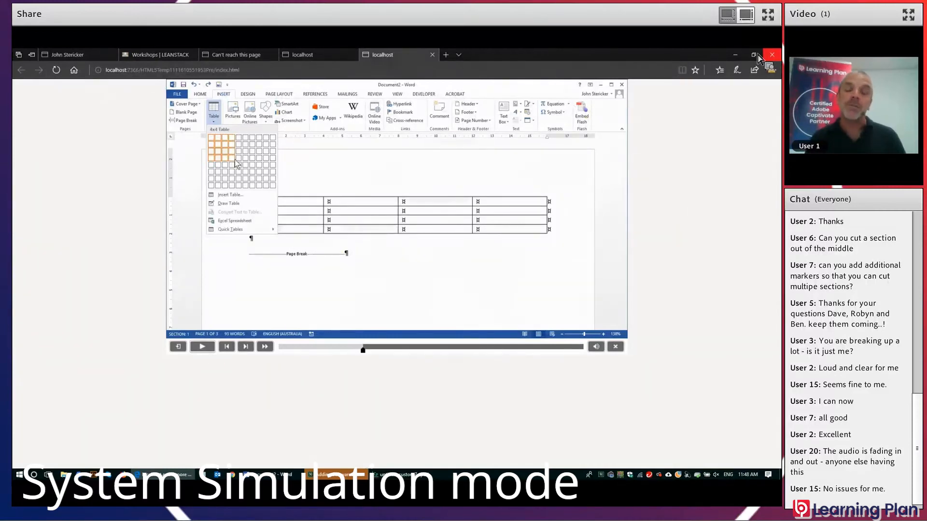
pyautogui.click(735, 56)
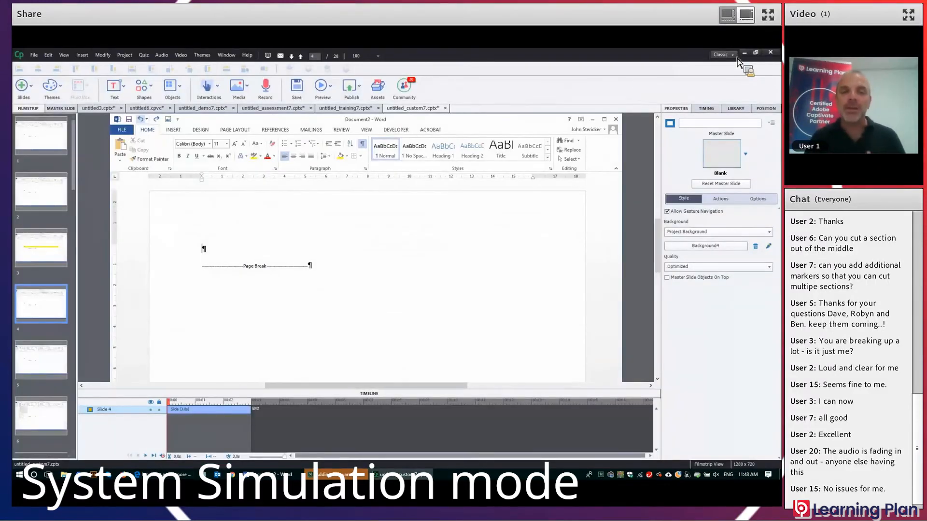
pyautogui.click(445, 108)
pyautogui.click(442, 274)
# Step: Delete the first three slides of the untitled_demo7 project so that it starts with the Insert tab slide
pyautogui.click(209, 110)
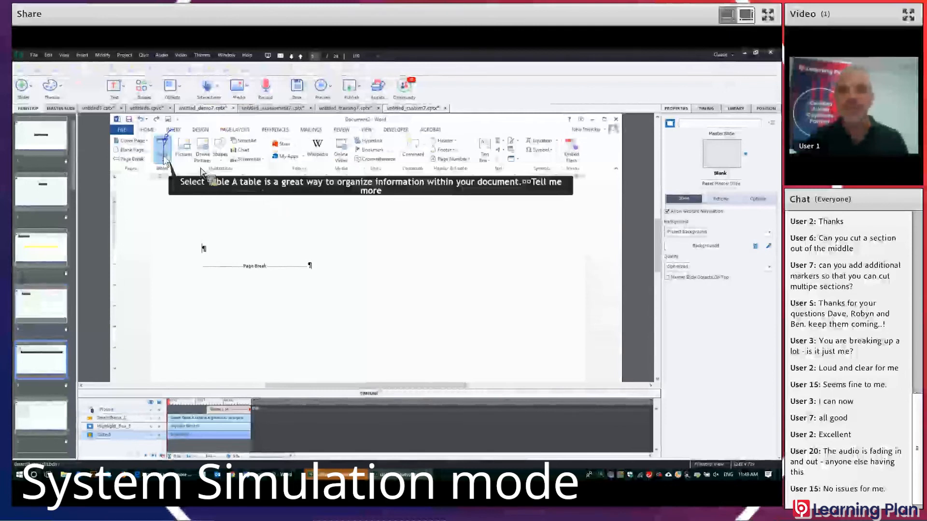
pyautogui.click(54, 143)
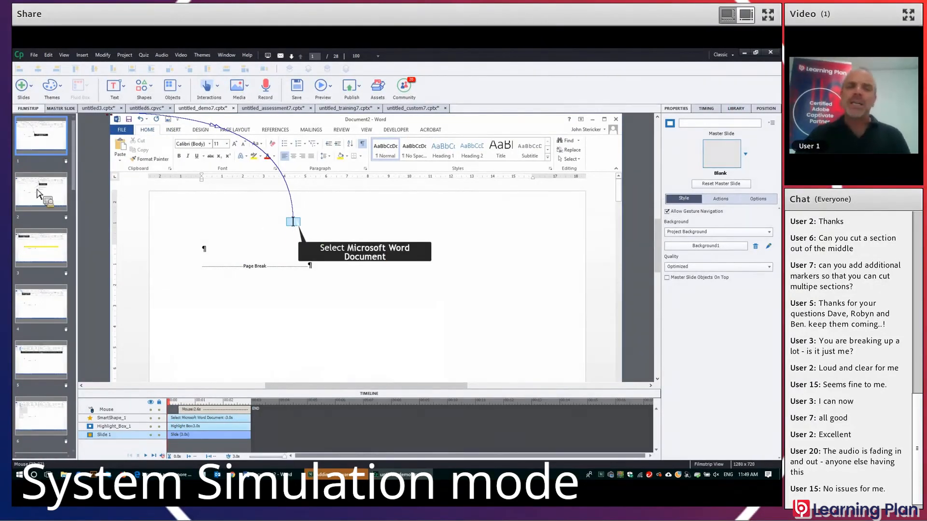
pyautogui.click(50, 199)
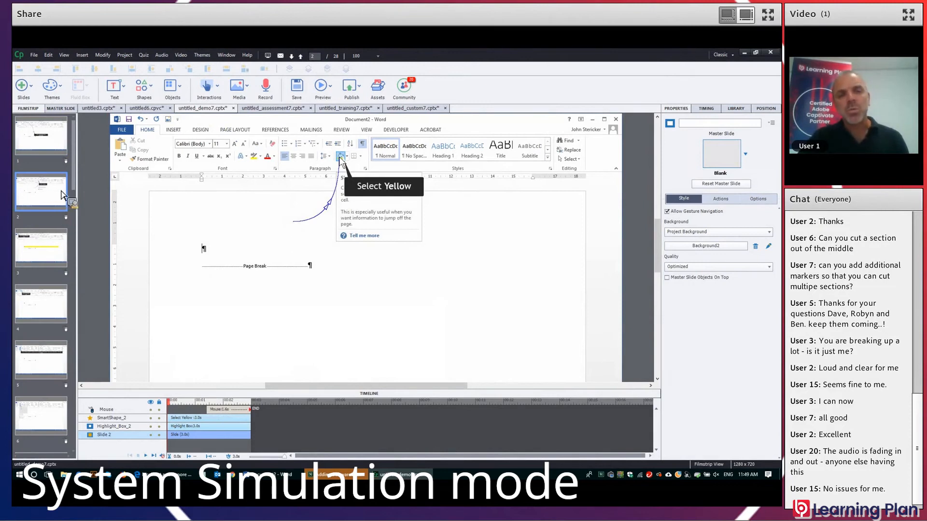
pyautogui.click(45, 145)
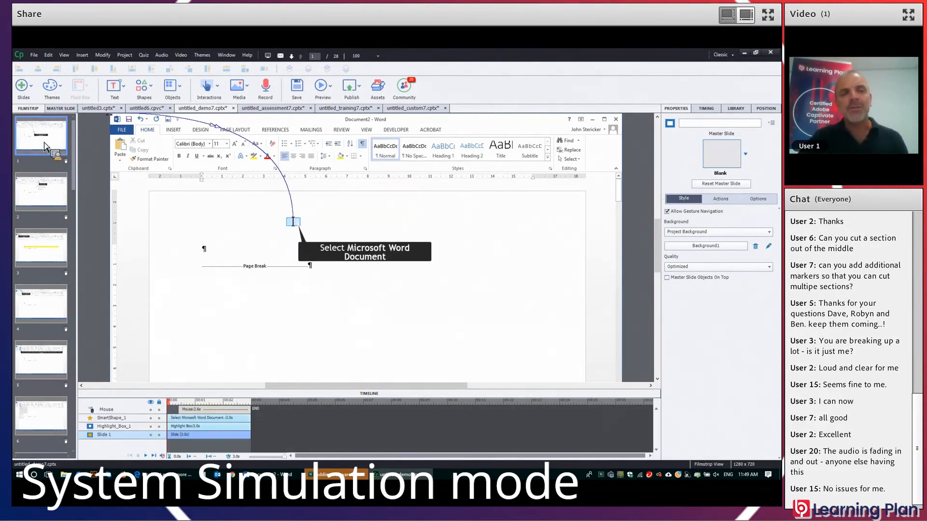
pyautogui.press('Delete')
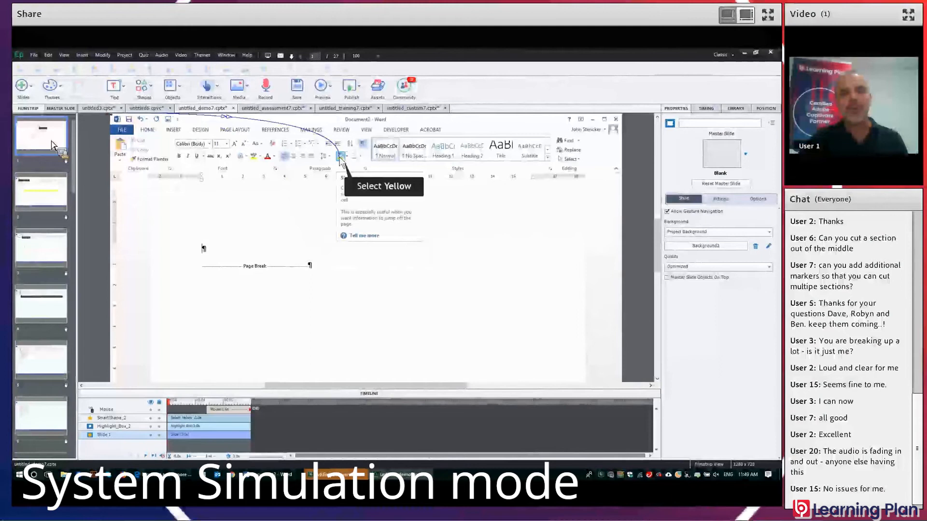
pyautogui.press('Delete')
pyautogui.press('Delete')
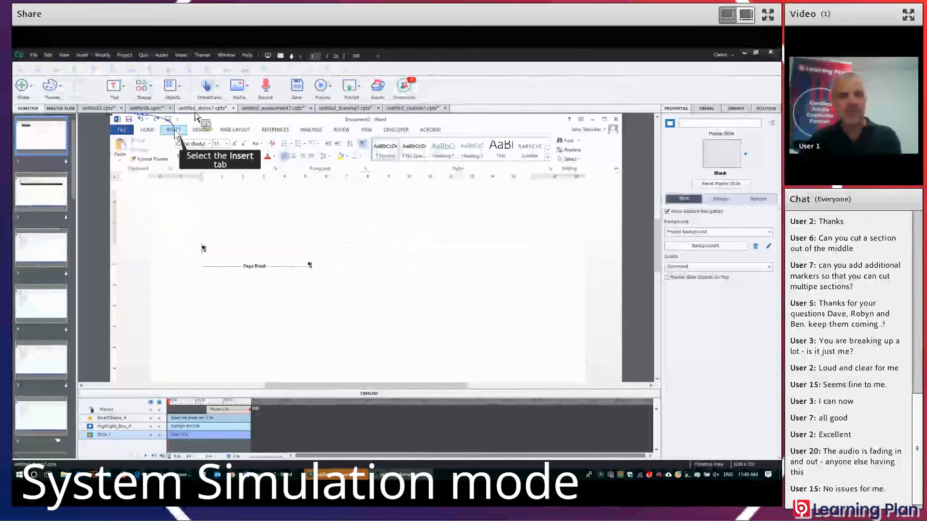
# Step: Widen and reposition the "Select the Insert tab" callout on slide 1 and fill it with dark red
pyautogui.click(263, 173)
pyautogui.moveTo(264, 175)
pyautogui.mouseDown()
pyautogui.moveTo(296, 182)
pyautogui.moveTo(261, 159)
pyautogui.mouseUp()
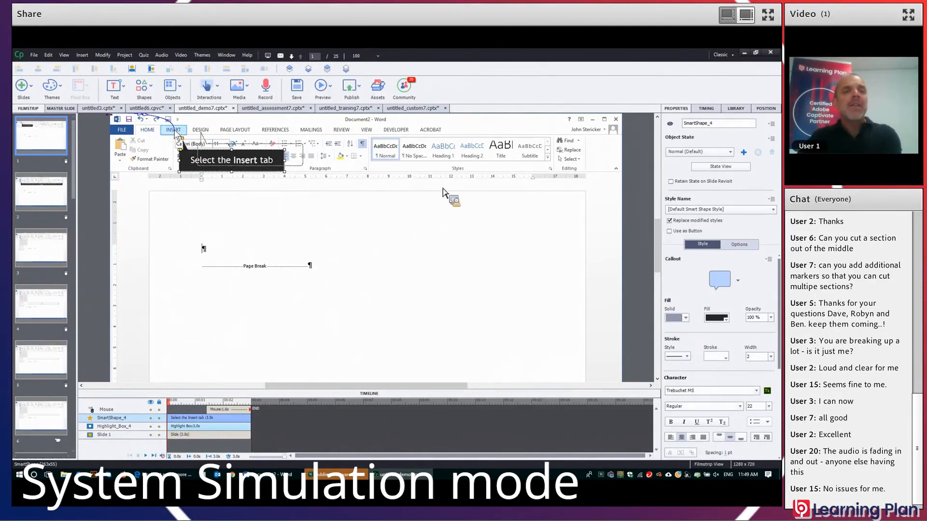
pyautogui.click(725, 319)
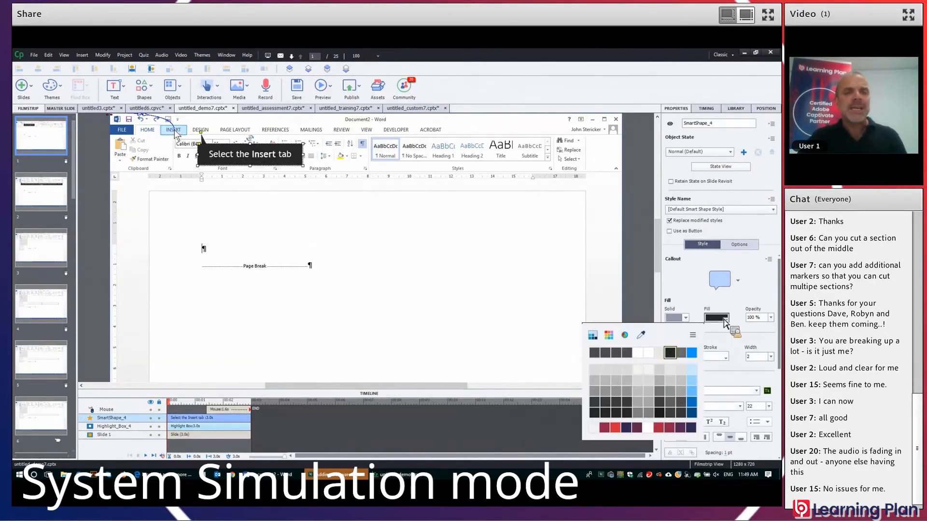
pyautogui.click(672, 429)
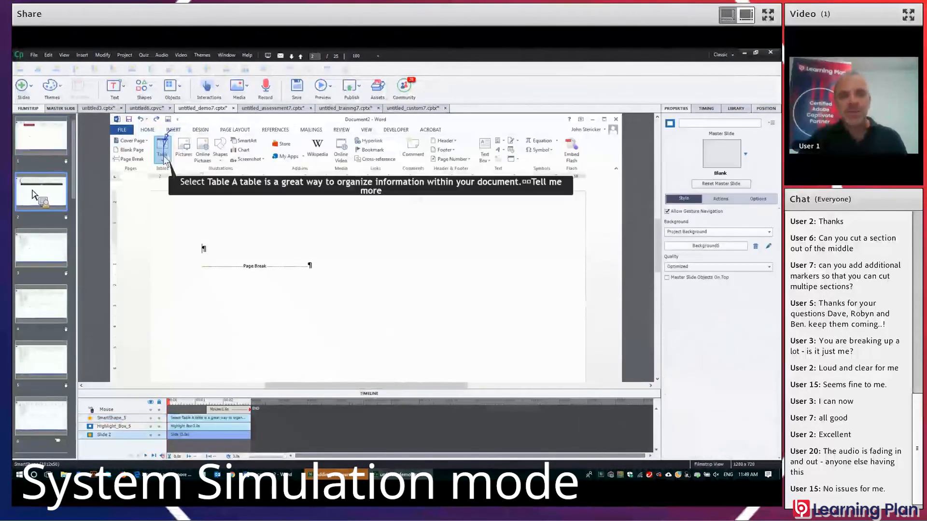
# Step: Save the Insert tab callout's formatting changes to the existing Default Smart Shape Style, accepting replacement of overridden styles
pyautogui.click(324, 176)
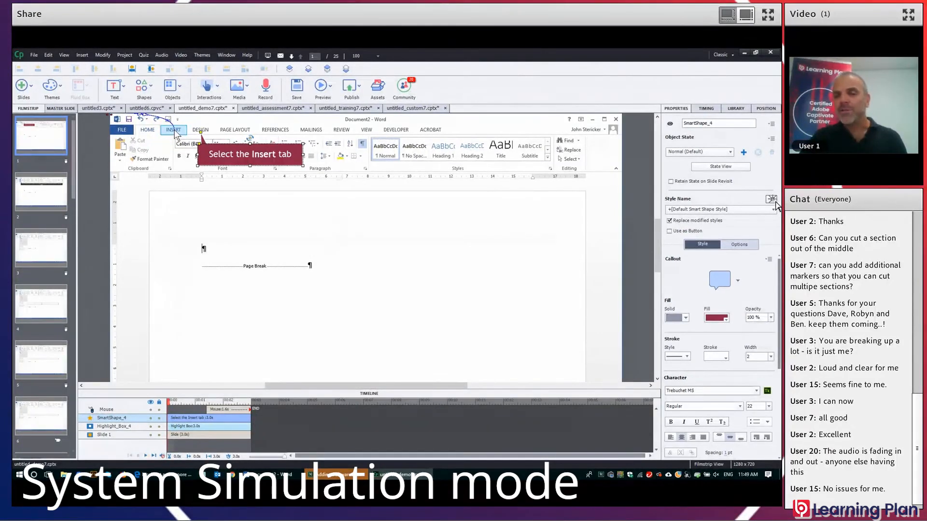
pyautogui.click(772, 200)
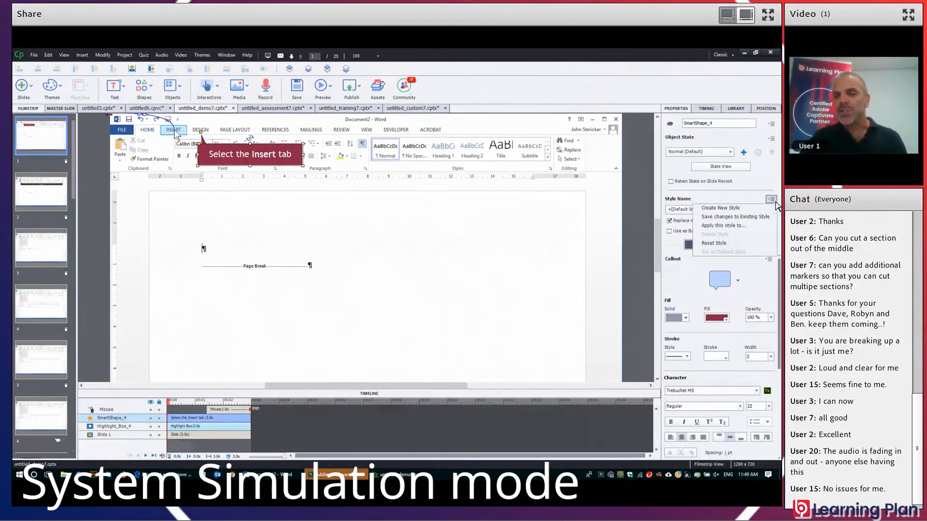
pyautogui.click(730, 218)
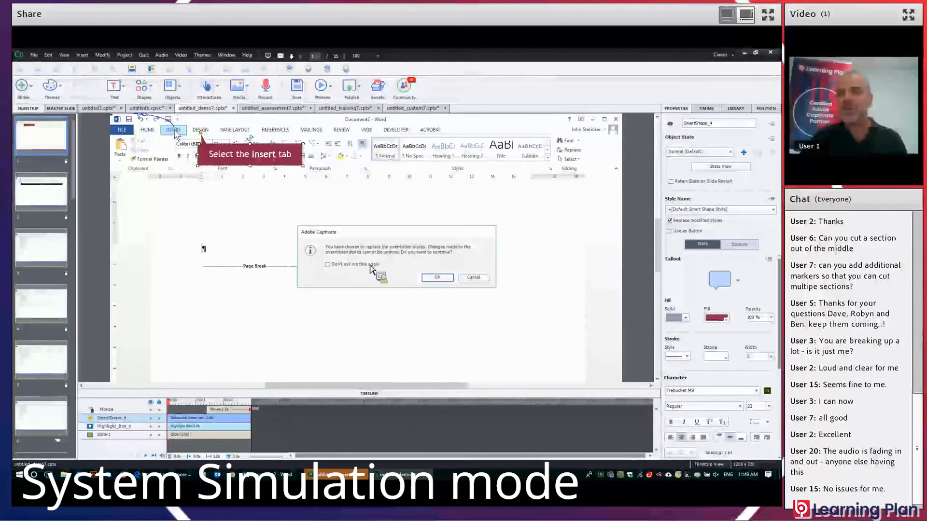
pyautogui.click(438, 278)
# Step: Check the restyled callouts on the other slides, and widen the "Click the Distribute Rows button" callout on slide 13 and adjust its pointer
pyautogui.click(46, 195)
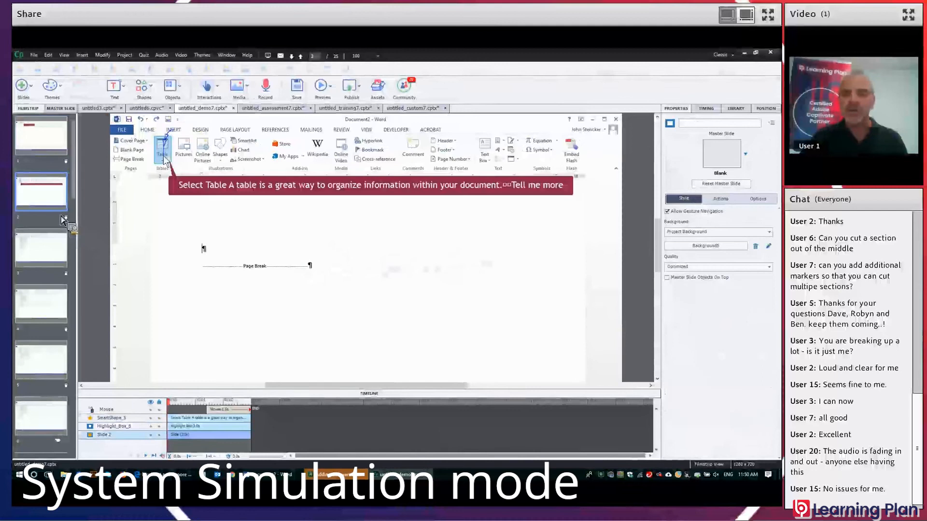
pyautogui.click(45, 239)
pyautogui.click(32, 302)
pyautogui.scroll(-4, 46, 373)
pyautogui.scroll(-5, 45, 378)
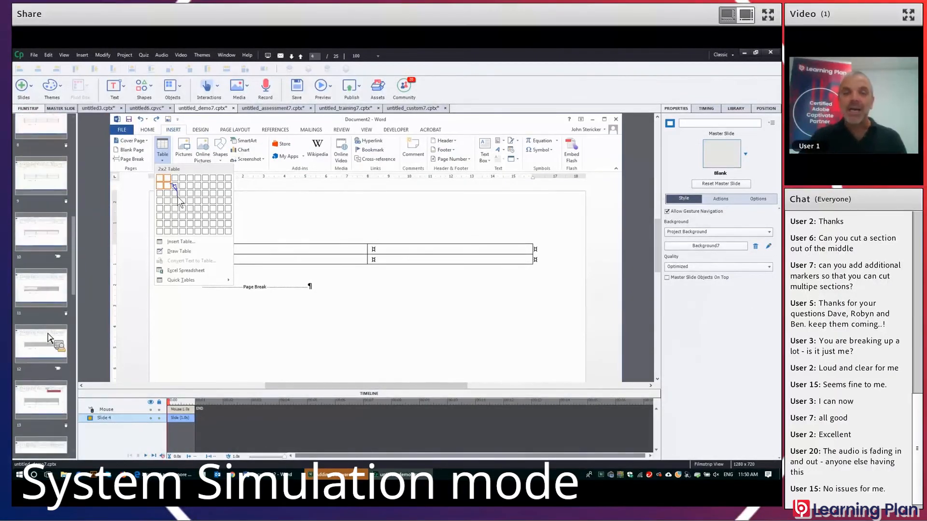
pyautogui.click(53, 395)
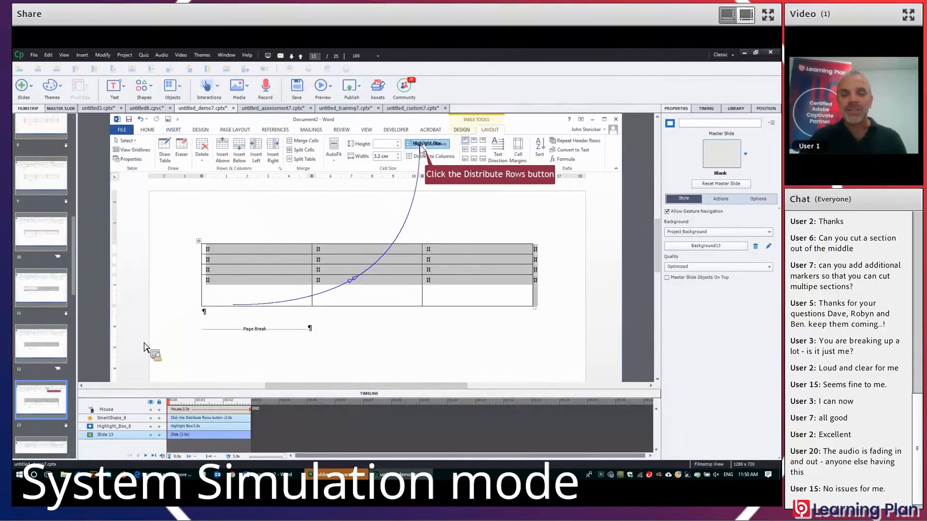
pyautogui.click(446, 181)
pyautogui.moveTo(412, 190); pyautogui.dragTo(414, 155)
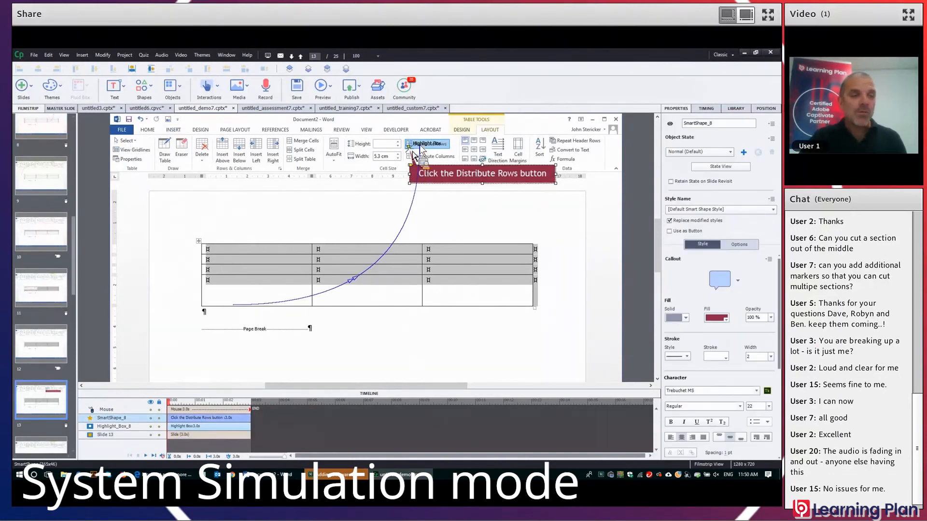
# Step: Return to slide 1 and save the demo project as Demo
pyautogui.scroll(10, 78, 279)
pyautogui.click(44, 148)
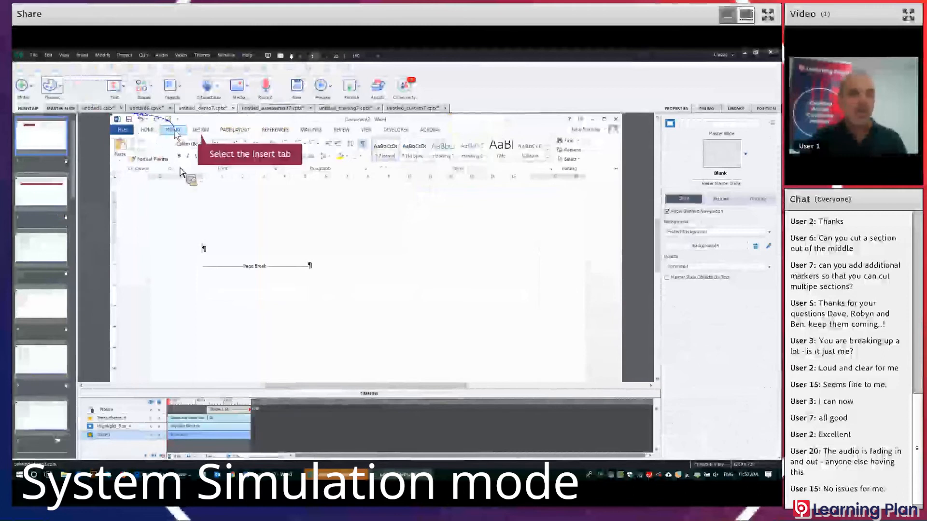
pyautogui.hotkey('ctrl', 's')
pyautogui.write('Demo')
pyautogui.press('Return')
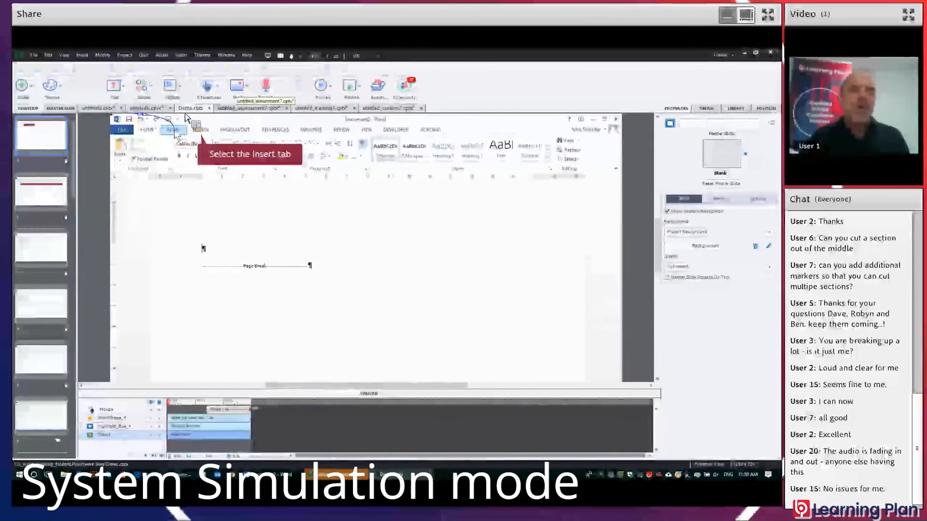
# Step: Look through the slides of the untitled assessment project, and save a copy of the Demo project as Assessment in the Software Sims folder
pyautogui.click(255, 109)
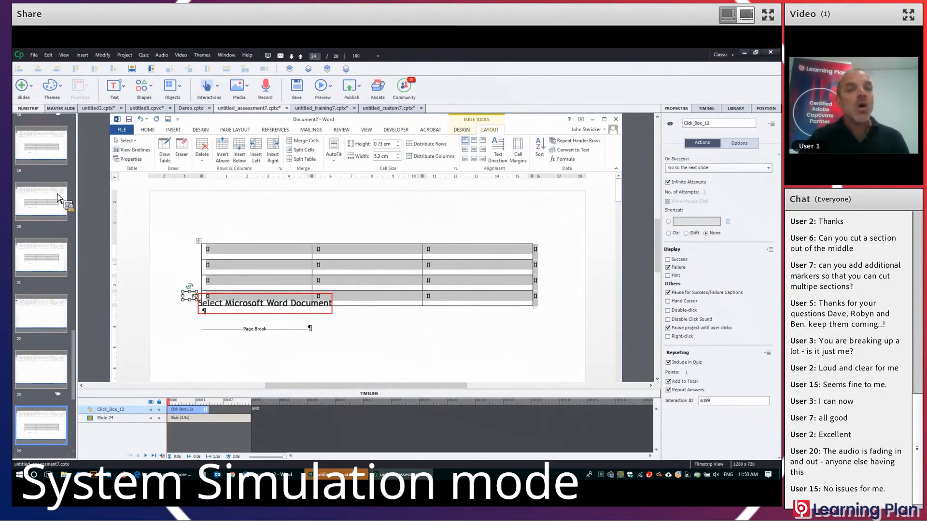
pyautogui.scroll(5, 57, 198)
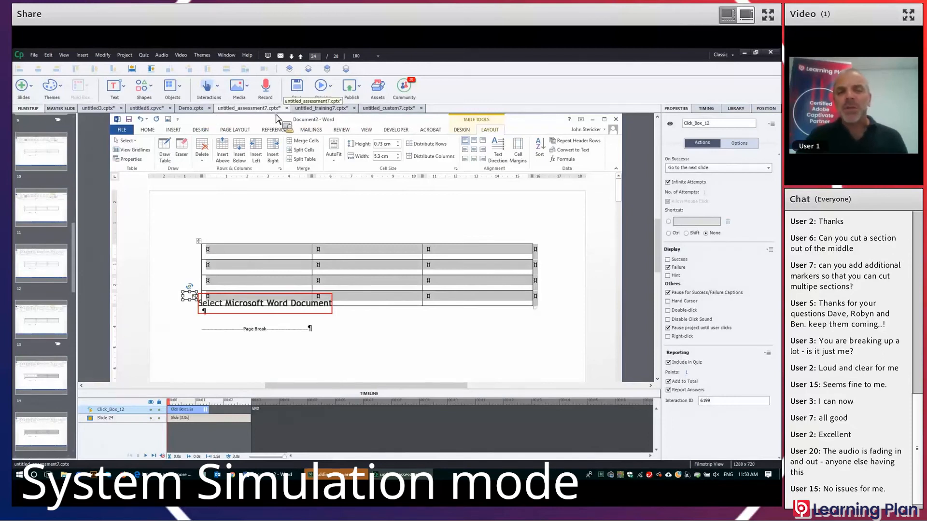
pyautogui.click(197, 112)
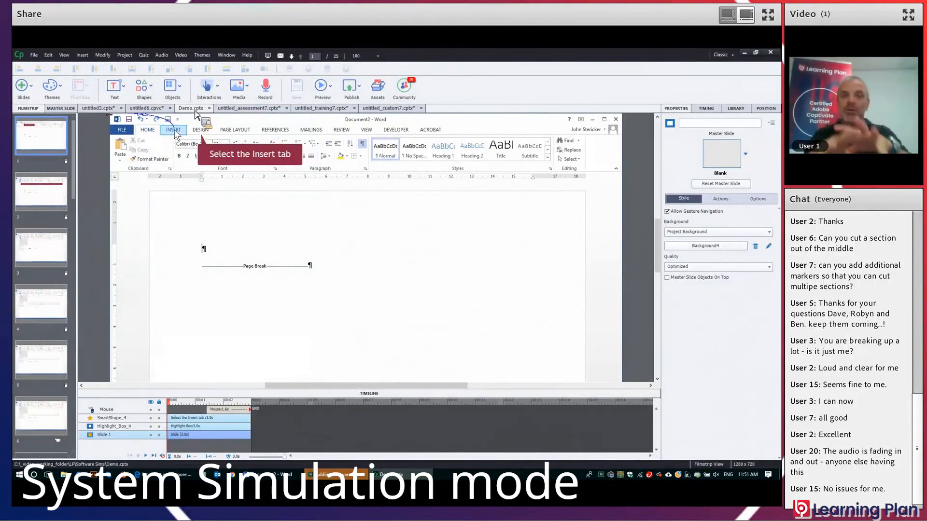
pyautogui.click(34, 55)
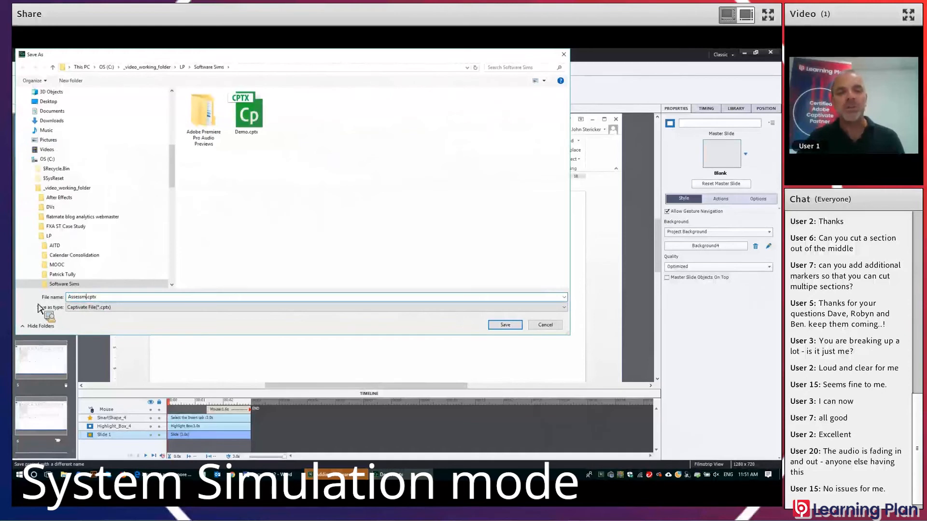
pyautogui.press('Return')
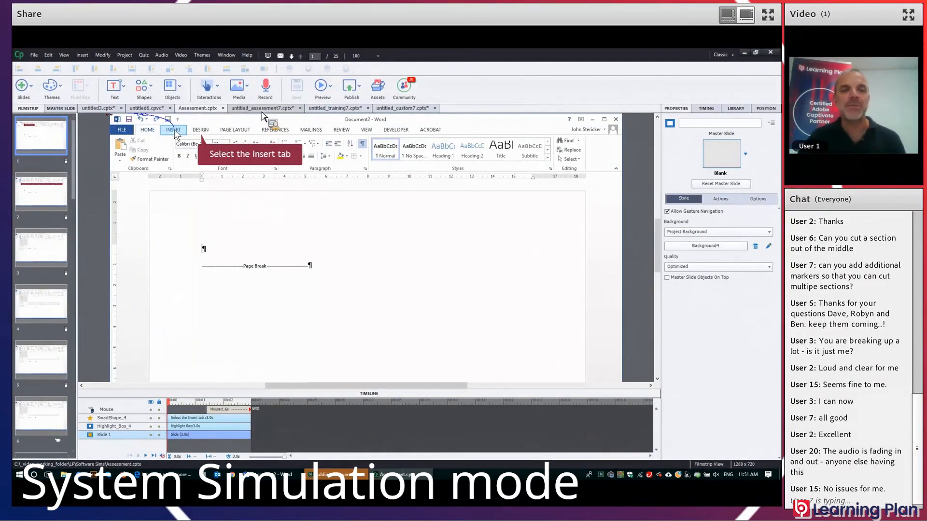
# Step: Close the untitled assessment, custom and training projects without saving their changes
pyautogui.click(288, 109)
pyautogui.click(300, 109)
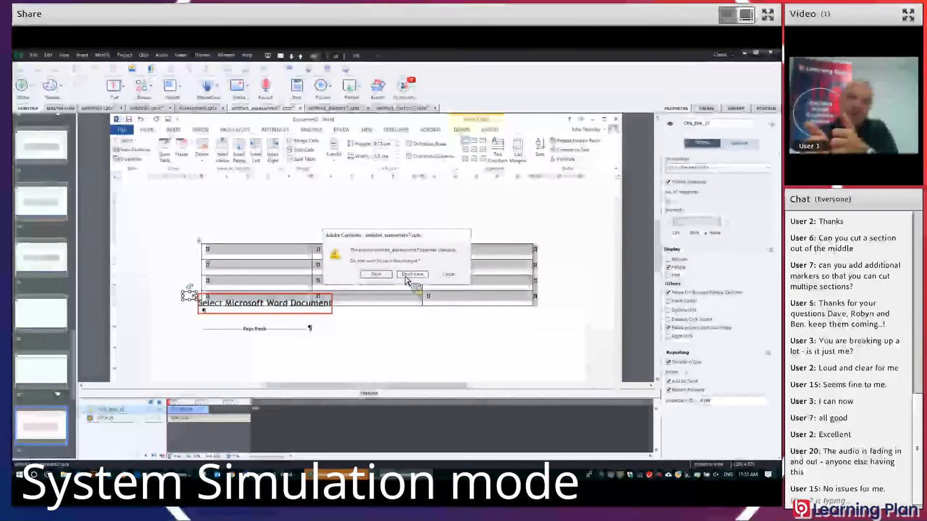
pyautogui.click(413, 274)
pyautogui.click(358, 109)
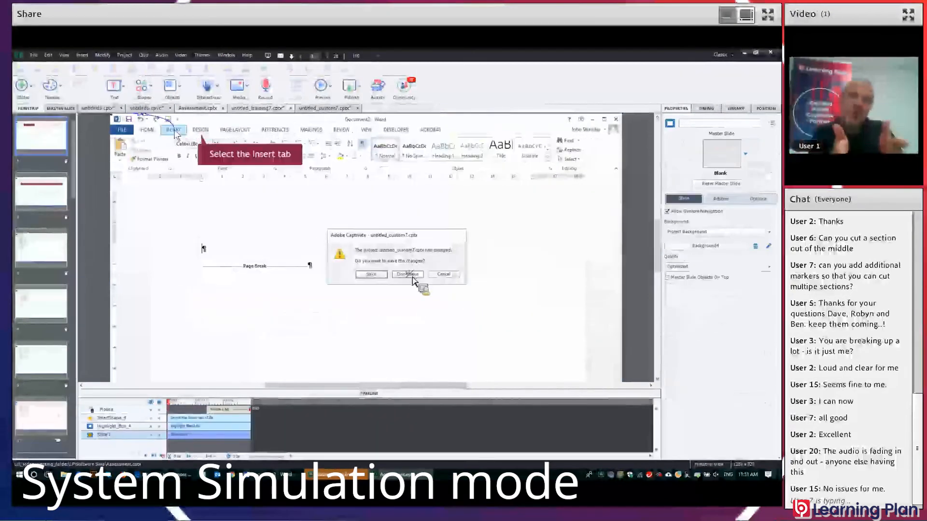
pyautogui.click(409, 274)
pyautogui.click(291, 108)
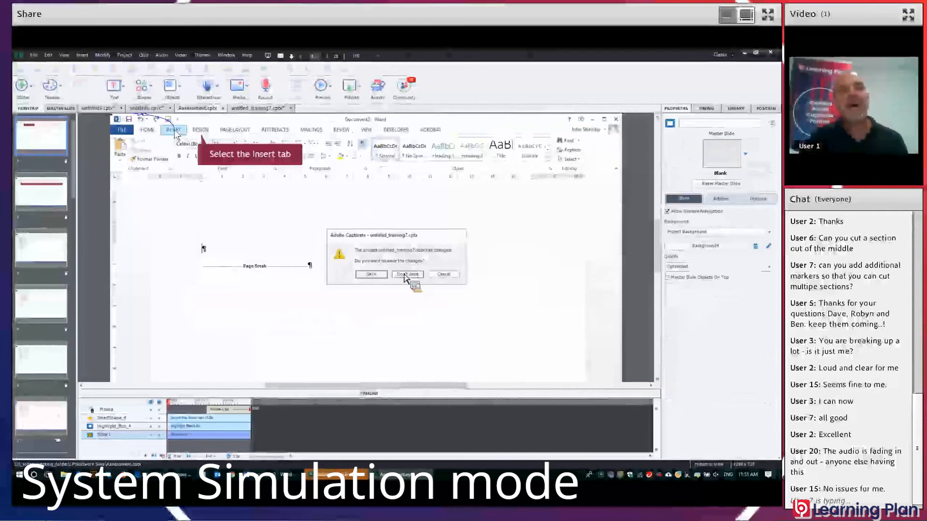
pyautogui.click(409, 275)
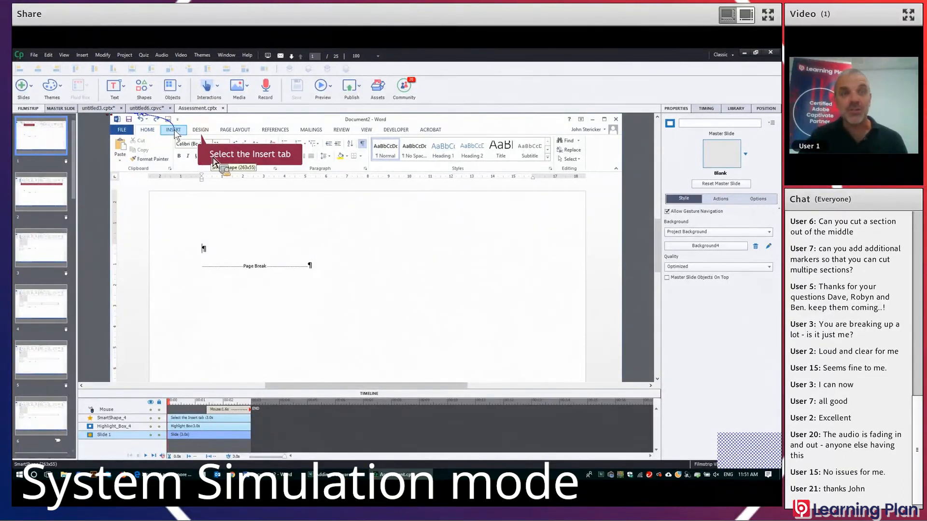
# Step: Select the highlight box over the Insert tab on slide 1, and preview the Assessment project as HTML5 in the browser
pyautogui.click(169, 135)
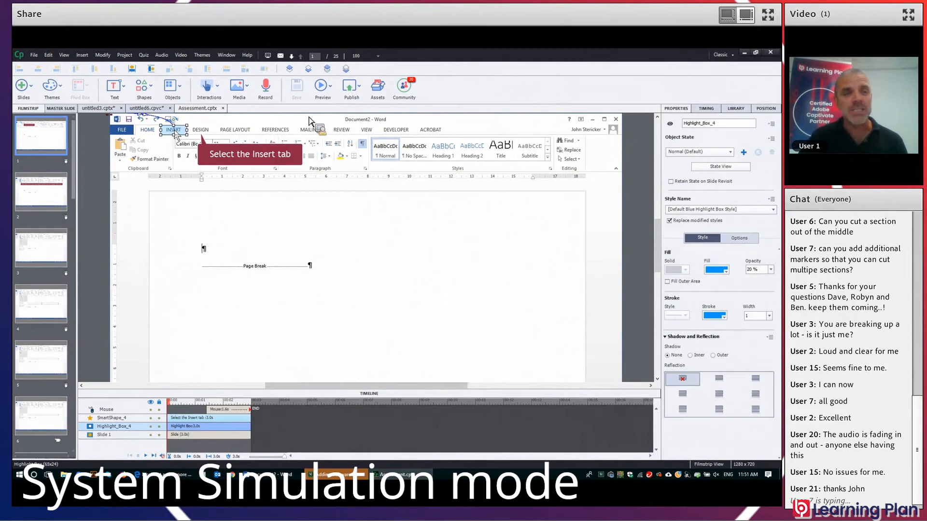
pyautogui.click(325, 87)
pyautogui.click(345, 196)
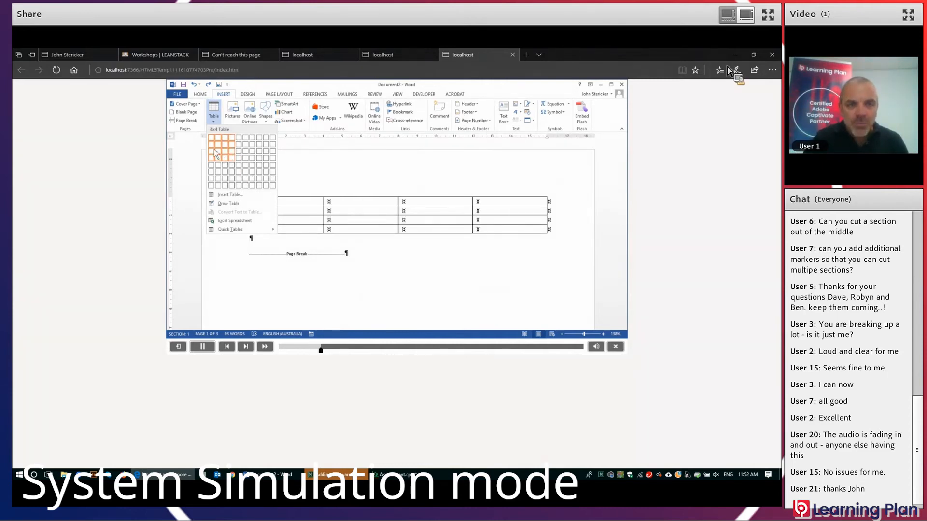
pyautogui.click(736, 55)
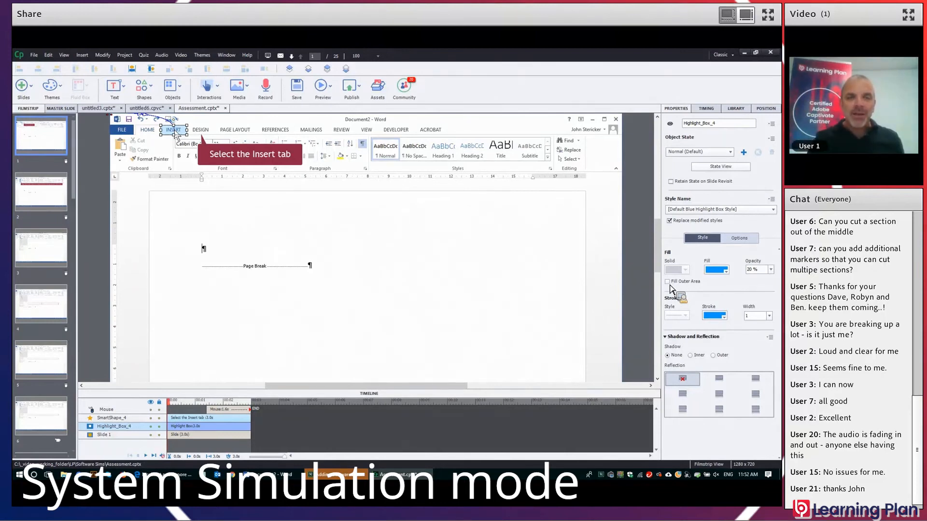
# Step: Set the Insert tab highlight box to fill its outer area with white at 50% opacity
pyautogui.click(717, 270)
pyautogui.click(651, 303)
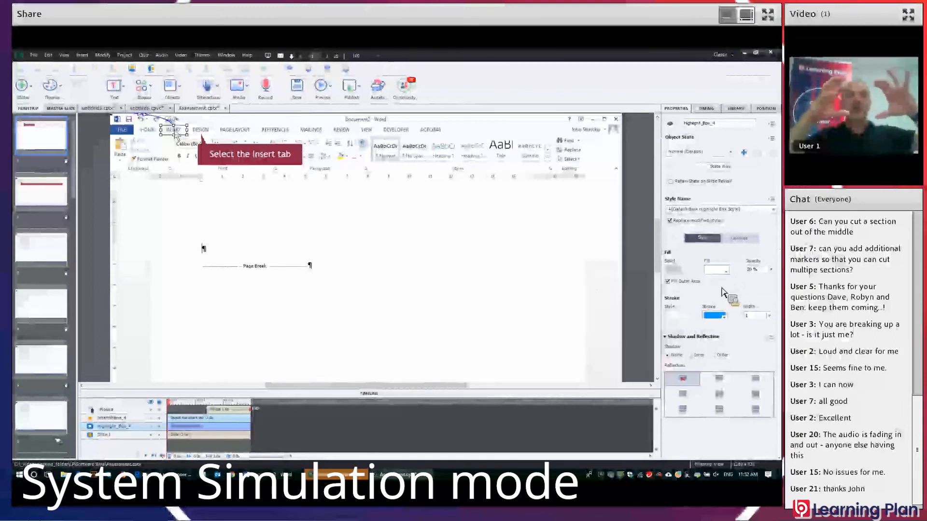
pyautogui.click(772, 271)
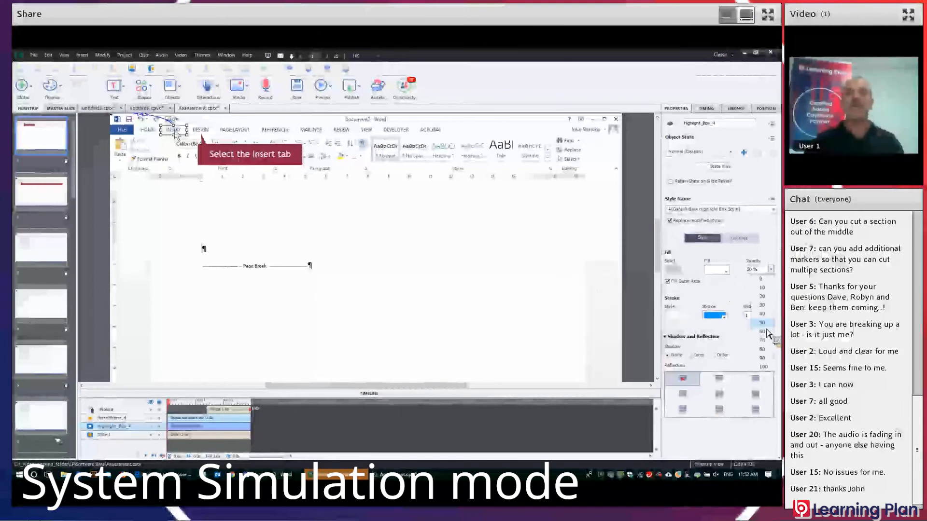
pyautogui.click(763, 323)
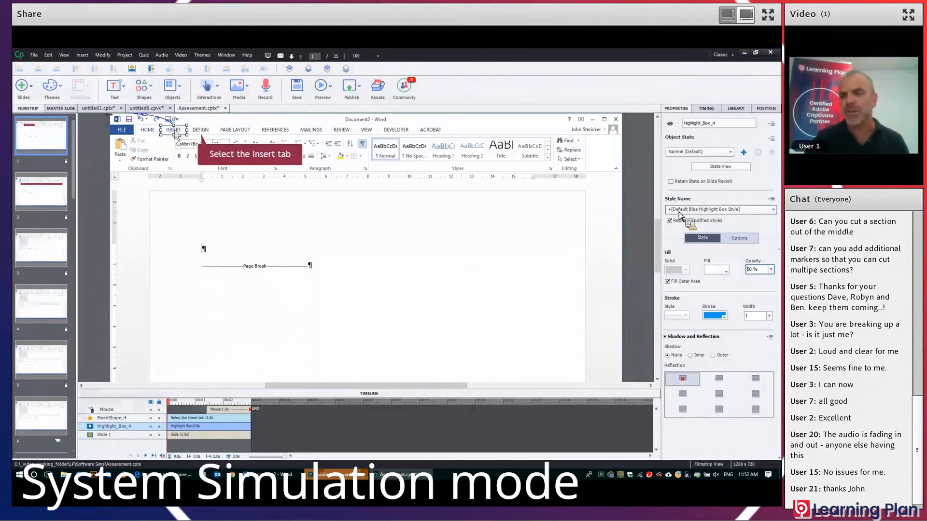
# Step: Save the highlight box formatting to the existing Default Blue Highlight Box Style, accepting replacement of overridden styles
pyautogui.click(772, 199)
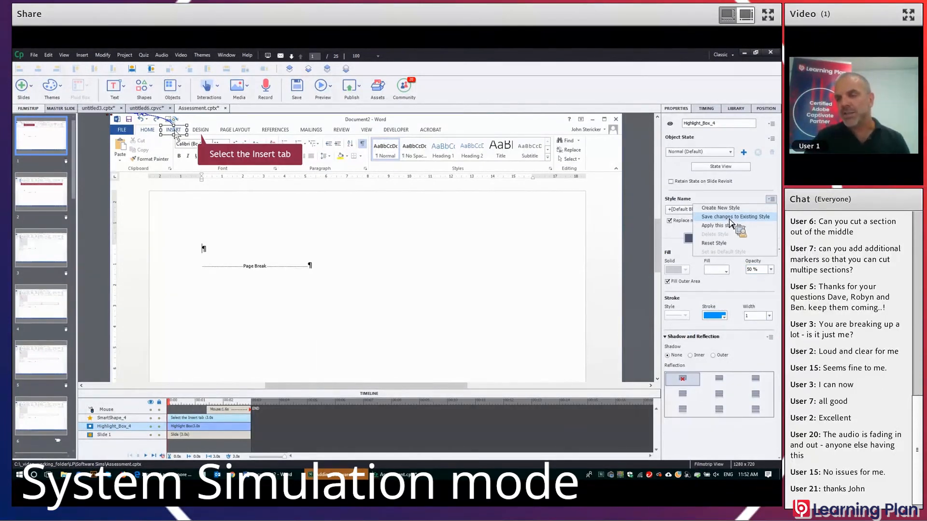
pyautogui.click(729, 218)
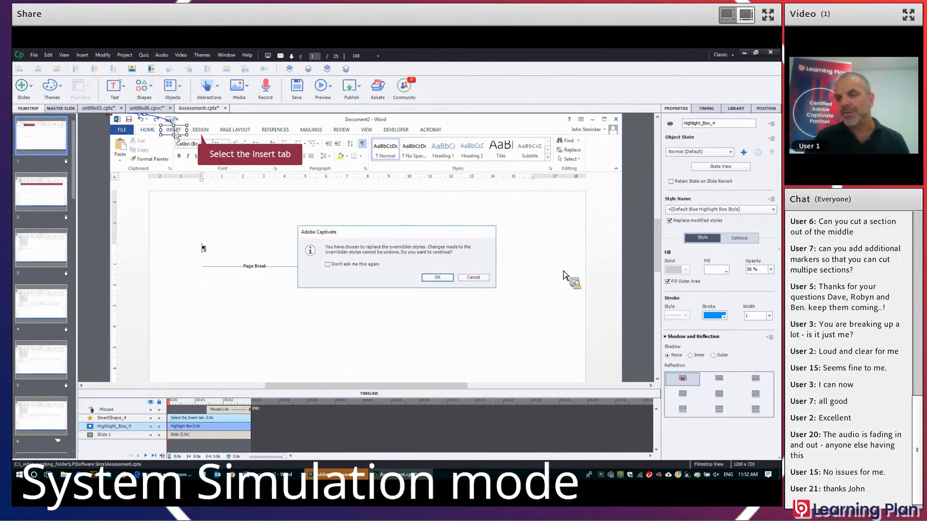
pyautogui.click(448, 279)
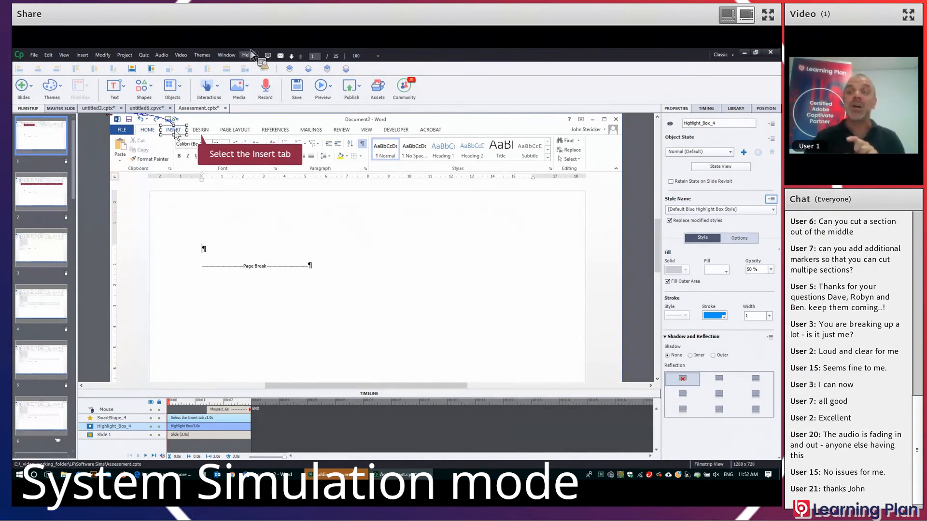
# Step: Preview the restyled highlight boxes as HTML5 in the browser, pause the playback and return to Captivate
pyautogui.click(331, 86)
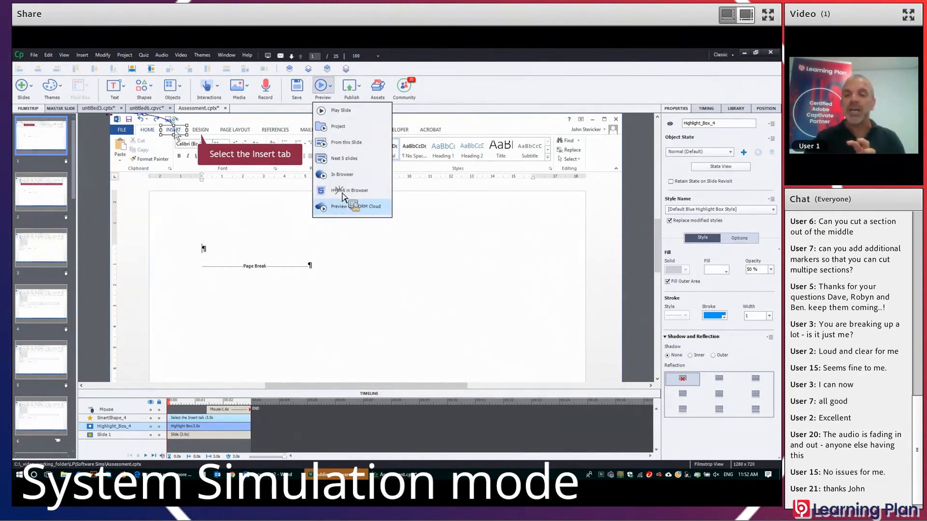
pyautogui.click(342, 198)
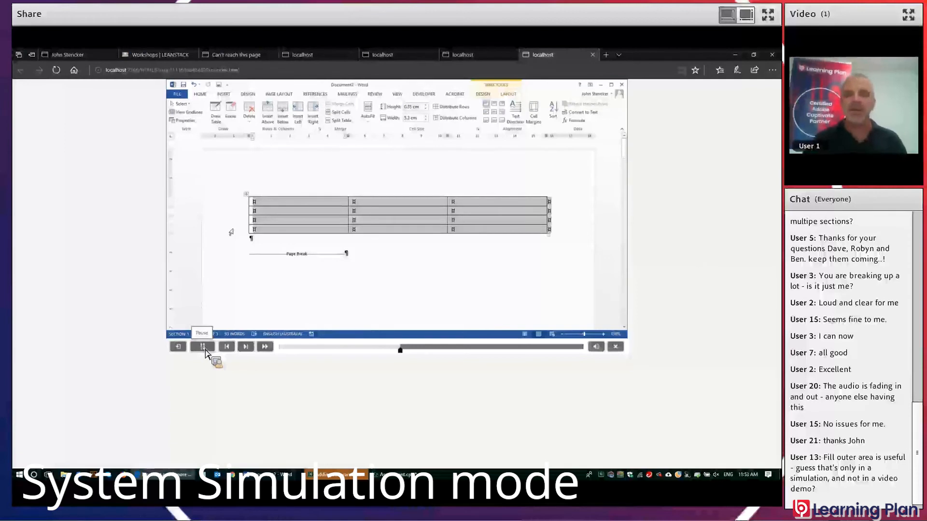
pyautogui.click(205, 352)
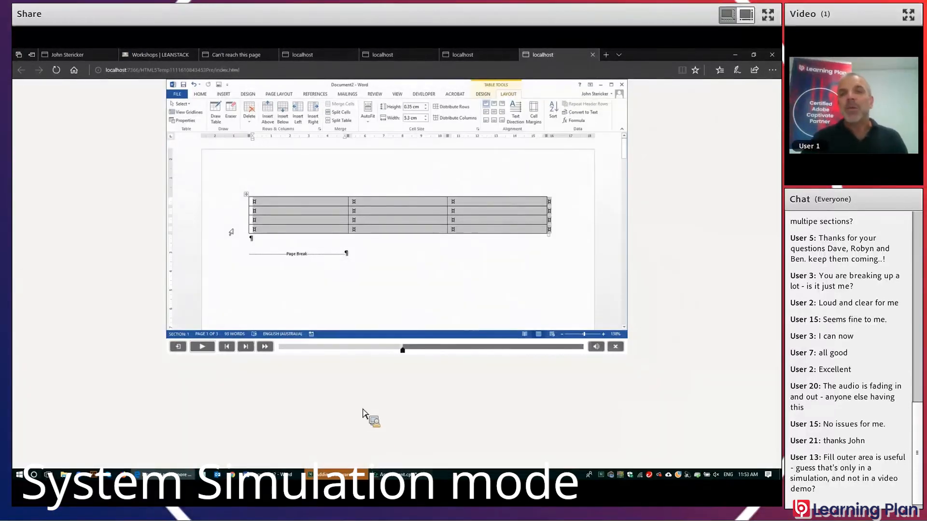
pyautogui.click(396, 475)
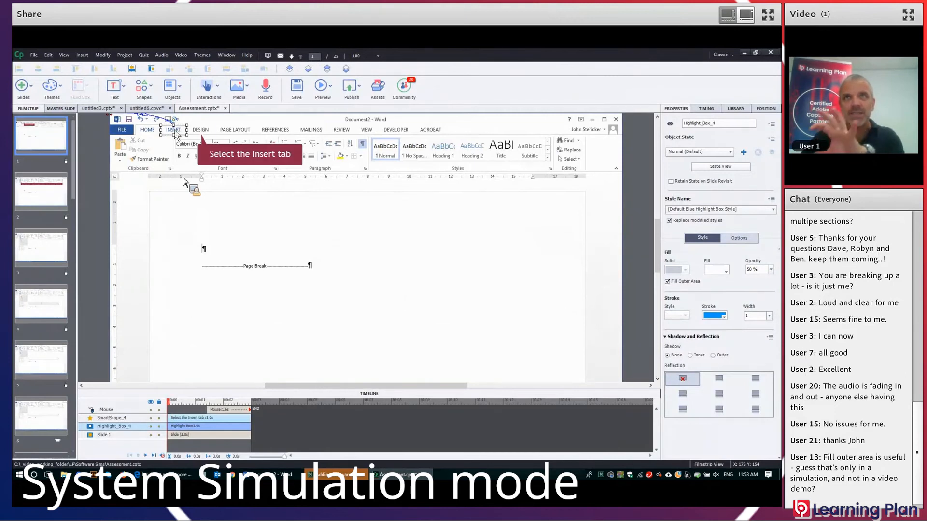
# Step: Examine the options for publishing the project as Video, including the available levels, and leave without publishing
pyautogui.click(34, 55)
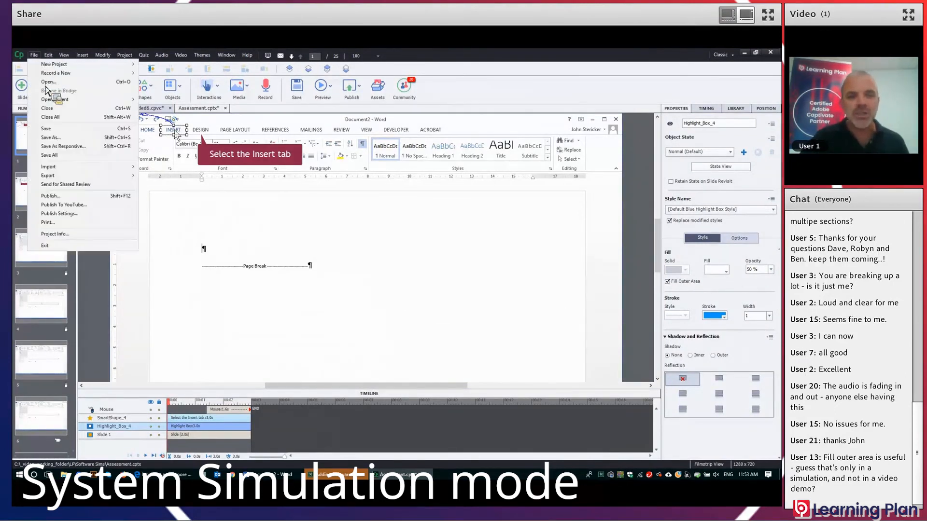
pyautogui.click(76, 197)
pyautogui.click(352, 203)
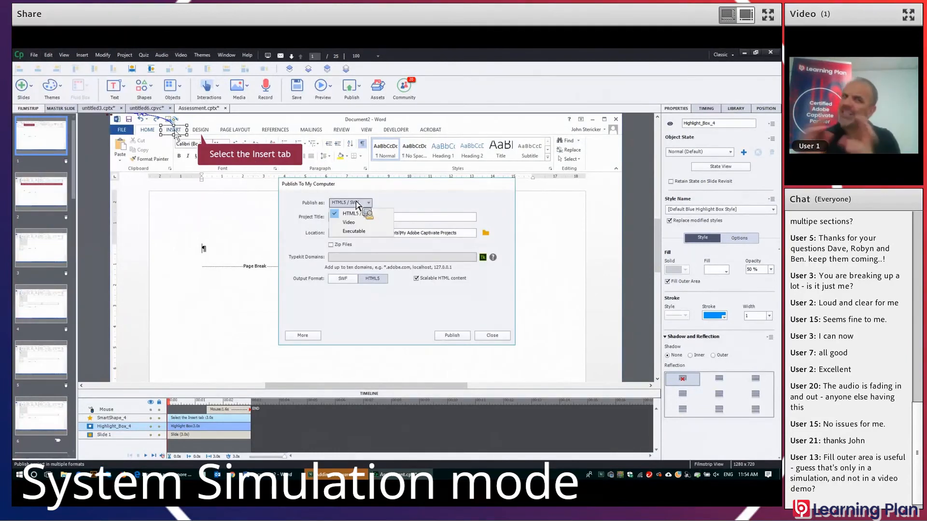
pyautogui.click(354, 224)
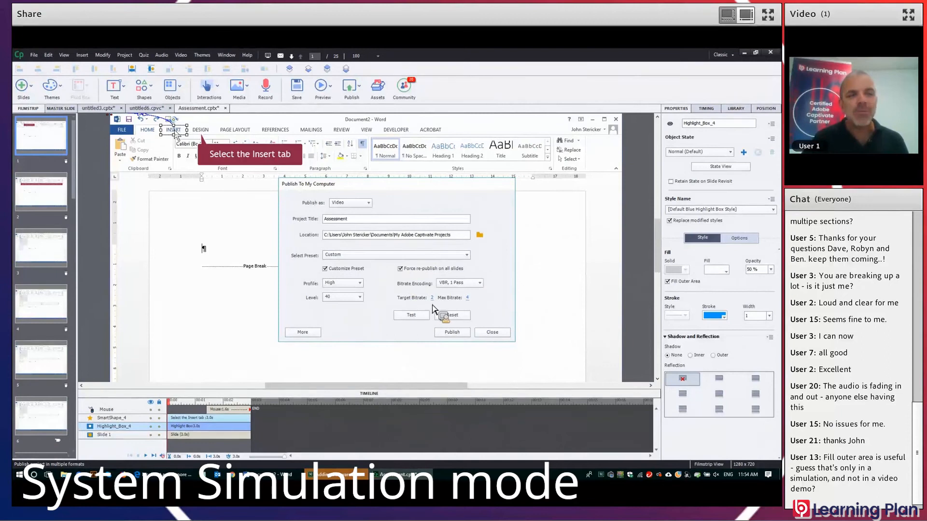
pyautogui.click(360, 298)
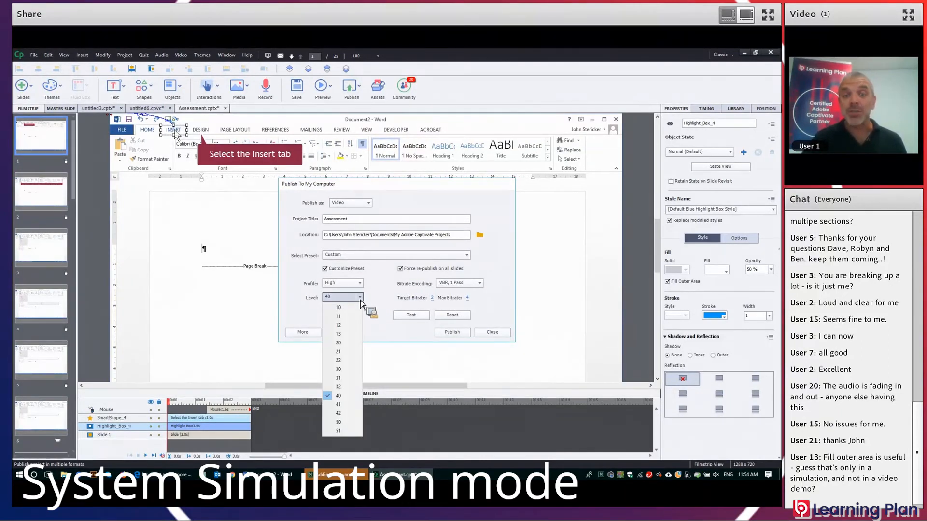
pyautogui.click(493, 333)
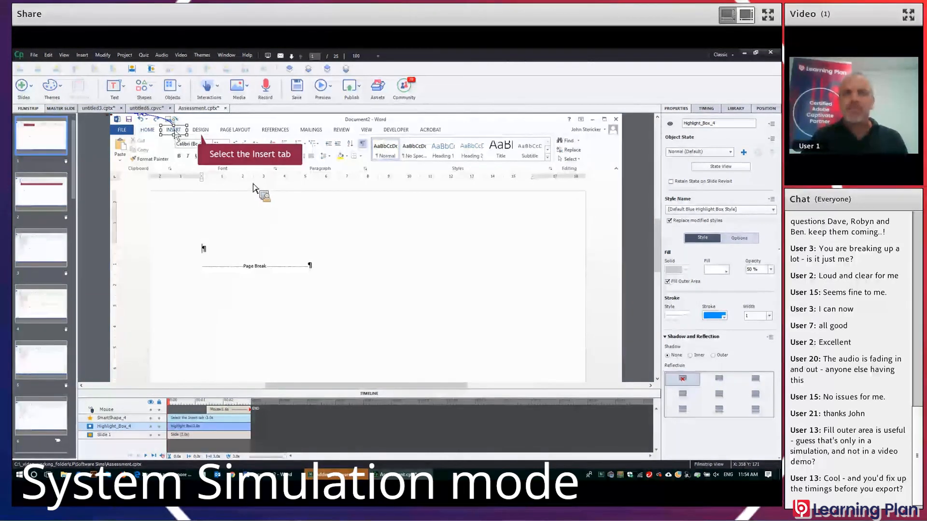
# Step: Try extending slide 2's duration to about 3.7 seconds on the timeline, and shorten it back to 3 seconds
pyautogui.scroll(-2, 45, 201)
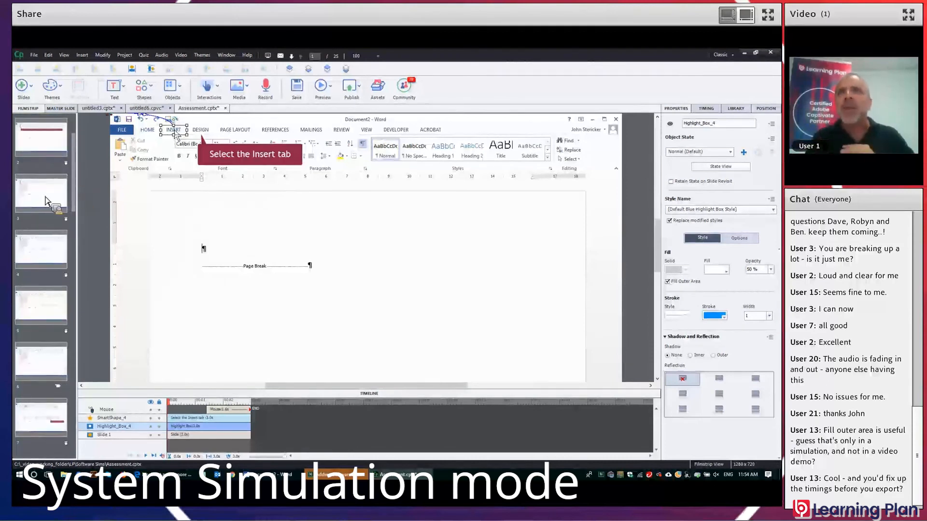
pyautogui.click(43, 137)
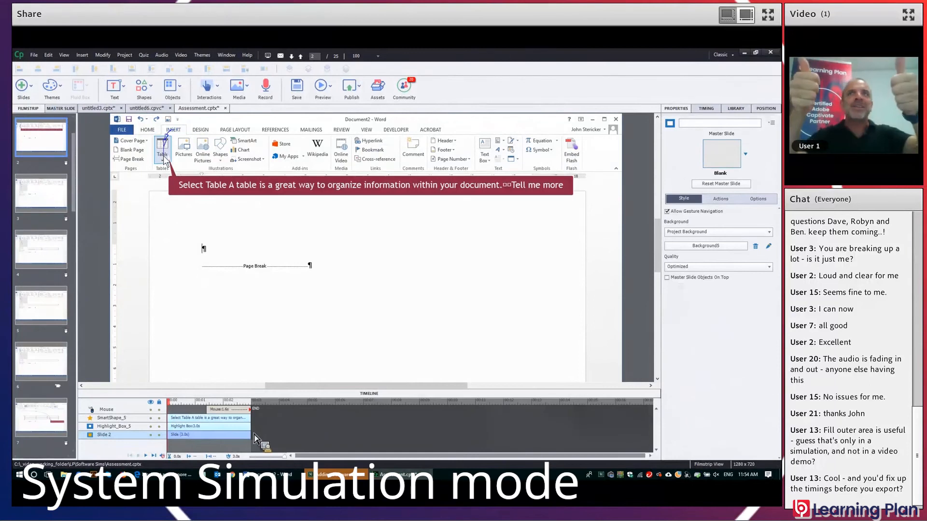
pyautogui.moveTo(255, 439); pyautogui.dragTo(270, 438)
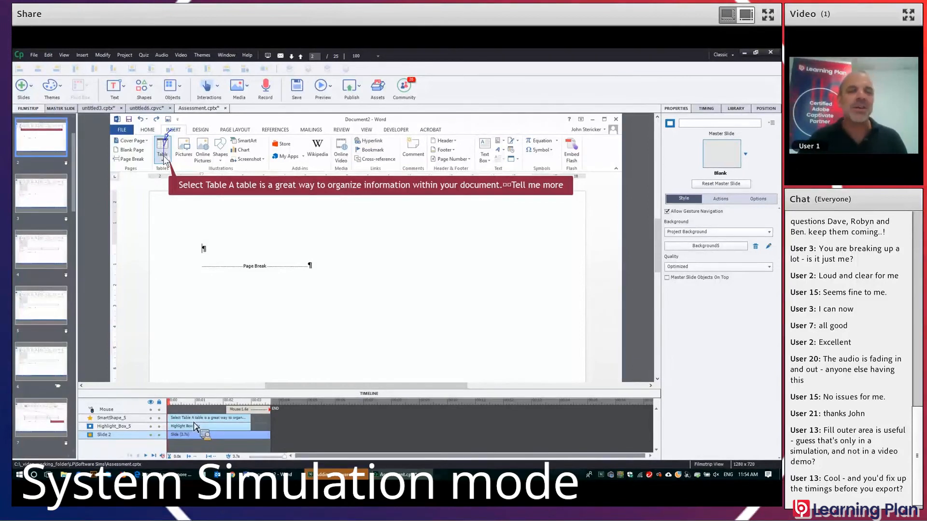
pyautogui.click(194, 422)
pyautogui.moveTo(266, 440); pyautogui.dragTo(248, 442)
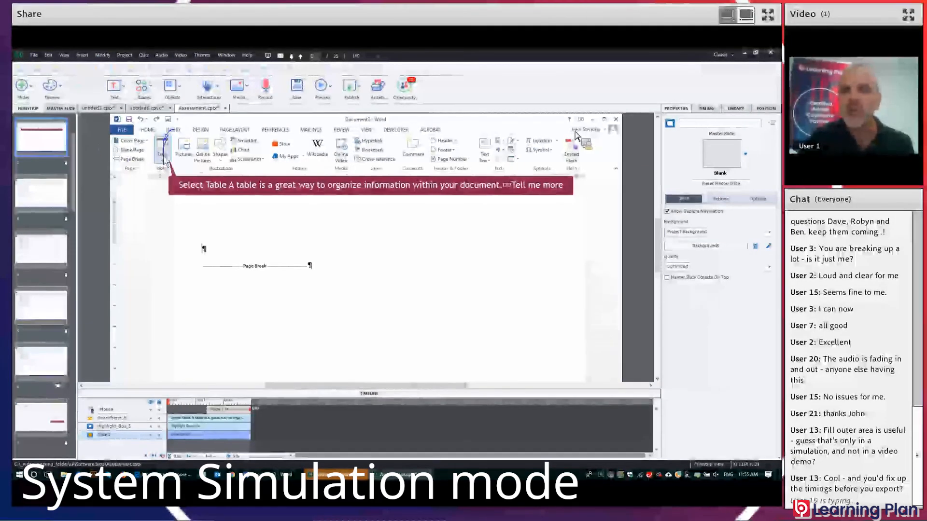
# Step: Draw a small rectangle over the account name in slide 2's Word screenshot
pyautogui.click(151, 91)
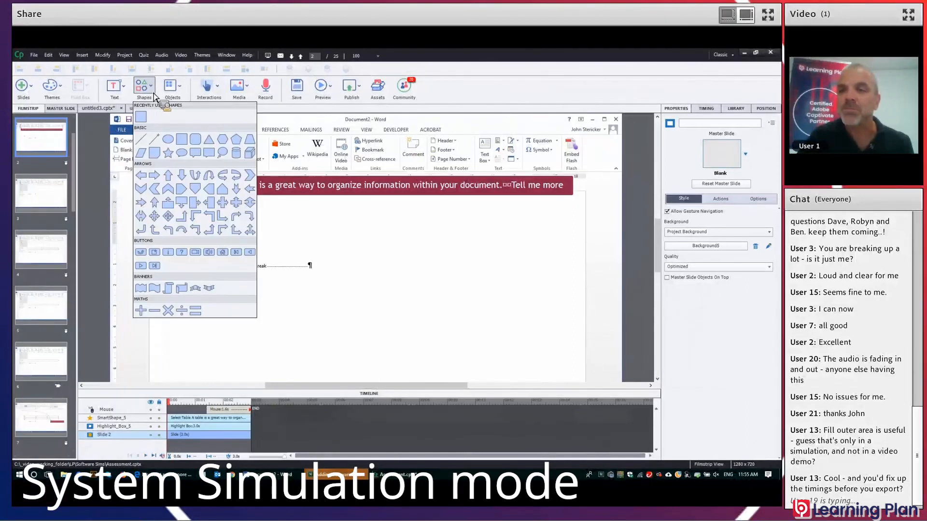
pyautogui.click(185, 139)
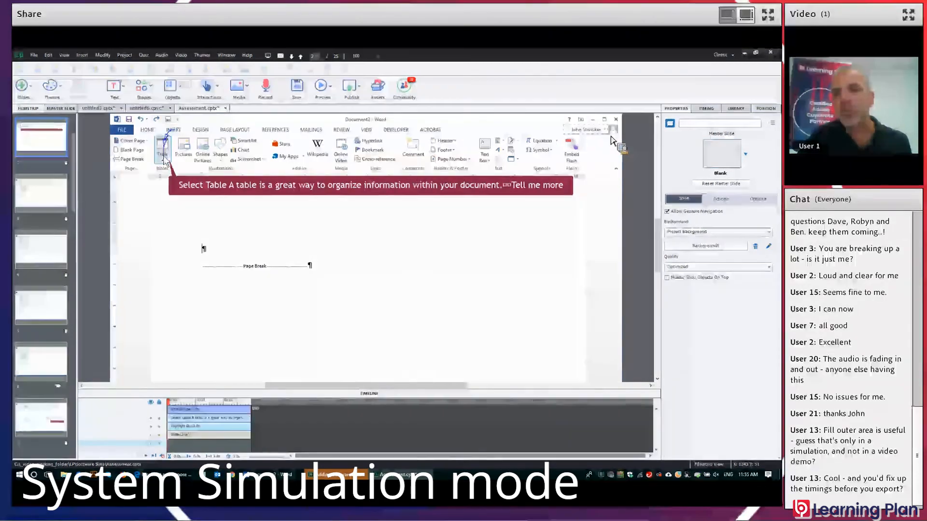
pyautogui.moveTo(563, 125); pyautogui.dragTo(611, 136)
# Step: Match the rectangle's fill and stroke to the Word window's white by sampling the colour beside the account name
pyautogui.click(716, 318)
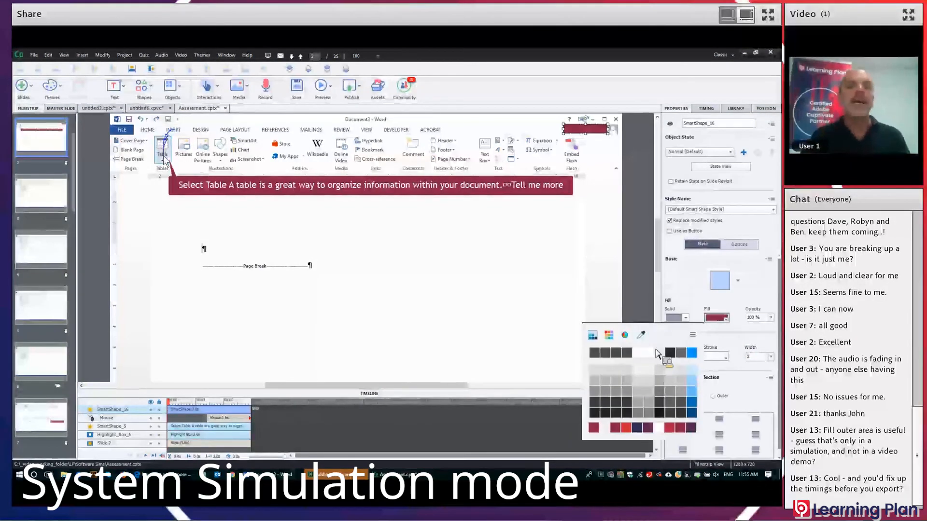
pyautogui.click(641, 336)
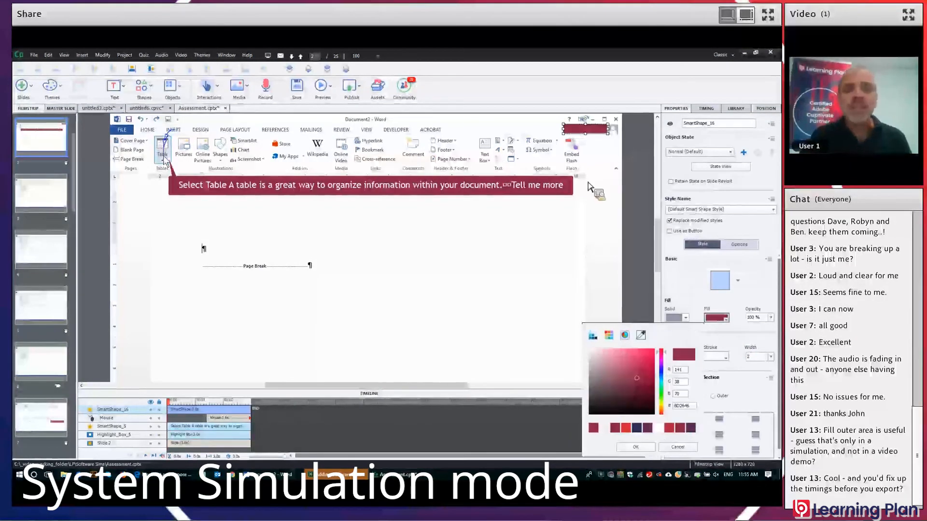
pyautogui.click(560, 134)
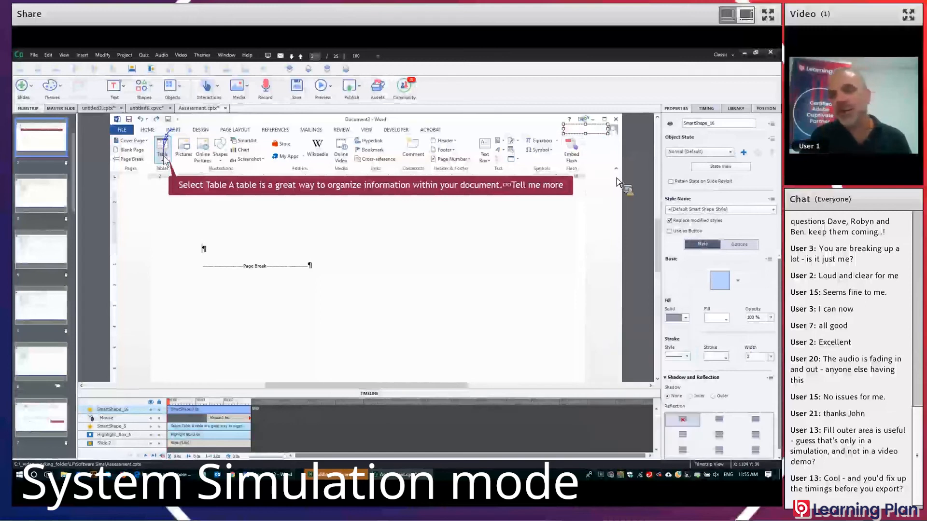
pyautogui.click(716, 356)
pyautogui.click(640, 246)
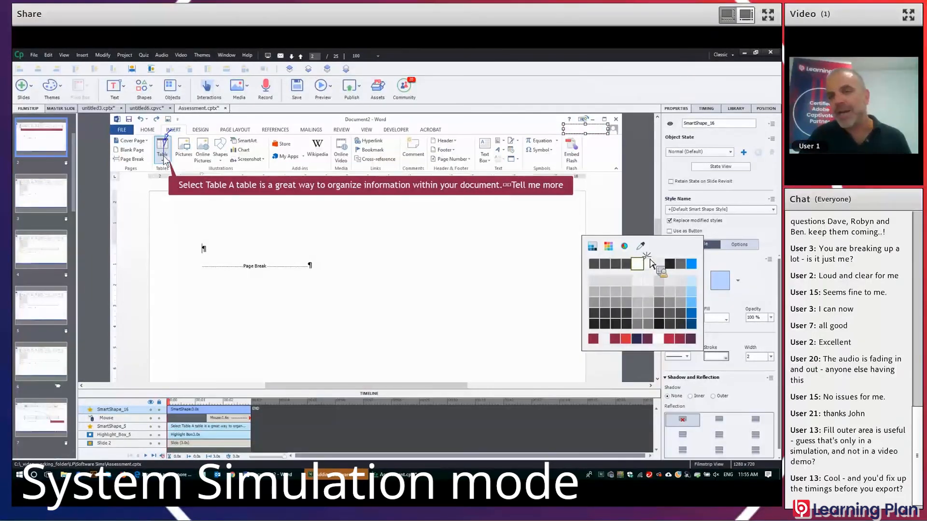
pyautogui.click(545, 140)
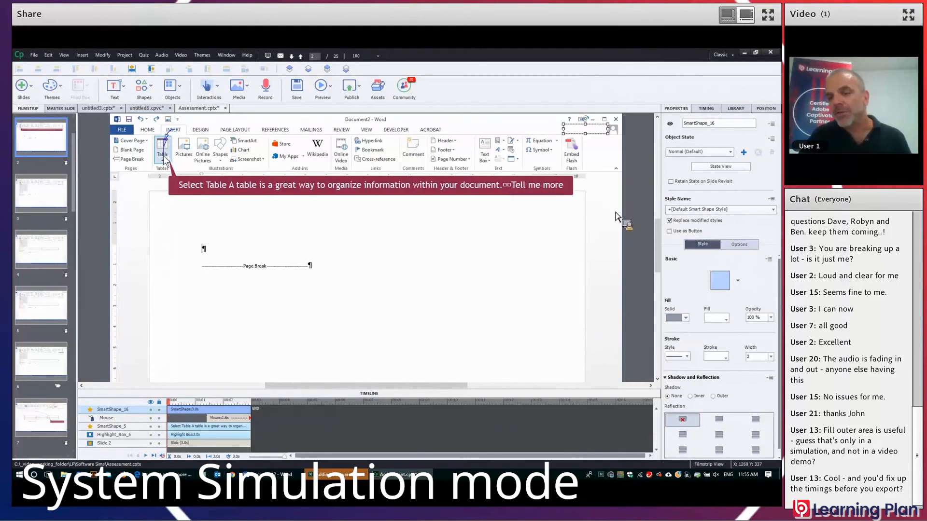
# Step: Set the masking rectangle's display timing to Rest of Project
pyautogui.click(616, 216)
pyautogui.click(593, 129)
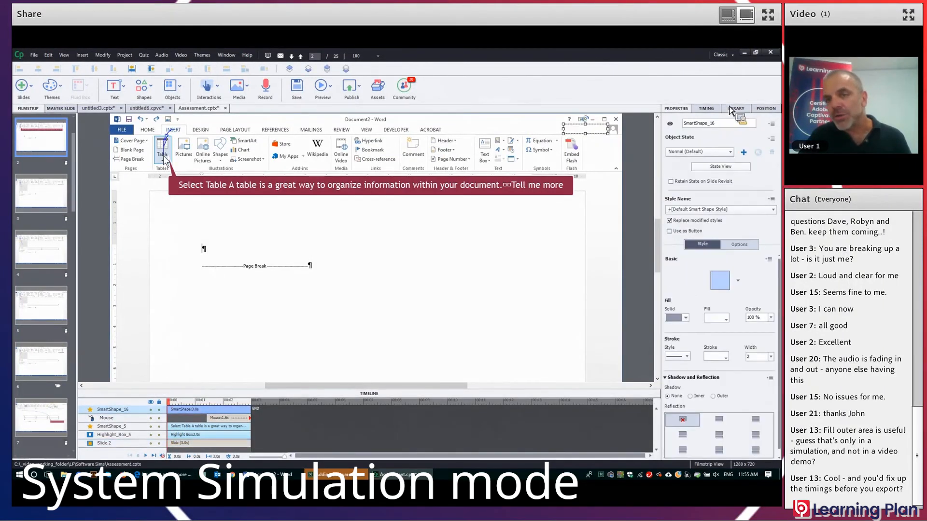
pyautogui.click(705, 109)
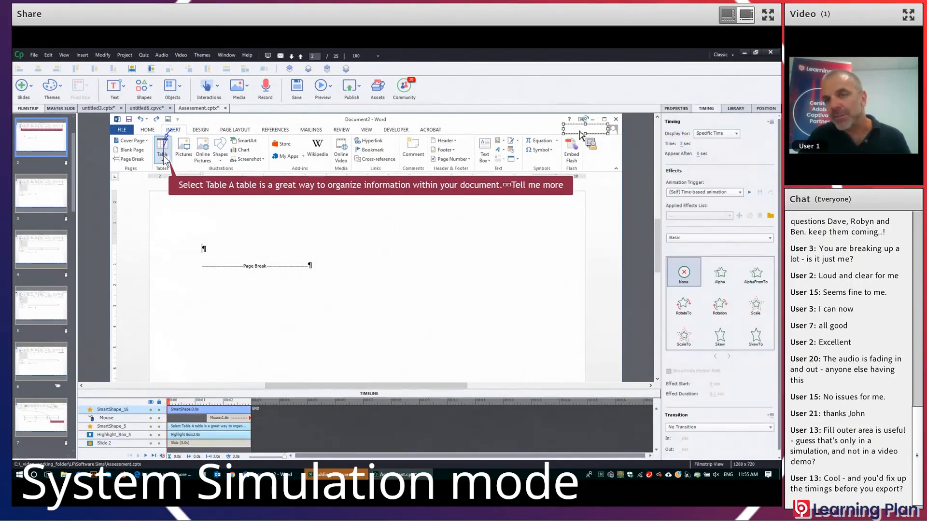
pyautogui.click(706, 136)
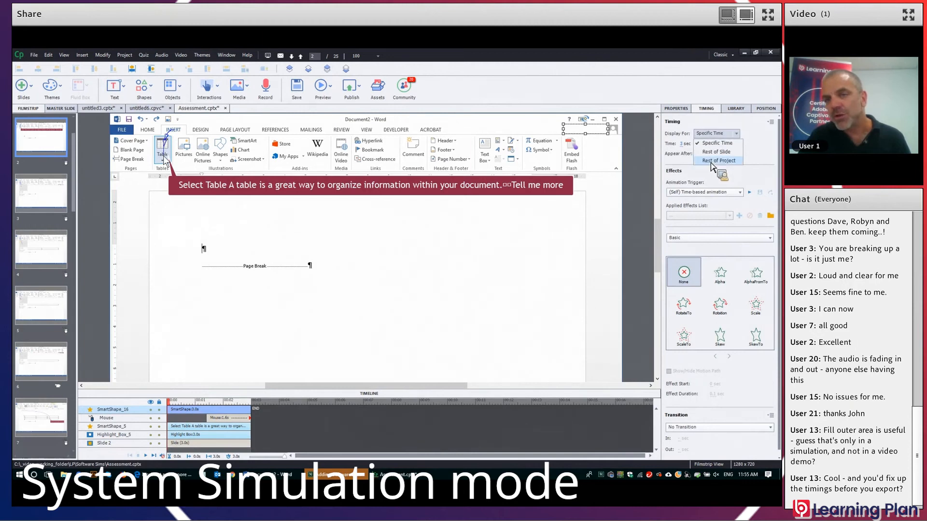
pyautogui.click(711, 161)
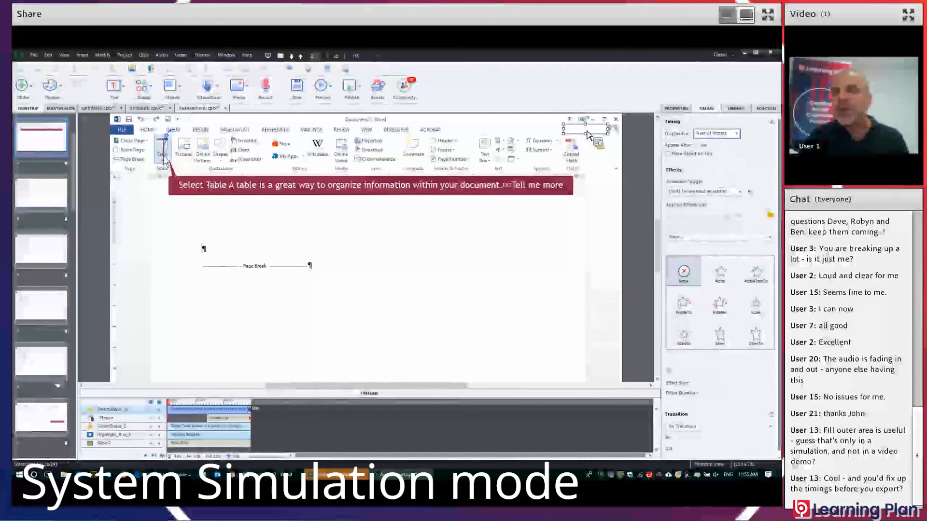
# Step: Check the mask over the account name on slide 2 and on the following slides through slide 6
pyautogui.click(626, 140)
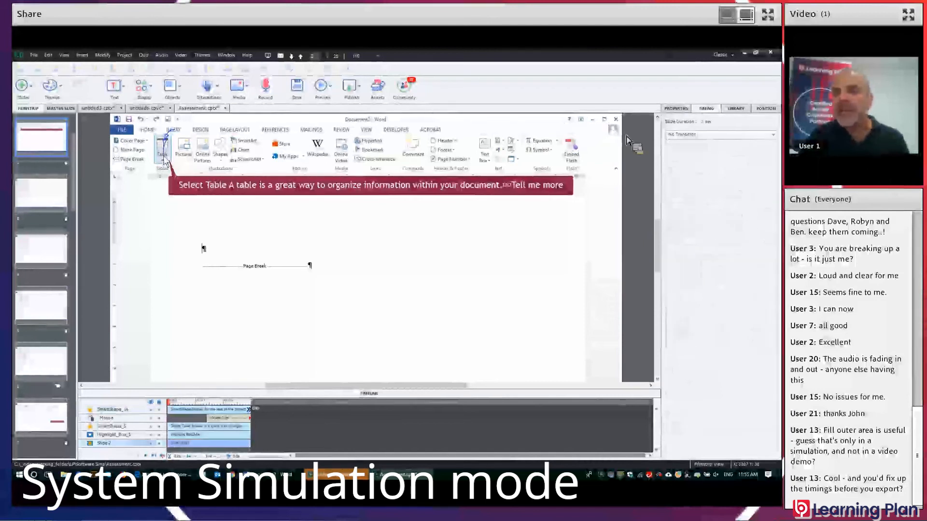
pyautogui.click(594, 137)
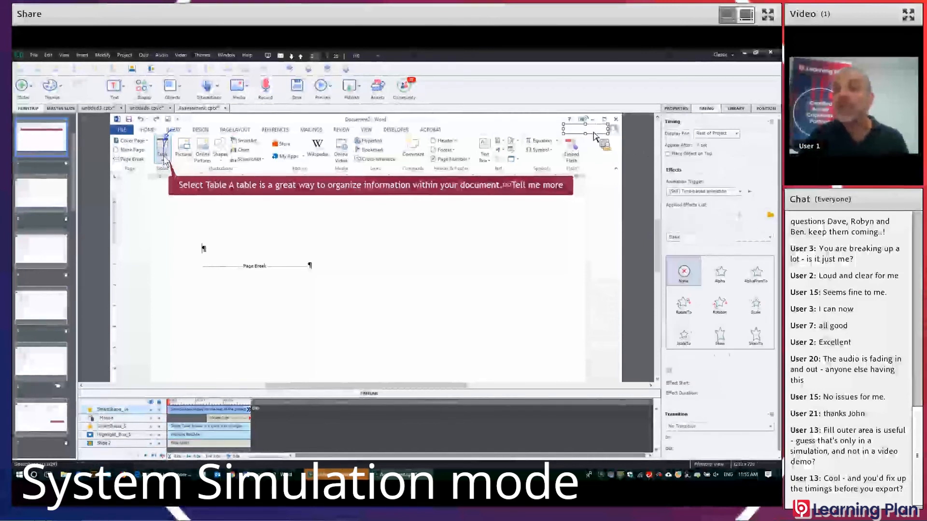
pyautogui.click(58, 199)
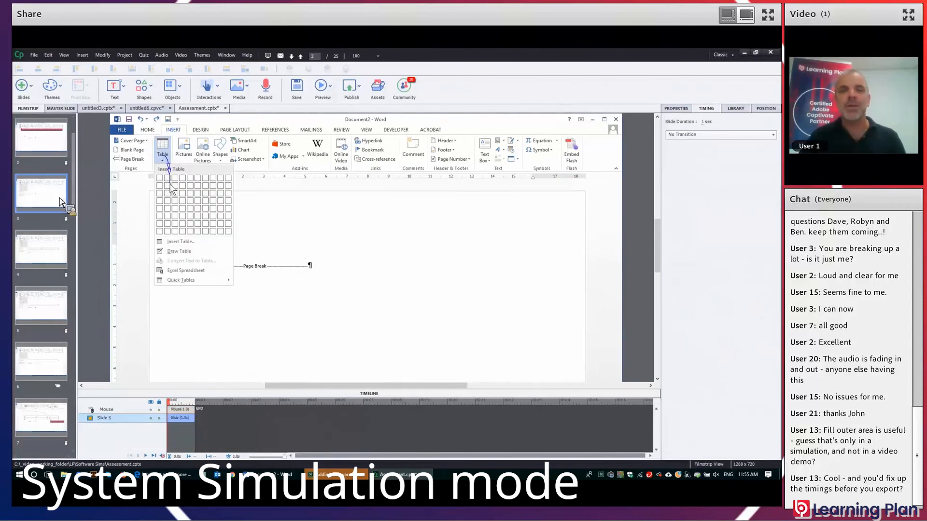
pyautogui.click(43, 249)
pyautogui.click(47, 297)
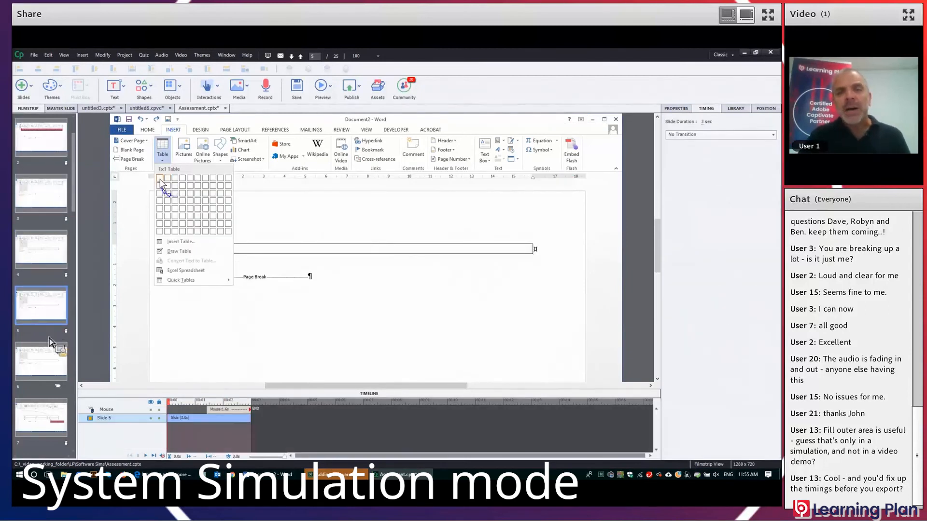
pyautogui.click(40, 351)
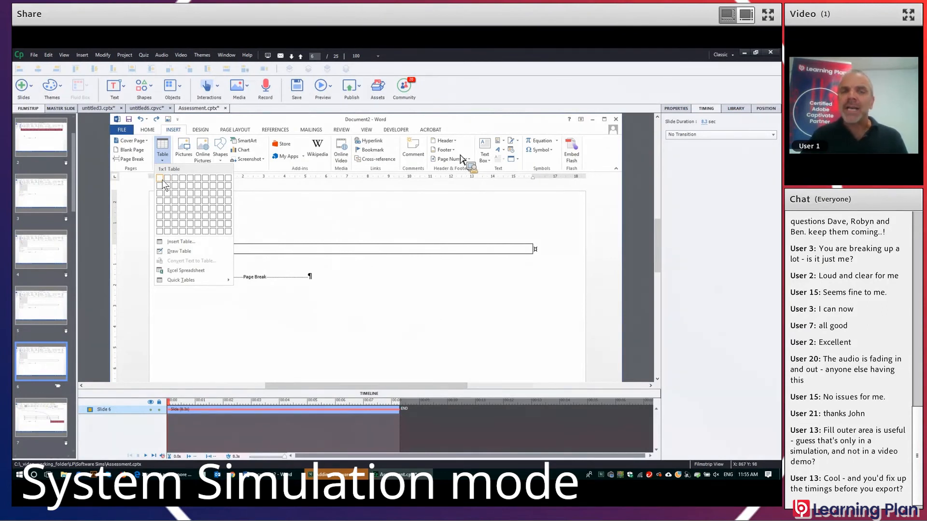
# Step: Return to slide 2 and examine its highlight box and mouse layers on the timeline
pyautogui.click(50, 143)
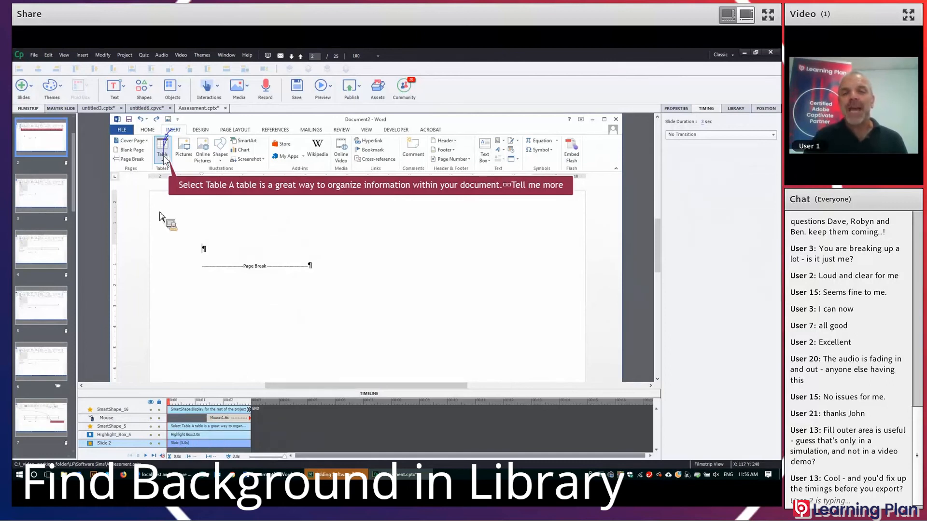
pyautogui.click(188, 435)
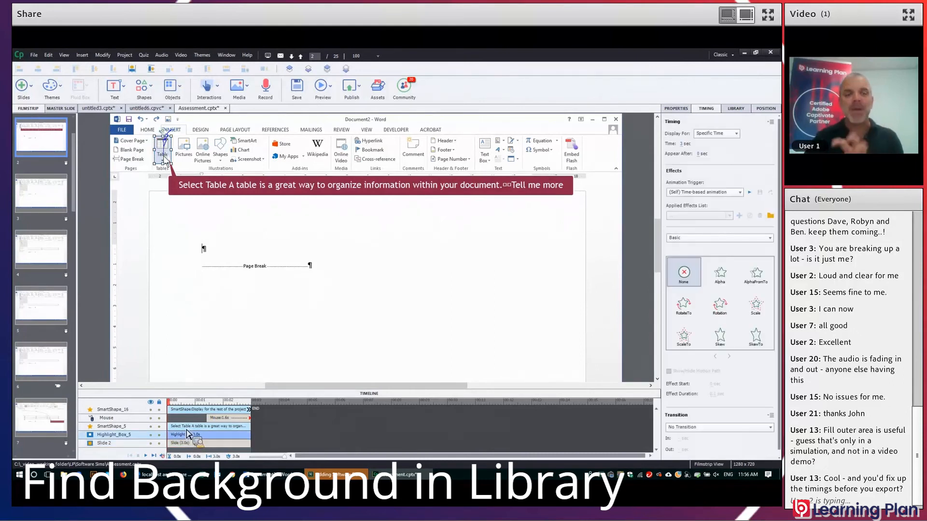
pyautogui.click(227, 418)
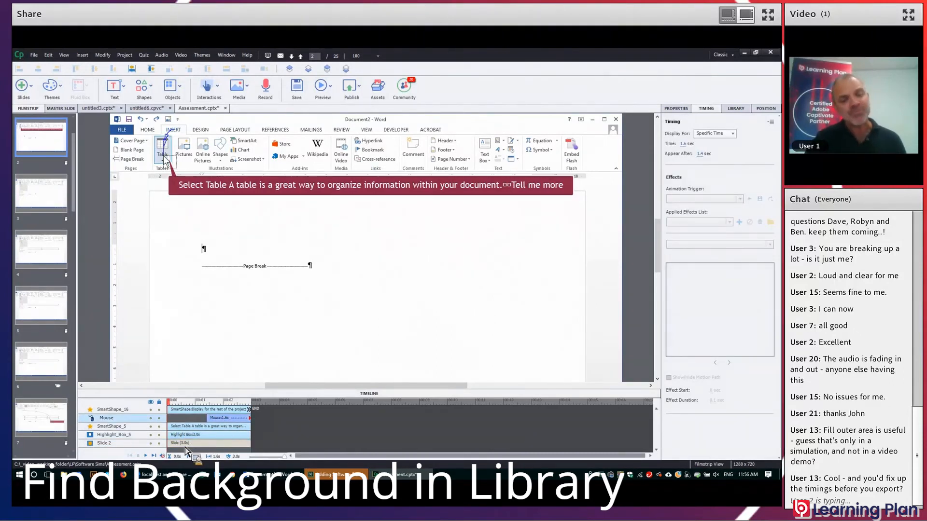
pyautogui.click(204, 437)
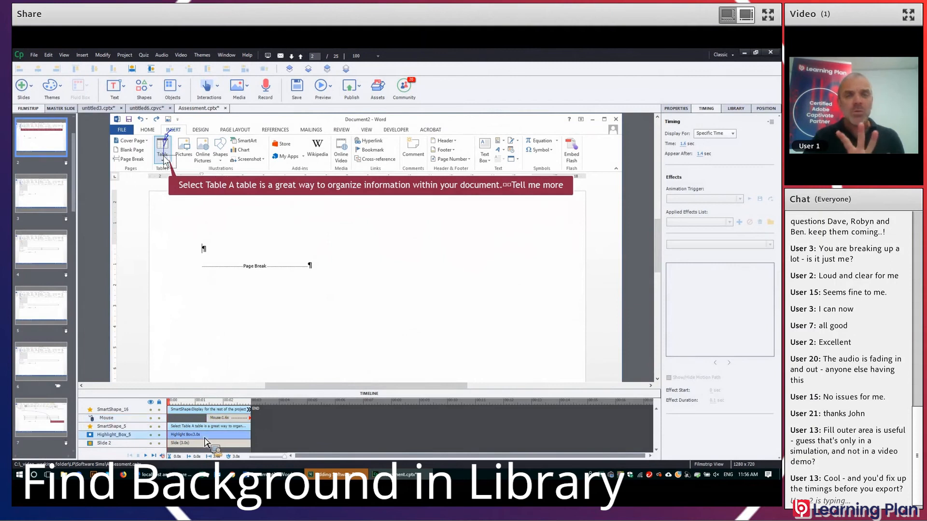
# Step: Browse several backgrounds in the library, and locate slide 2's own image with Find Background in the Library
pyautogui.click(736, 108)
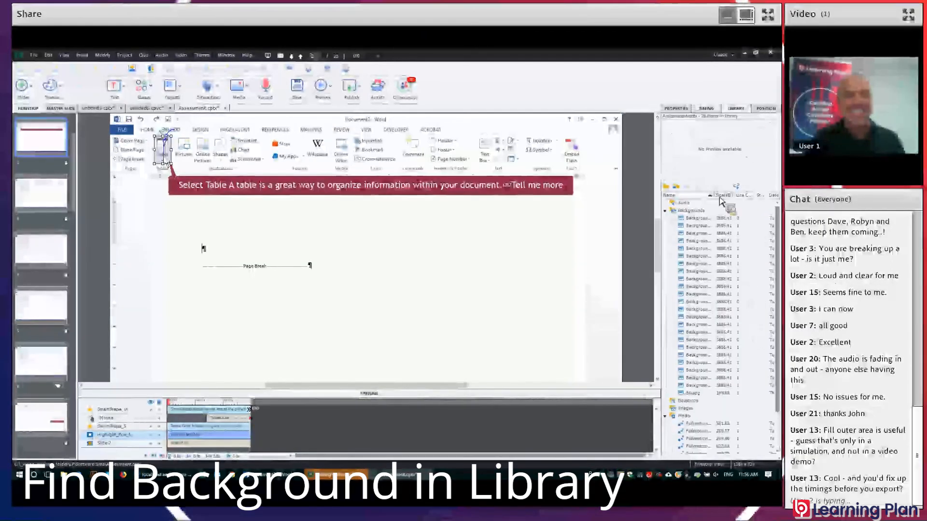
pyautogui.click(710, 218)
pyautogui.click(703, 295)
pyautogui.click(702, 340)
pyautogui.moveTo(701, 385); pyautogui.dragTo(401, 281)
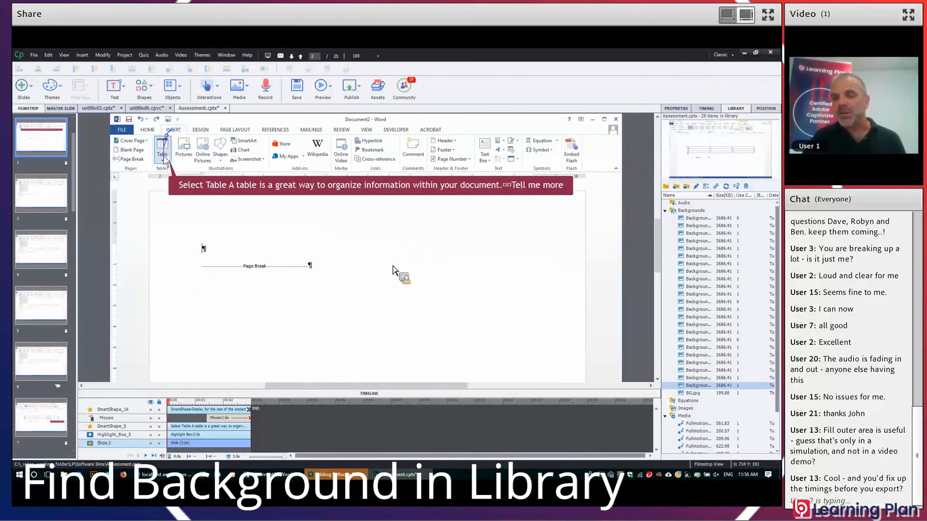
pyautogui.rightClick(407, 276)
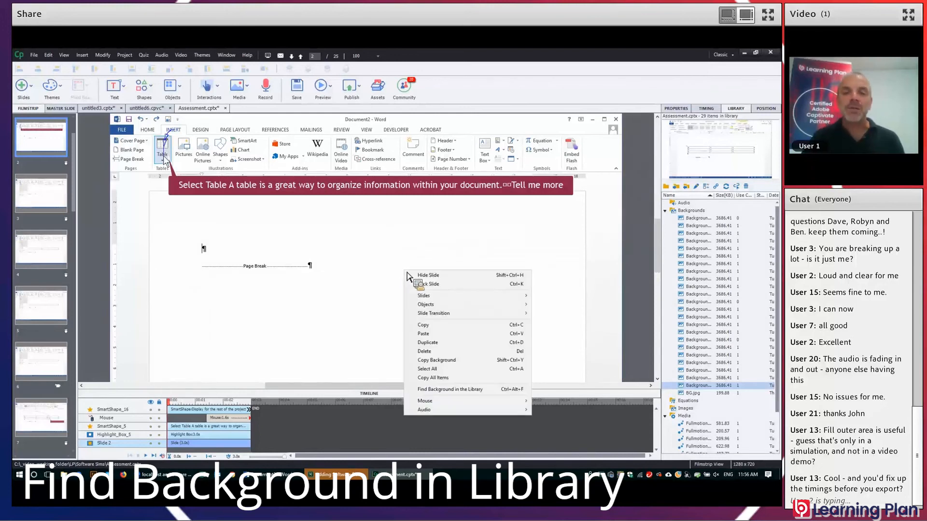
pyautogui.click(438, 390)
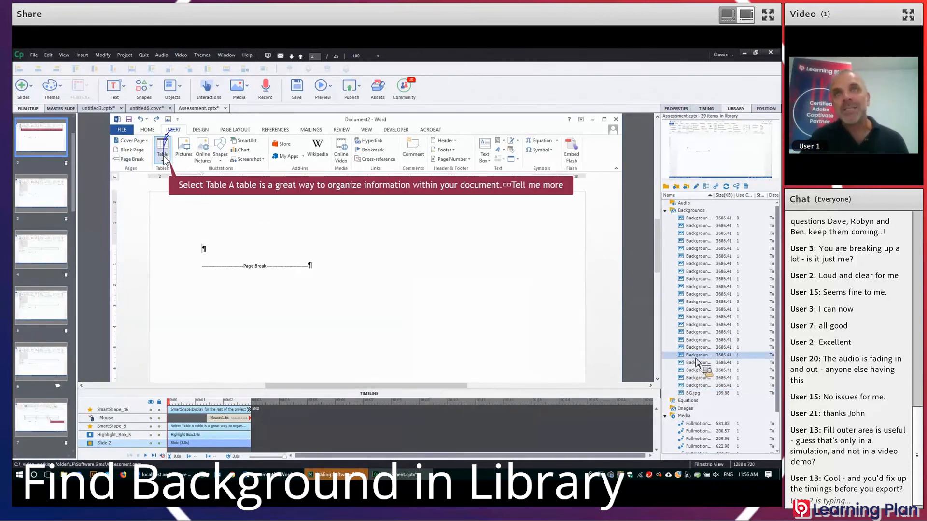
# Step: Place slide 2's background from the library on the slide as an image, slightly offset from the original screenshot
pyautogui.moveTo(697, 363); pyautogui.dragTo(550, 306)
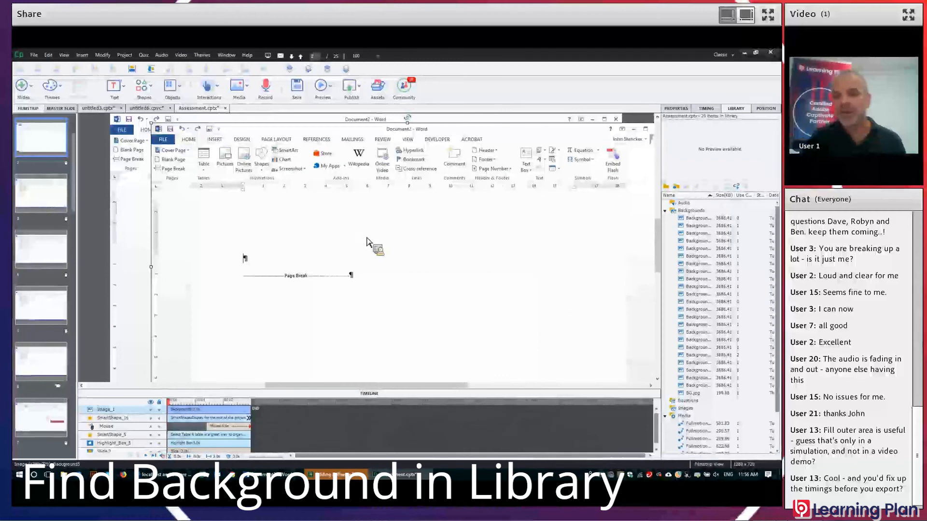
pyautogui.moveTo(417, 279); pyautogui.dragTo(456, 325)
pyautogui.moveTo(358, 251); pyautogui.dragTo(289, 203)
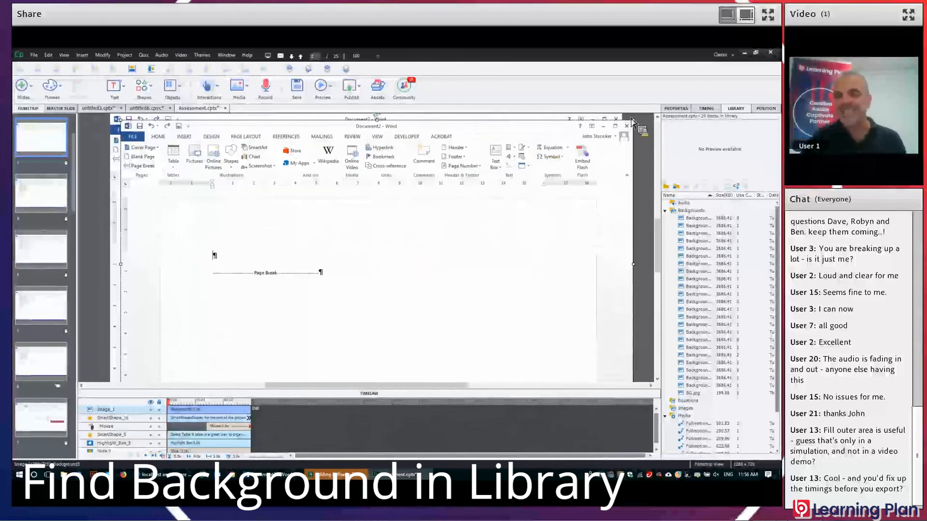
# Step: Edit the placed image, cropping it to the upper-left portion of the Word window
pyautogui.click(679, 108)
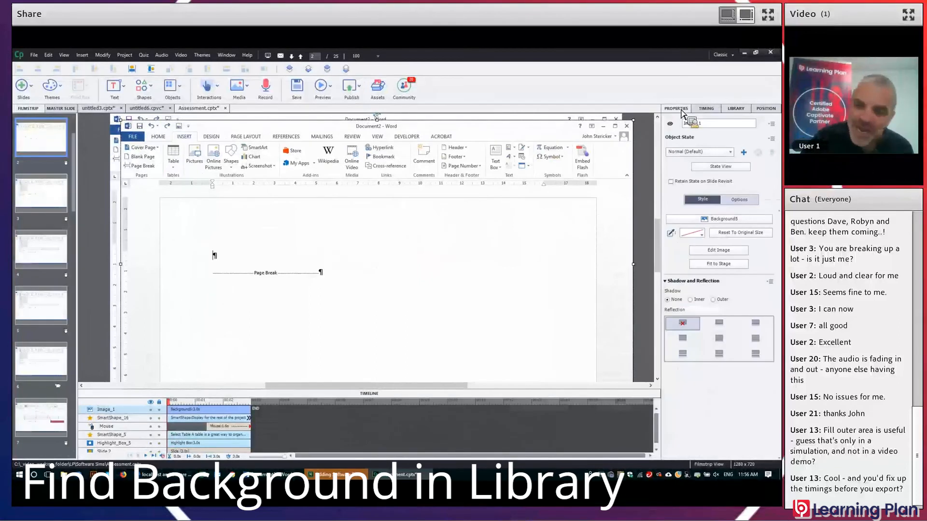
pyautogui.click(723, 252)
pyautogui.click(467, 303)
pyautogui.moveTo(454, 312); pyautogui.dragTo(369, 249)
pyautogui.click(494, 369)
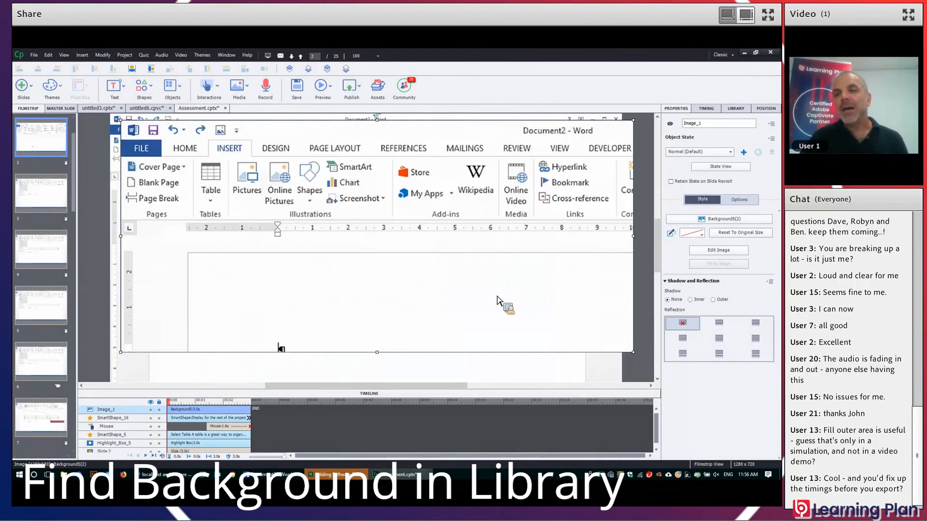
# Step: Resize the cropped image and align its upper-left corner with the Word screenshot, leaving it slightly larger than the original
pyautogui.moveTo(635, 353); pyautogui.dragTo(502, 262)
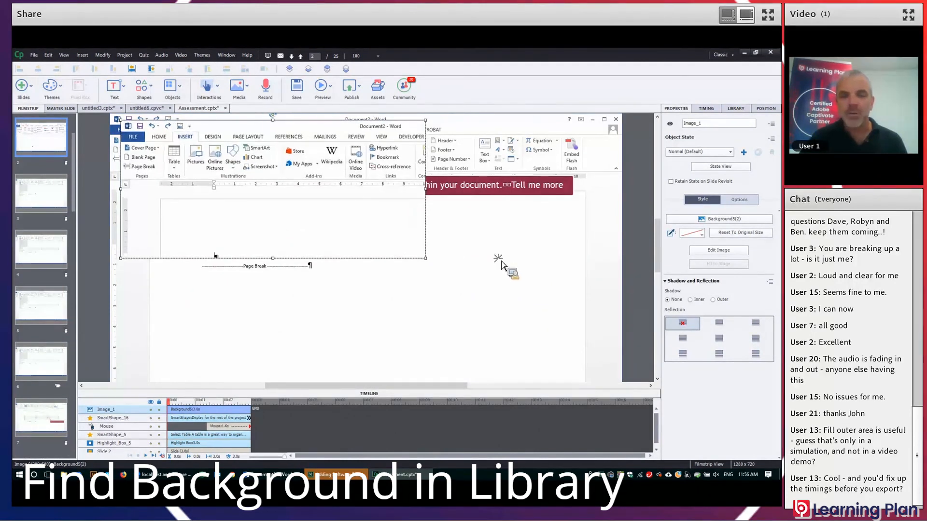
pyautogui.moveTo(379, 213); pyautogui.dragTo(371, 208)
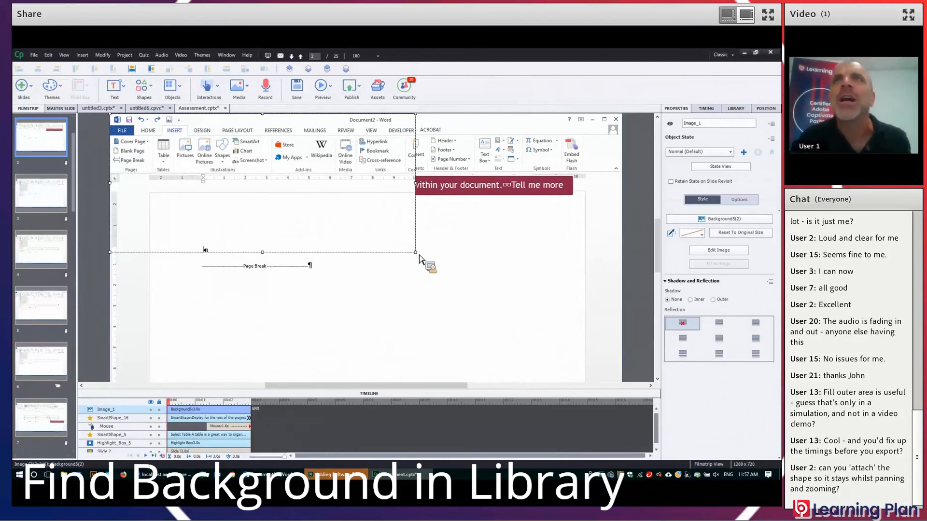
pyautogui.moveTo(418, 256); pyautogui.dragTo(456, 270)
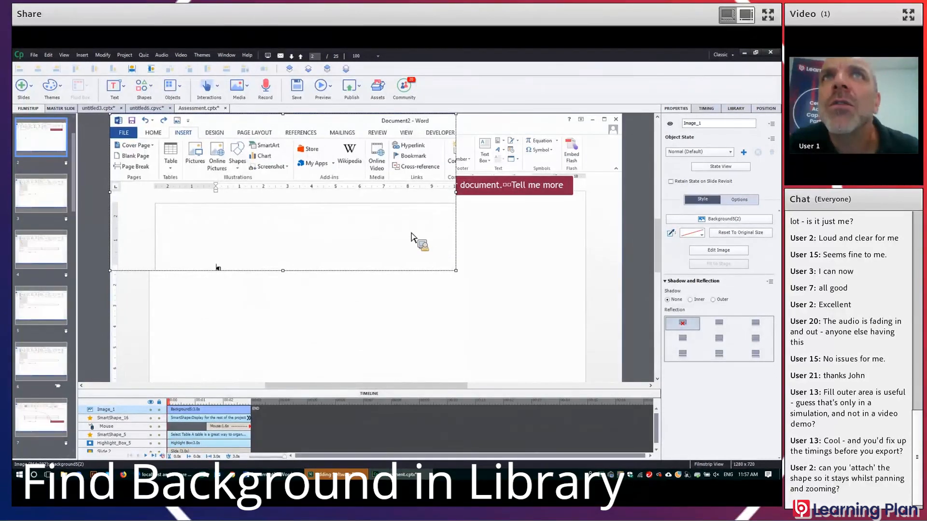
# Step: Merge the cropped image with slide 2's background, accepting that it is no longer a separate object
pyautogui.rightClick(412, 237)
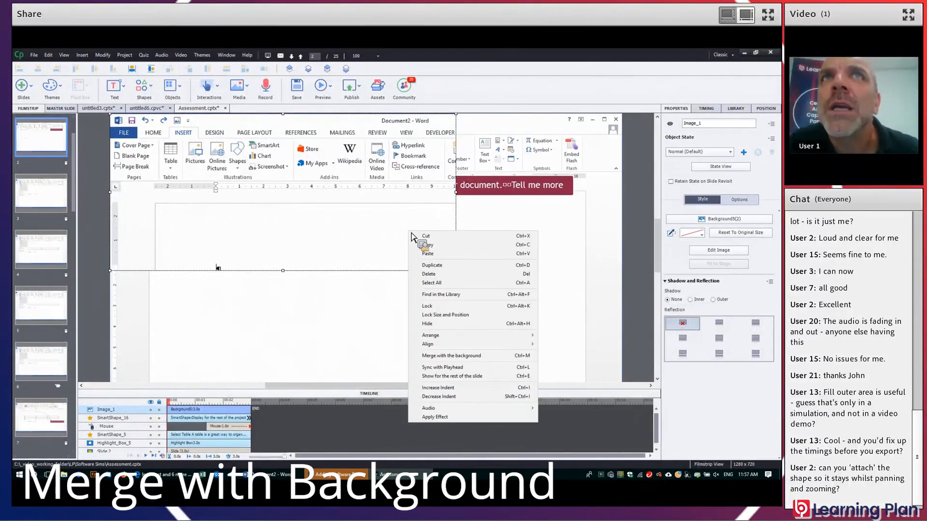
pyautogui.click(459, 359)
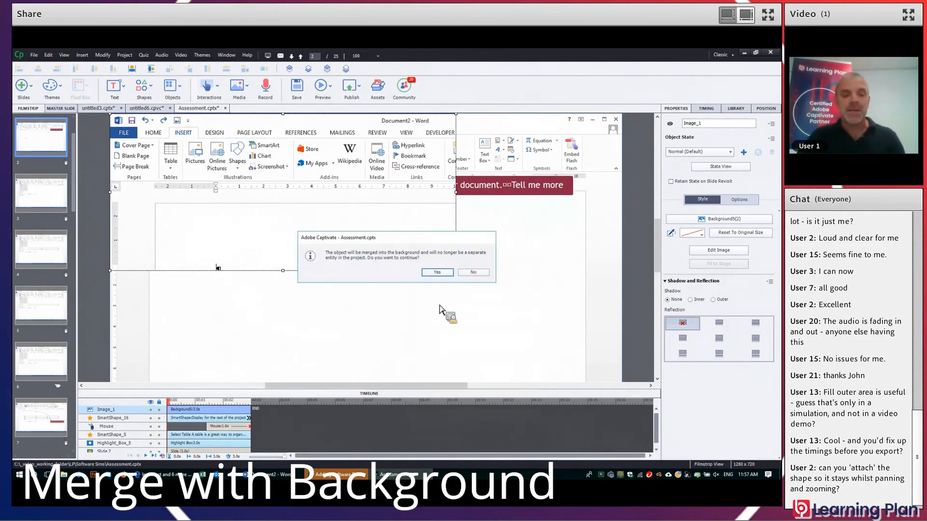
pyautogui.click(432, 271)
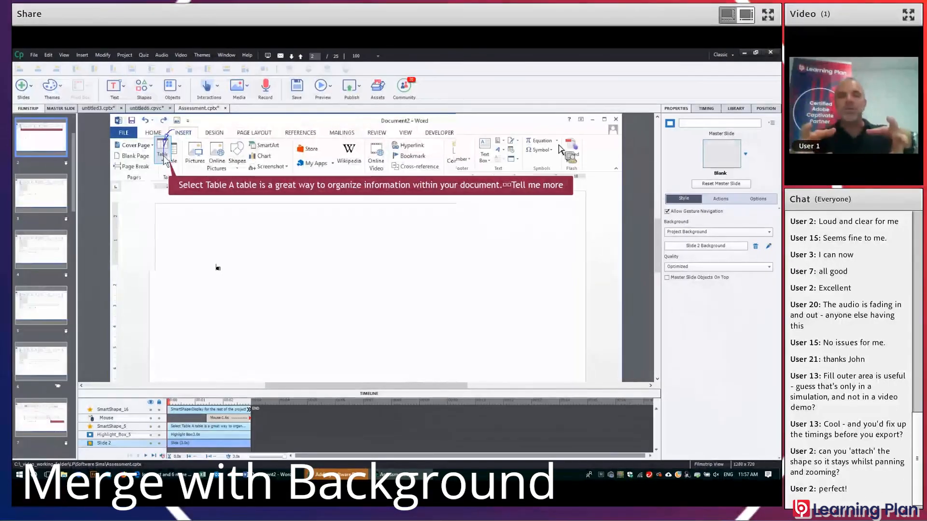
# Step: Move the small masking shape up over the account name in the Word screenshot's upper-right corner on slide 2
pyautogui.click(595, 135)
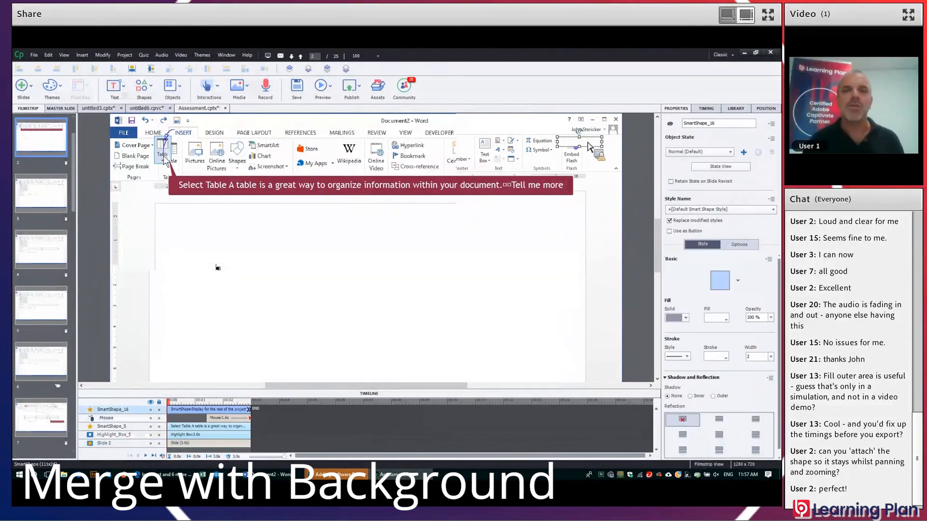
pyautogui.moveTo(589, 143); pyautogui.dragTo(593, 131)
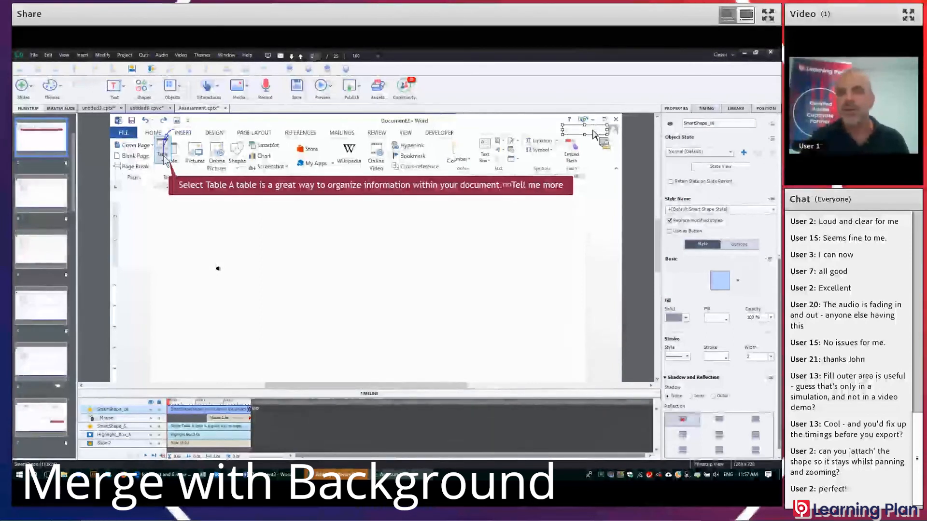
# Step: Switch to the untitled3.cptx responsive project and preview its Summary slide at the iPad and iPhone Landscape sizes
pyautogui.click(105, 109)
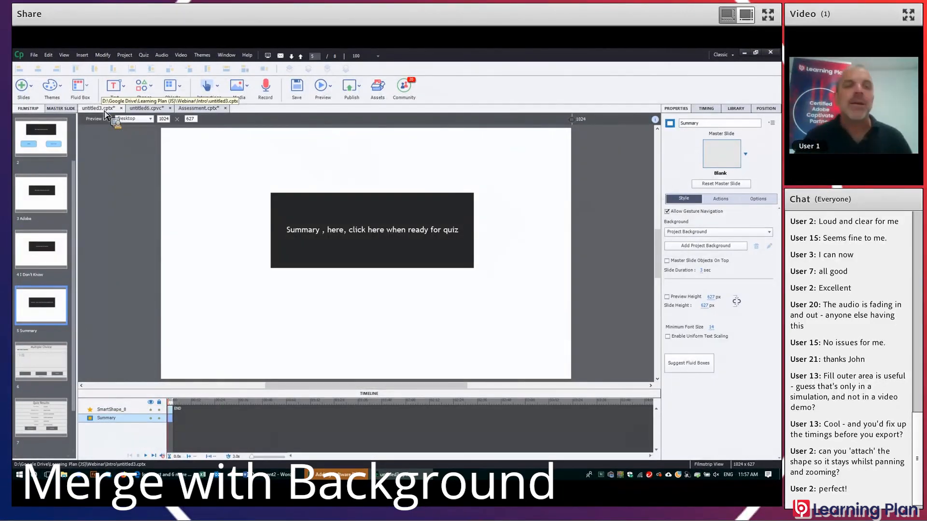
pyautogui.click(150, 119)
pyautogui.click(145, 155)
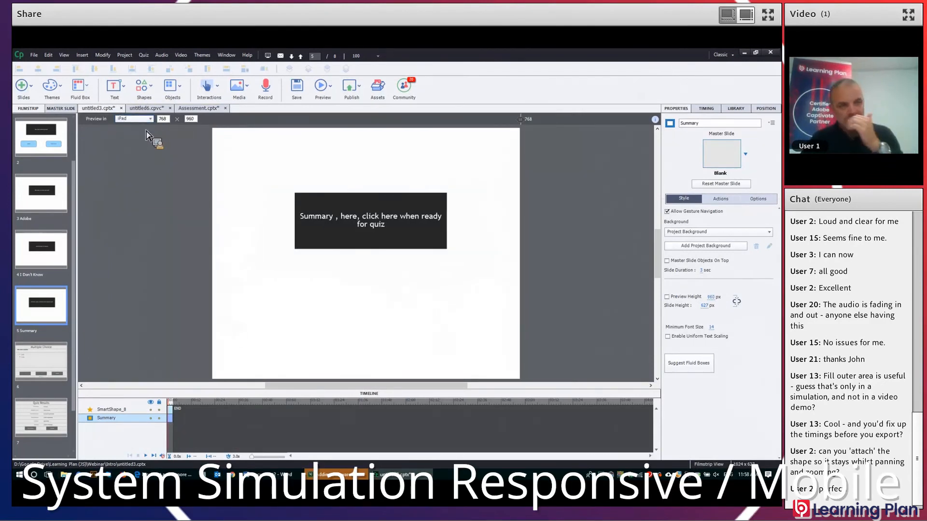
pyautogui.click(147, 120)
pyautogui.click(148, 182)
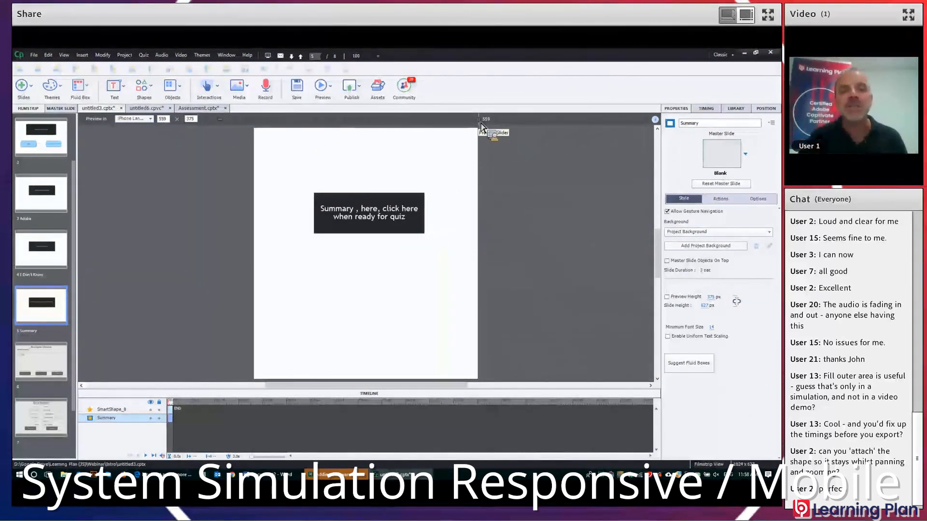
pyautogui.click(85, 87)
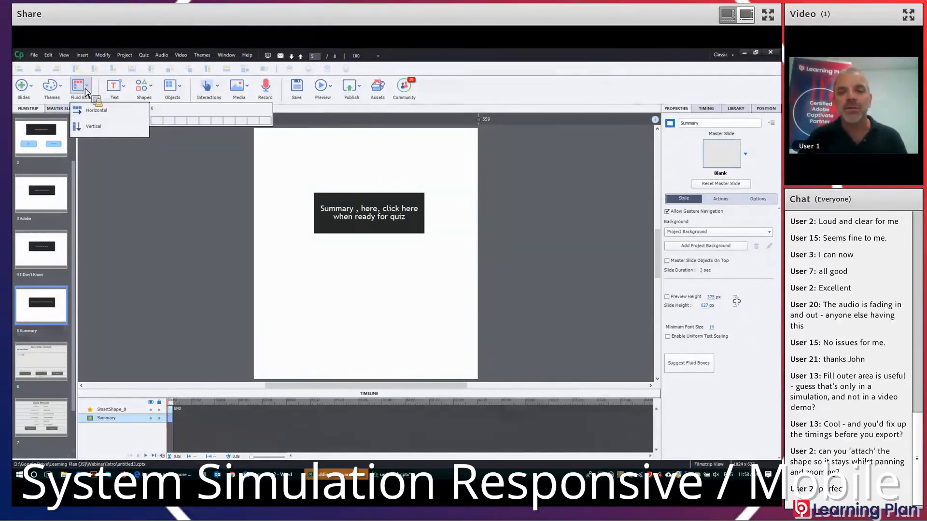
pyautogui.click(53, 313)
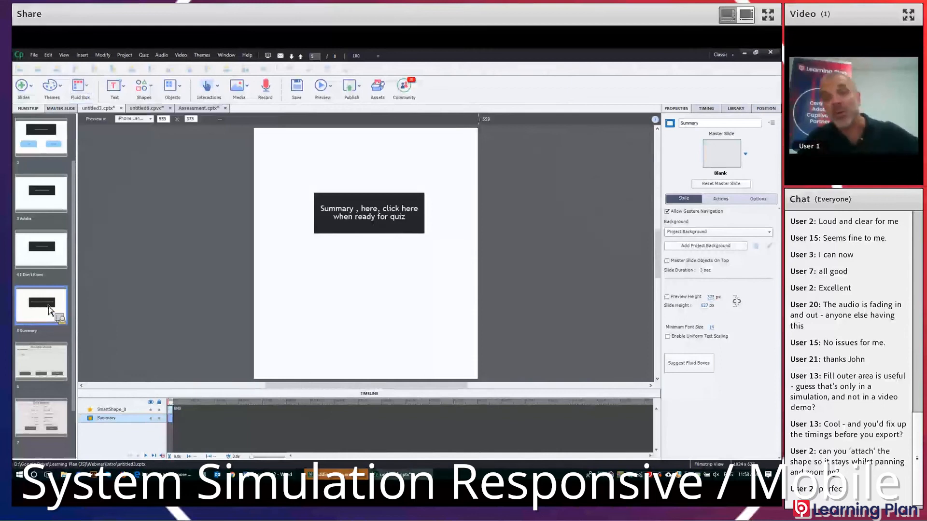
pyautogui.click(24, 89)
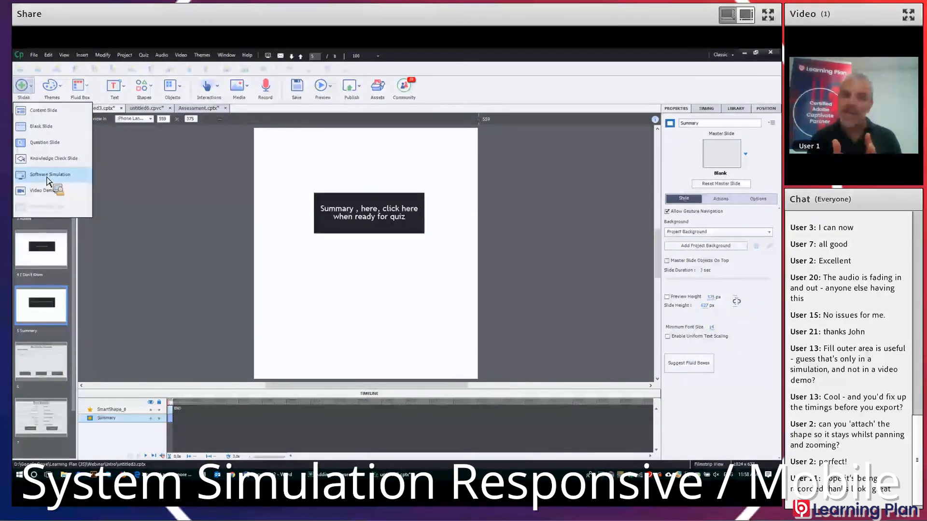
# Step: Switch to Word's Document2 and clear the existing table, leaving blank paragraphs above the page break
pyautogui.click(278, 478)
pyautogui.moveTo(206, 199); pyautogui.dragTo(221, 283)
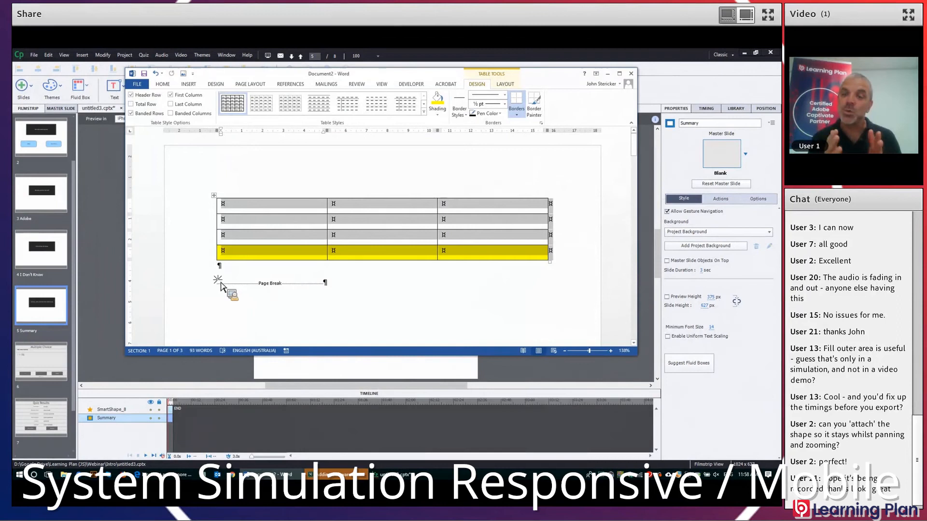
pyautogui.press('Delete')
pyautogui.press('Return')
pyautogui.press('Return')
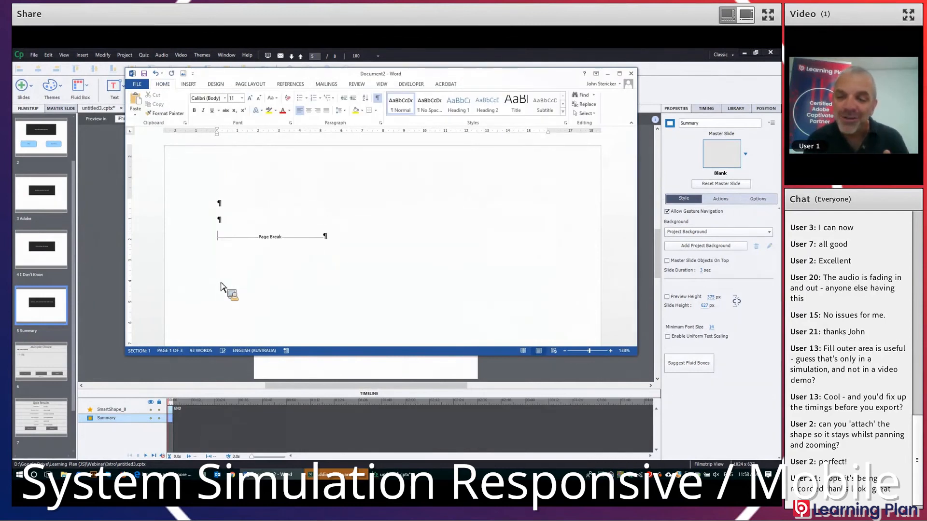
# Step: Return to the responsive Captivate project and insert a software simulation after slide 1
pyautogui.click(40, 307)
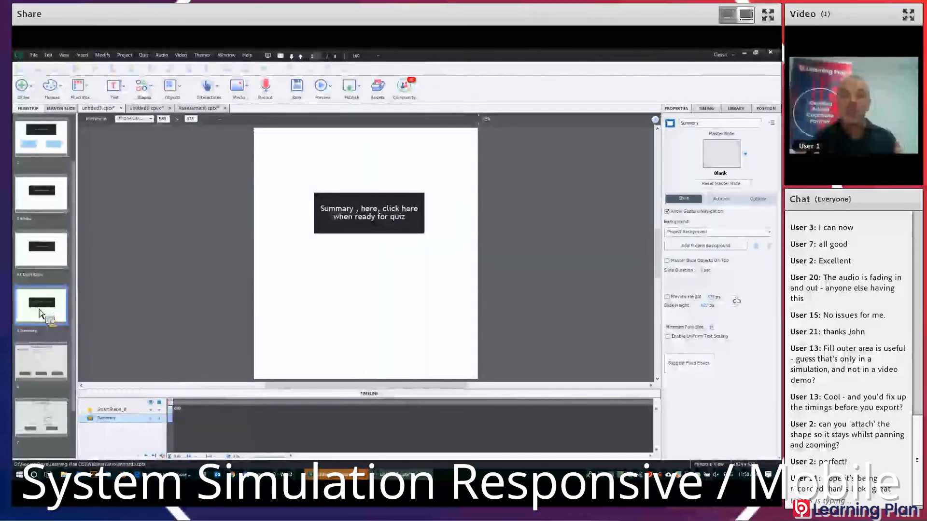
pyautogui.scroll(1, 41, 290)
pyautogui.click(41, 137)
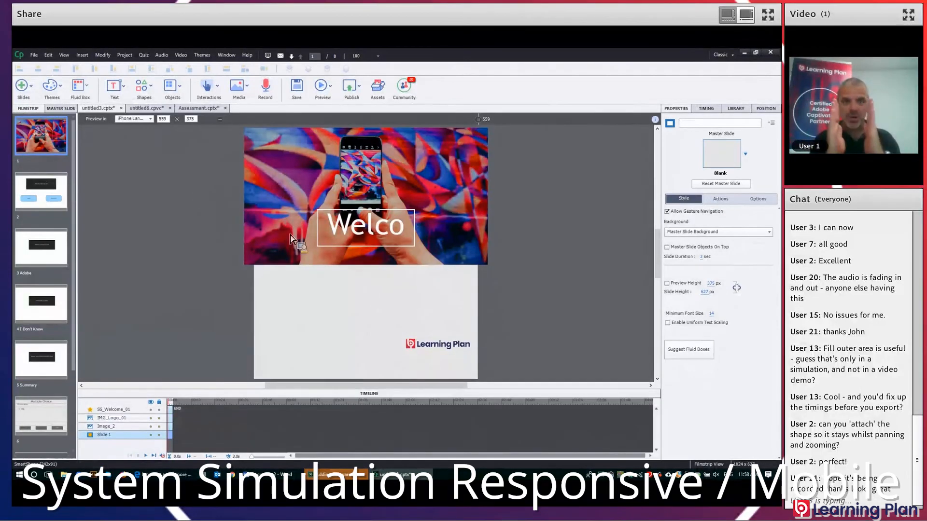
pyautogui.click(35, 92)
pyautogui.click(49, 176)
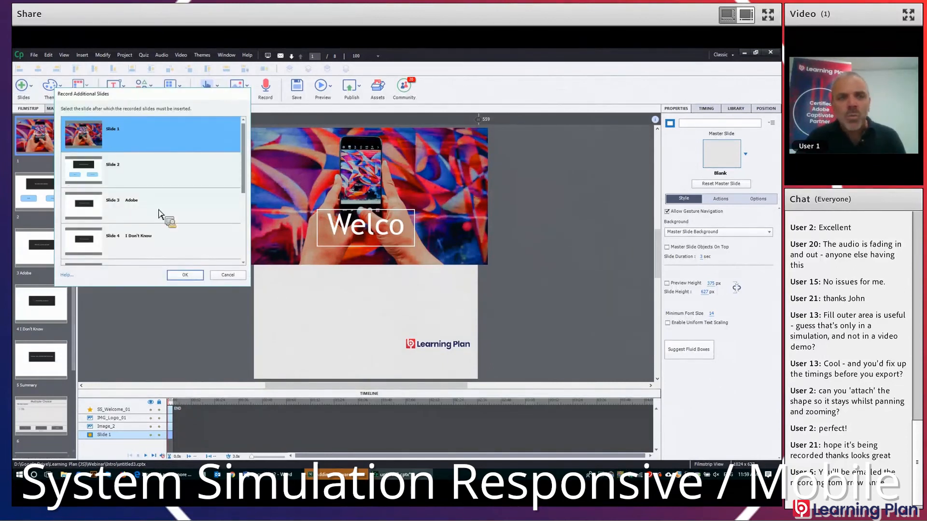
pyautogui.click(188, 275)
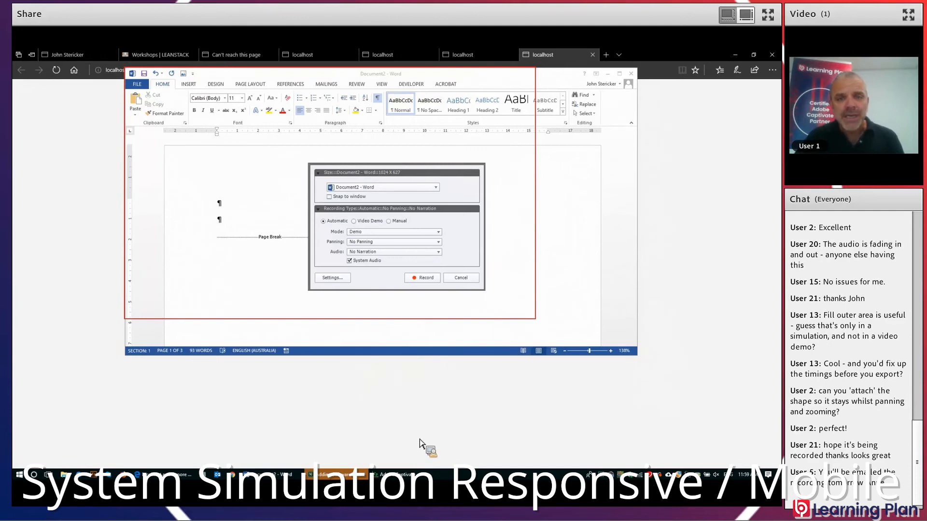
# Step: Snap the Document2 Word window to the recording area and start an automatic recording in Demo mode
pyautogui.moveTo(404, 478)
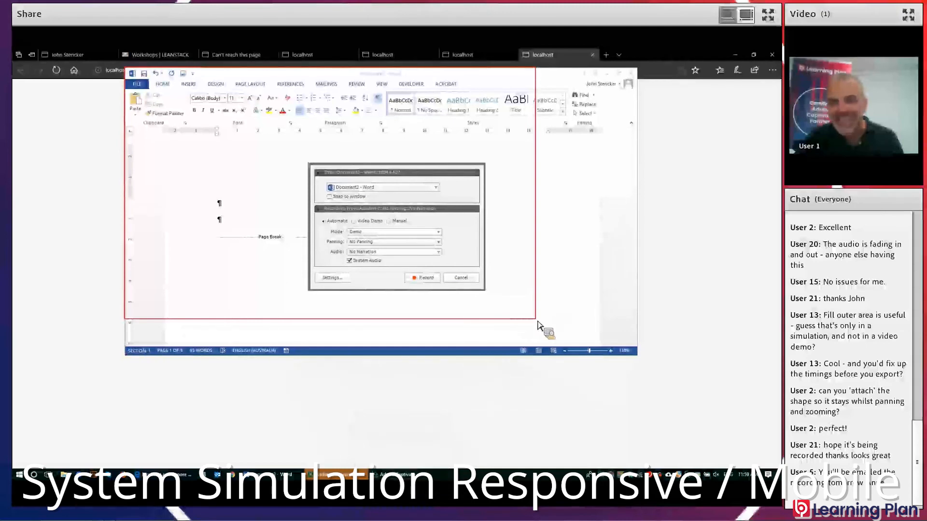
pyautogui.click(330, 198)
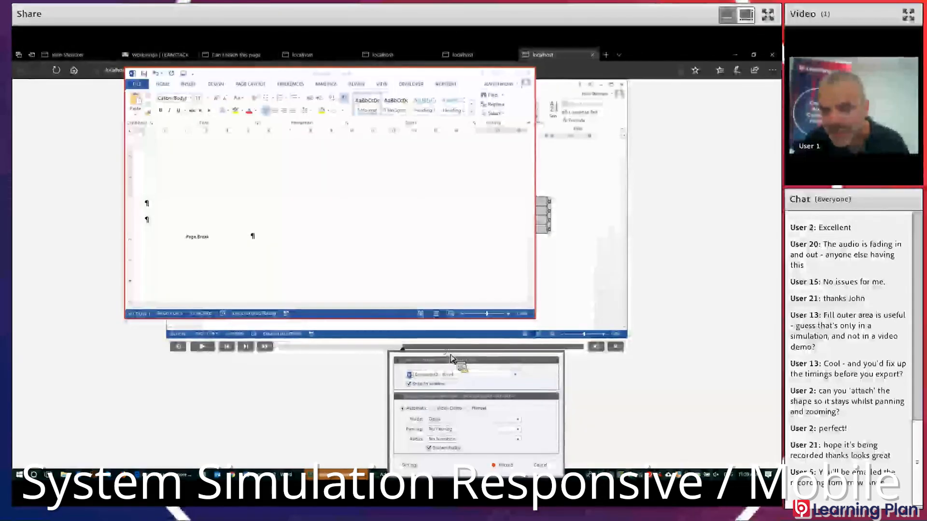
pyautogui.moveTo(453, 362); pyautogui.dragTo(434, 211)
pyautogui.click(411, 299)
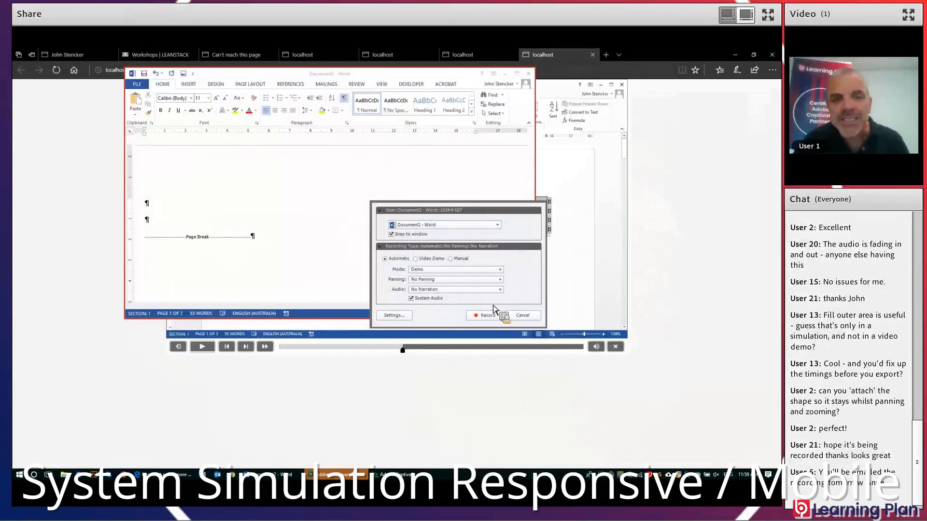
pyautogui.click(486, 316)
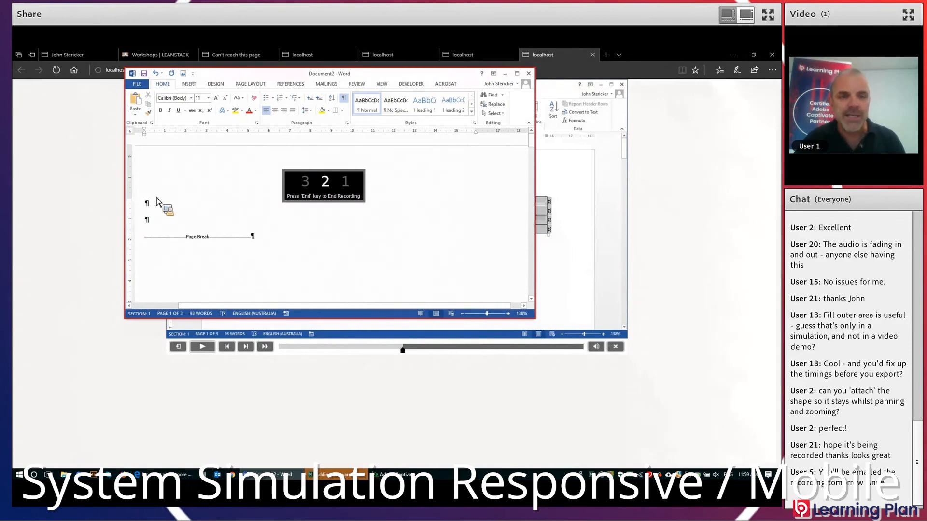
# Step: Insert a table with four columns and three rows in the Word document while recording
pyautogui.click(189, 85)
pyautogui.click(152, 102)
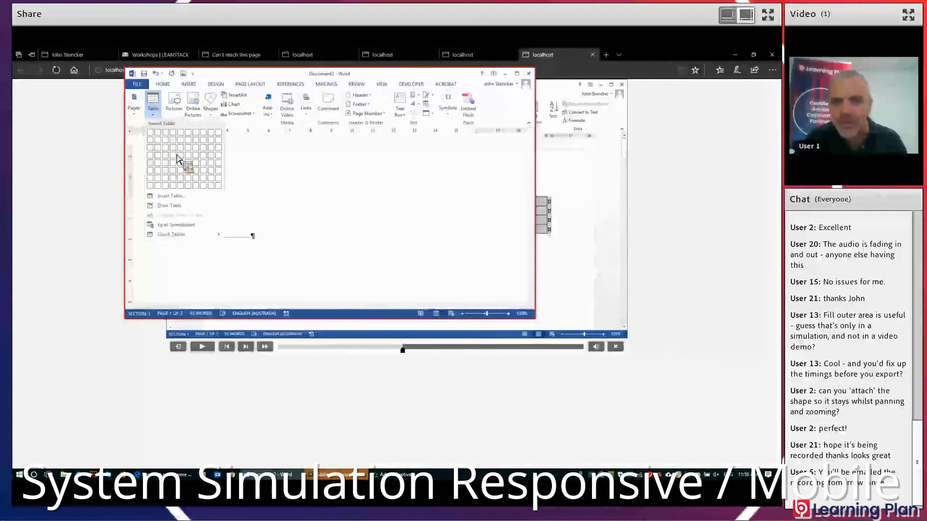
pyautogui.click(173, 153)
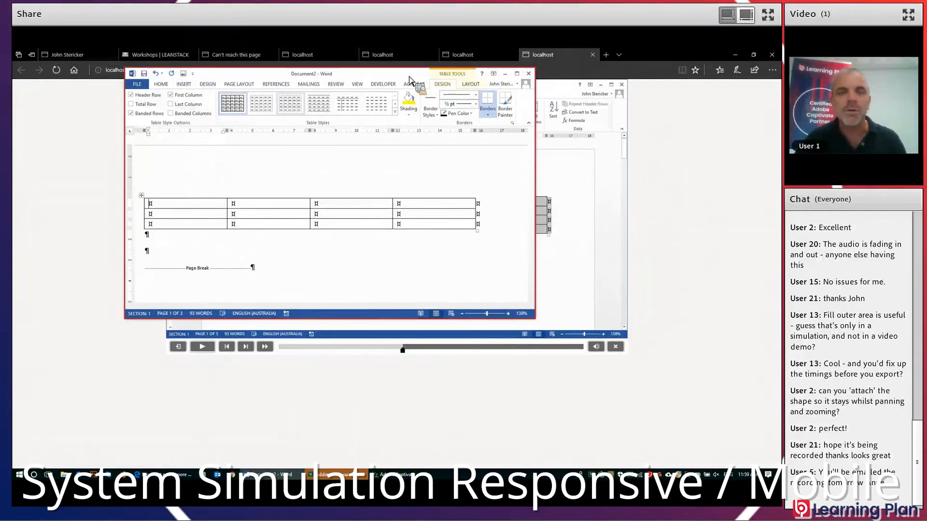
# Step: Accept the table's default cell margins as the last recorded action and end the recording
pyautogui.click(471, 85)
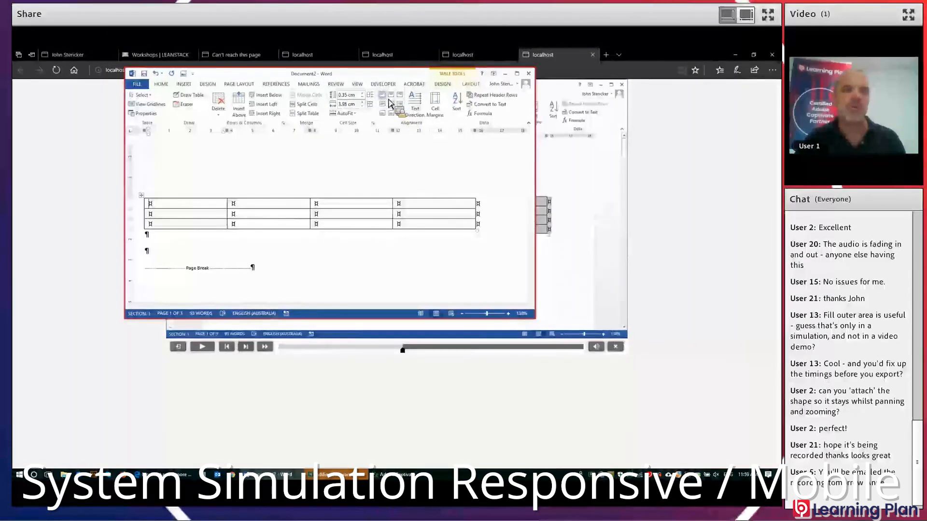
pyautogui.click(435, 103)
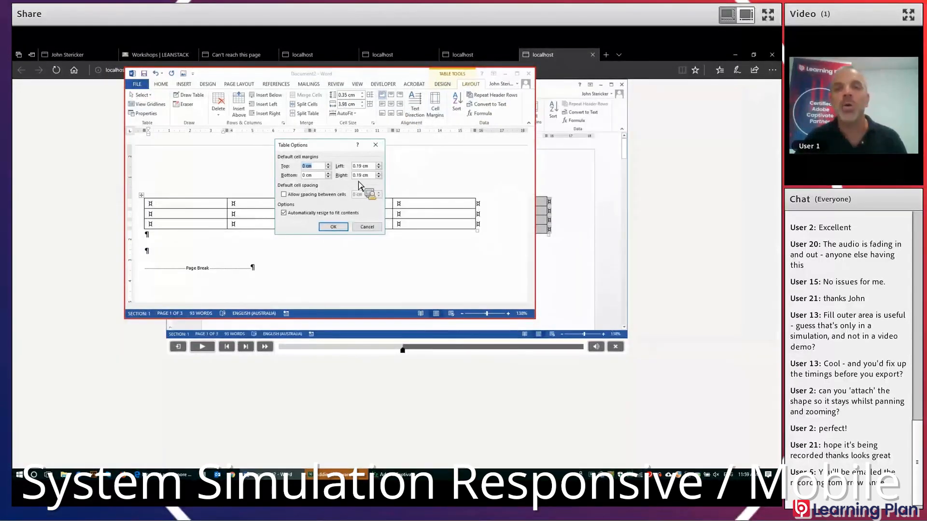
pyautogui.click(336, 227)
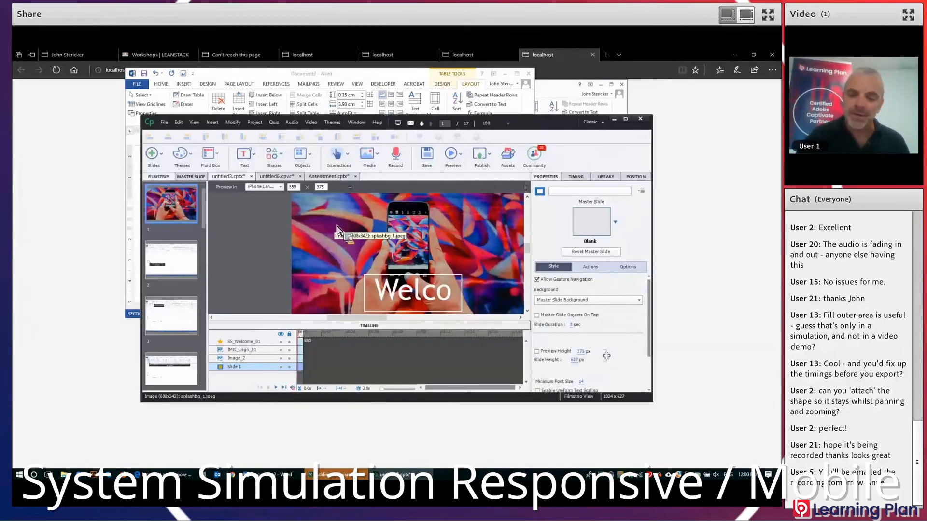
# Step: Maximize the project window and review recorded slides 2 to 4 in the iPhone Landscape preview
pyautogui.click(625, 119)
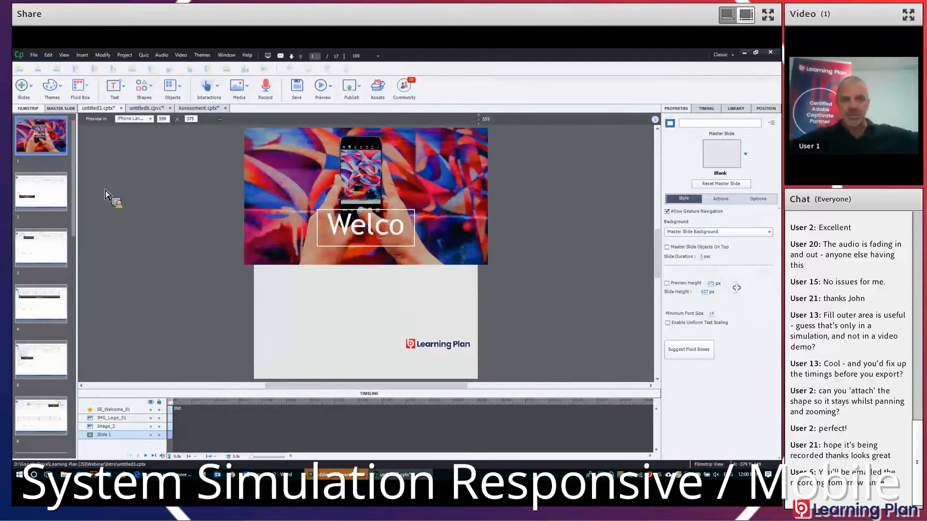
pyautogui.click(36, 188)
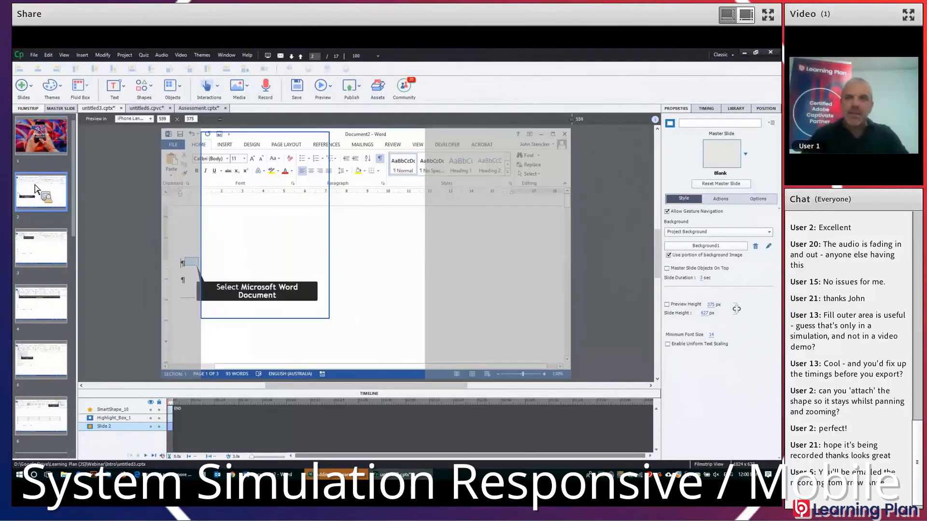
pyautogui.click(44, 273)
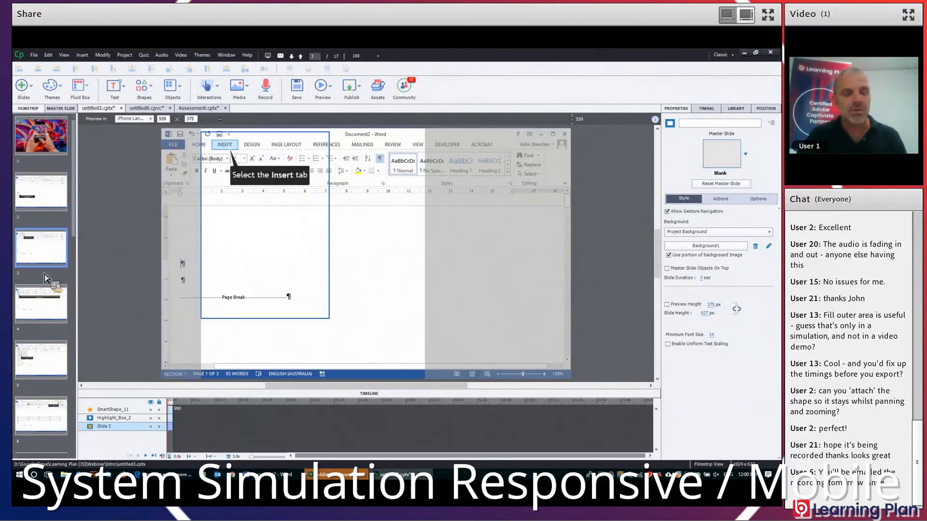
pyautogui.click(40, 309)
# Step: Shift slide 2's visible background portion to the Word window's upper-left corner, adjusting it in the iPhone Landscape and iPhone6 previews
pyautogui.click(33, 199)
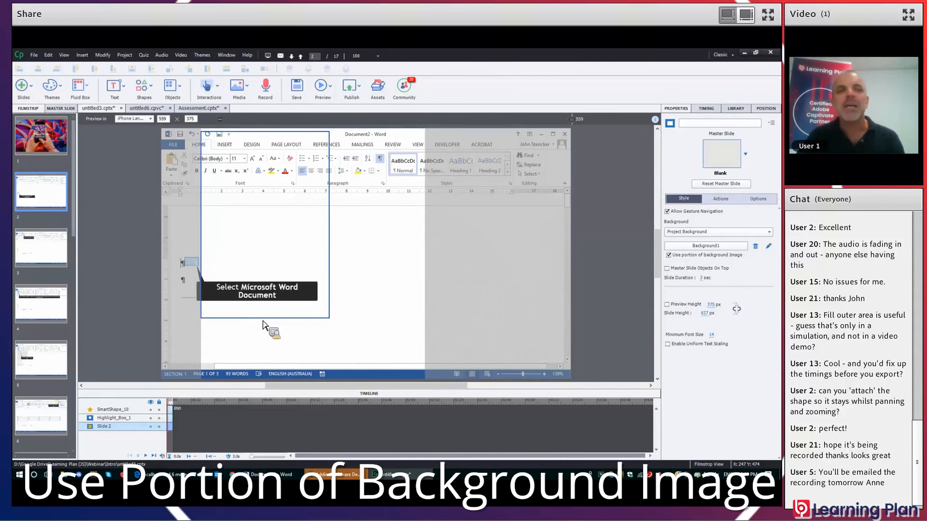
pyautogui.moveTo(262, 325); pyautogui.dragTo(232, 316)
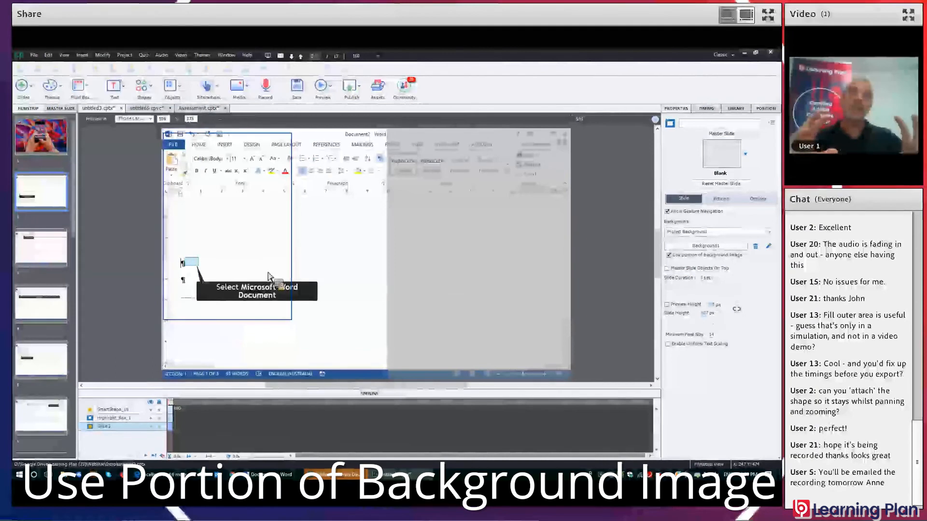
pyautogui.click(151, 119)
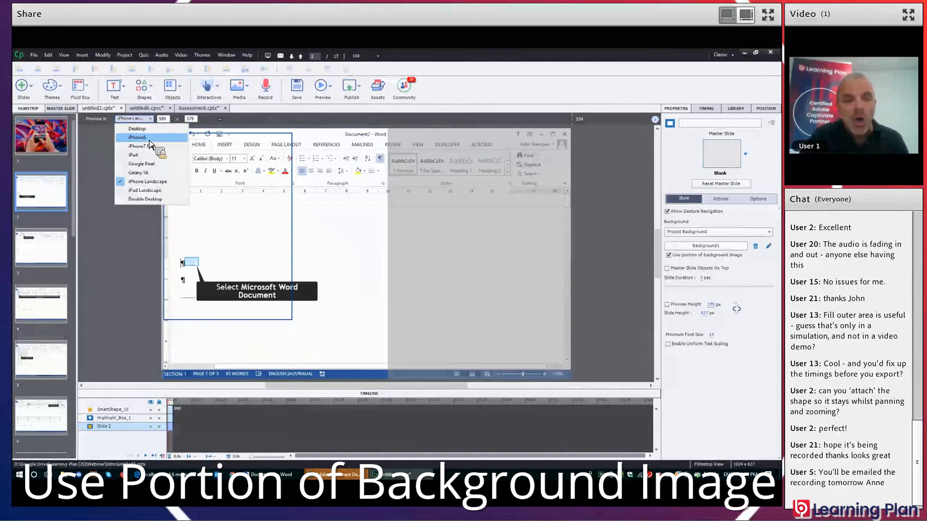
pyautogui.click(145, 138)
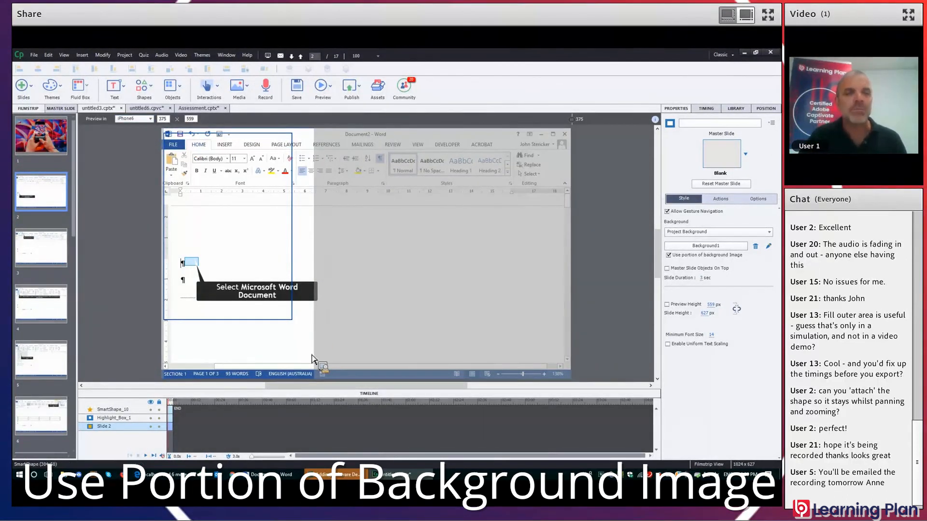
pyautogui.moveTo(300, 325); pyautogui.dragTo(280, 321)
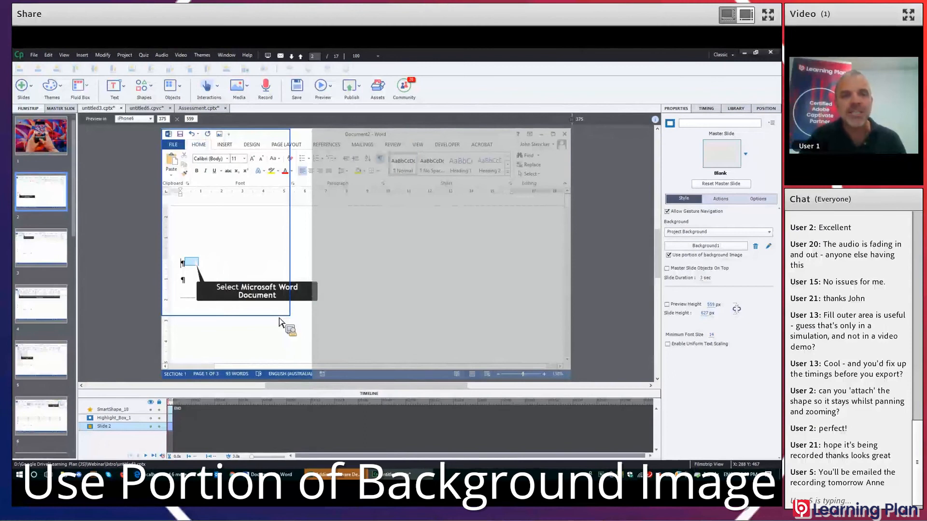
# Step: On slides 4 and 5, shift the visible background portion to the left edge of the Word screenshot in the iPhone6 preview
pyautogui.click(44, 251)
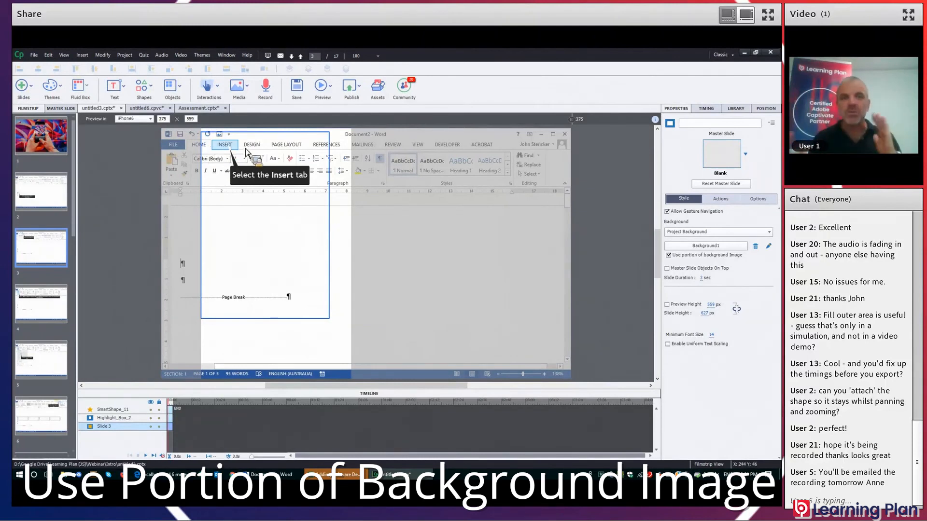
pyautogui.click(62, 313)
pyautogui.moveTo(204, 261); pyautogui.dragTo(164, 259)
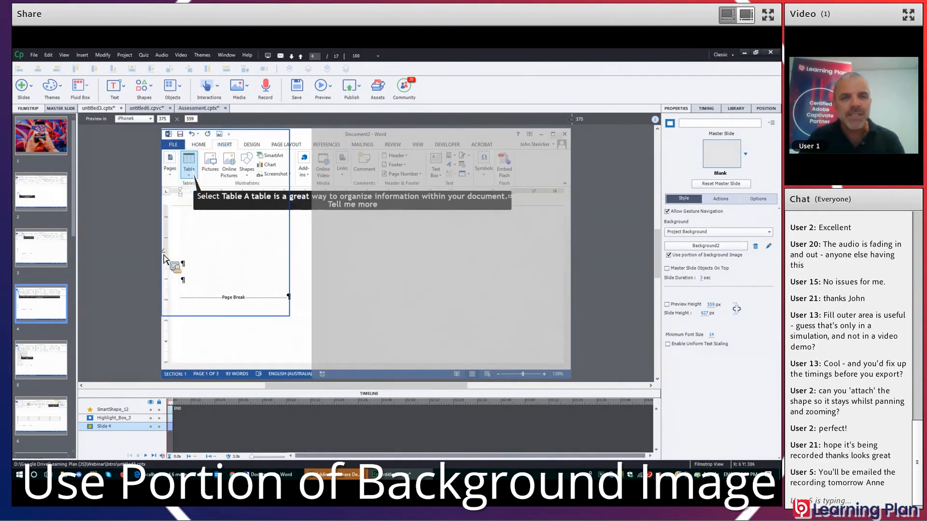
pyautogui.click(49, 357)
pyautogui.moveTo(50, 357)
pyautogui.mouseDown()
pyautogui.moveTo(254, 337)
pyautogui.moveTo(251, 327)
pyautogui.moveTo(197, 327)
pyautogui.moveTo(182, 341)
pyautogui.moveTo(54, 374)
pyautogui.mouseUp()
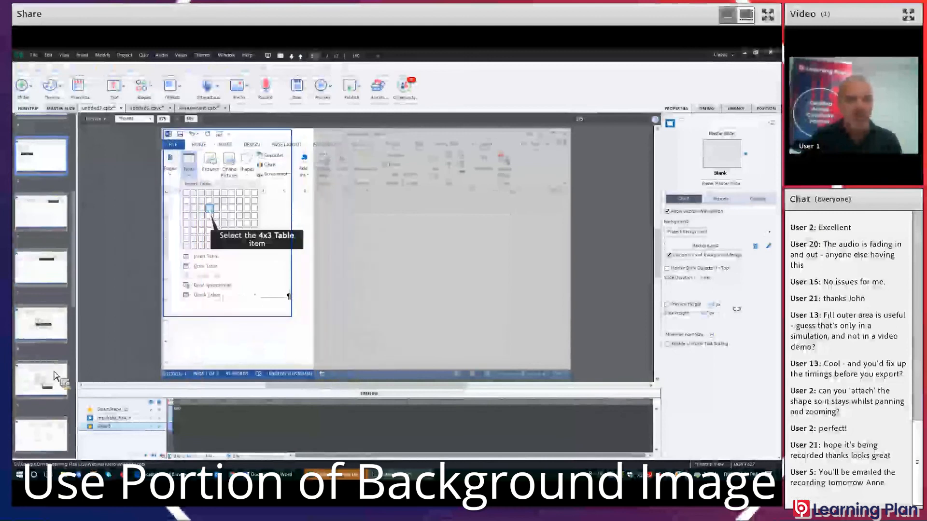
# Step: On slides 9 and 8, shift the visible background portion over the Table Options dialog in the iPhone6 preview
pyautogui.scroll(-2, 57, 393)
pyautogui.click(51, 332)
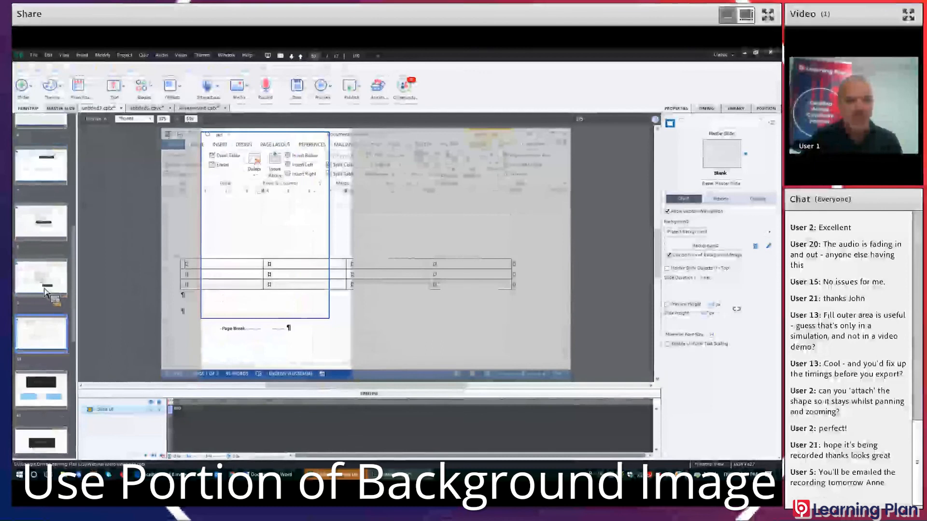
pyautogui.click(44, 285)
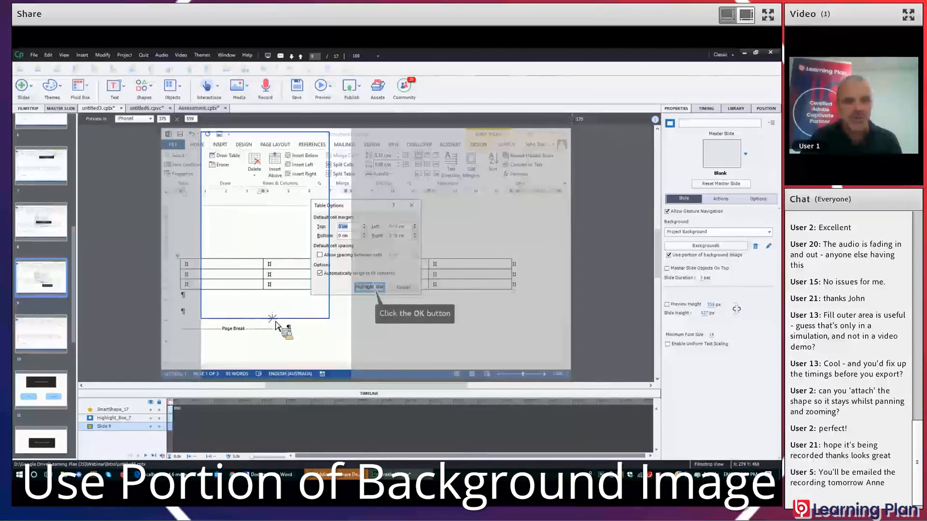
pyautogui.moveTo(350, 331); pyautogui.dragTo(386, 343)
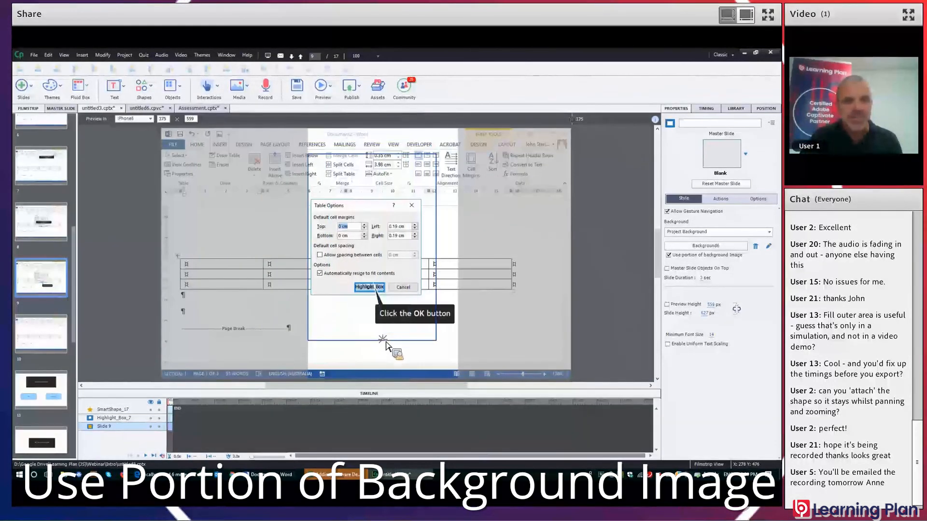
pyautogui.click(51, 220)
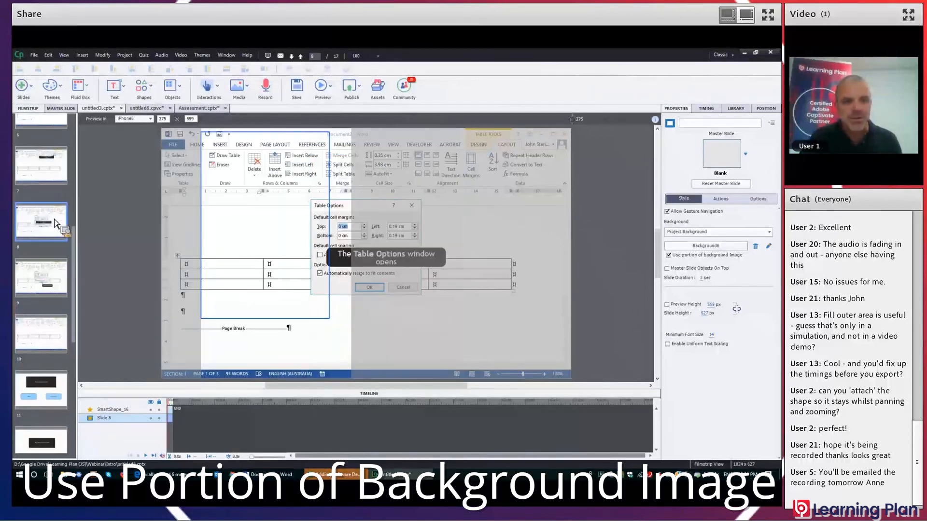
pyautogui.moveTo(319, 327); pyautogui.dragTo(427, 334)
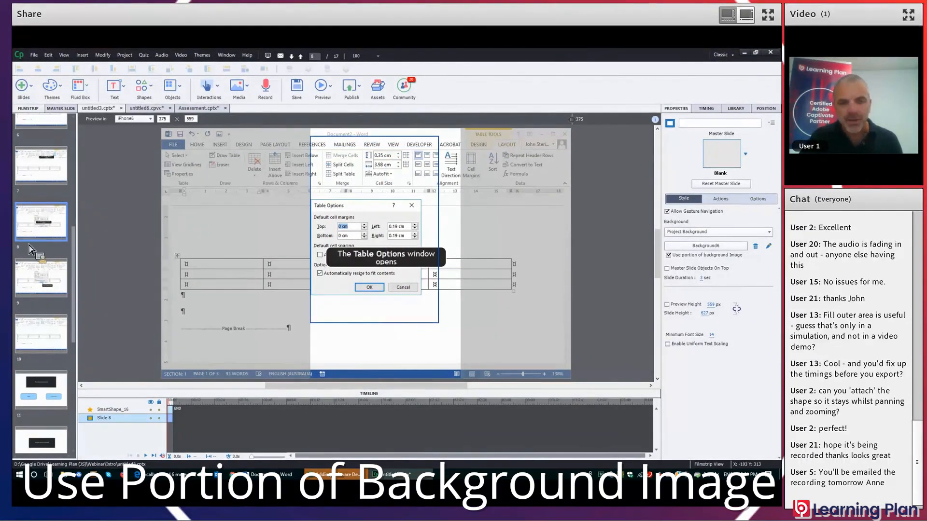
# Step: Shift slide 7's visible background portion over the highlighted Cell Margins command and its caption
pyautogui.click(43, 167)
pyautogui.moveTo(321, 325); pyautogui.dragTo(448, 324)
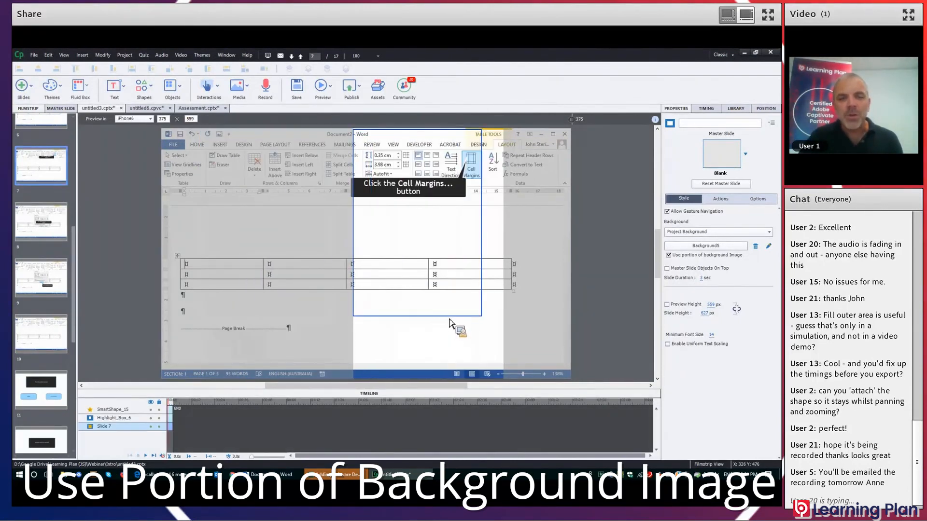
pyautogui.click(696, 261)
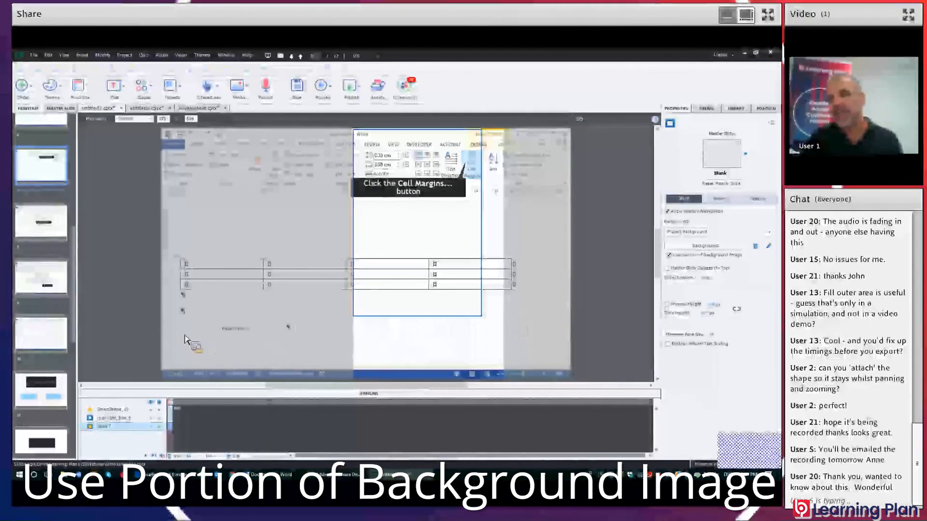
# Step: Add a blank slide after slide 10 and switch the preview to Desktop
pyautogui.click(43, 340)
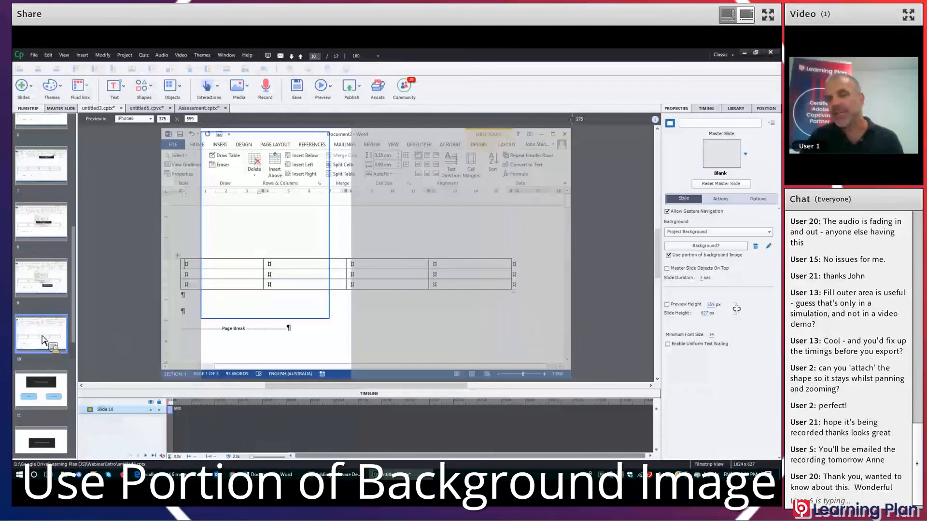
pyautogui.press('Return')
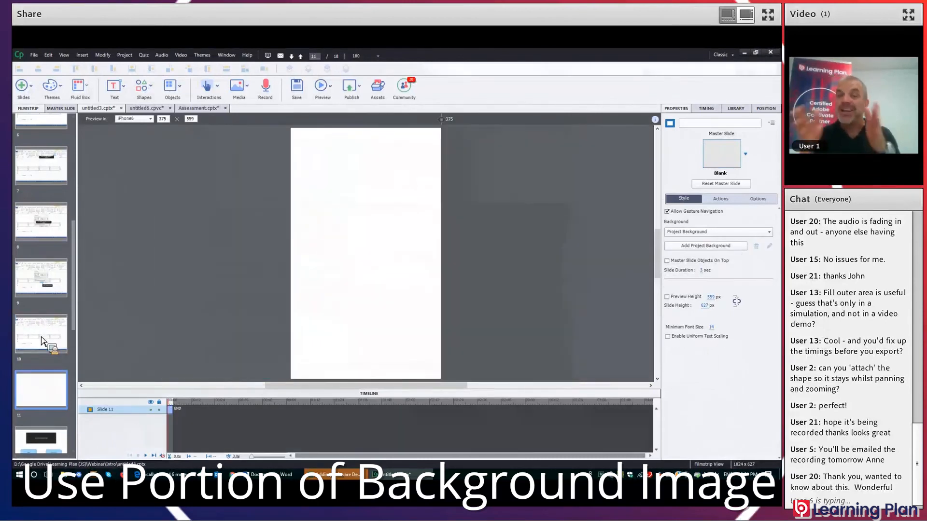
pyautogui.click(150, 118)
pyautogui.click(143, 127)
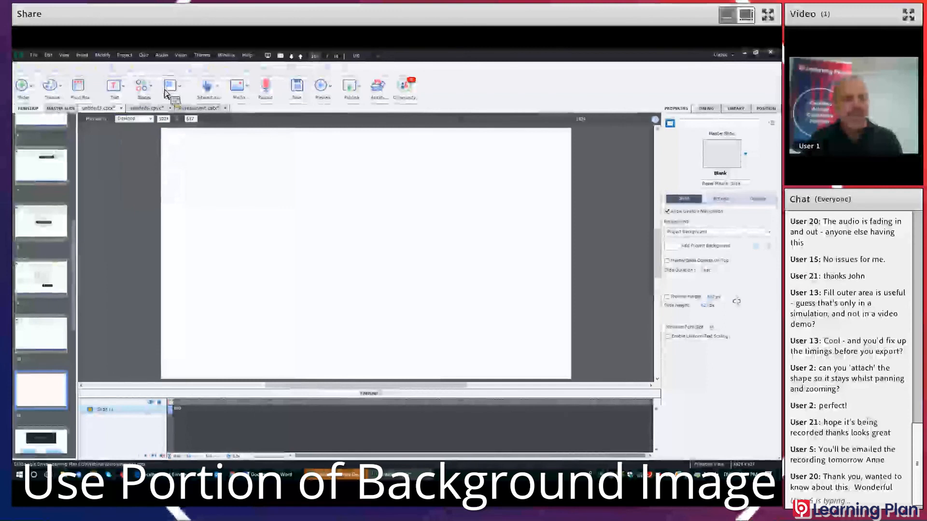
# Step: Look through the library's background images and place the splashbg image on the blank slide 11, near the slide's upper-left corner
pyautogui.click(737, 110)
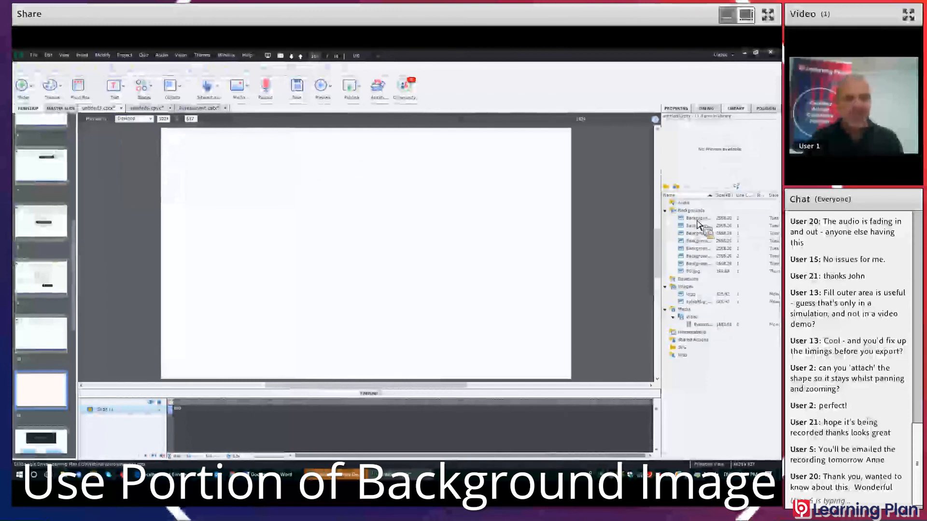
pyautogui.click(694, 219)
pyautogui.click(695, 226)
pyautogui.click(694, 264)
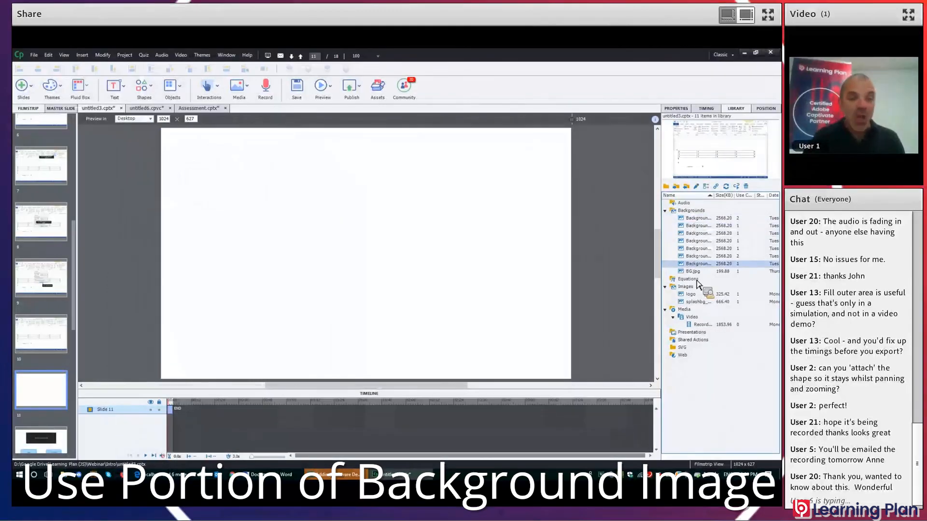
pyautogui.click(701, 303)
pyautogui.moveTo(704, 307); pyautogui.dragTo(309, 159)
pyautogui.moveTo(360, 189); pyautogui.dragTo(286, 178)
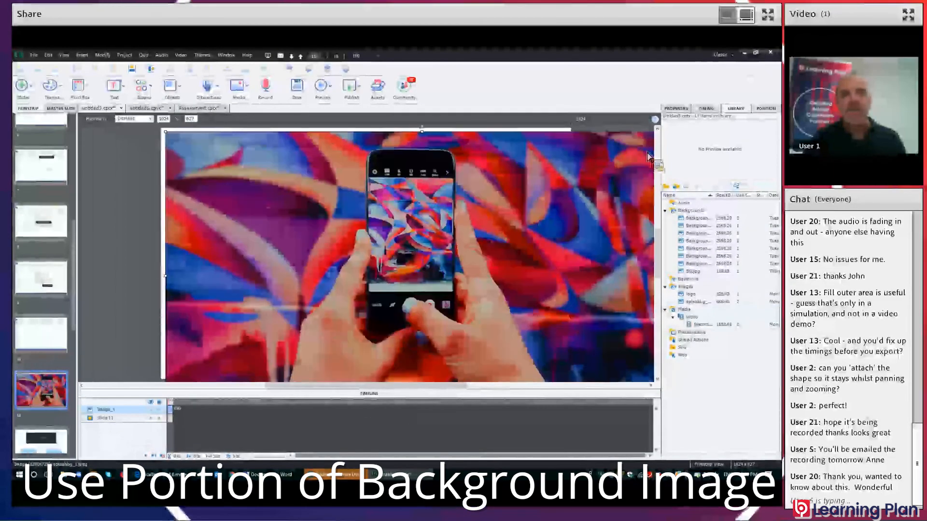
# Step: Fit the phone photo on slide 11 to the stage
pyautogui.click(675, 110)
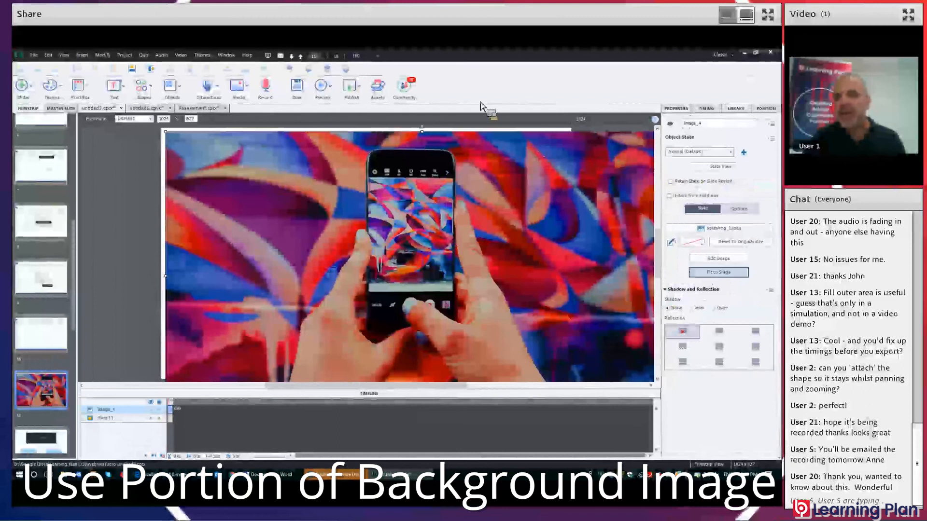
pyautogui.click(719, 272)
pyautogui.click(642, 213)
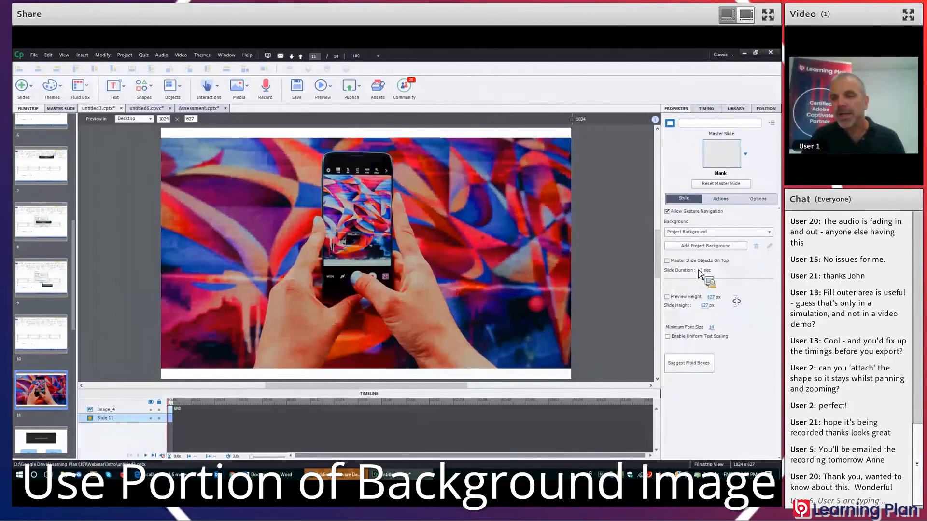
# Step: Merge slide 11's phone photo with the background and narrow the preview to 320 pixels wide
pyautogui.click(41, 334)
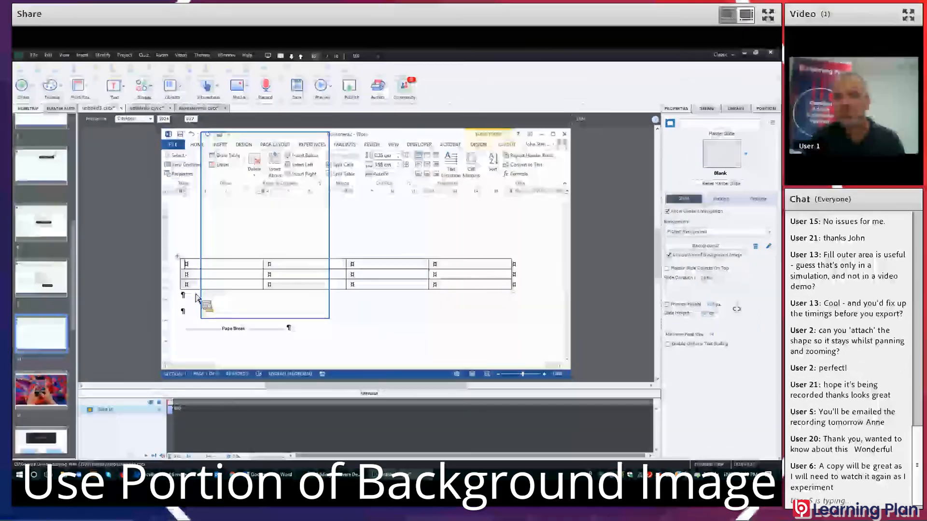
pyautogui.click(34, 387)
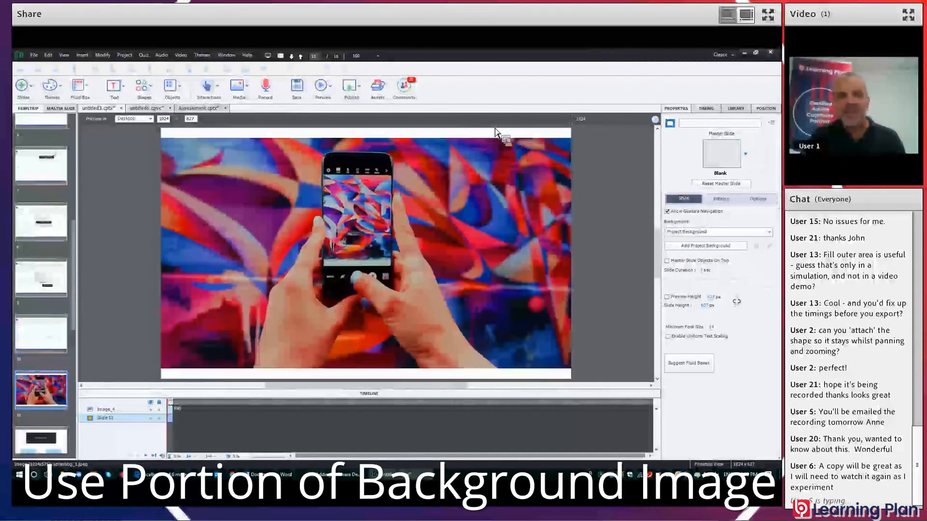
pyautogui.moveTo(574, 123); pyautogui.dragTo(578, 149)
pyautogui.rightClick(472, 185)
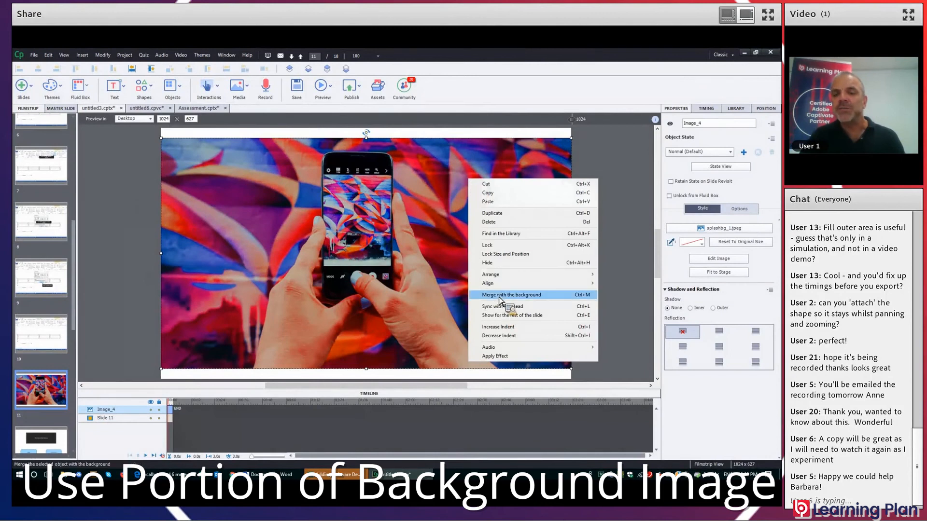
pyautogui.click(499, 297)
pyautogui.click(438, 273)
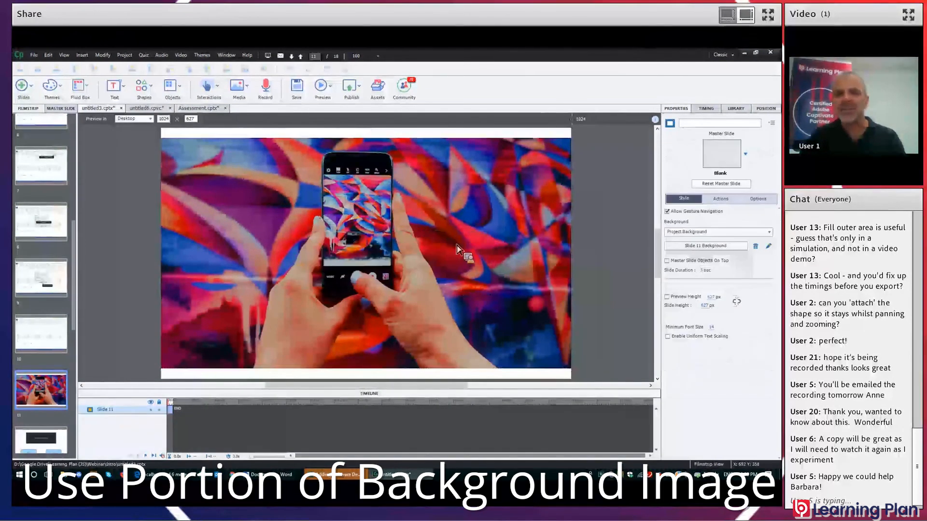
pyautogui.moveTo(592, 136)
pyautogui.mouseDown()
pyautogui.moveTo(389, 145)
pyautogui.moveTo(265, 115)
pyautogui.mouseUp()
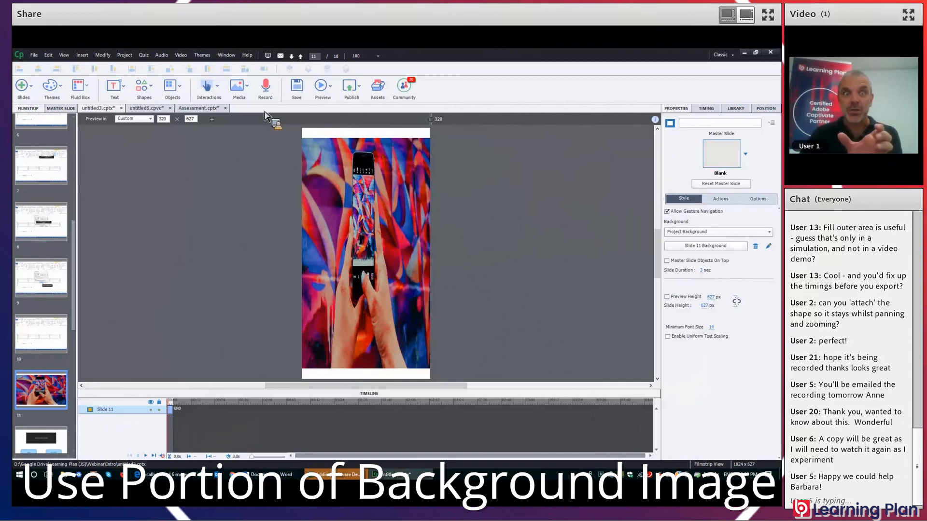
# Step: Duplicate slide 10, the recorded Word slide showing the finished table
pyautogui.click(33, 340)
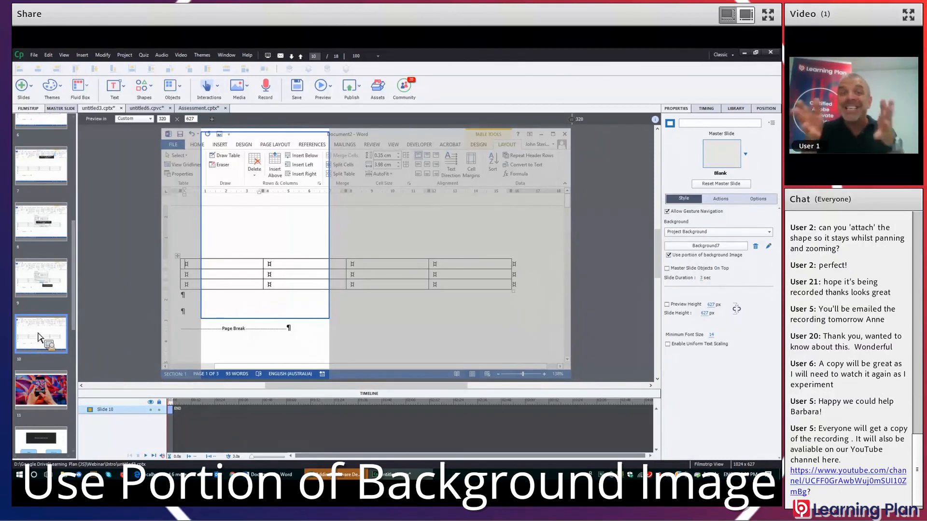
pyautogui.rightClick(39, 337)
pyautogui.click(62, 270)
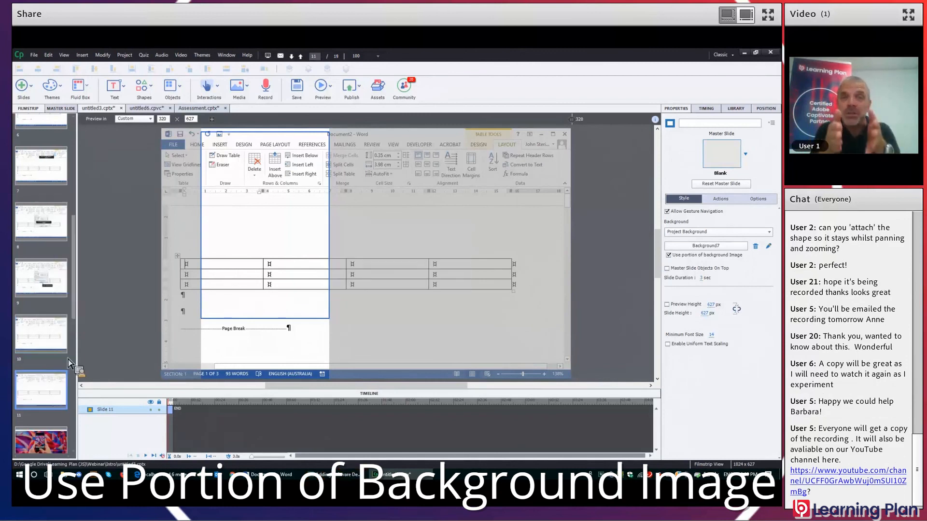
# Step: Try removing the background image from the duplicated slide, and undo the removal
pyautogui.rightClick(308, 351)
pyautogui.click(696, 250)
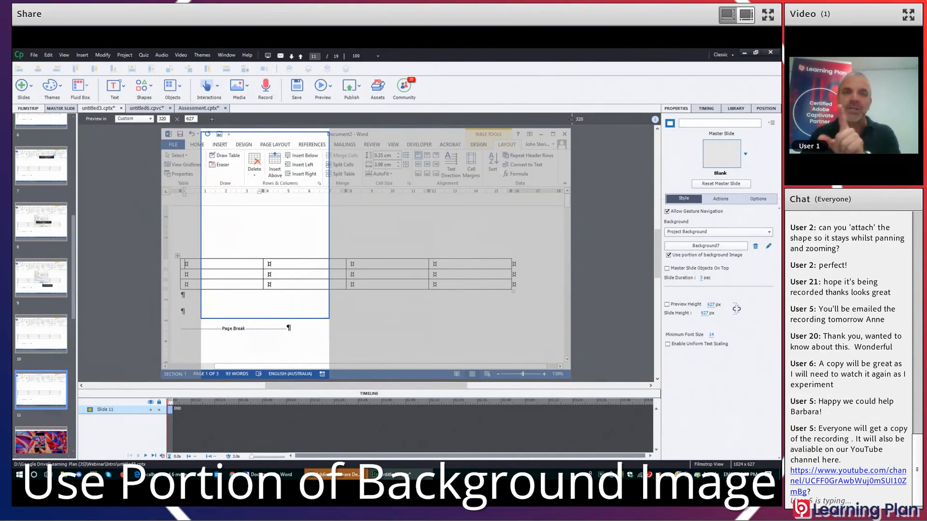
pyautogui.click(756, 246)
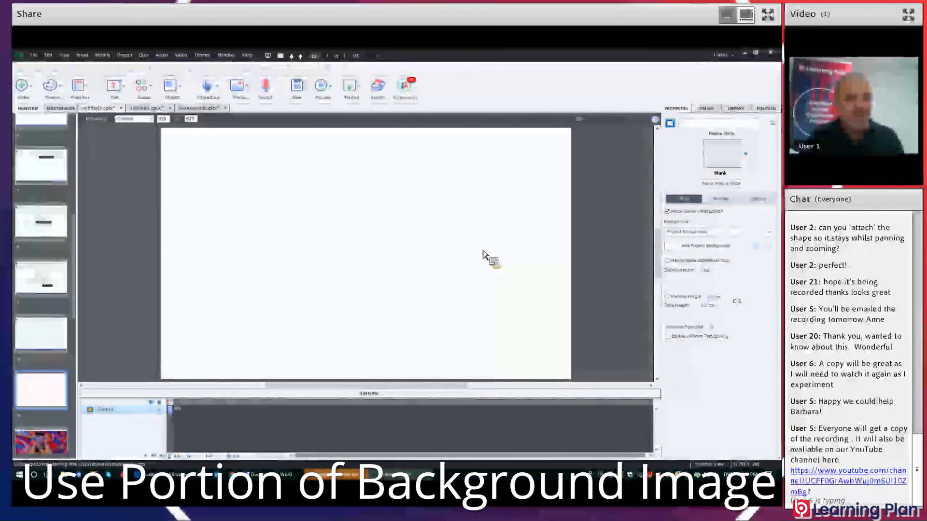
pyautogui.hotkey('ctrl', 'z')
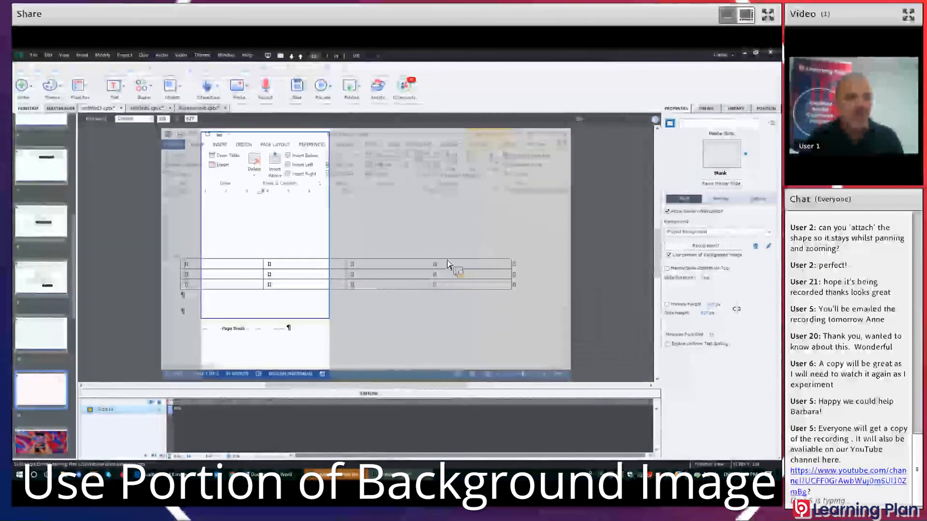
# Step: Replace the duplicated slide's background with splashbg_1.jpeg from the library and shift its visible portion over the phone
pyautogui.click(721, 246)
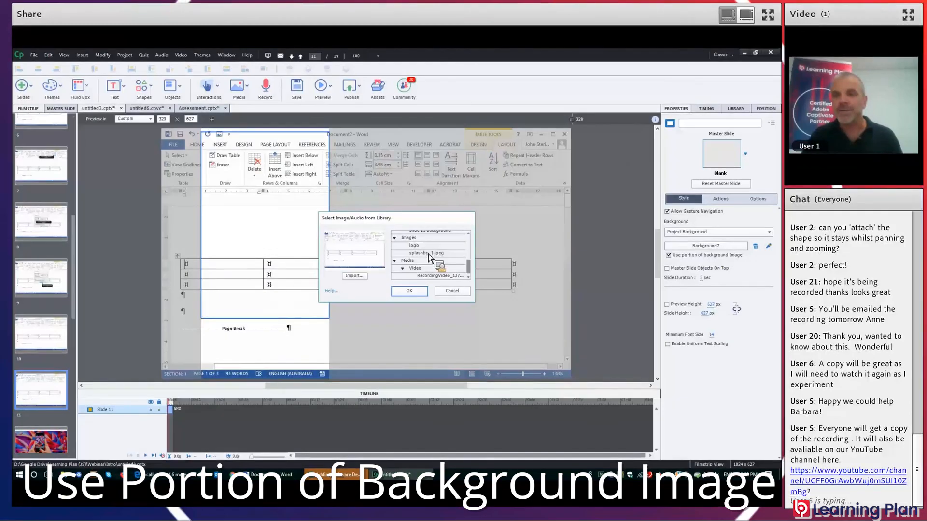
pyautogui.click(427, 254)
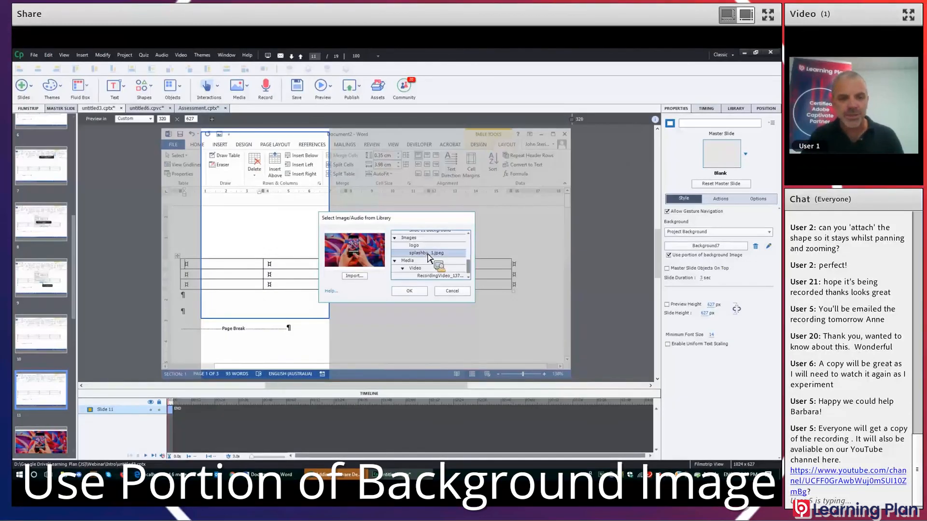
pyautogui.click(419, 292)
pyautogui.click(496, 367)
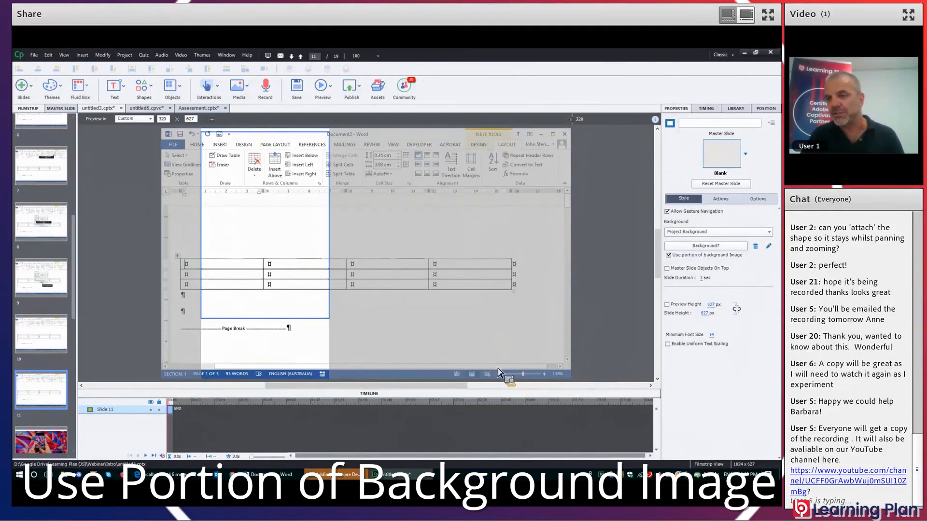
pyautogui.moveTo(335, 245); pyautogui.dragTo(419, 246)
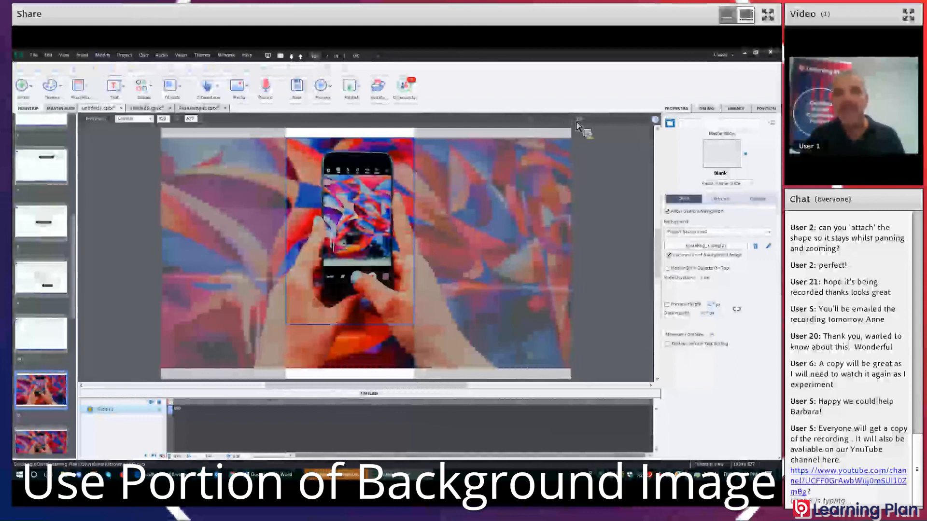
# Step: Examine slide 11's background portion in the iPhone6 and iPad previews, comparing it with slides 10 and 12 in the iPad preview
pyautogui.click(140, 118)
pyautogui.click(143, 138)
pyautogui.click(148, 121)
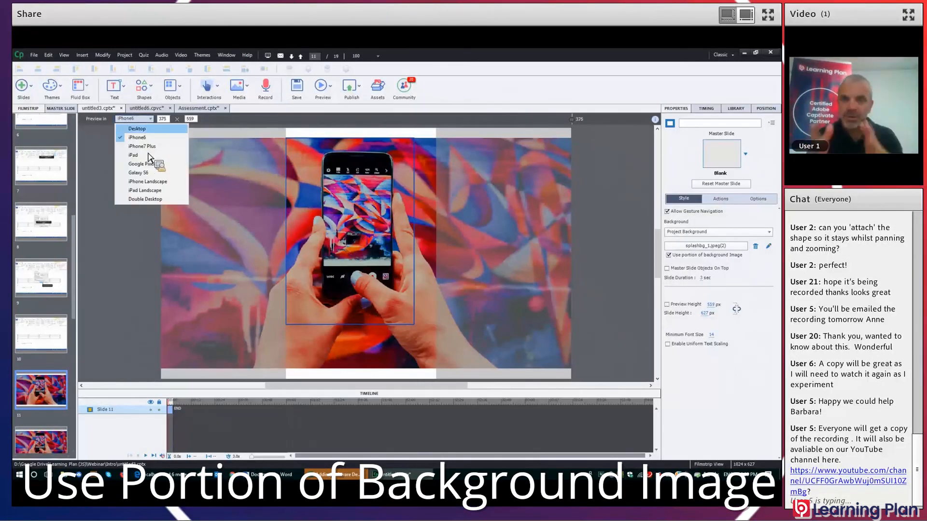
pyautogui.click(153, 152)
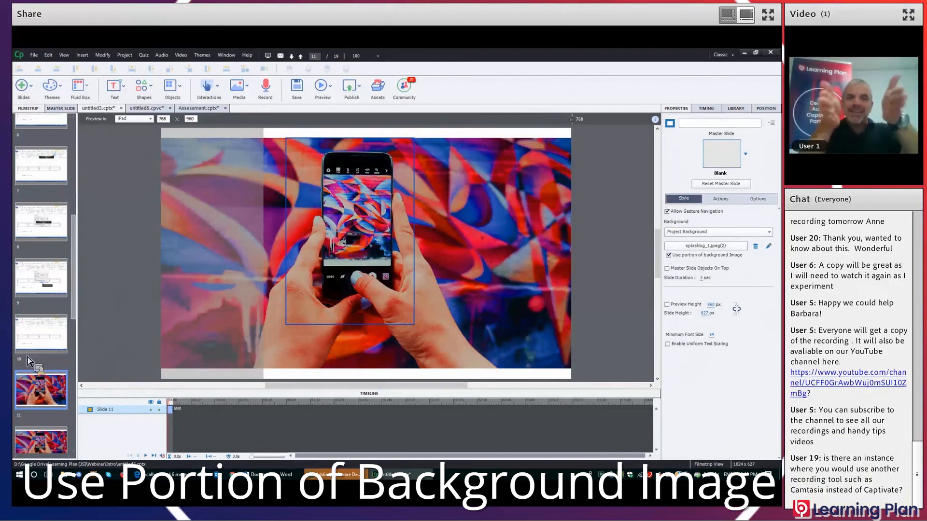
pyautogui.click(43, 331)
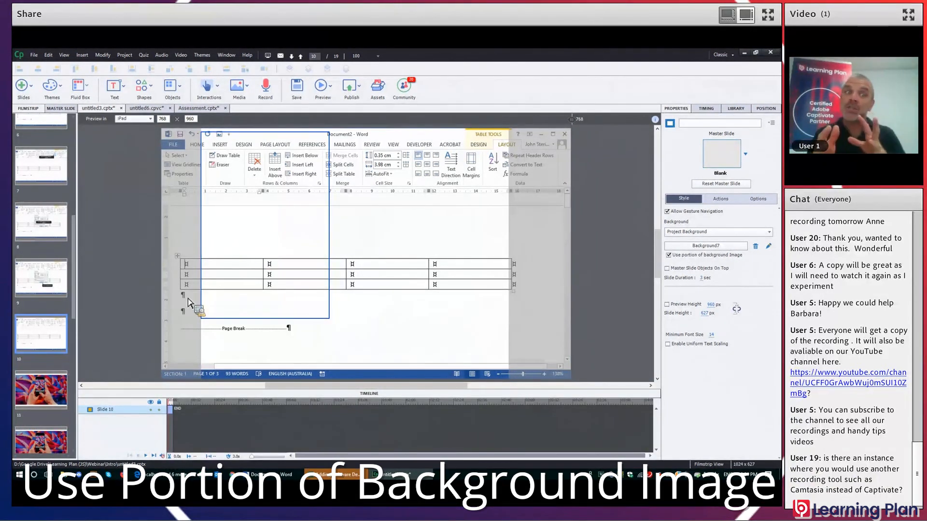
pyautogui.click(50, 391)
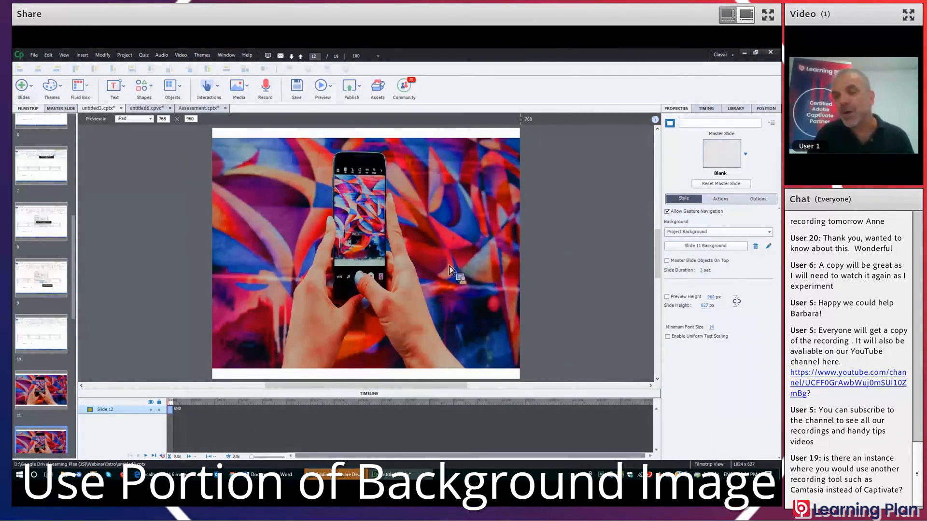
pyautogui.click(35, 337)
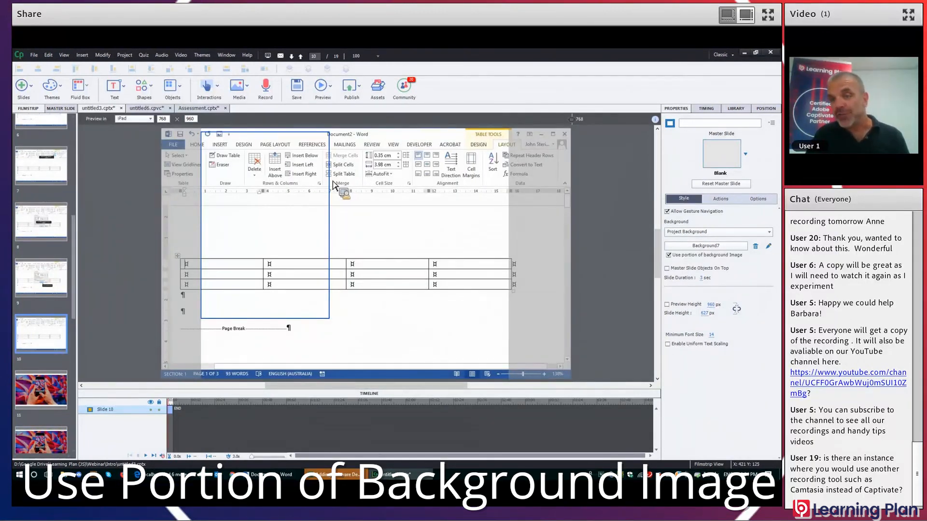
pyautogui.click(38, 384)
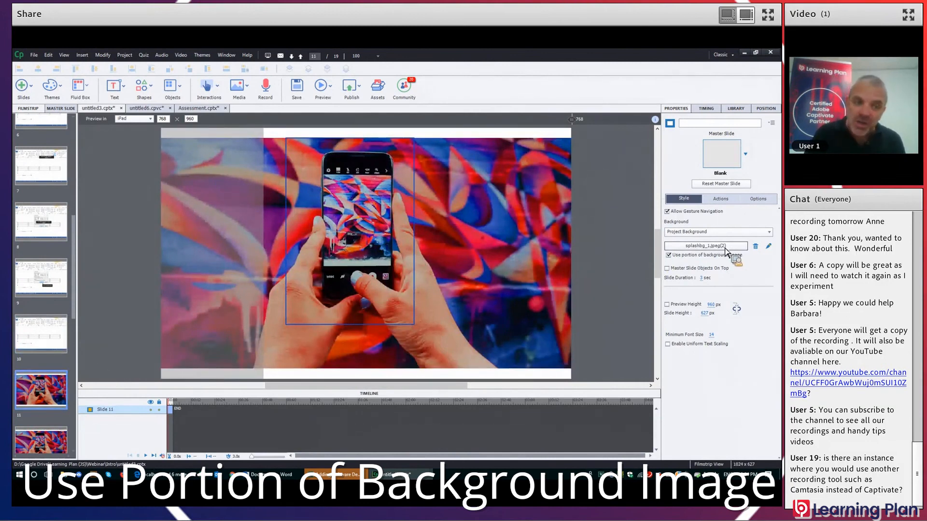
# Step: Replace slide 11's background image with the logo image from the library
pyautogui.click(738, 247)
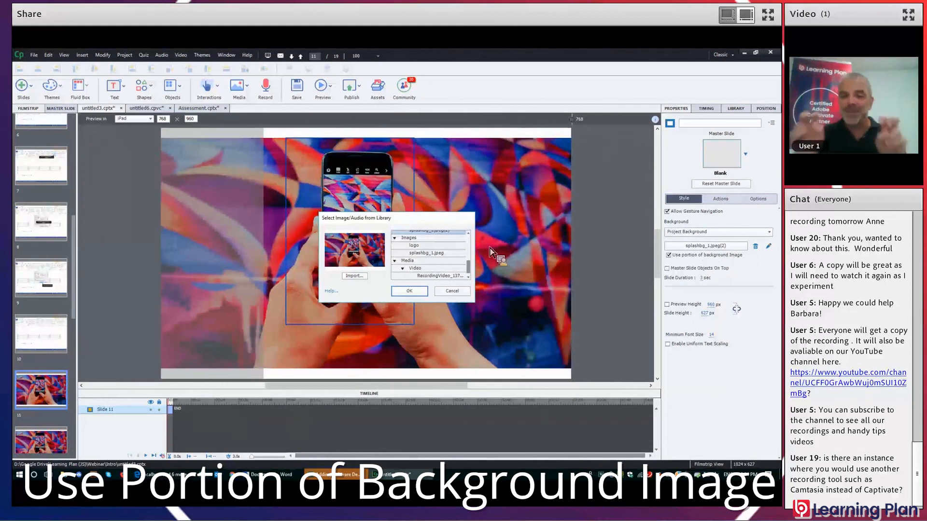
pyautogui.click(418, 246)
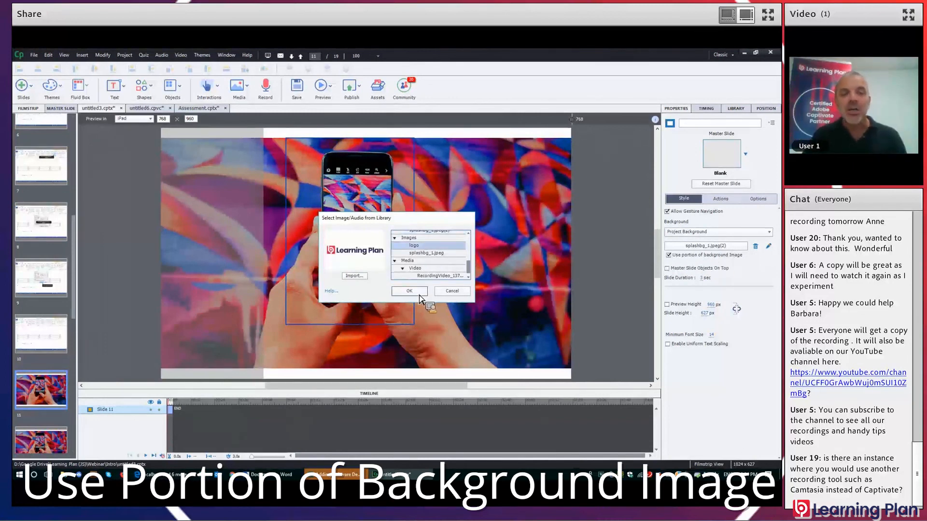
pyautogui.click(410, 291)
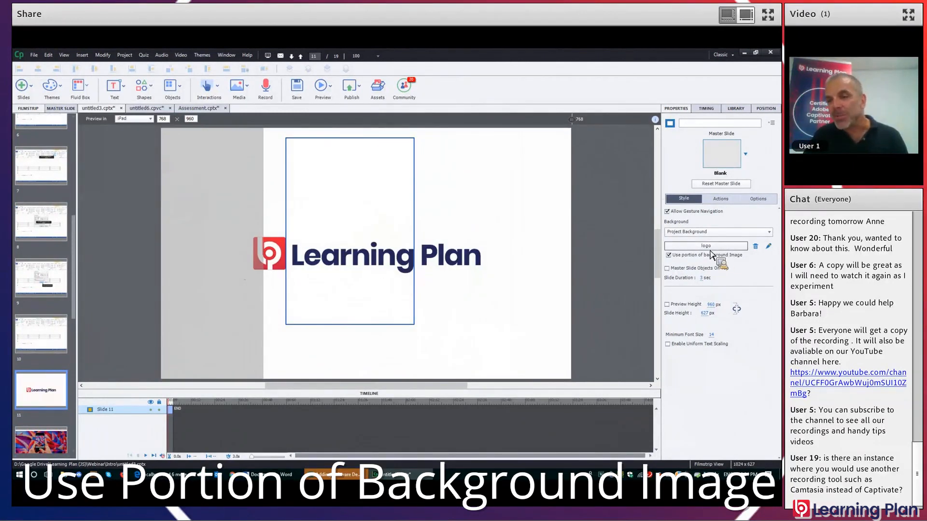
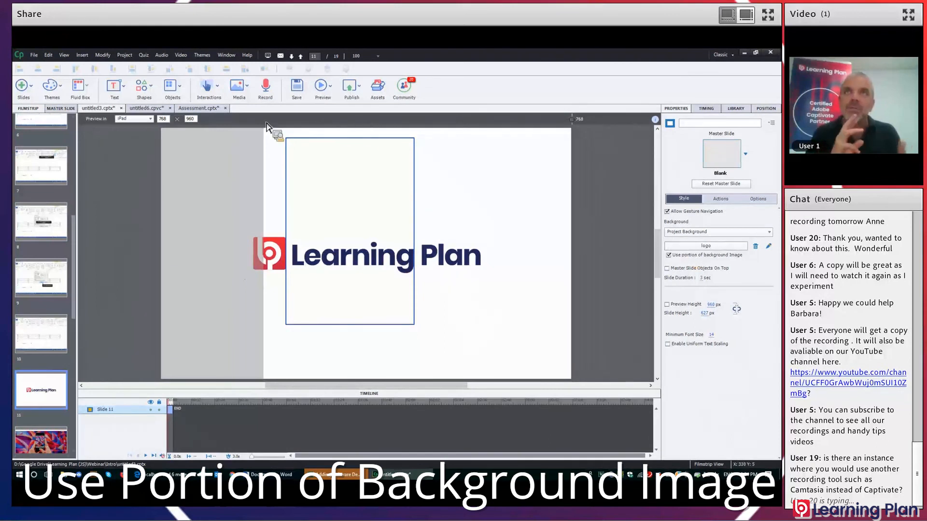
pyautogui.click(181, 55)
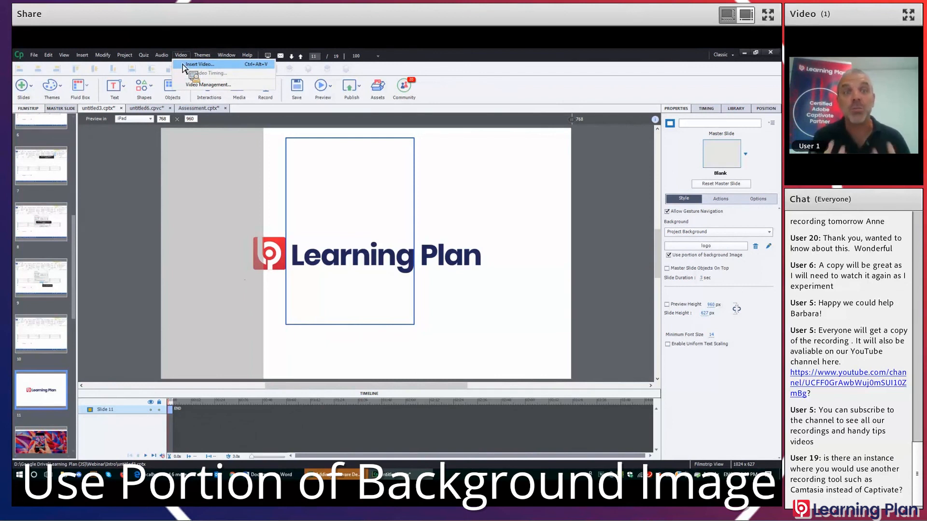
pyautogui.moveTo(73, 228); pyautogui.dragTo(85, 133)
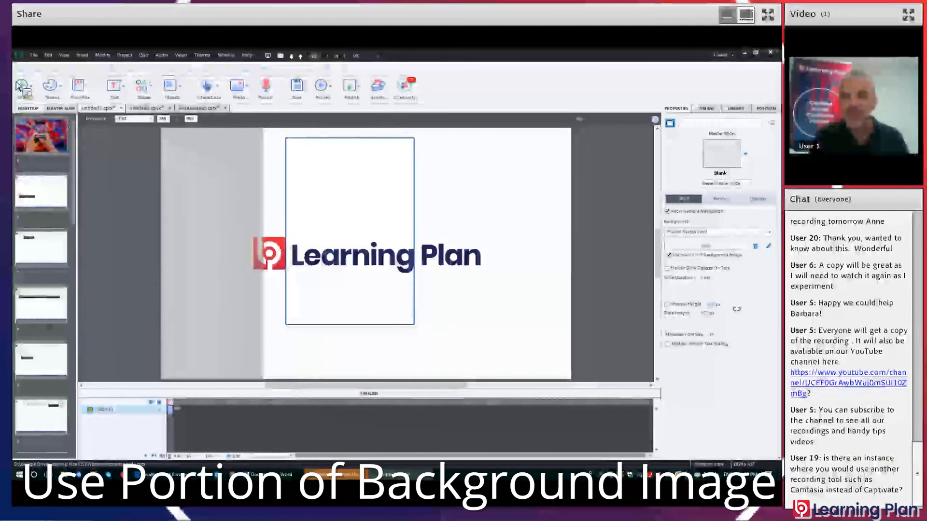
pyautogui.click(34, 55)
pyautogui.moveTo(67, 72)
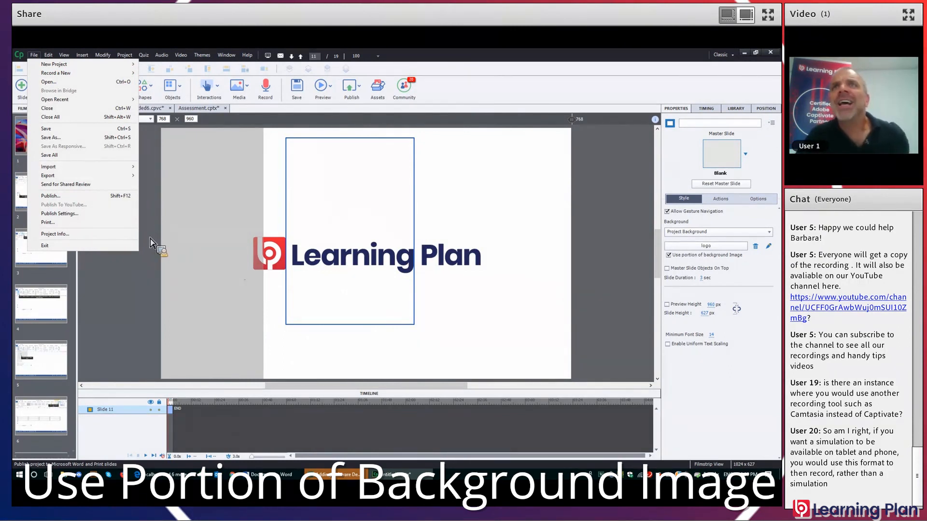
pyautogui.click(141, 263)
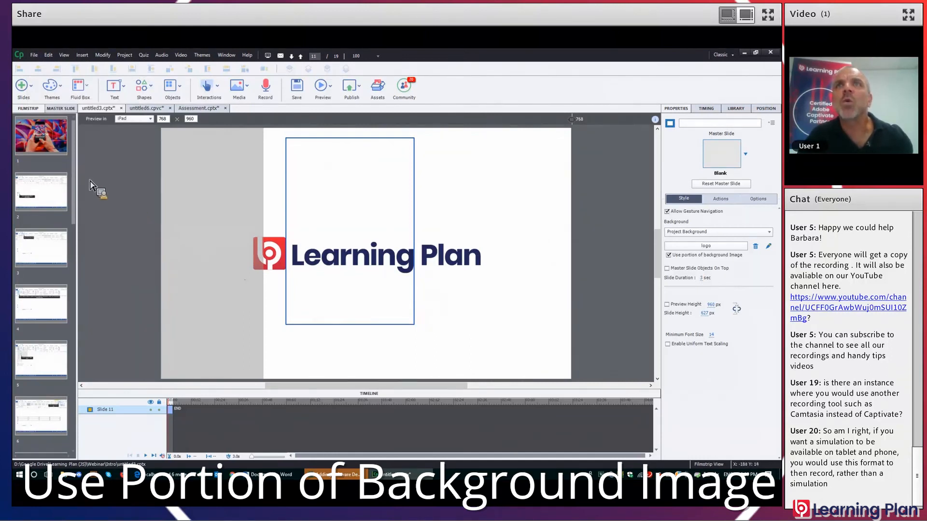
# Step: Create a new responsive project and insert a Word software simulation into it
pyautogui.click(34, 55)
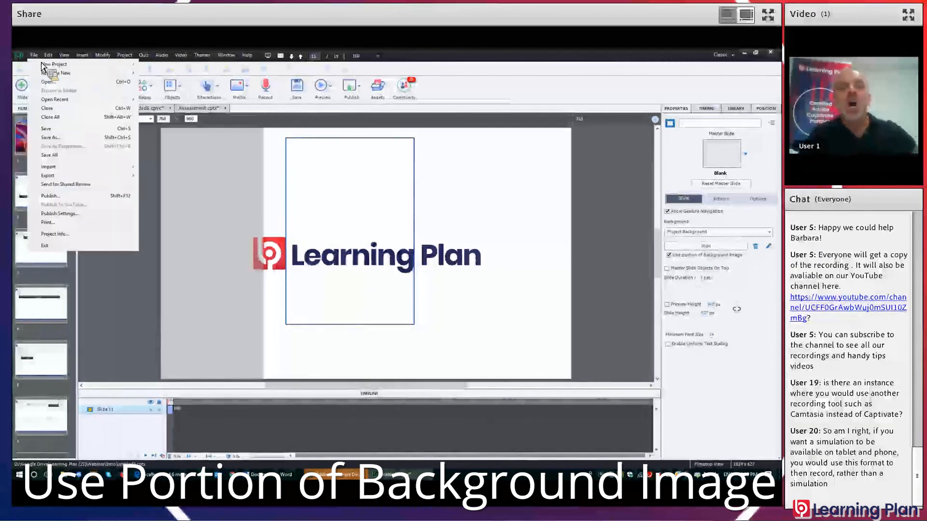
pyautogui.click(167, 76)
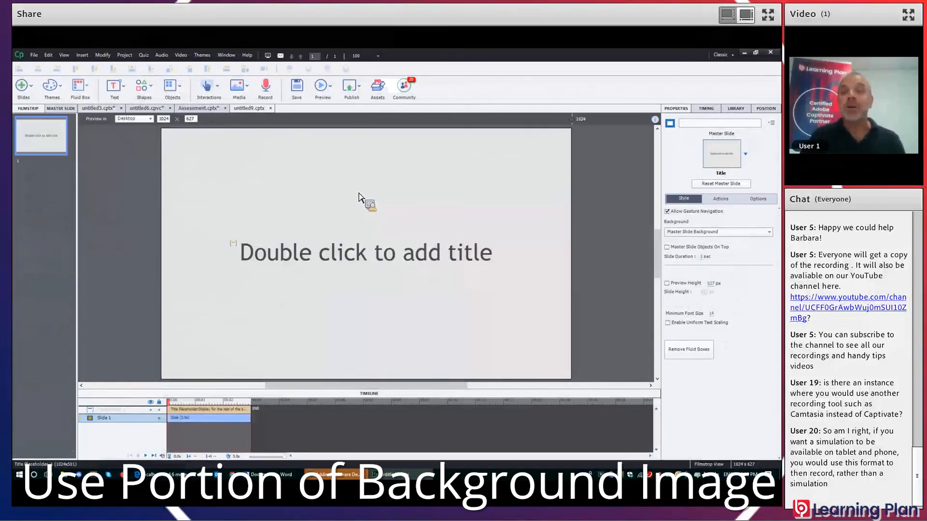
pyautogui.click(32, 87)
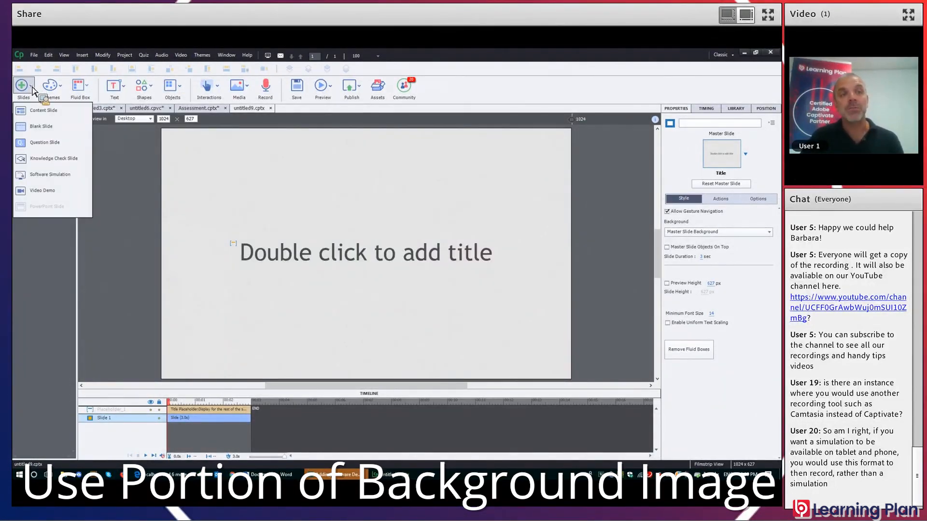
pyautogui.click(37, 177)
pyautogui.click(184, 276)
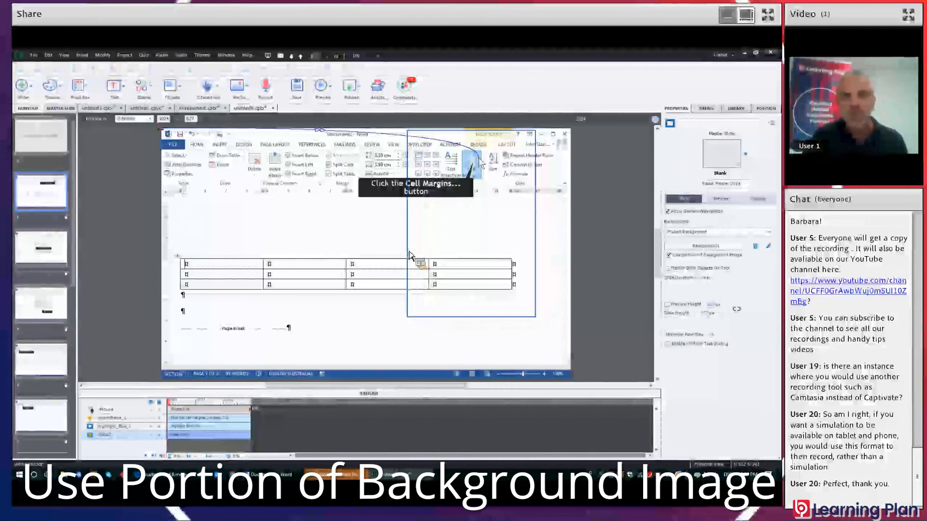
# Step: In slide 2's iPhone6 preview, shift the visible background portion over the Cell Margins button and reposition its caption inside that area
pyautogui.click(138, 118)
pyautogui.click(133, 153)
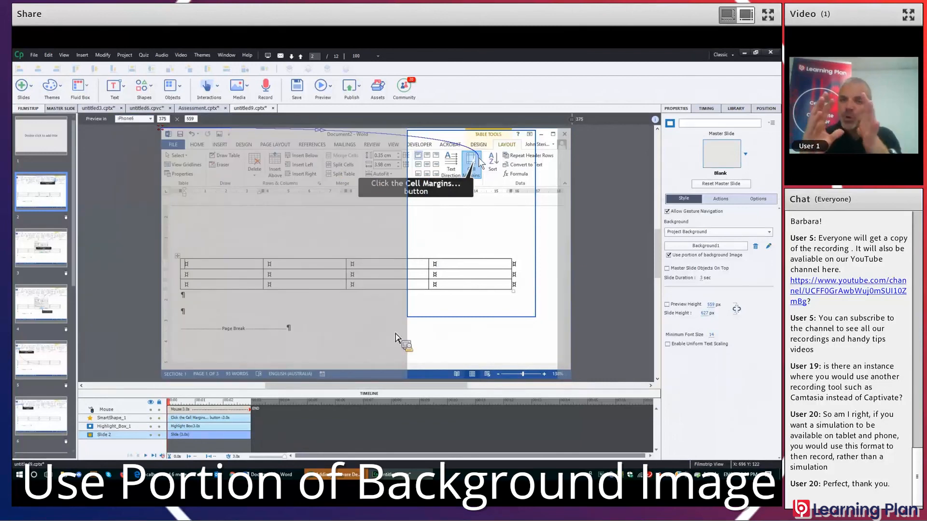
pyautogui.moveTo(452, 317); pyautogui.dragTo(393, 314)
pyautogui.moveTo(406, 200); pyautogui.dragTo(413, 214)
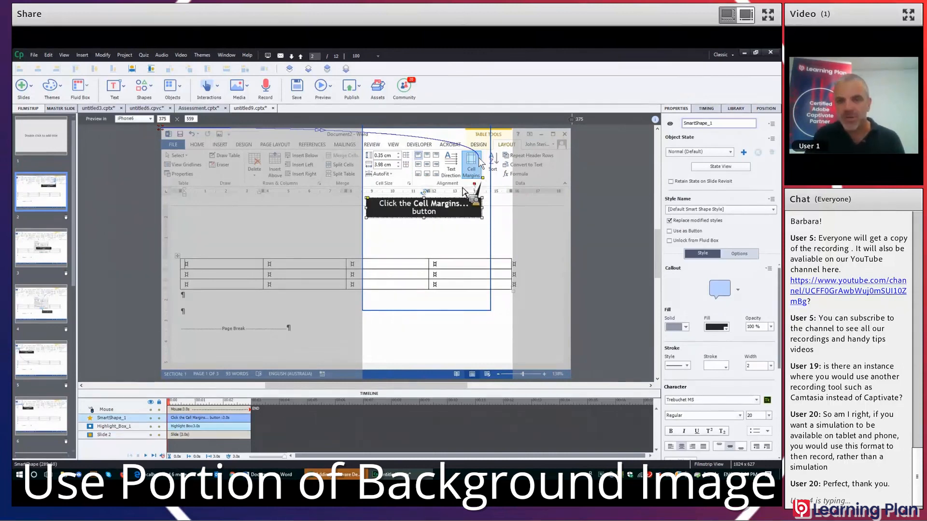
# Step: On slide 3, shift the visible background portion over the Table Options window for the iPhone6 and iPhone Landscape previews
pyautogui.click(65, 250)
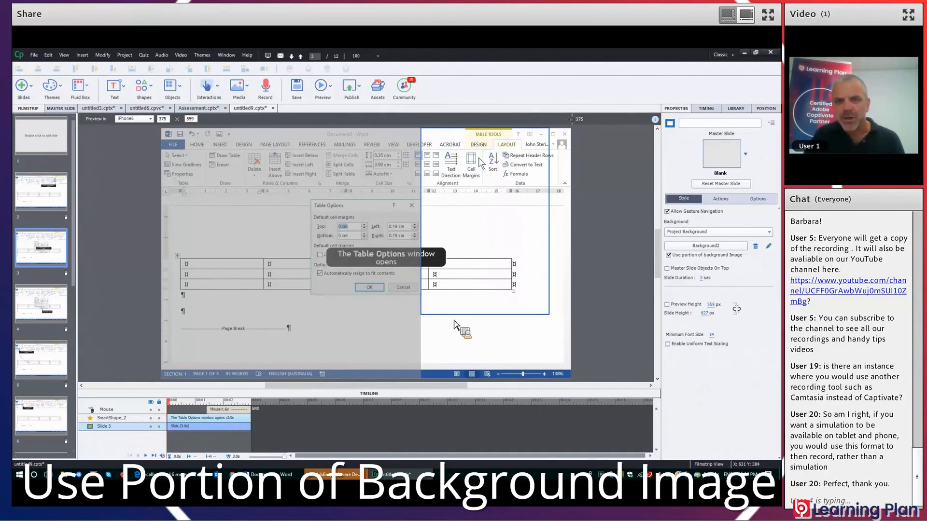
pyautogui.moveTo(447, 314); pyautogui.dragTo(324, 352)
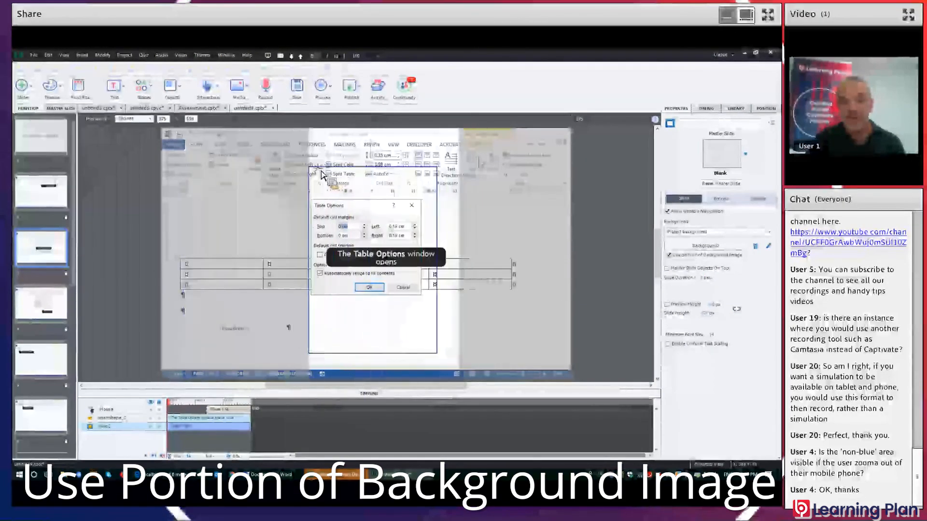
pyautogui.click(143, 119)
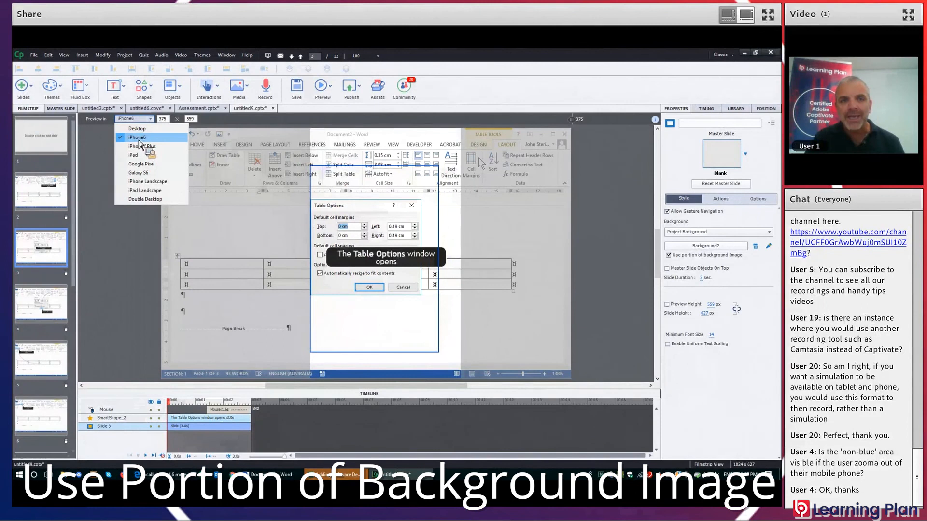
pyautogui.click(148, 182)
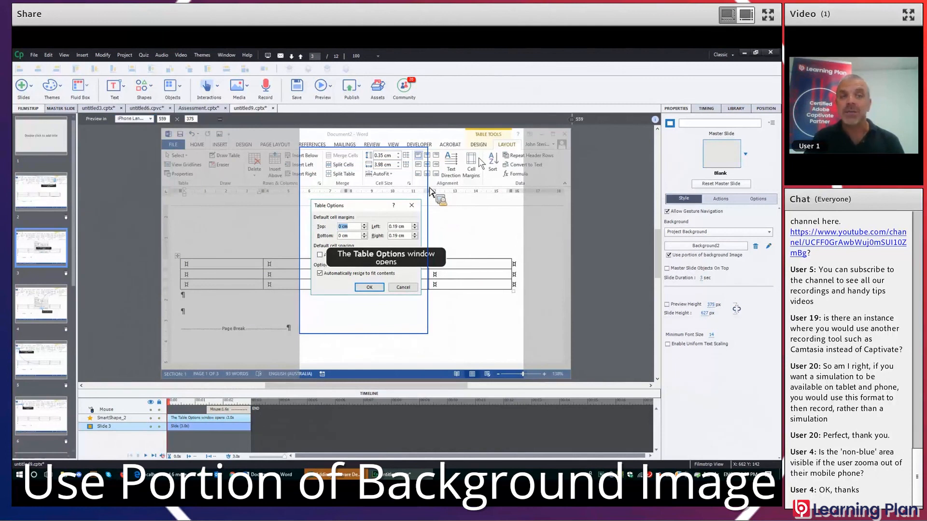
pyautogui.moveTo(391, 336); pyautogui.dragTo(403, 333)
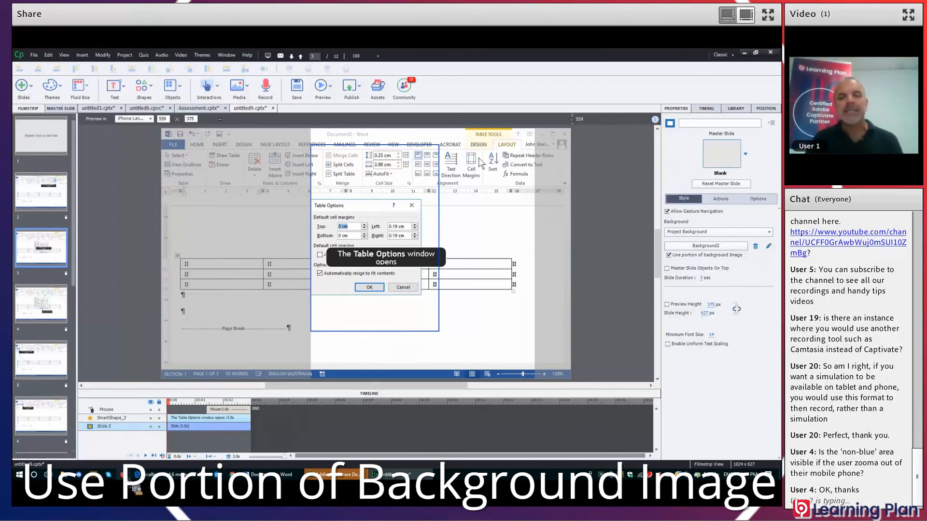
pyautogui.moveTo(265, 480)
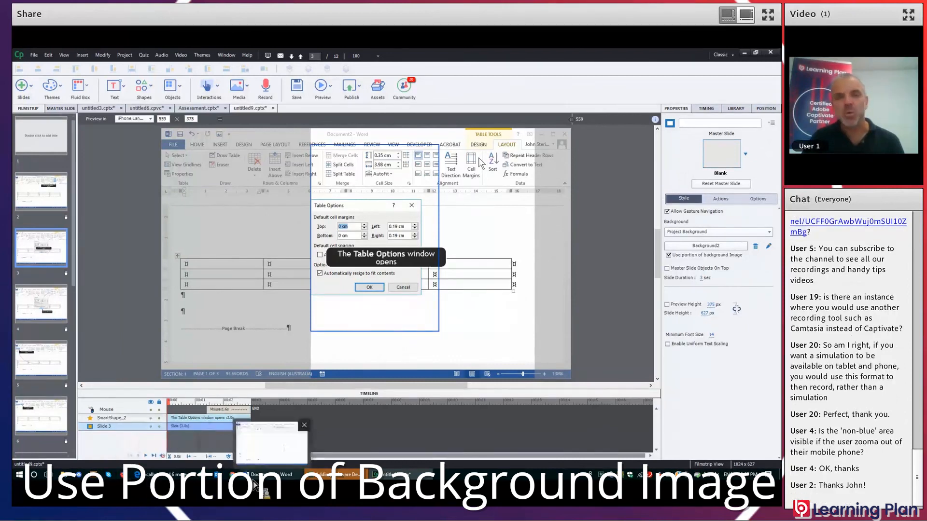